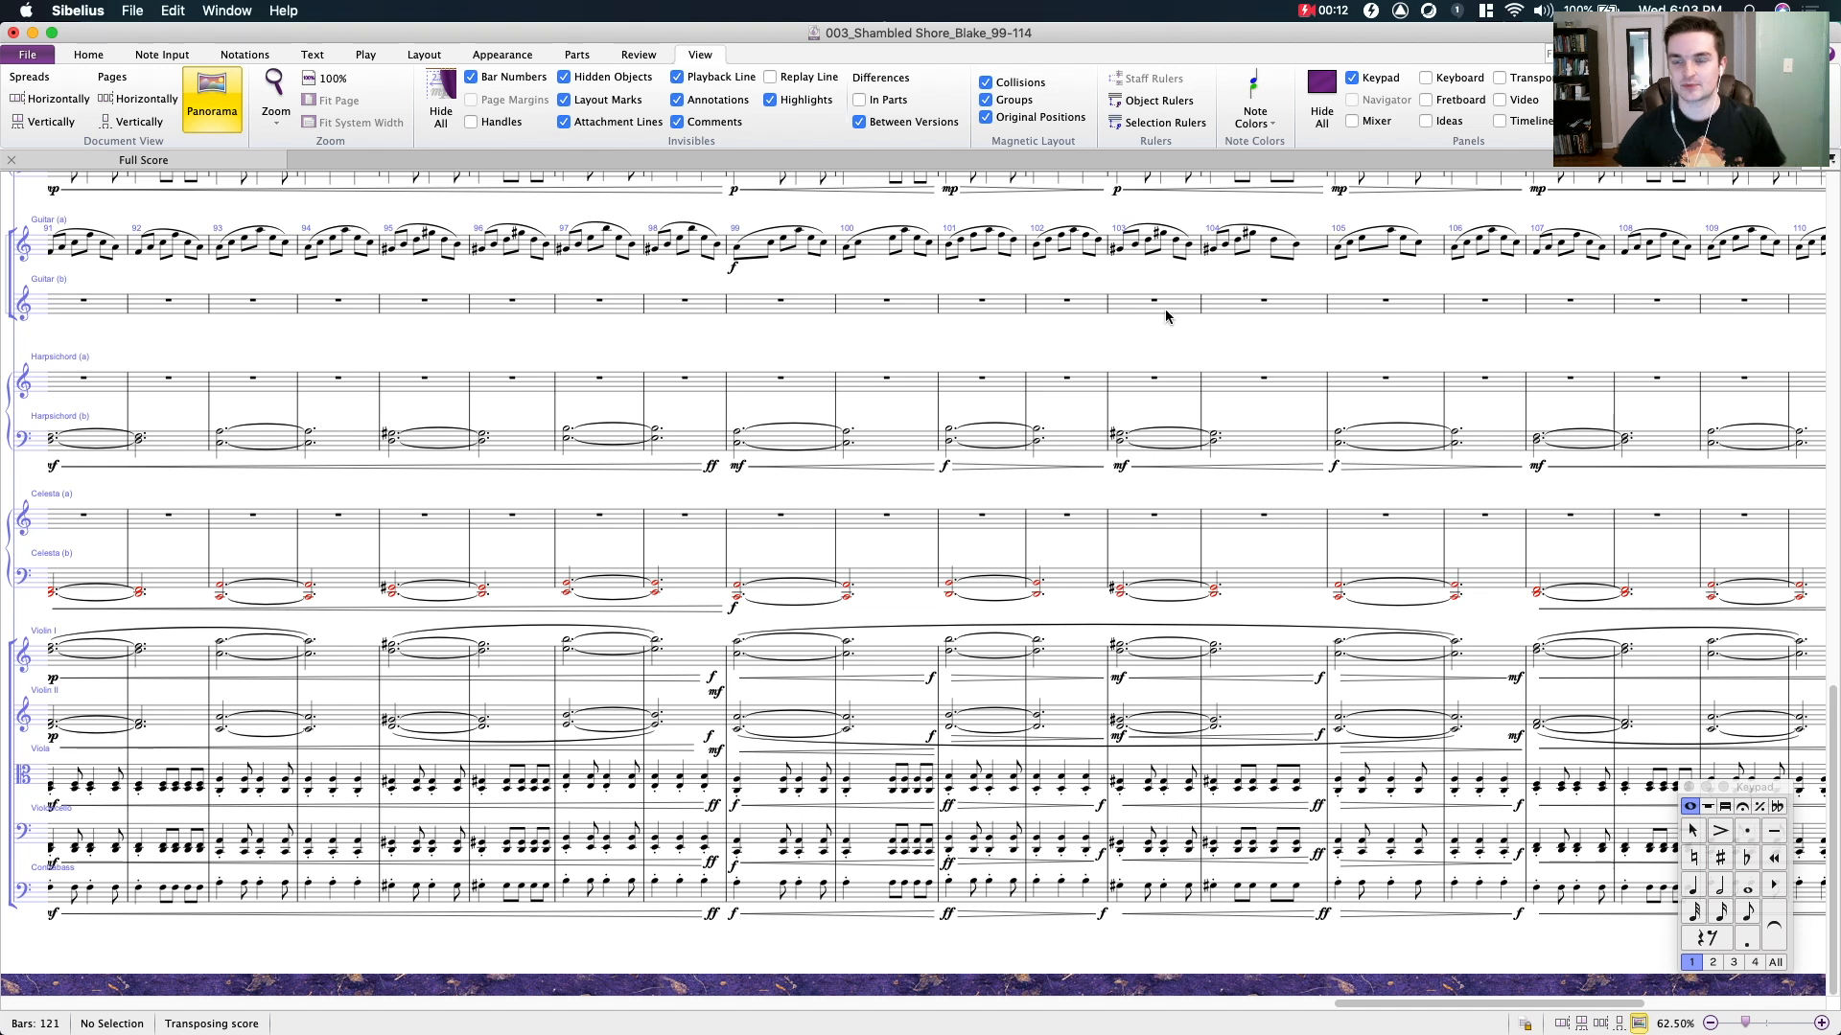
- Play back the score from the Piccolo's first note in bar 99 through bar 114, and stop playback
drag(1075, 340, 908, 370)
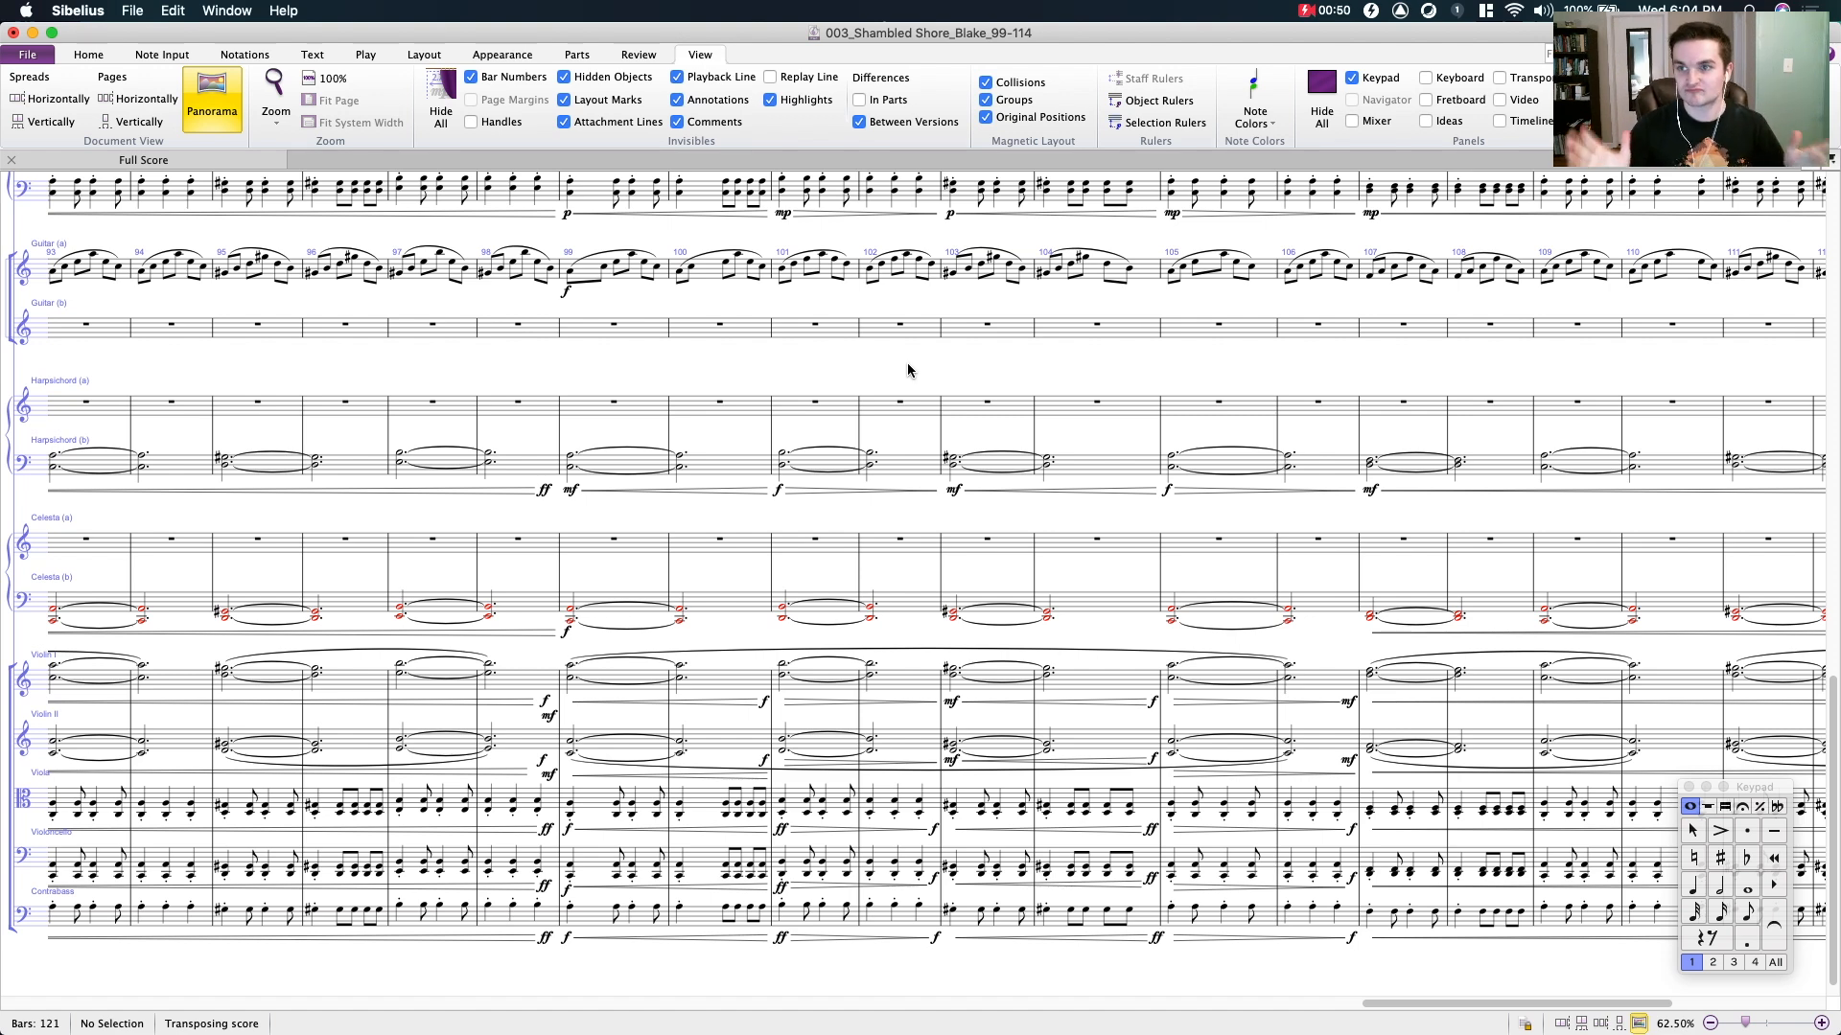
drag(909, 371, 642, 371)
scroll(521, 375, up, 4)
scroll(355, 376, up, 15)
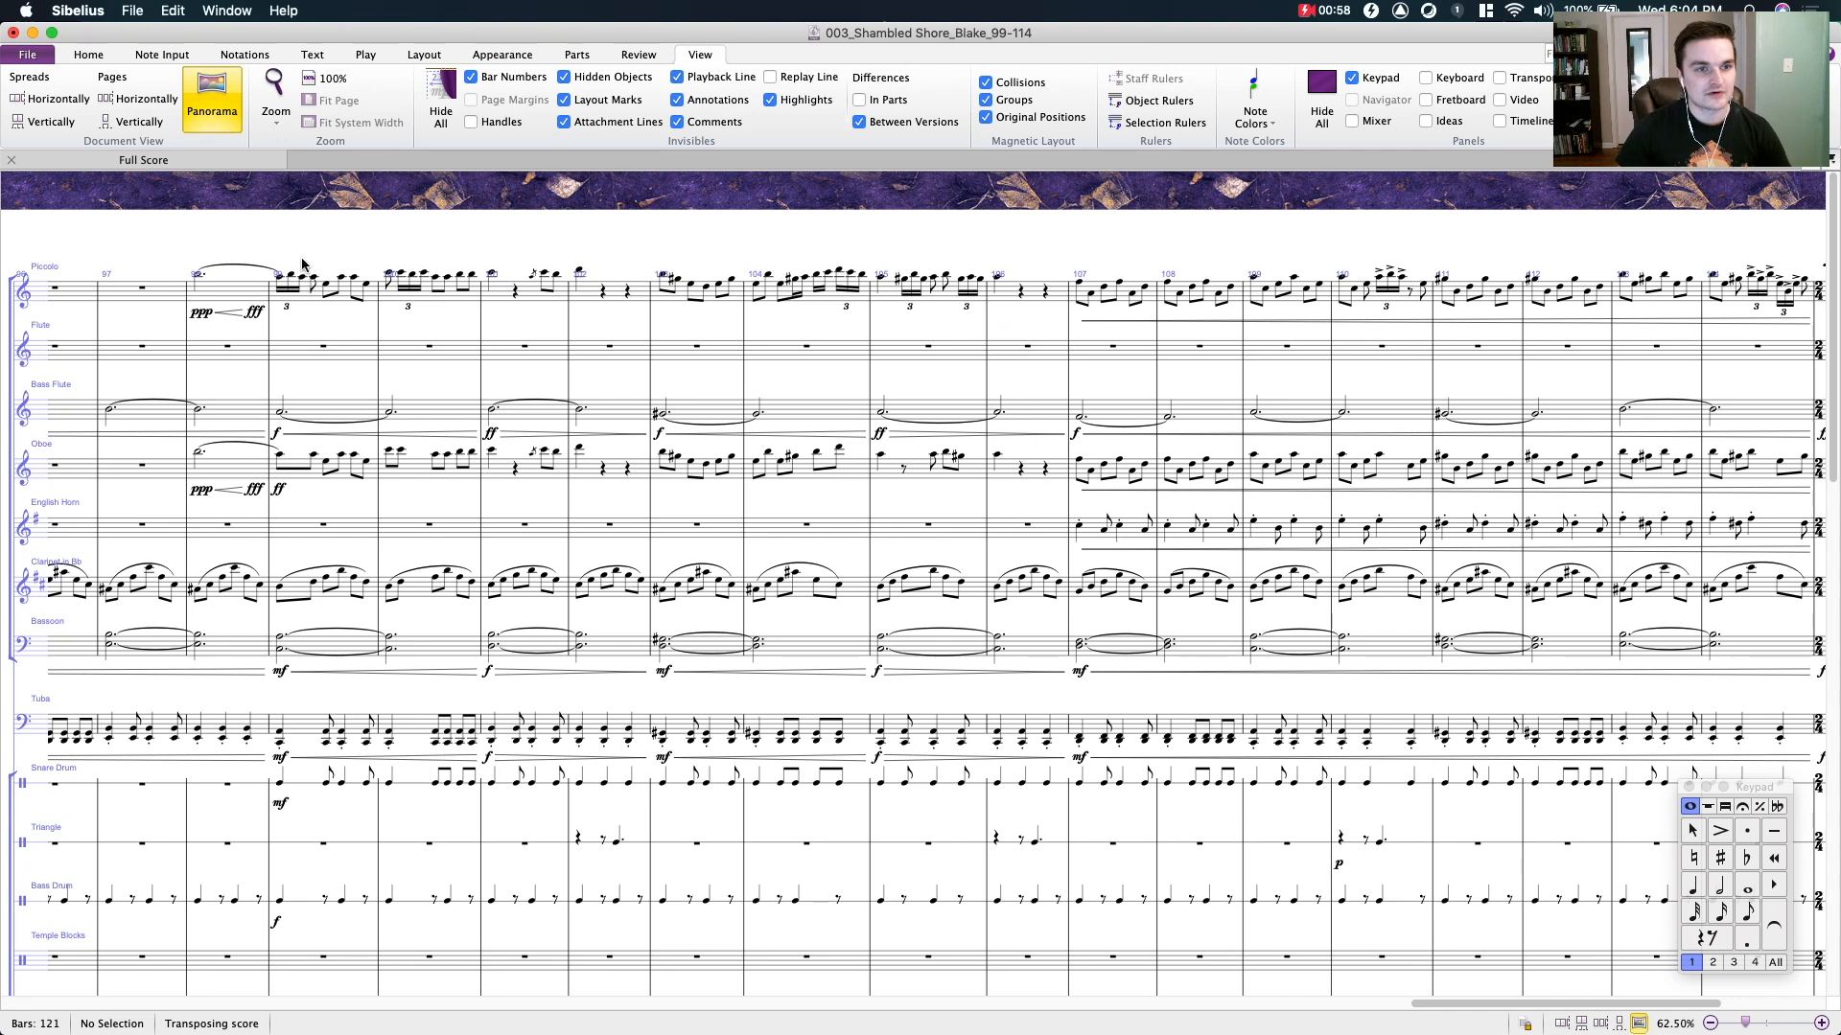
drag(352, 244, 588, 257)
click(252, 280)
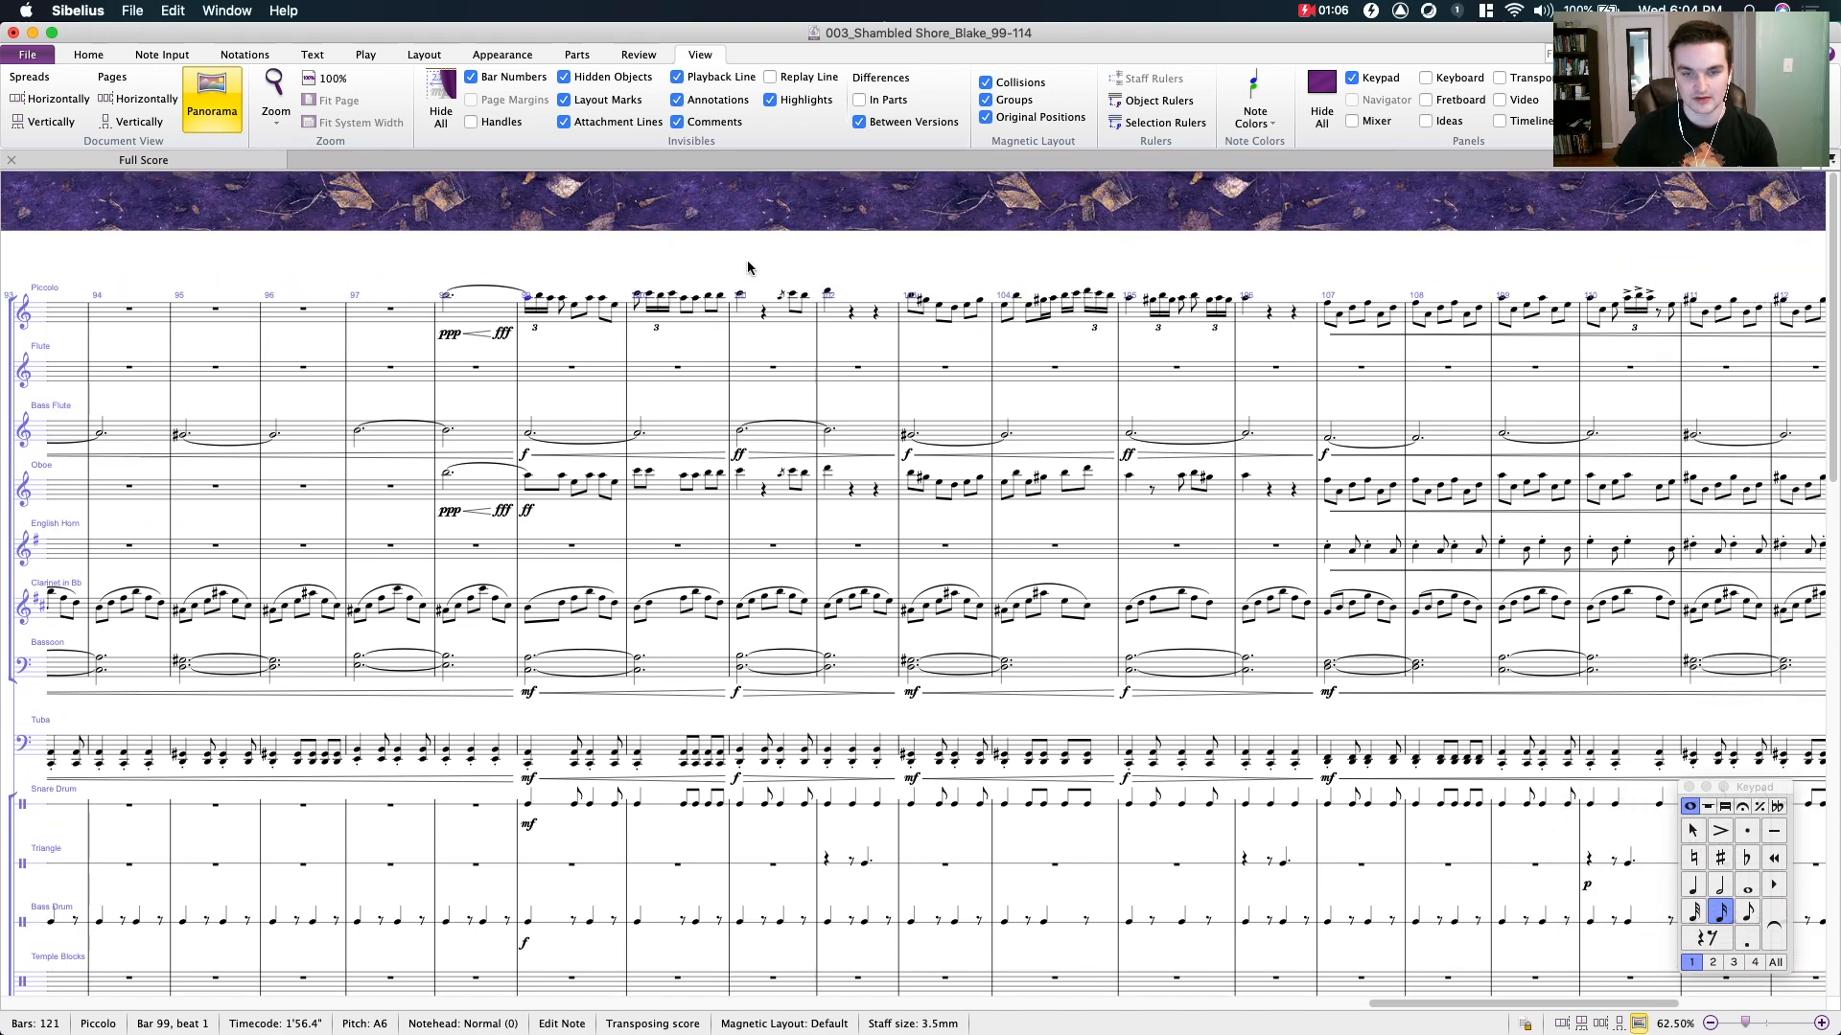
key(space)
drag(746, 261, 541, 186)
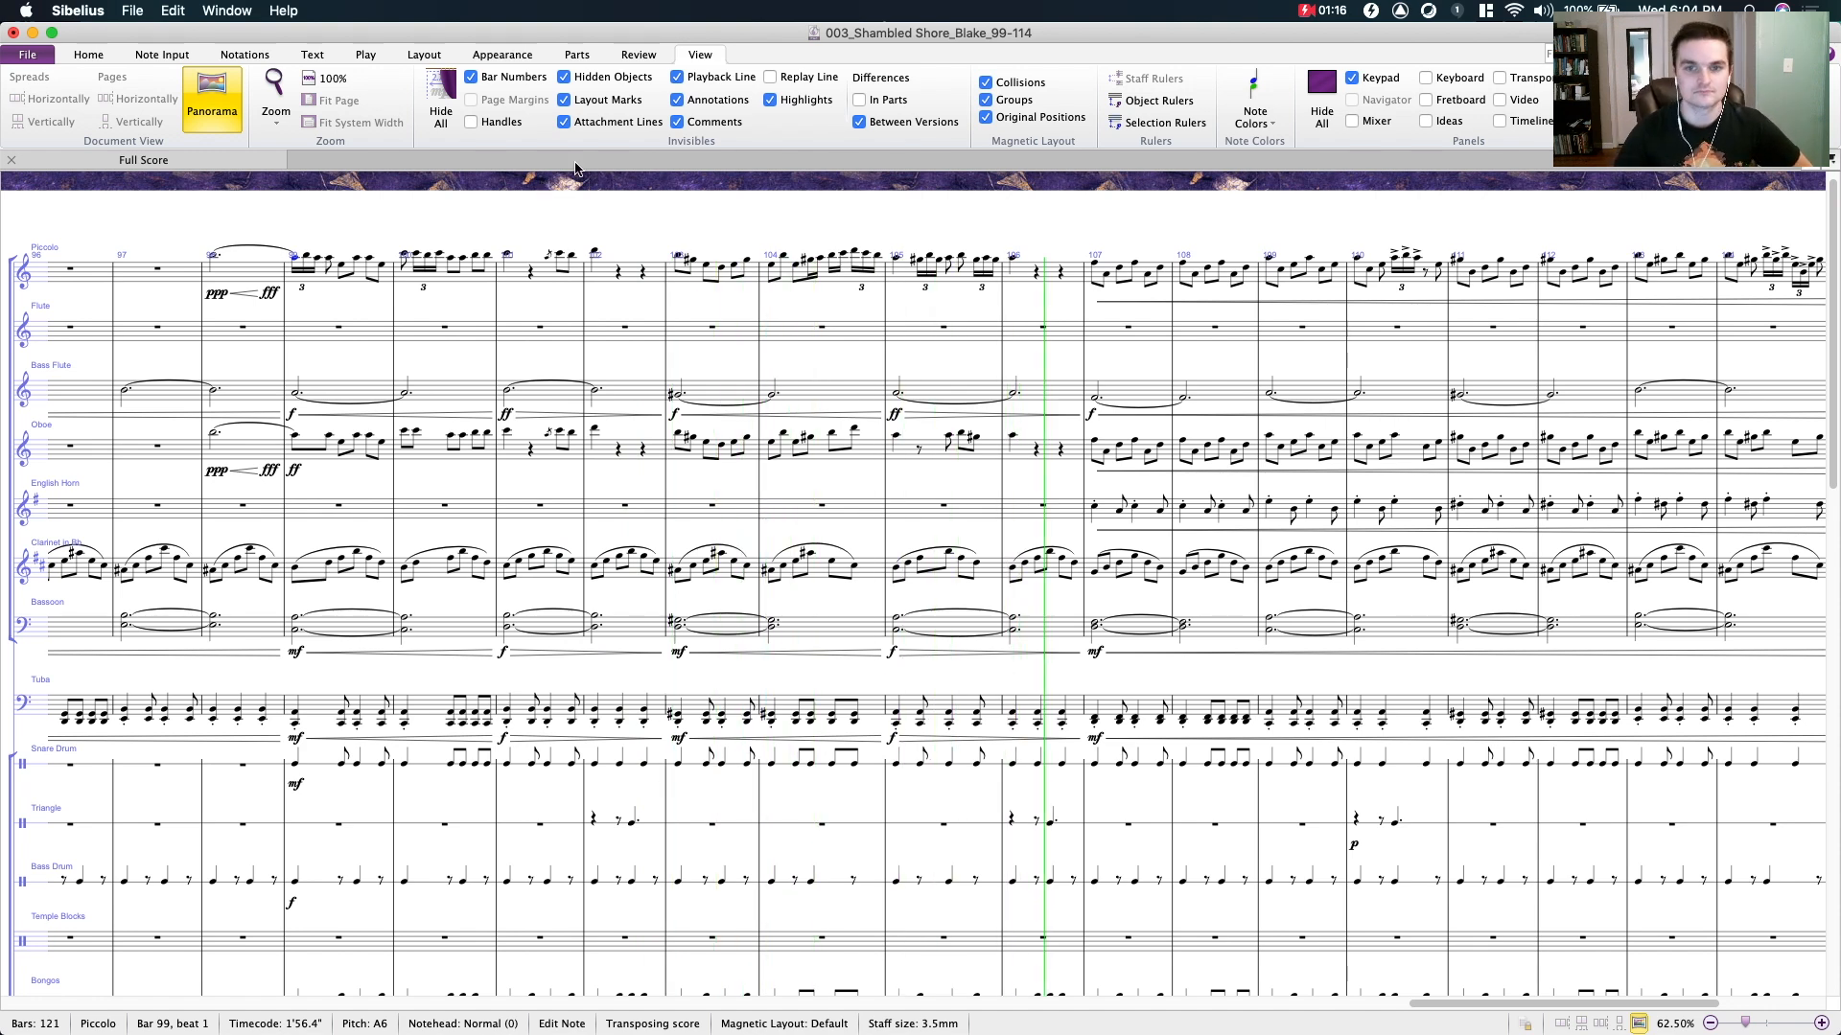
drag(1024, 228, 546, 240)
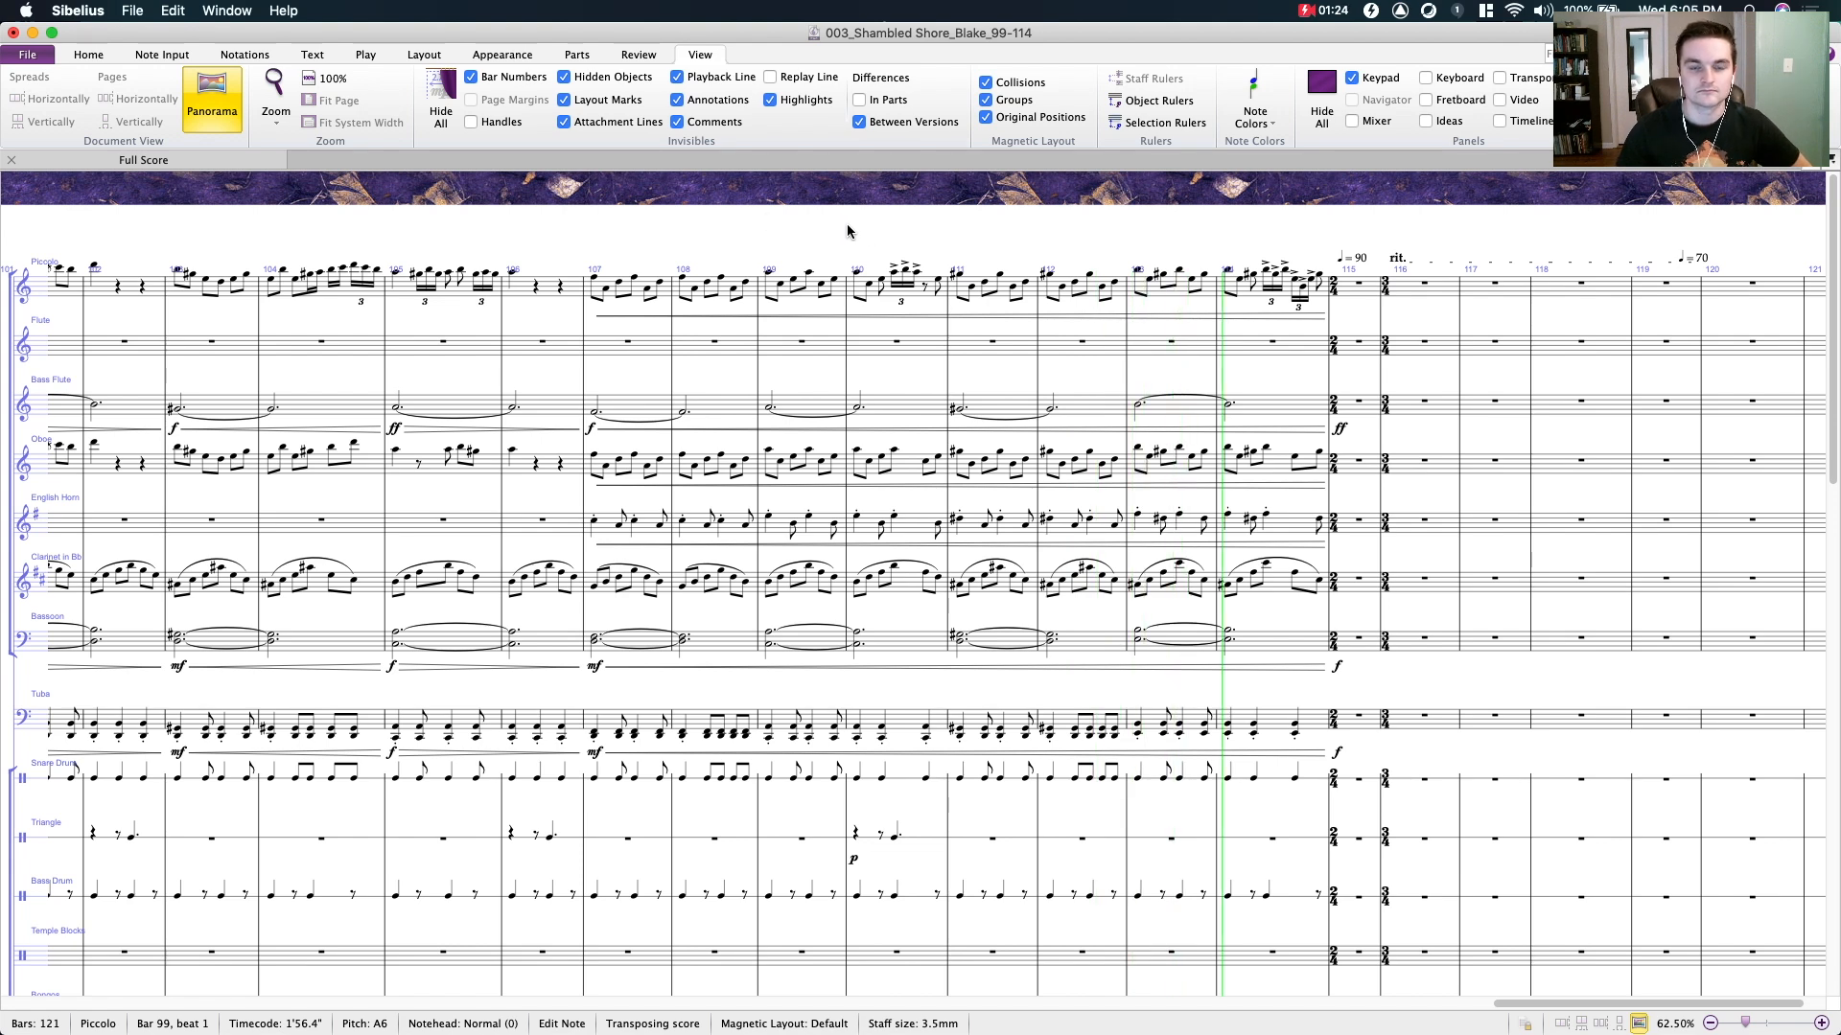
click(806, 227)
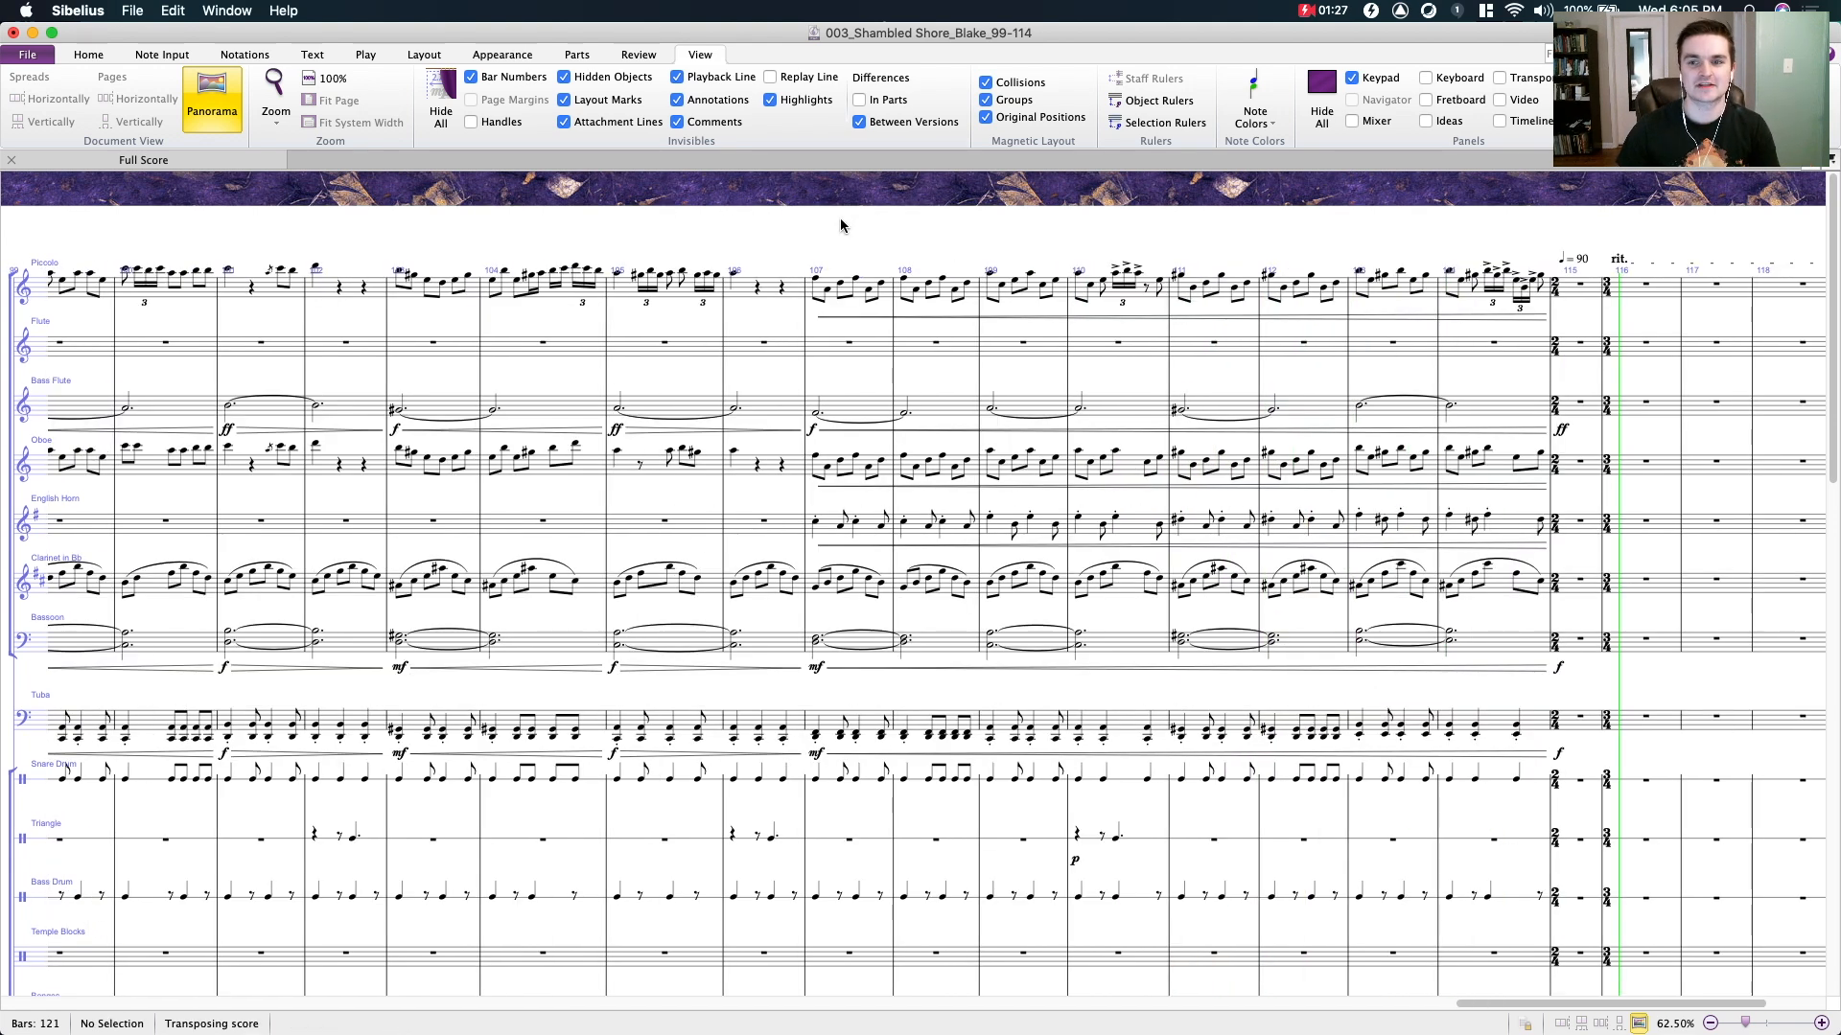
key(space)
- Highlight bars 111 to 114 in the woodwind staves from Piccolo to Bassoon, and clear the selection
drag(804, 209, 996, 206)
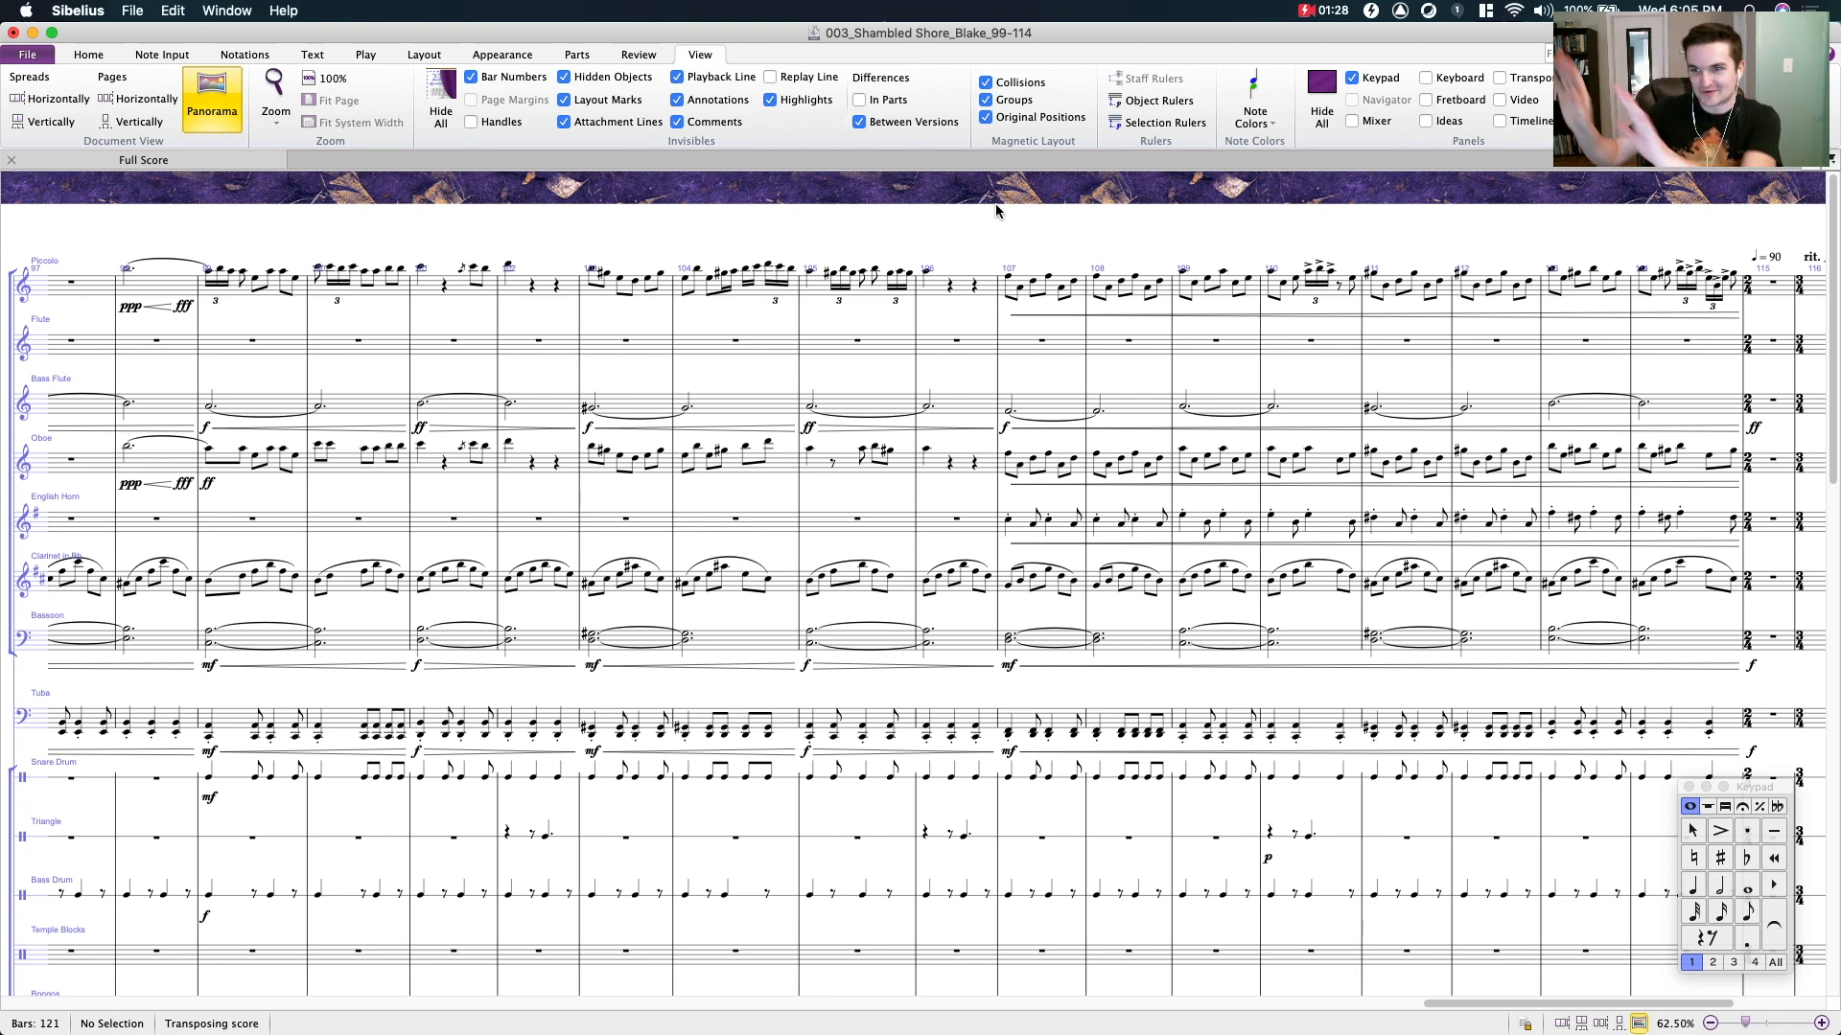
mouse_move(588, 225)
mouse_down()
mouse_move(702, 238)
mouse_move(615, 240)
mouse_up()
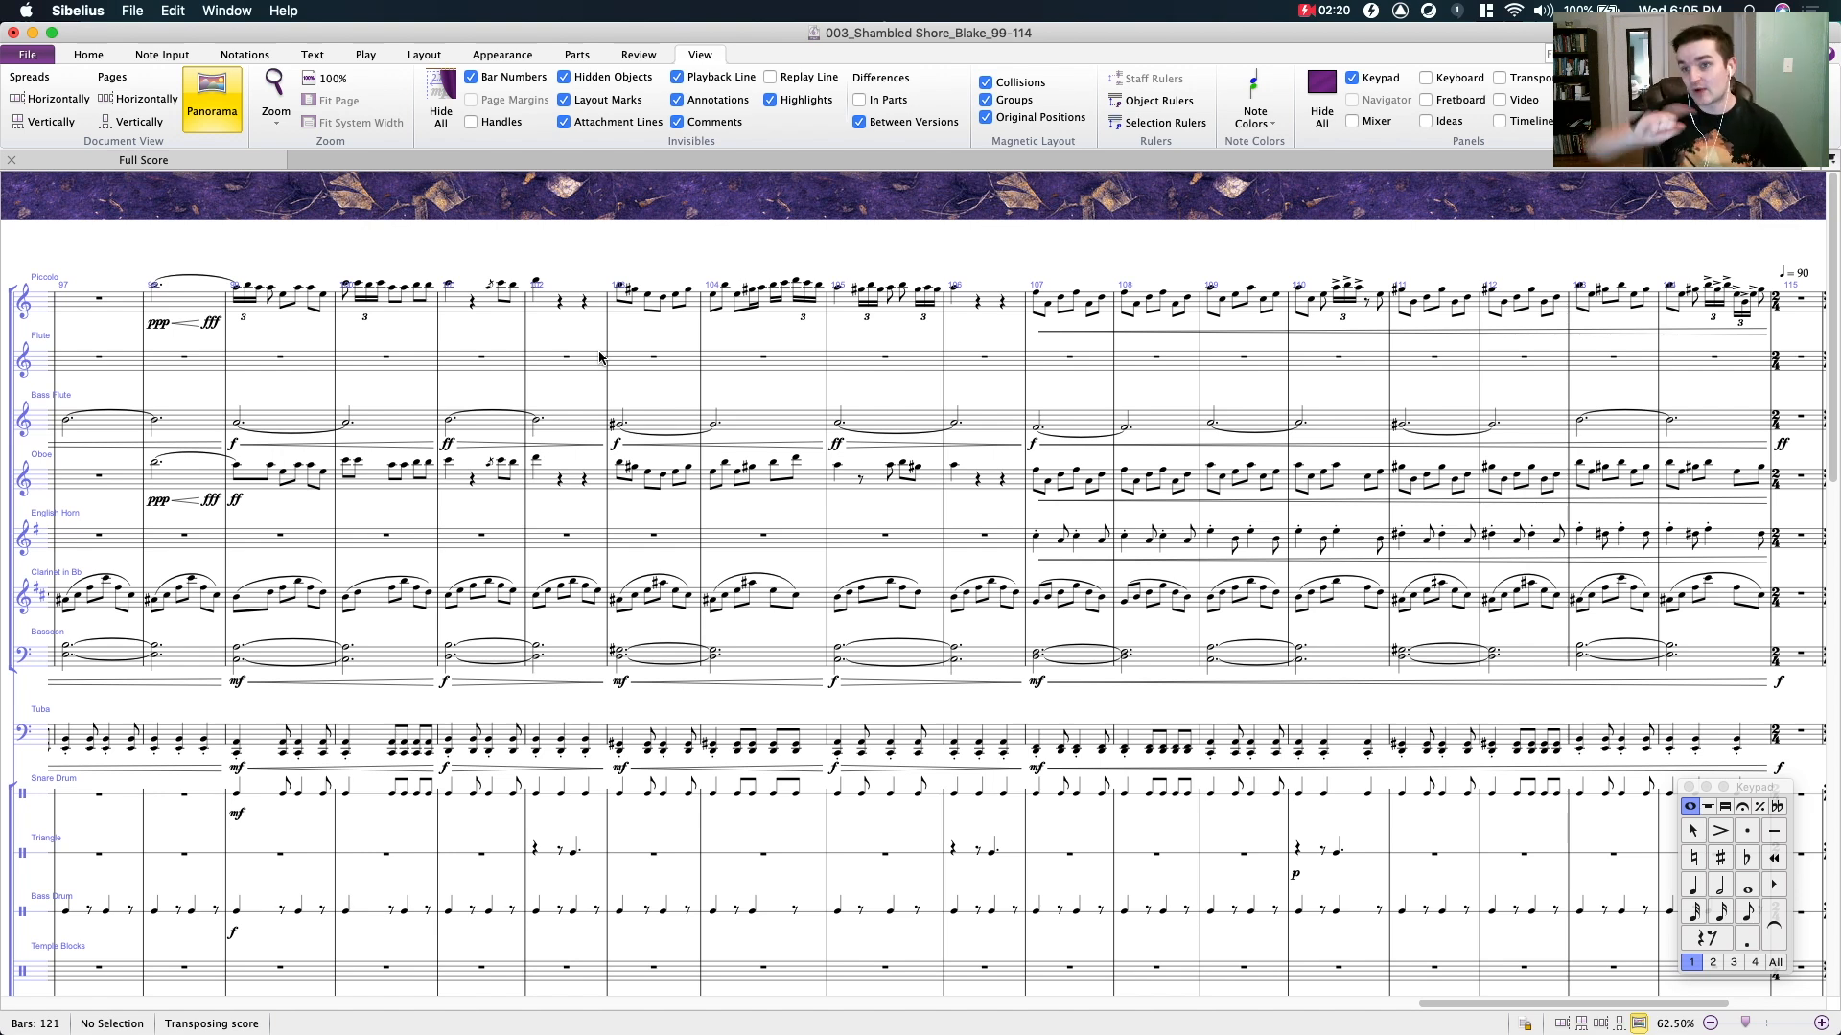
scroll(1048, 249, right, 5)
click(1112, 319)
shift+click(1378, 683)
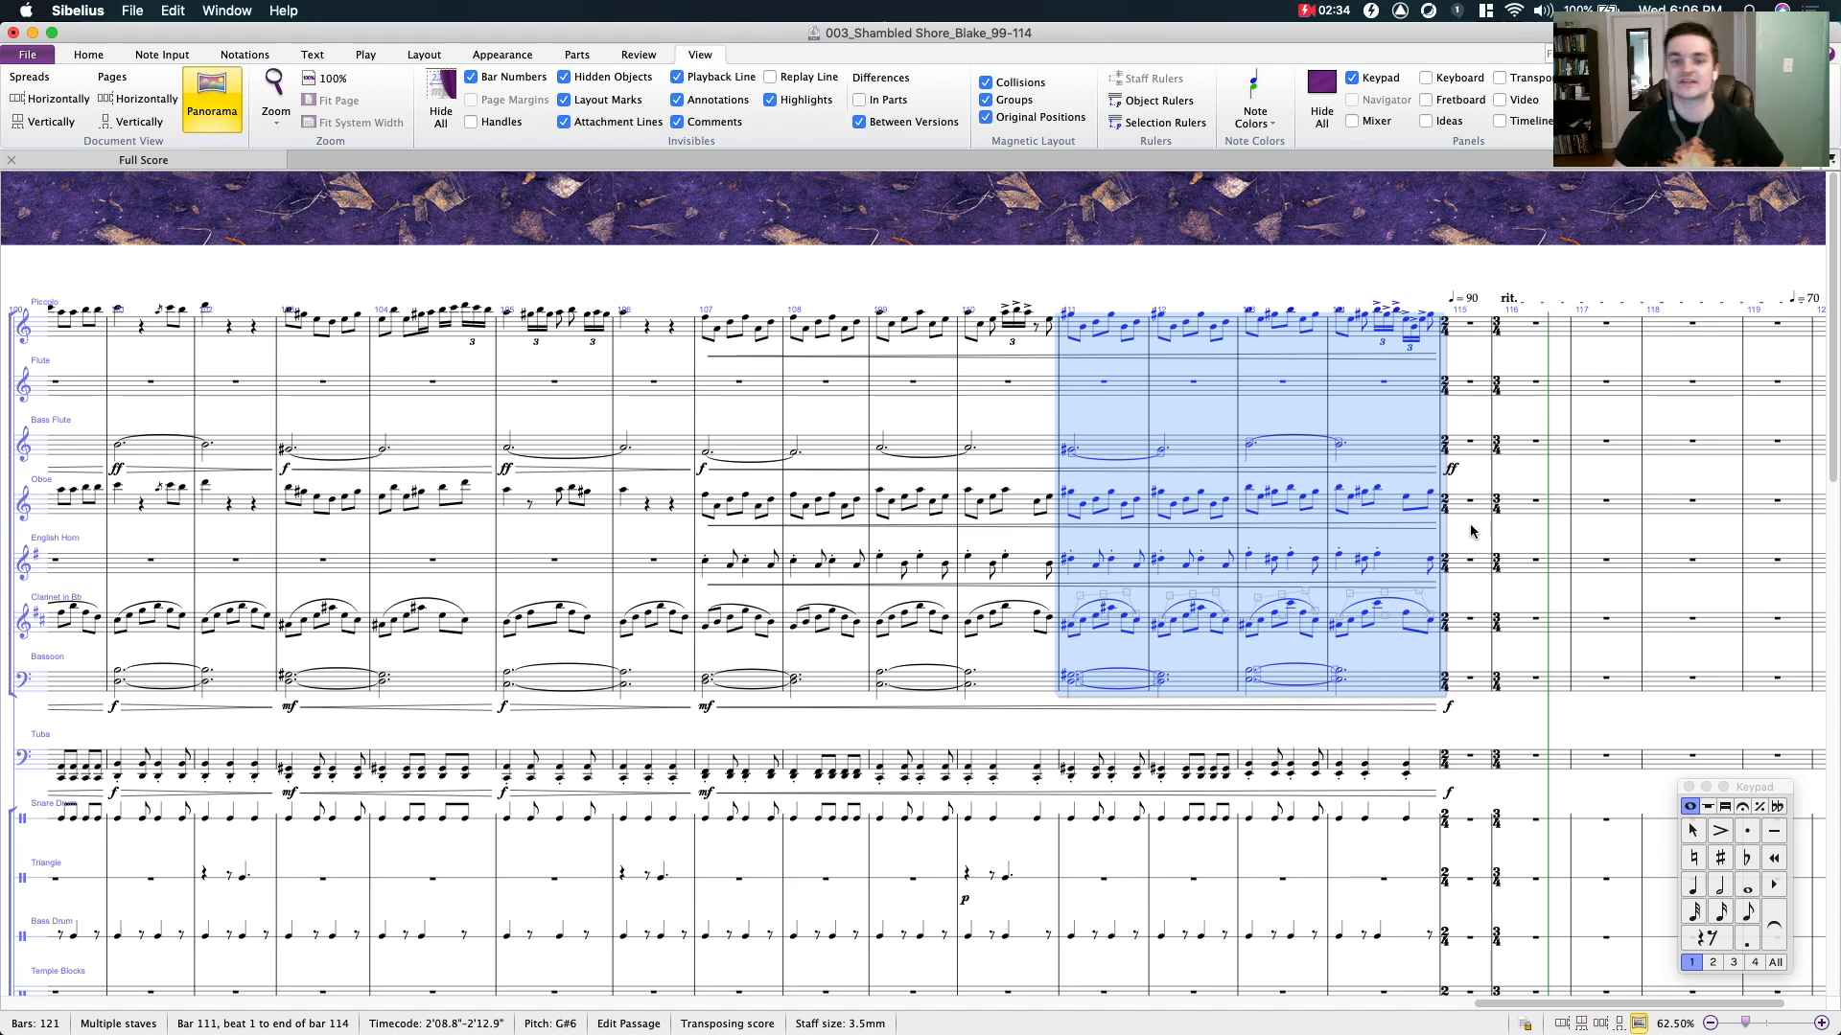
drag(567, 210, 966, 205)
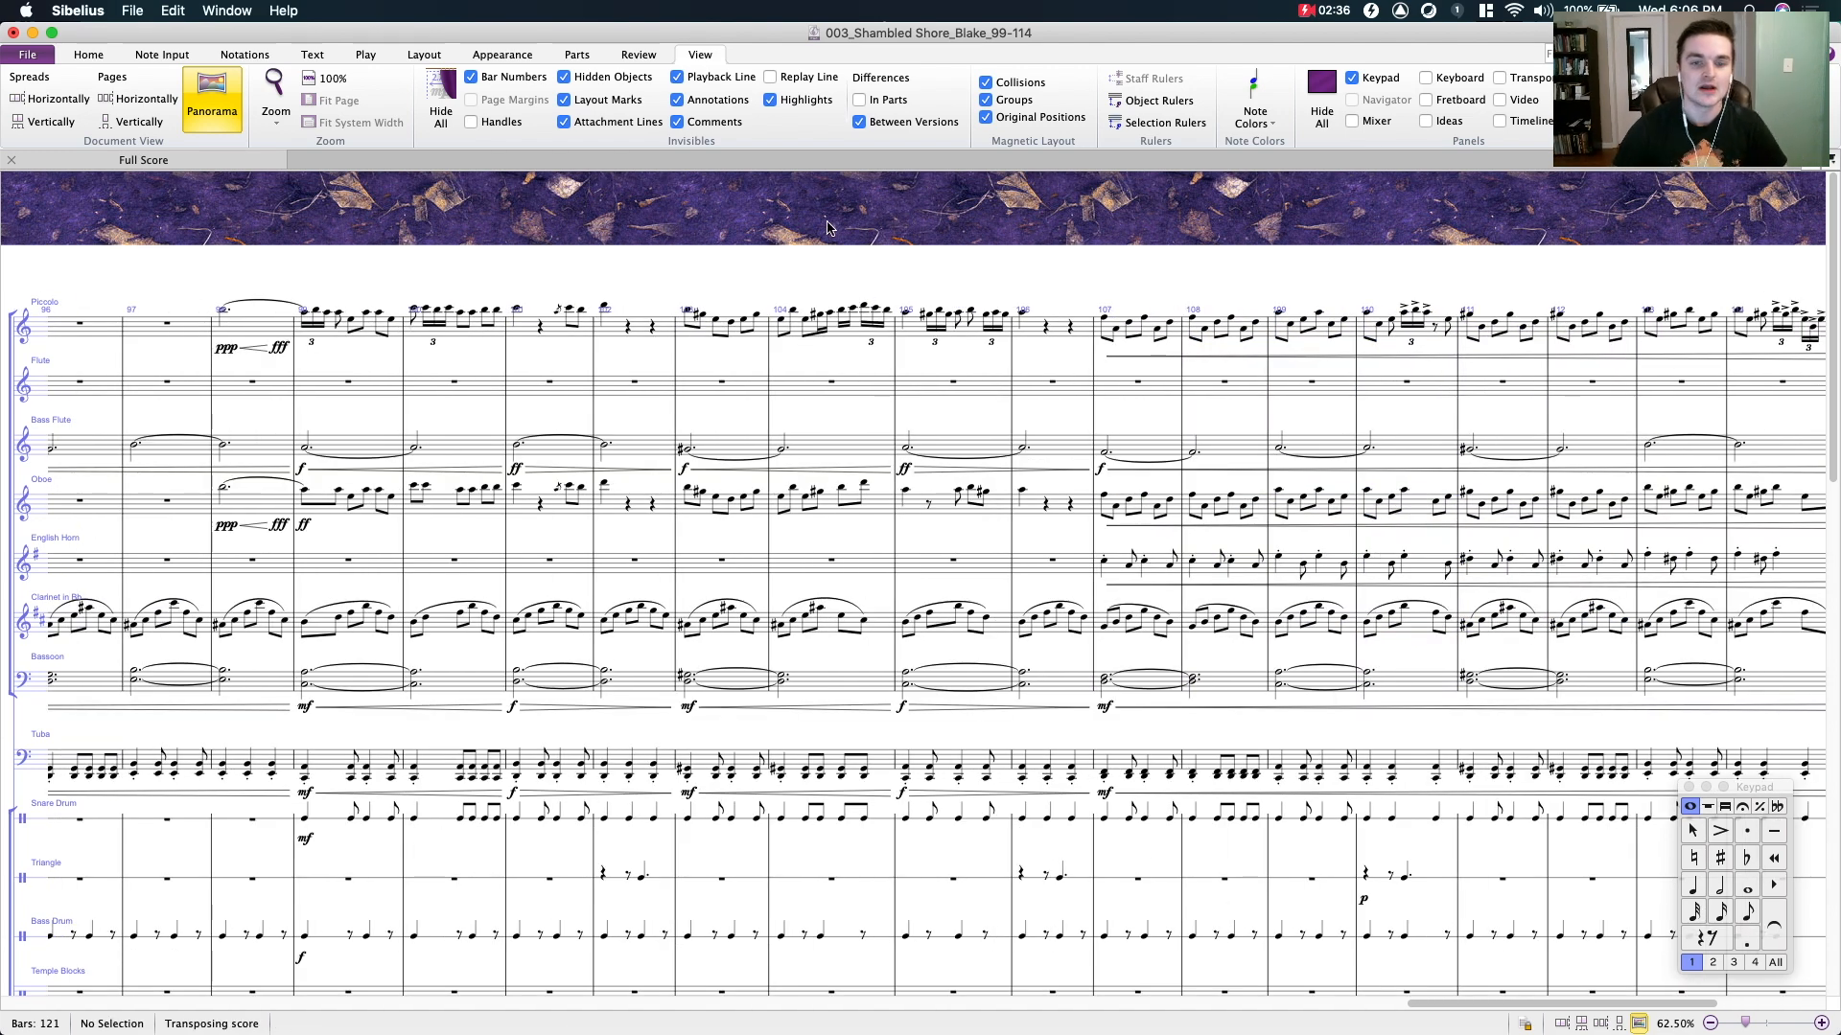
- Examine the percussion, harp, piano and guitar staves around bar 99, and enlarge the harpsichord and celesta staves to 125%
drag(826, 221, 718, 196)
scroll(676, 247, down, 3)
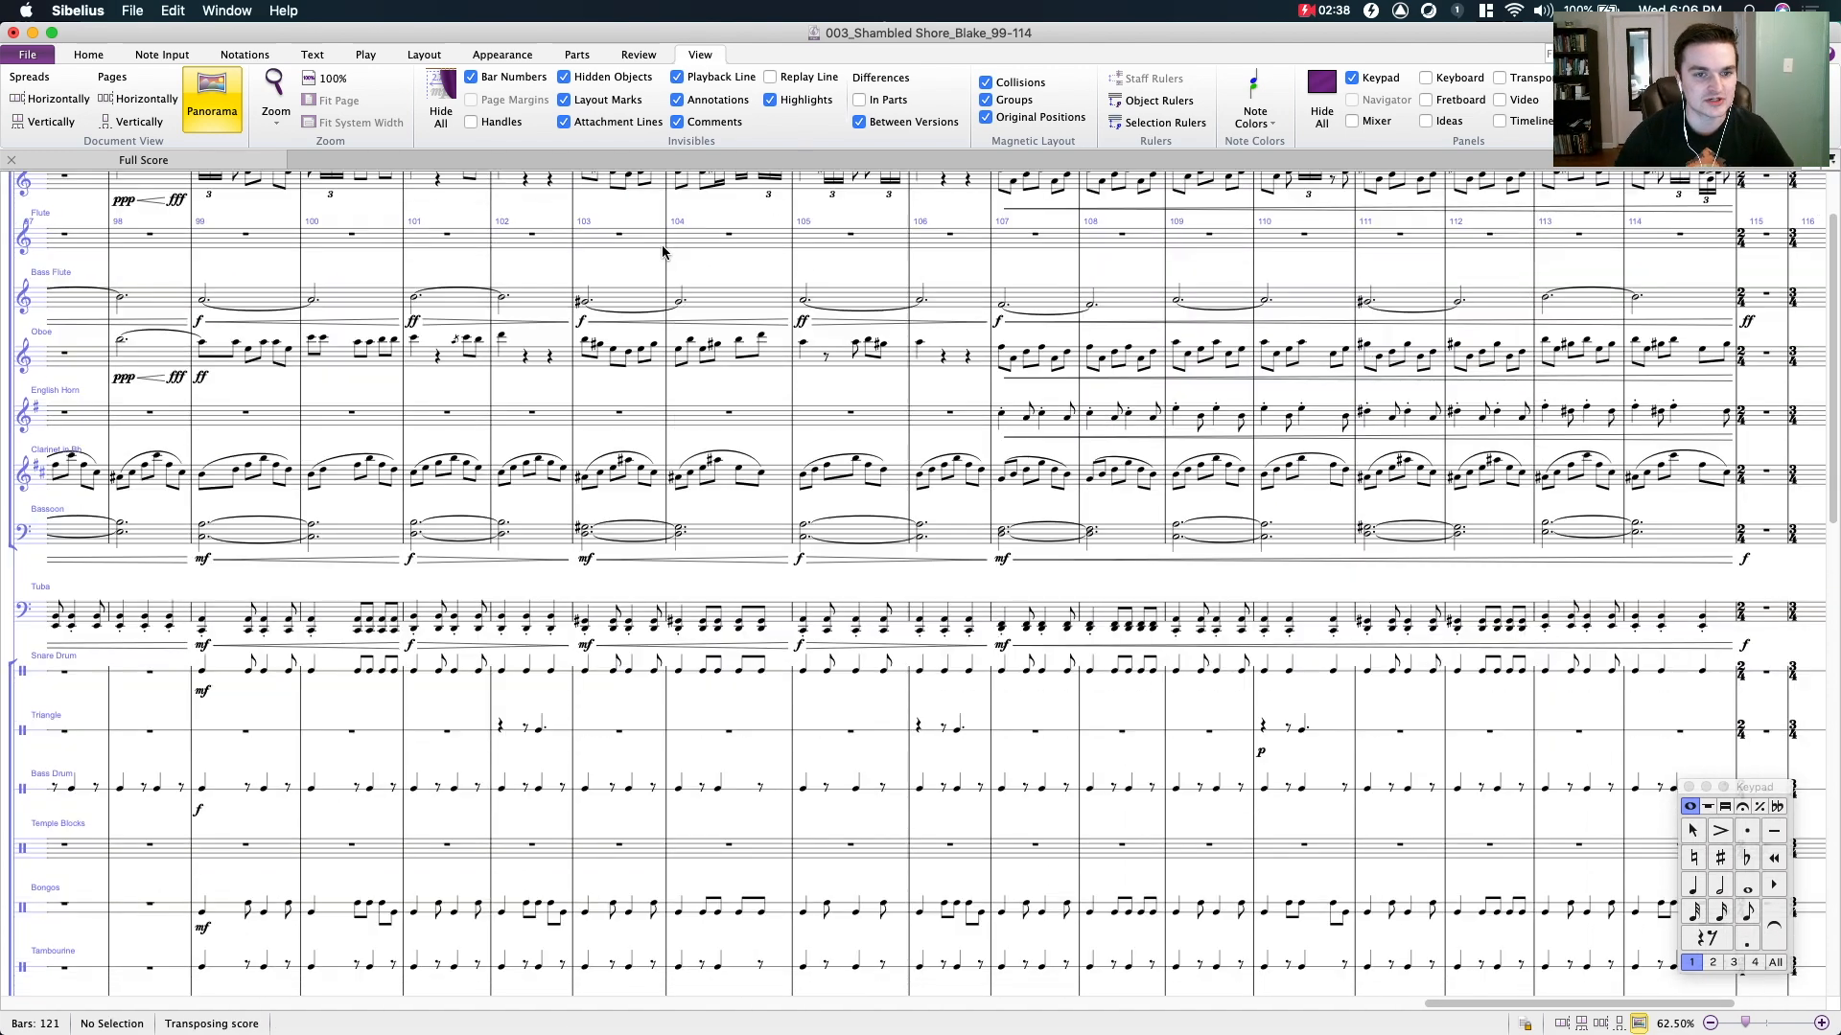
scroll(612, 595, down, 10)
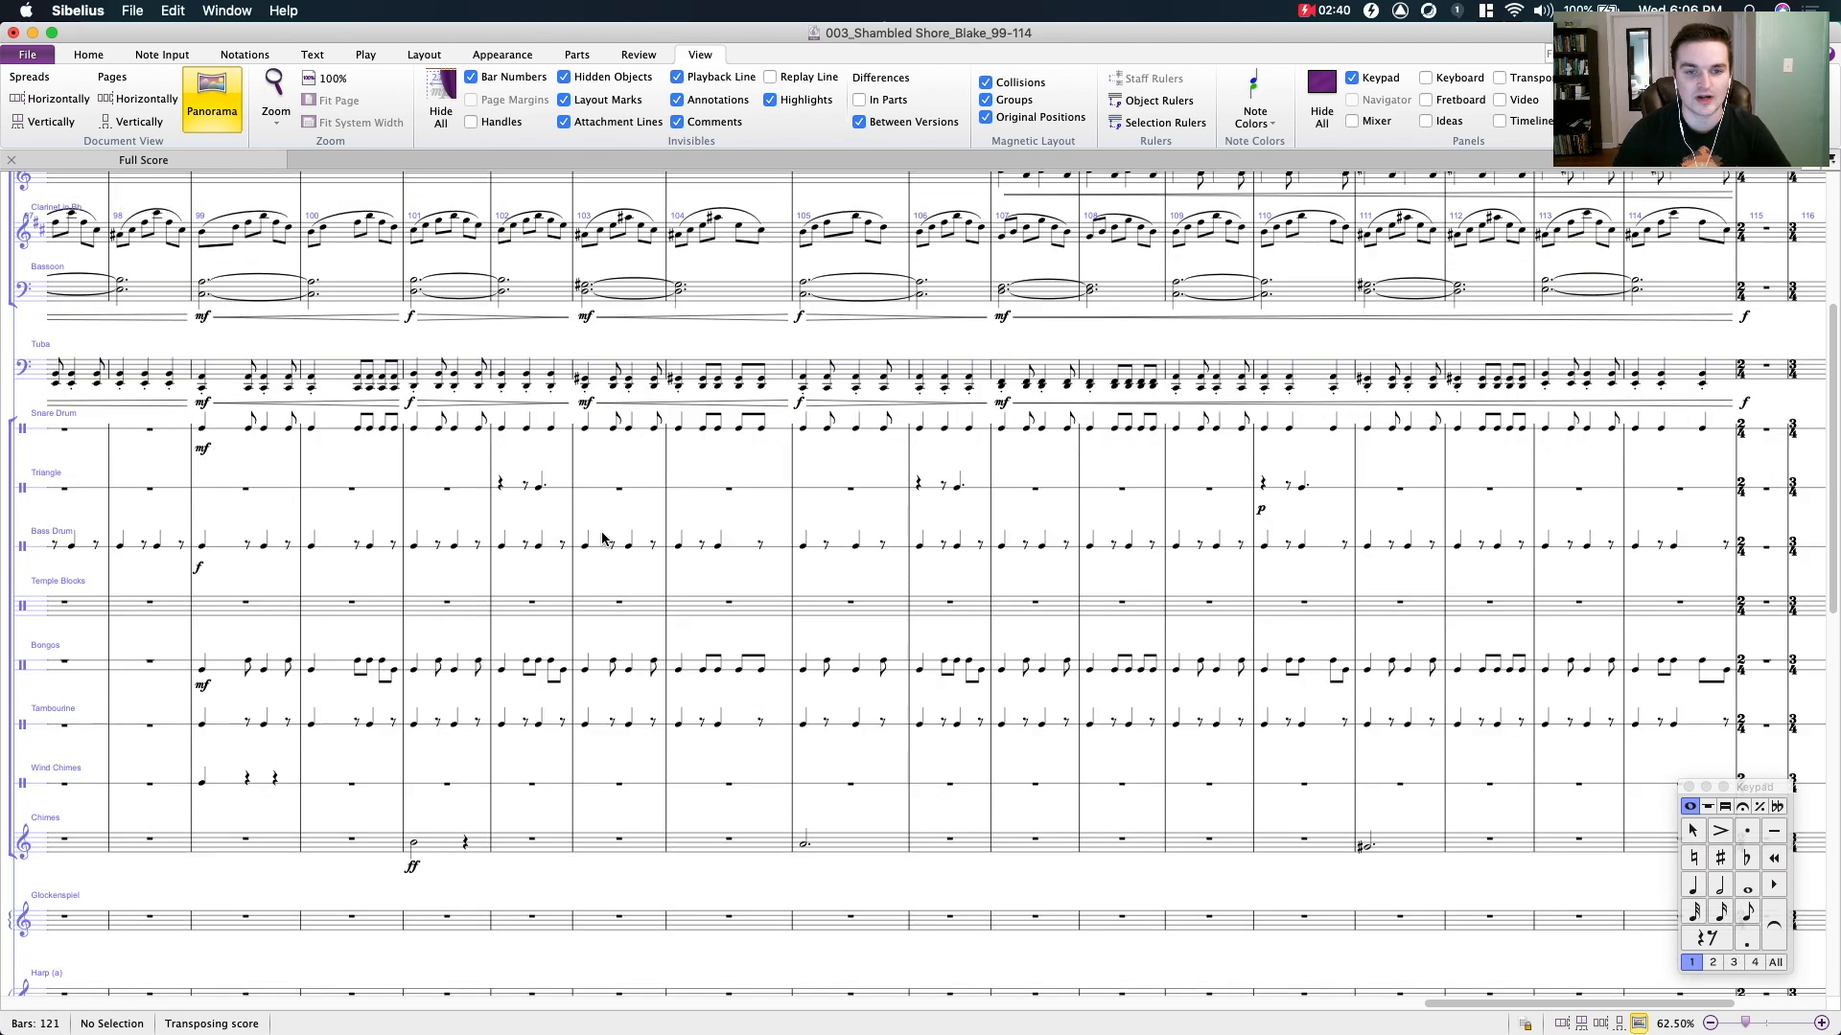
scroll(597, 533, down, 5)
drag(330, 465, 490, 468)
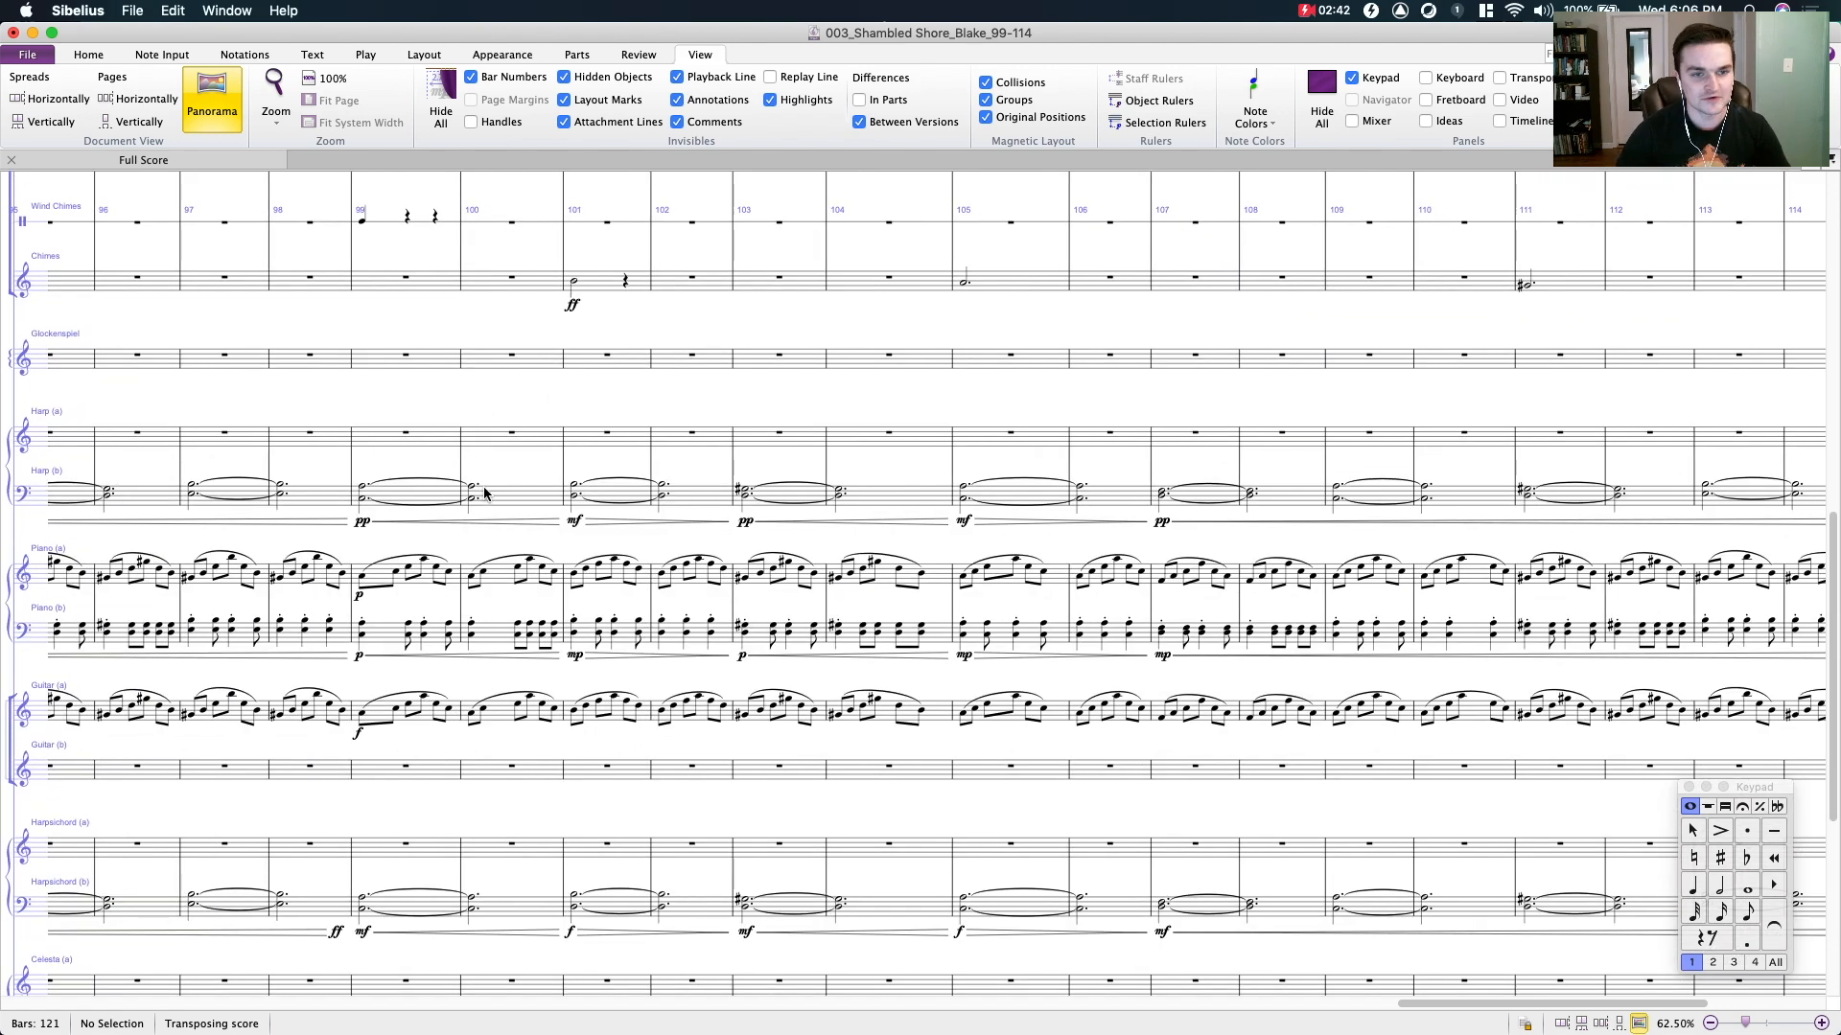
scroll(403, 564, down, 6)
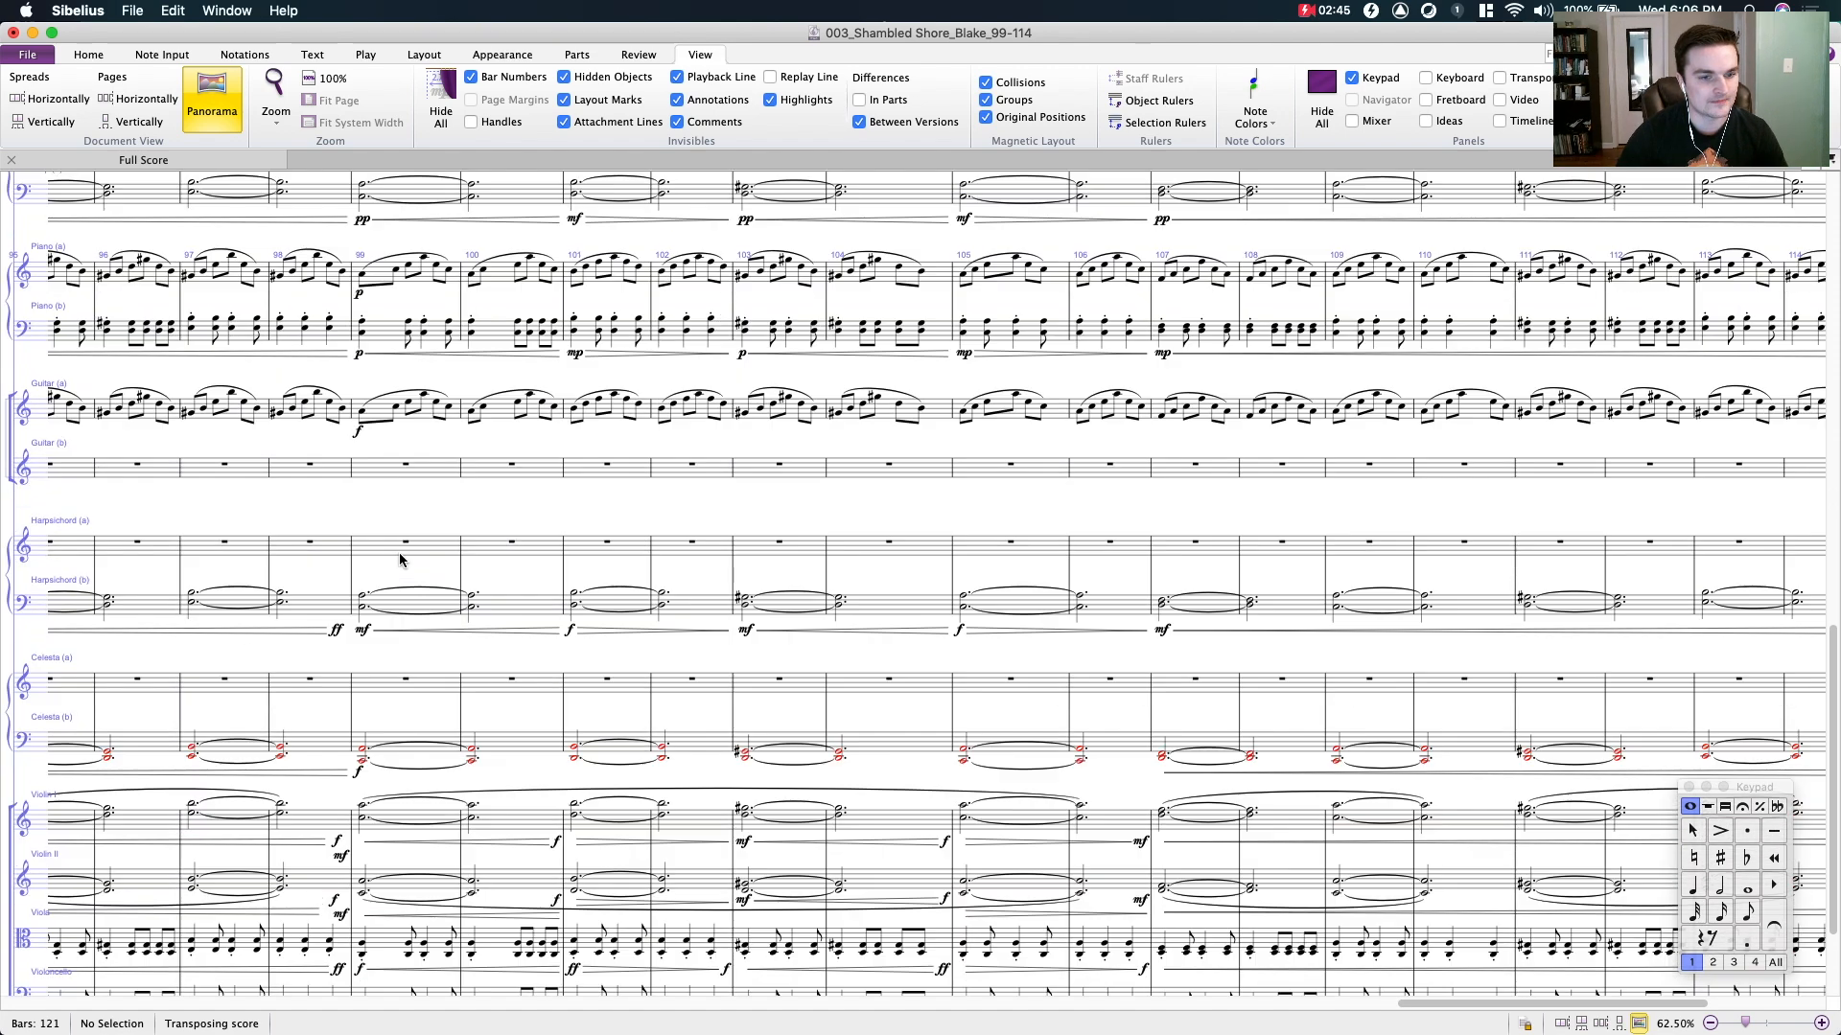
click(391, 543)
scroll(617, 492, up, 2)
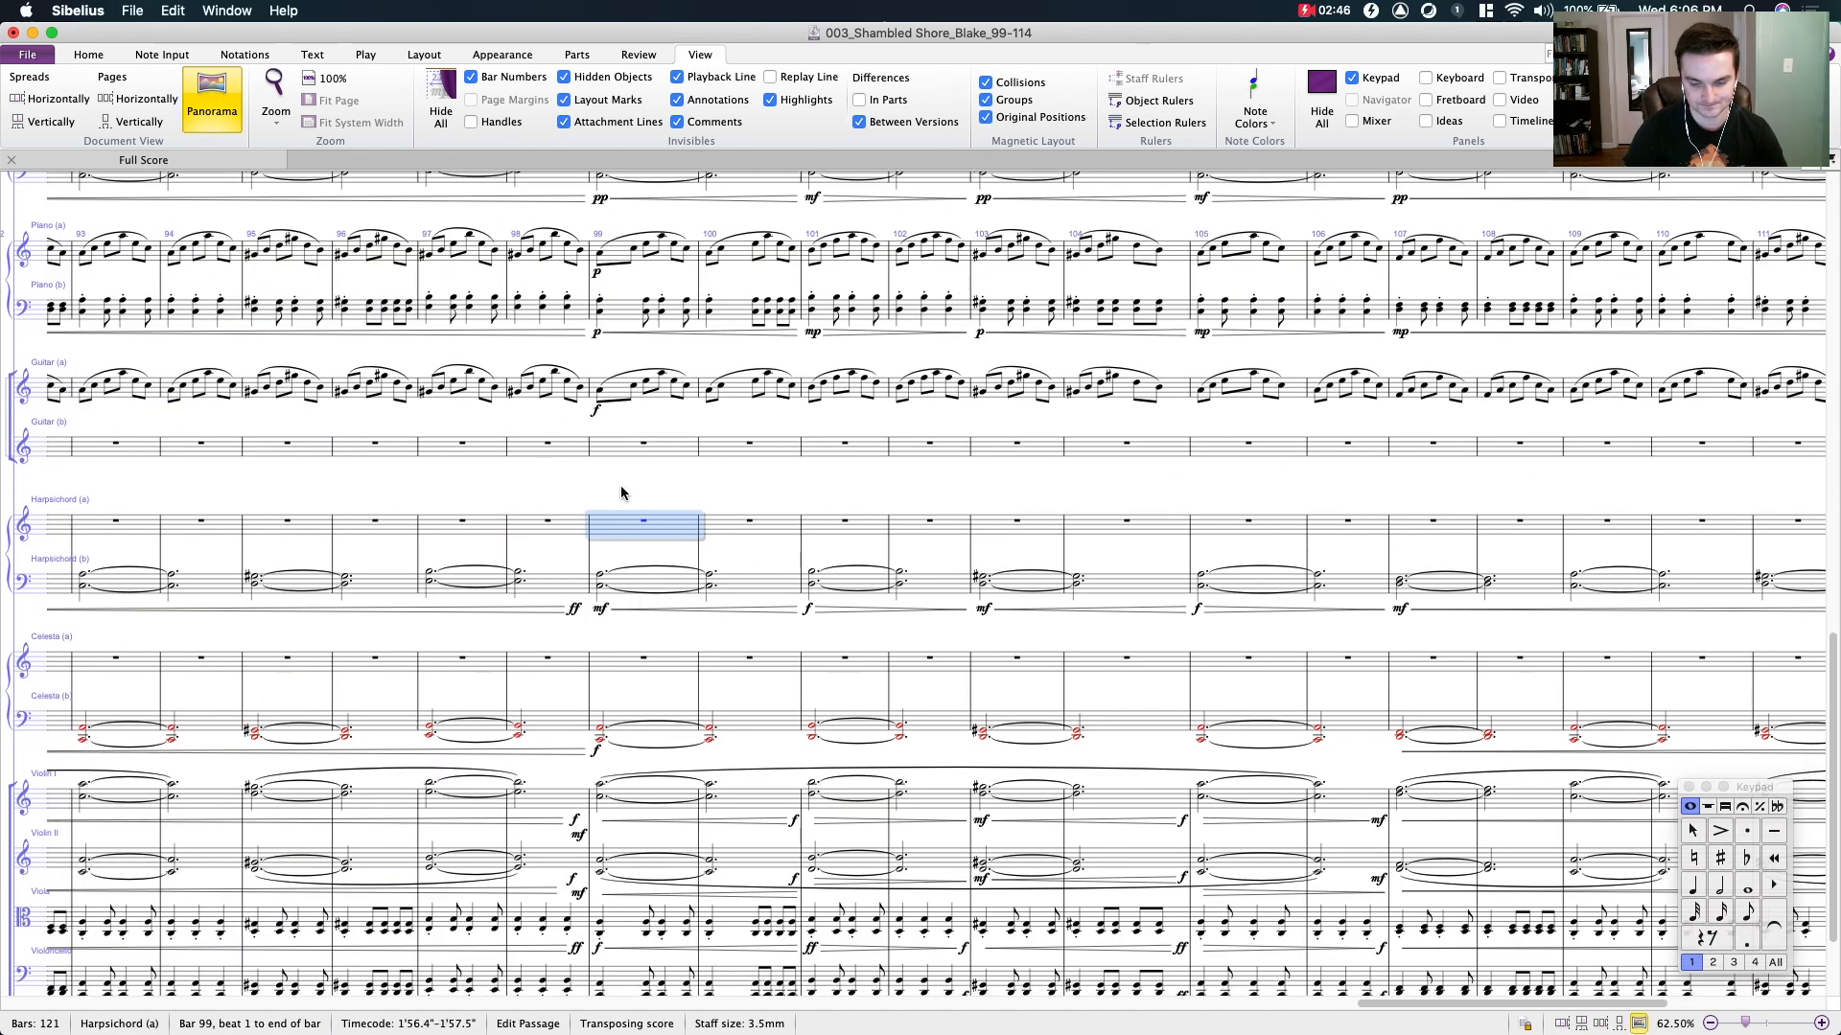
scroll(621, 493, up, 2)
key(Escape)
click(641, 490)
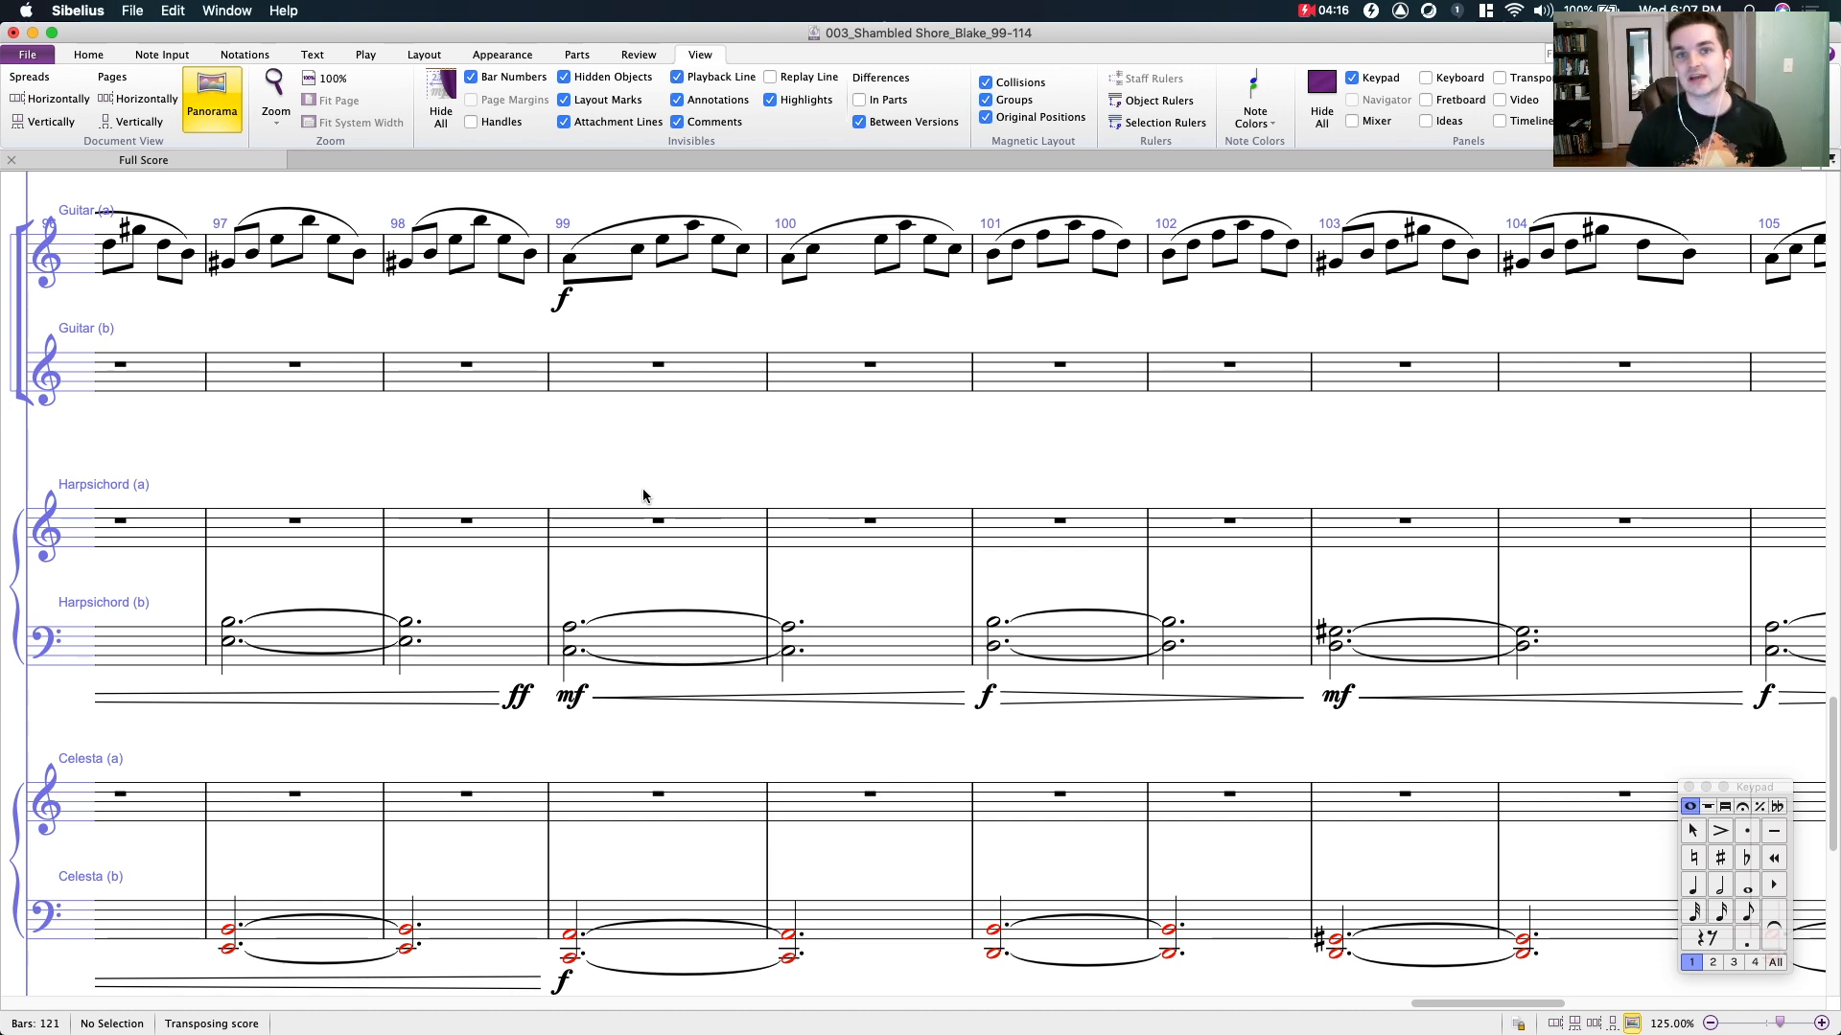
mouse_move(696, 456)
mouse_down()
mouse_move(686, 415)
mouse_move(604, 404)
mouse_up()
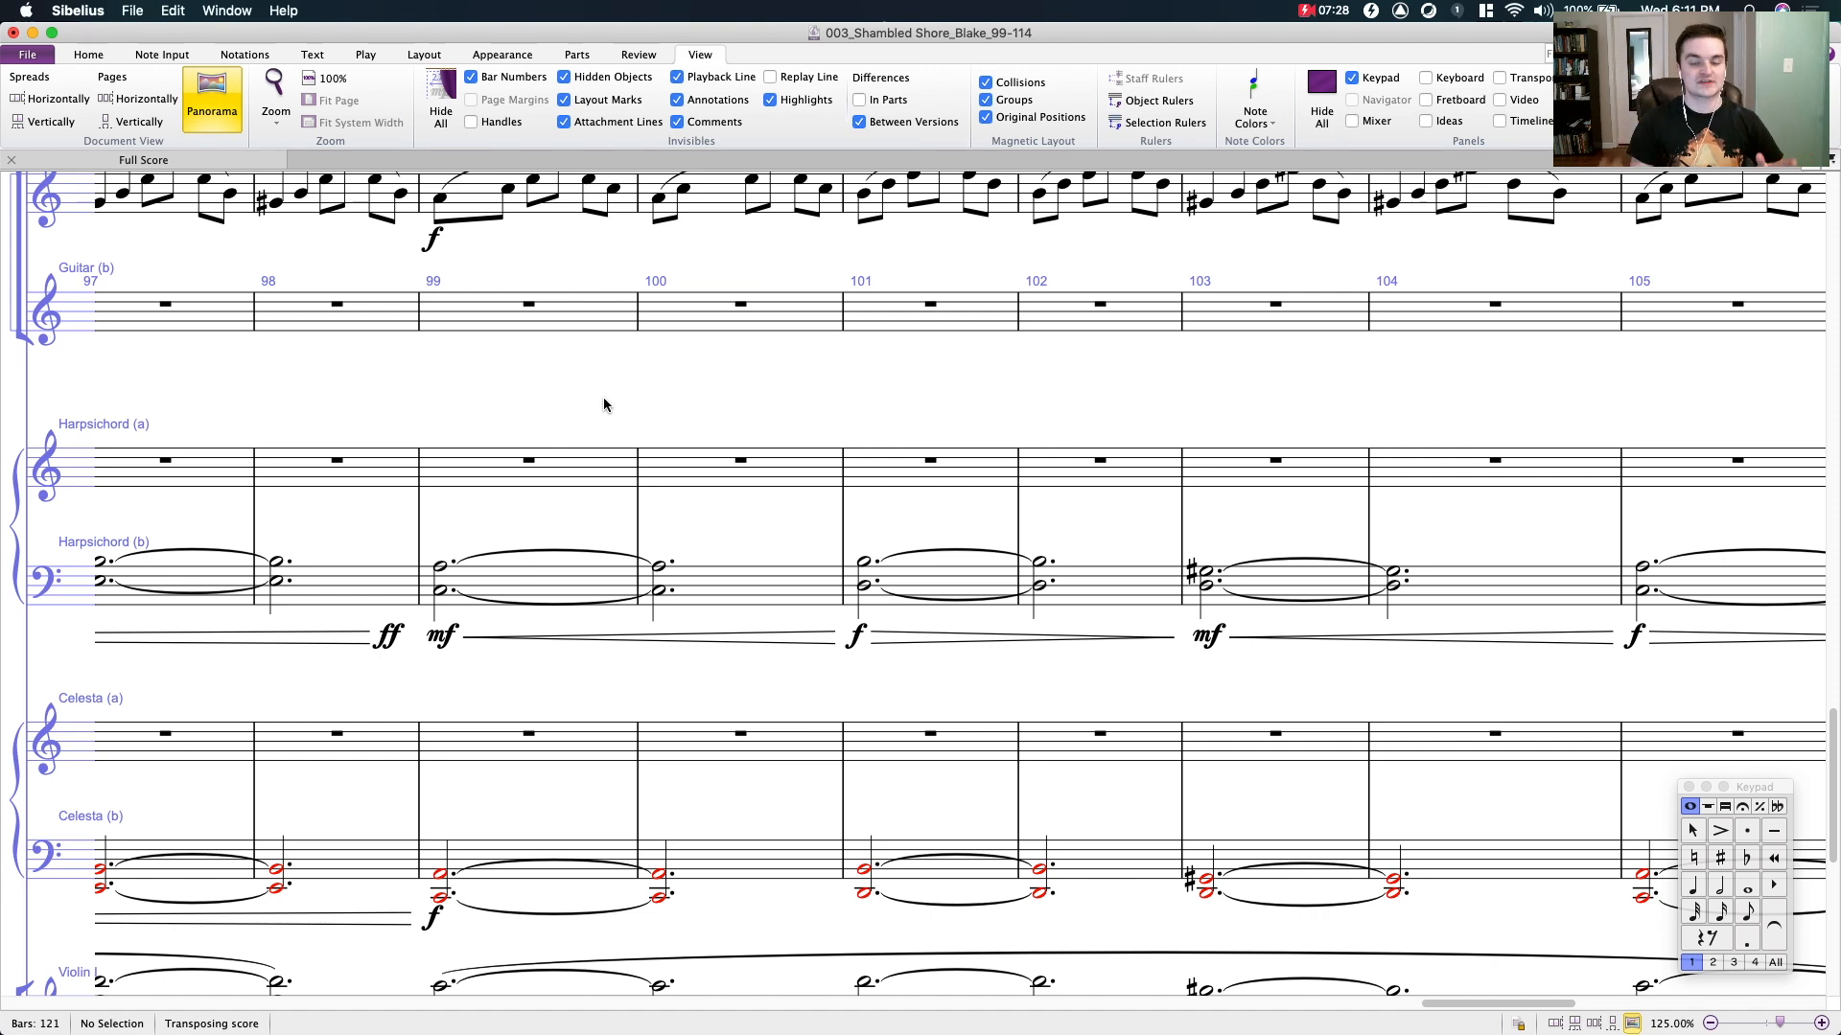
- Try deleting the crescendo hairpin under Harpsichord (b) in bars 99 and 100, and undo the trial edits
click(616, 635)
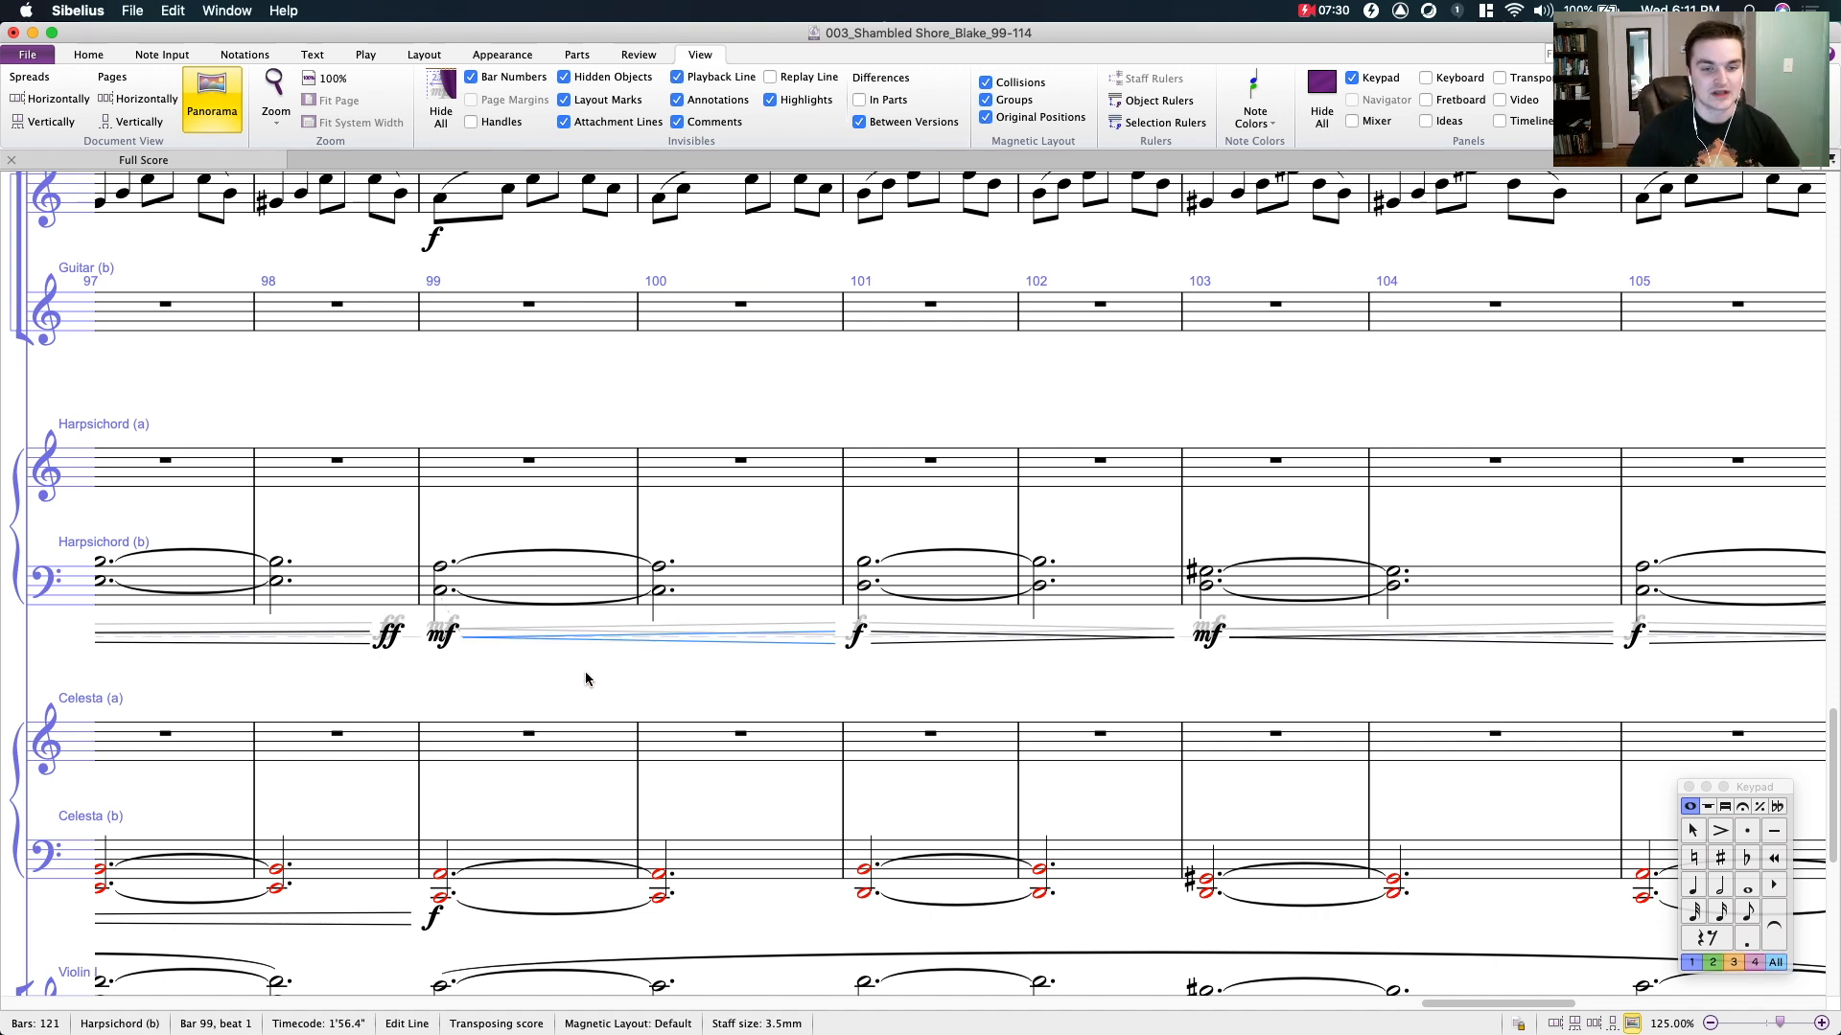
scroll(590, 676, down, 1)
scroll(590, 676, left, 2)
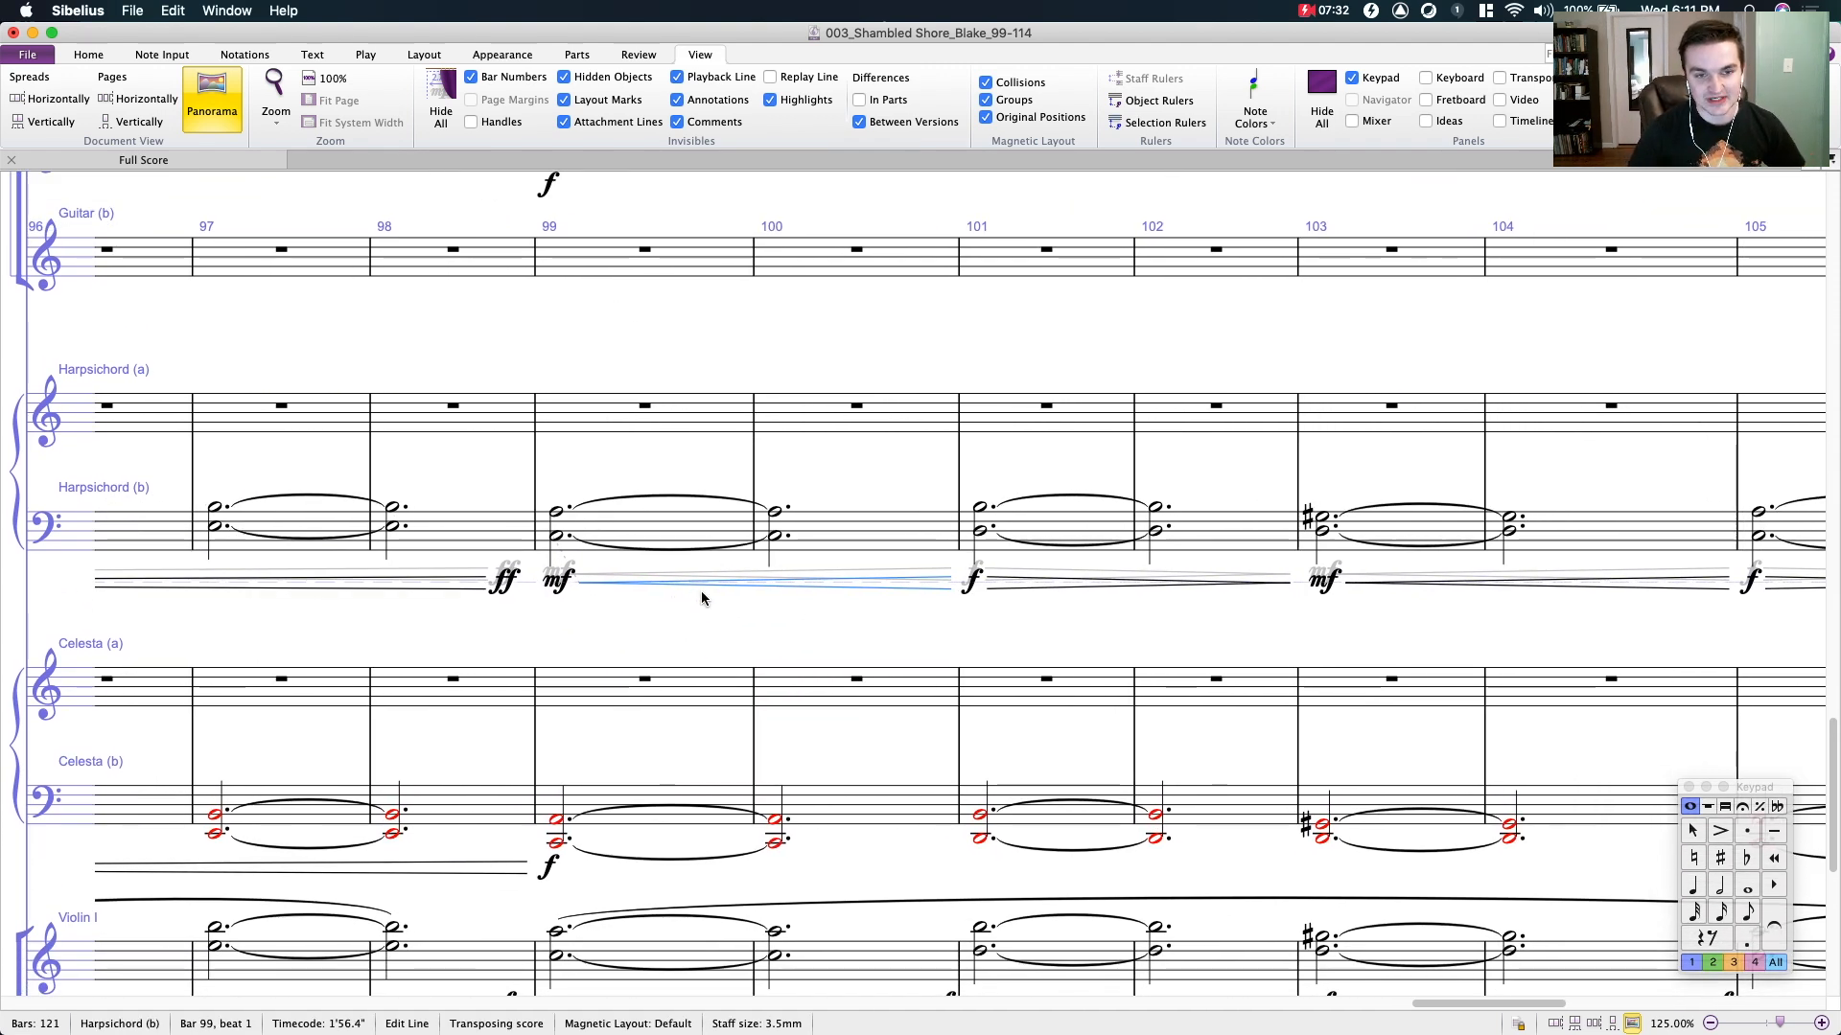
key(Delete)
key(Escape)
click(681, 521)
key(super+z)
key(super+z)
click(687, 526)
key(super+z)
key(super+z)
- Highlight bars 99 and 100 of the Harpsichord (b) staff and compare them with the string parts
click(730, 521)
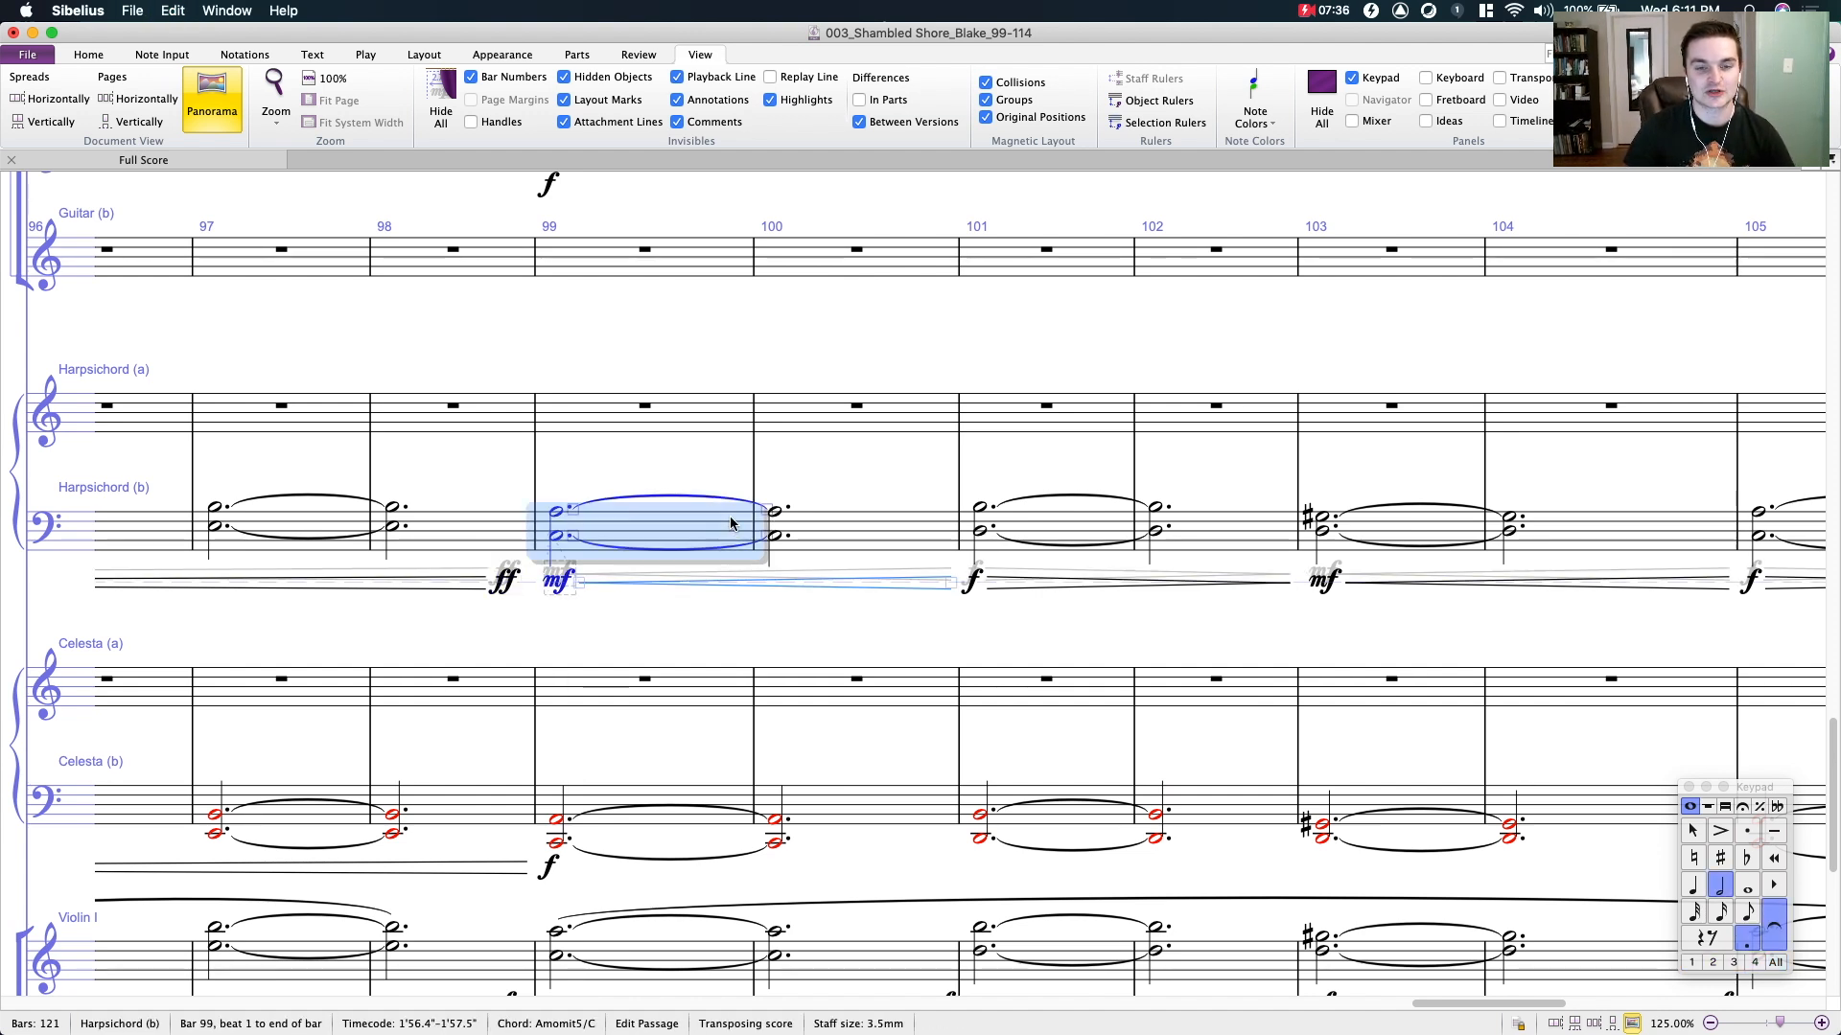
drag(731, 522, 916, 530)
scroll(964, 522, down, 5)
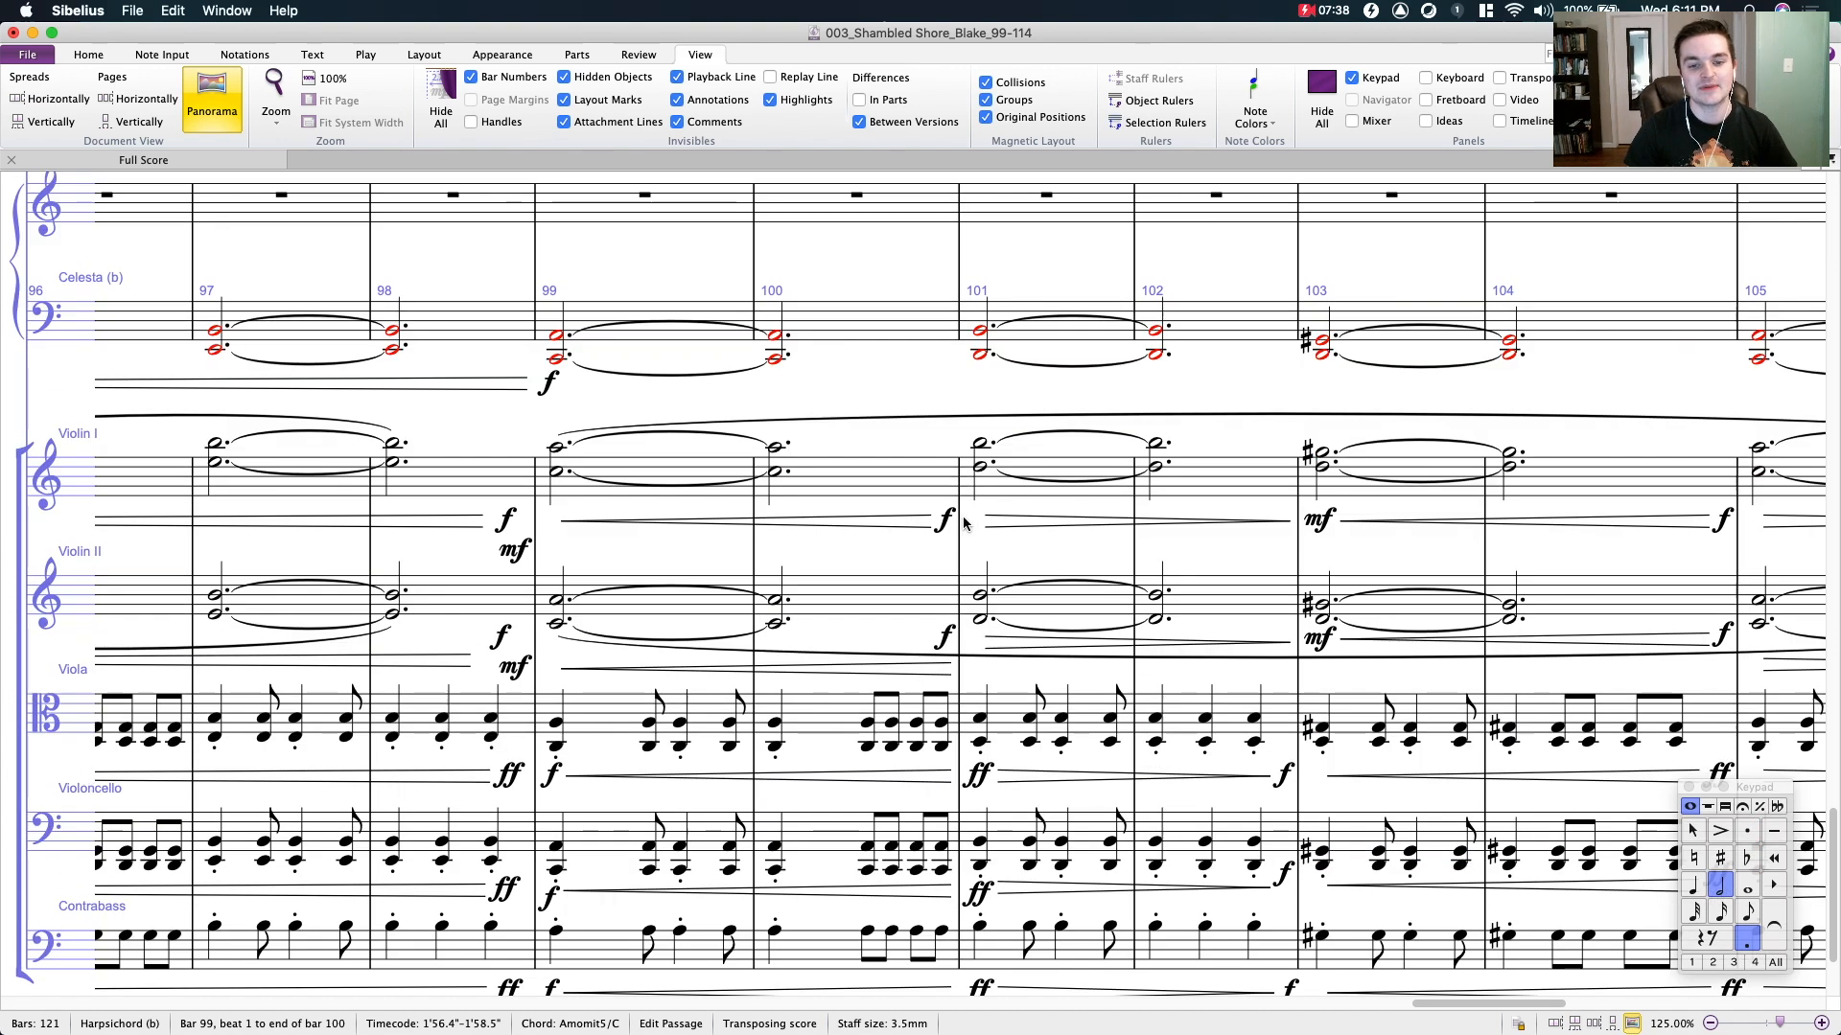
scroll(945, 518, up, 3)
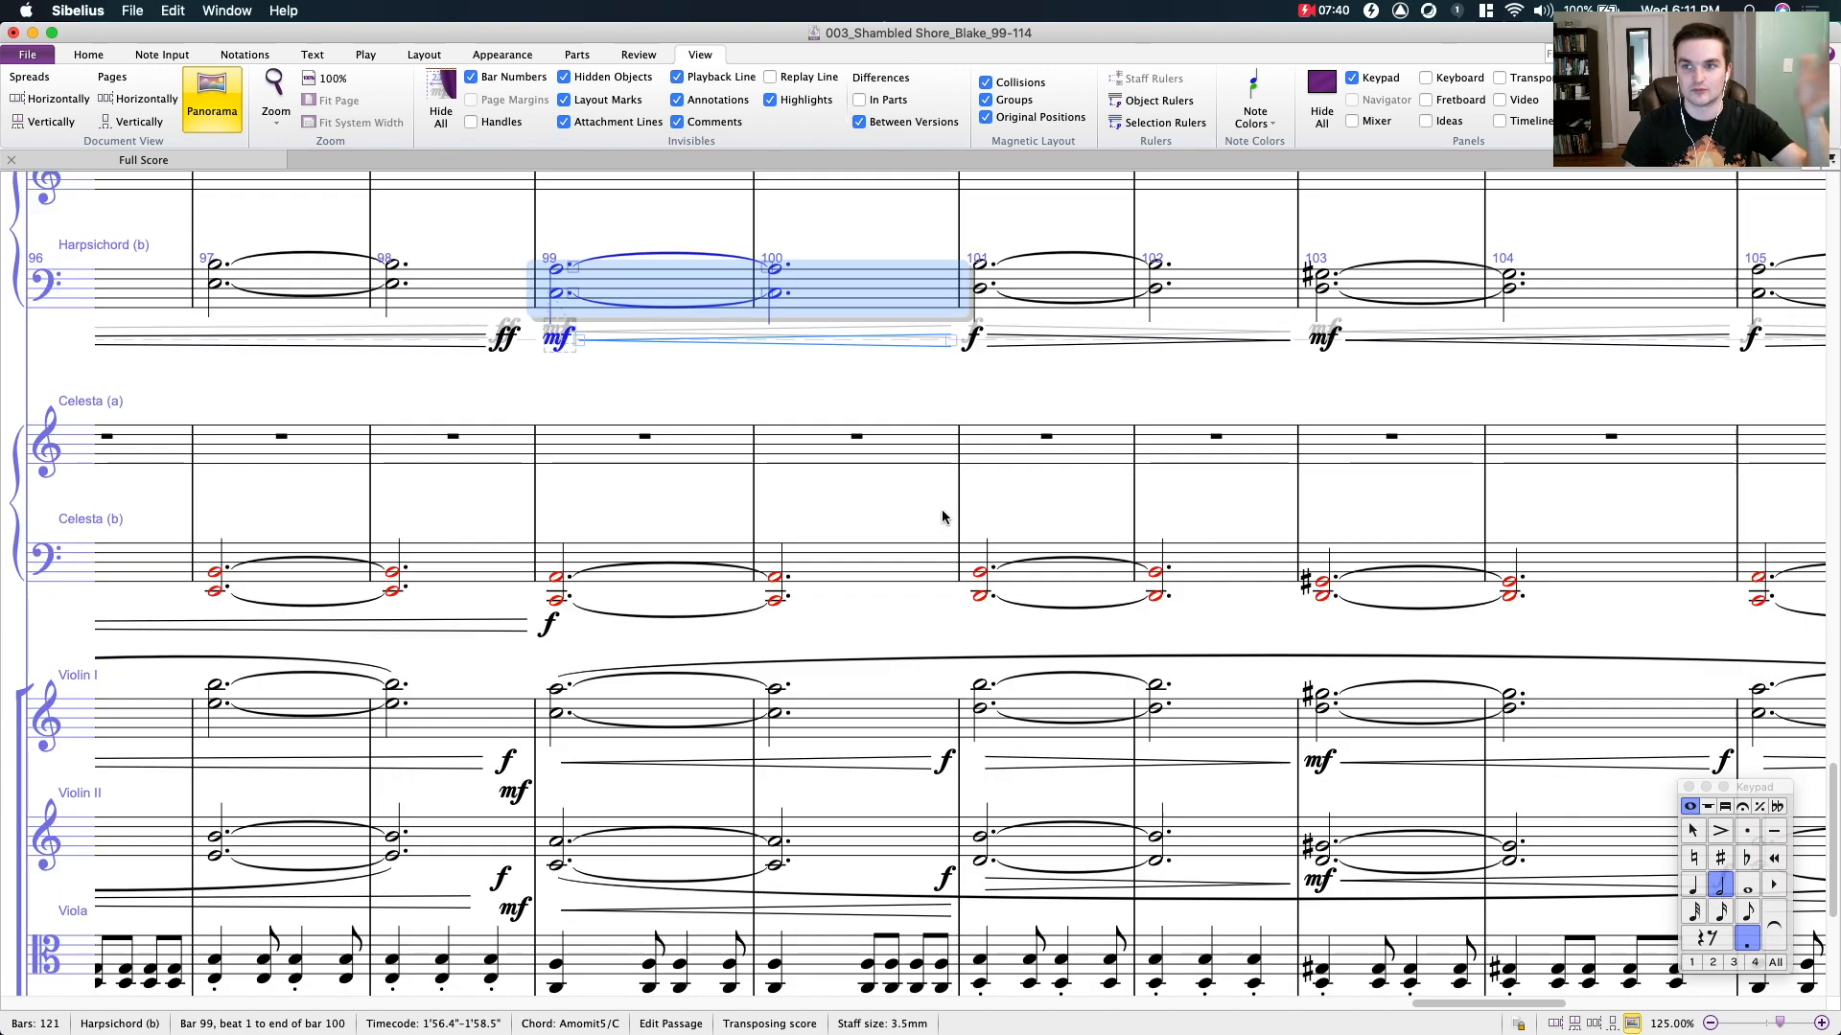
- Delete the crescendo hairpin between the mf in bar 99 and the f in bar 101 of Harpsichord (b)
drag(834, 399, 719, 540)
click(663, 494)
key(Delete)
drag(535, 529, 708, 553)
click(631, 518)
click(1046, 519)
click(928, 529)
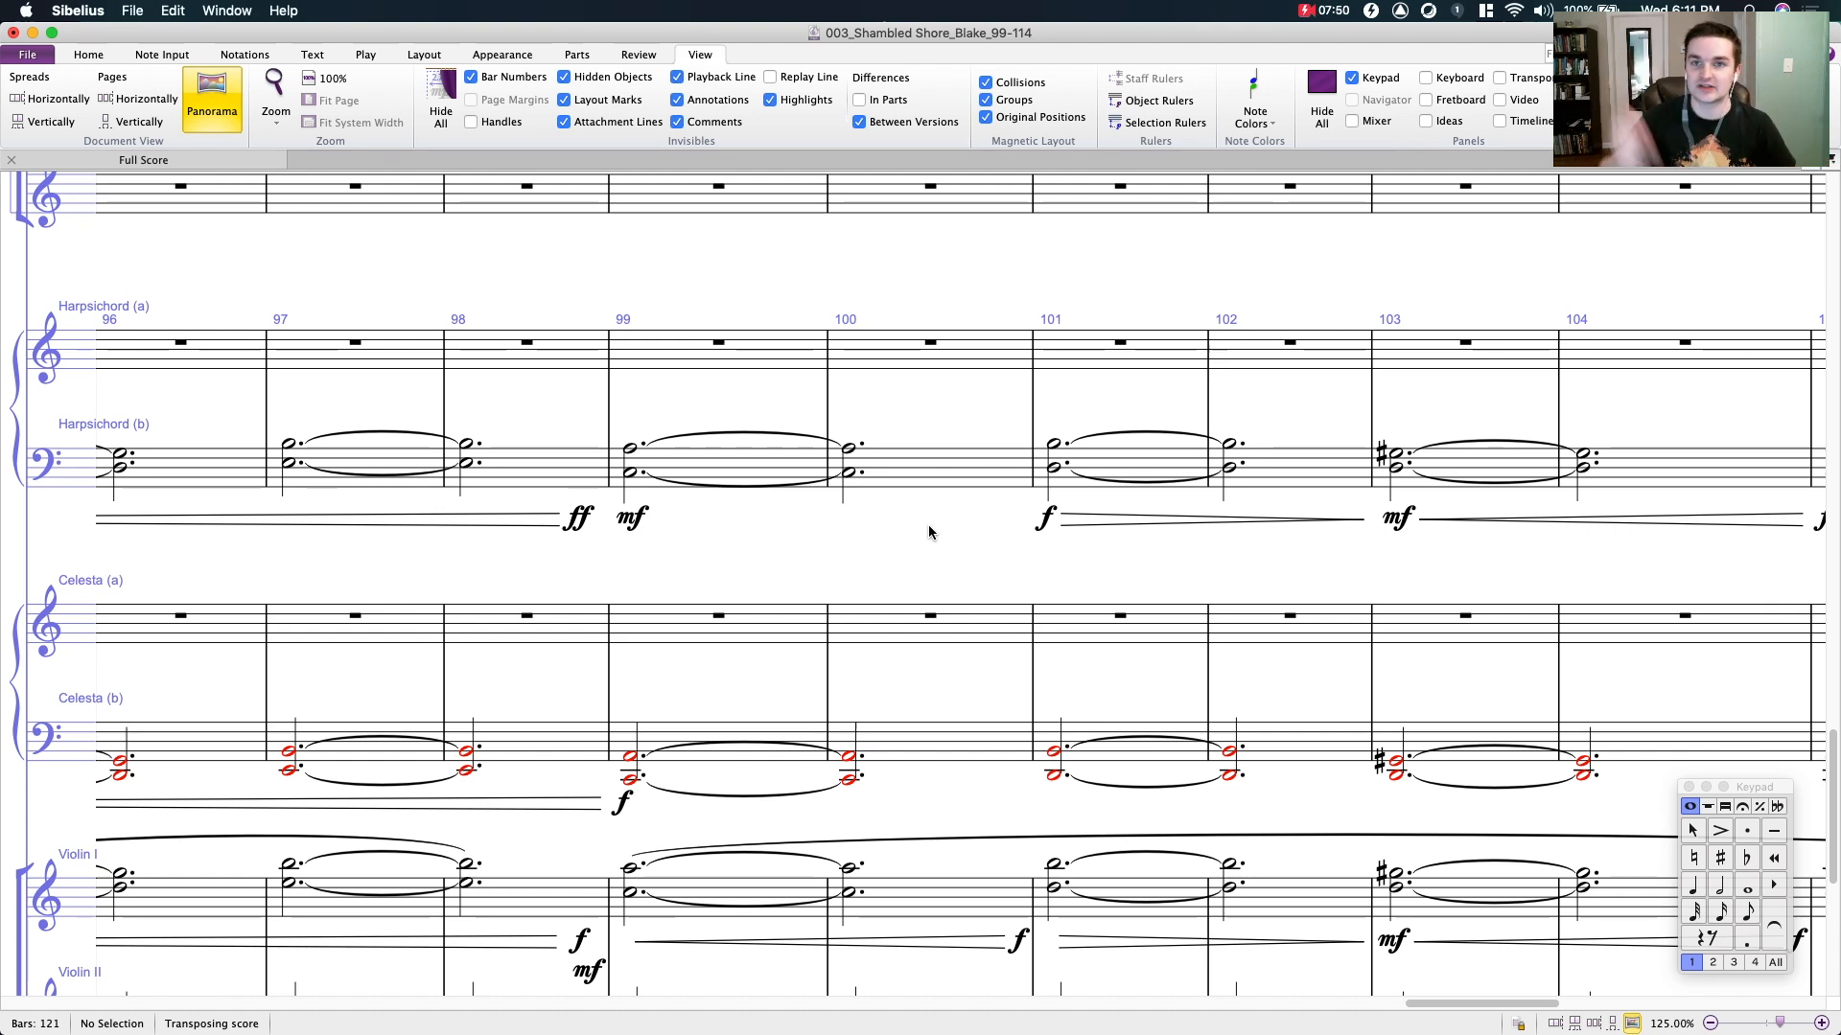
- Zoom out to 87.5% and review the guitar, harpsichord, celesta and violin staves around bars 93 to 108
scroll(928, 526, down, 3)
drag(891, 476, 842, 505)
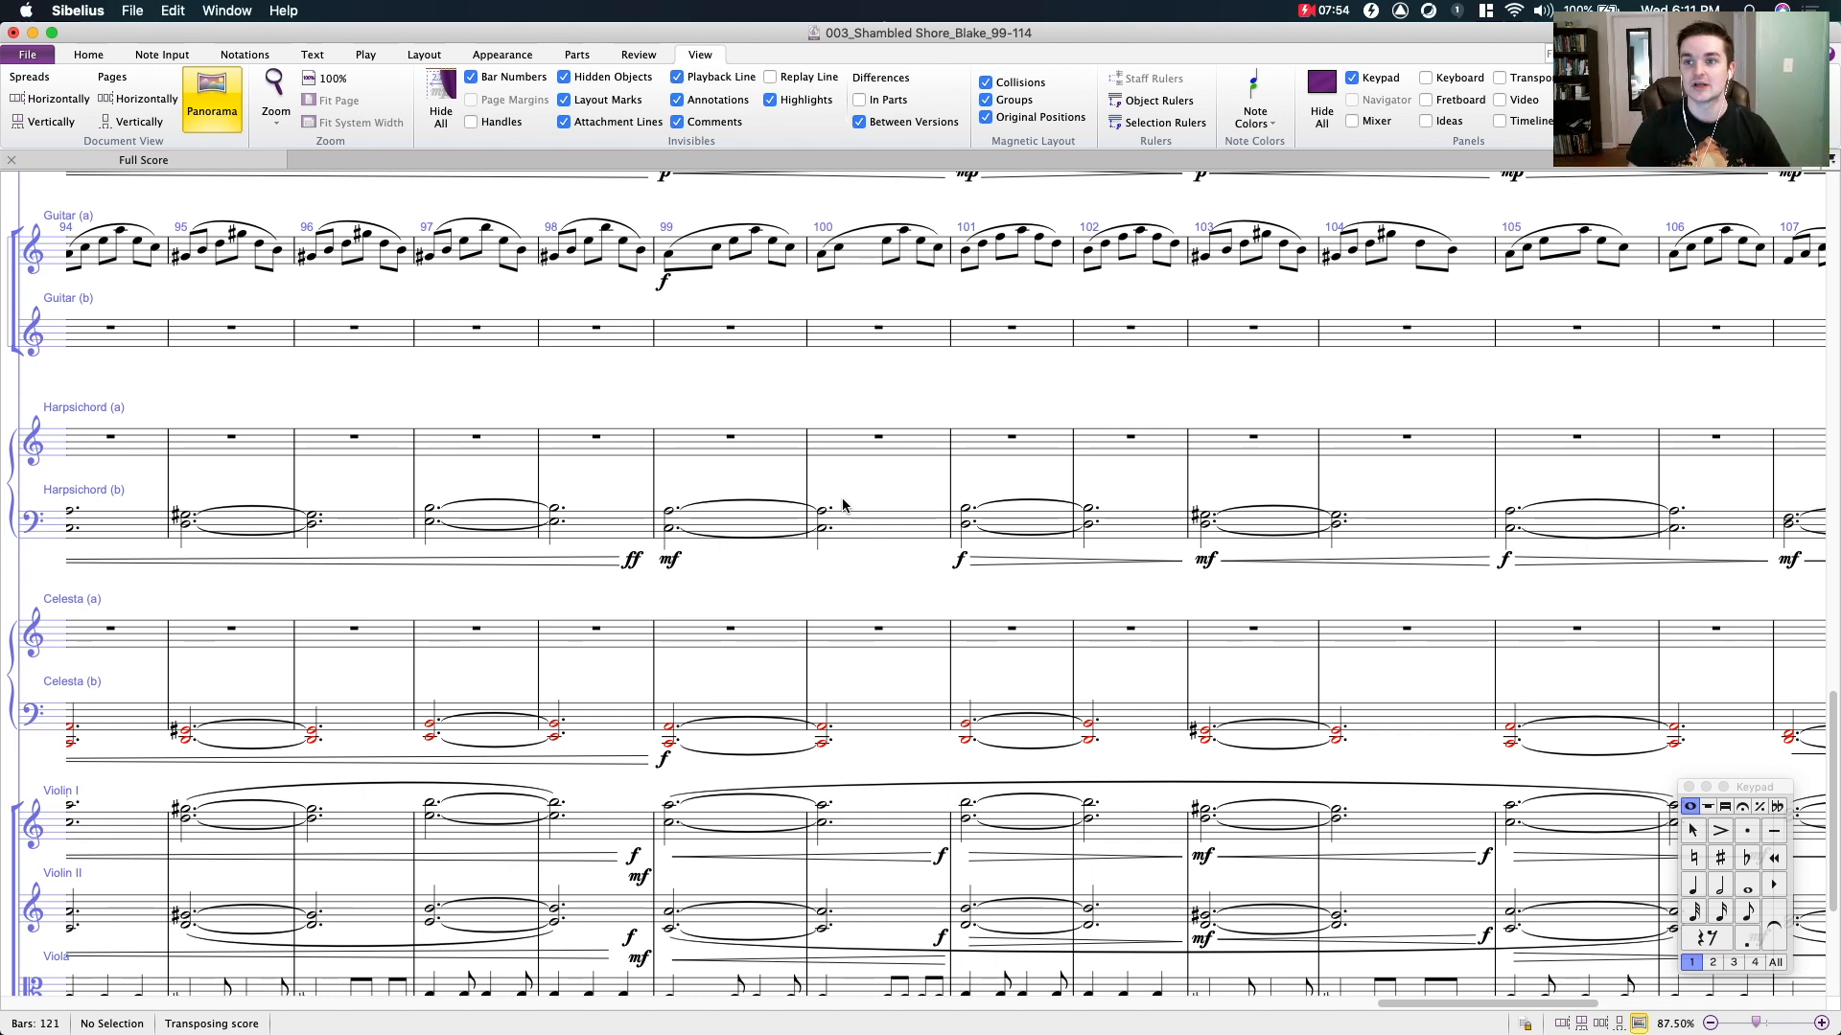
drag(843, 505, 870, 434)
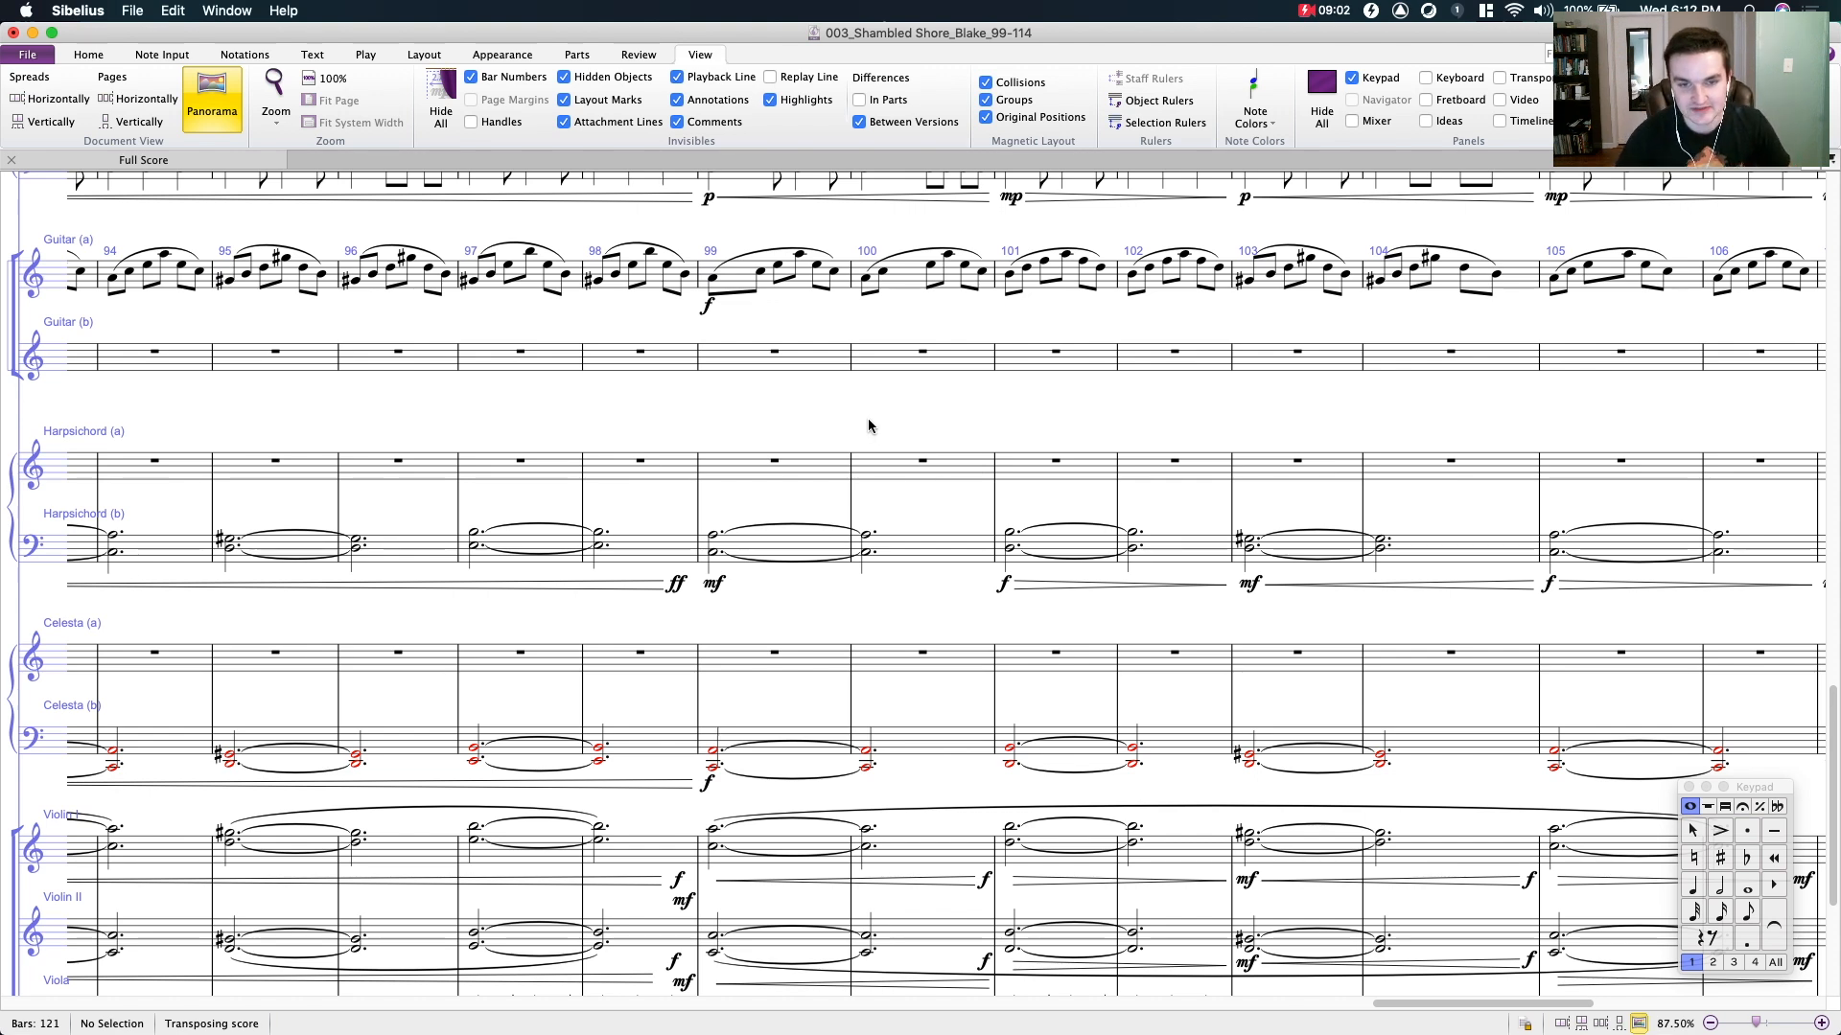
scroll(872, 433, left, 2)
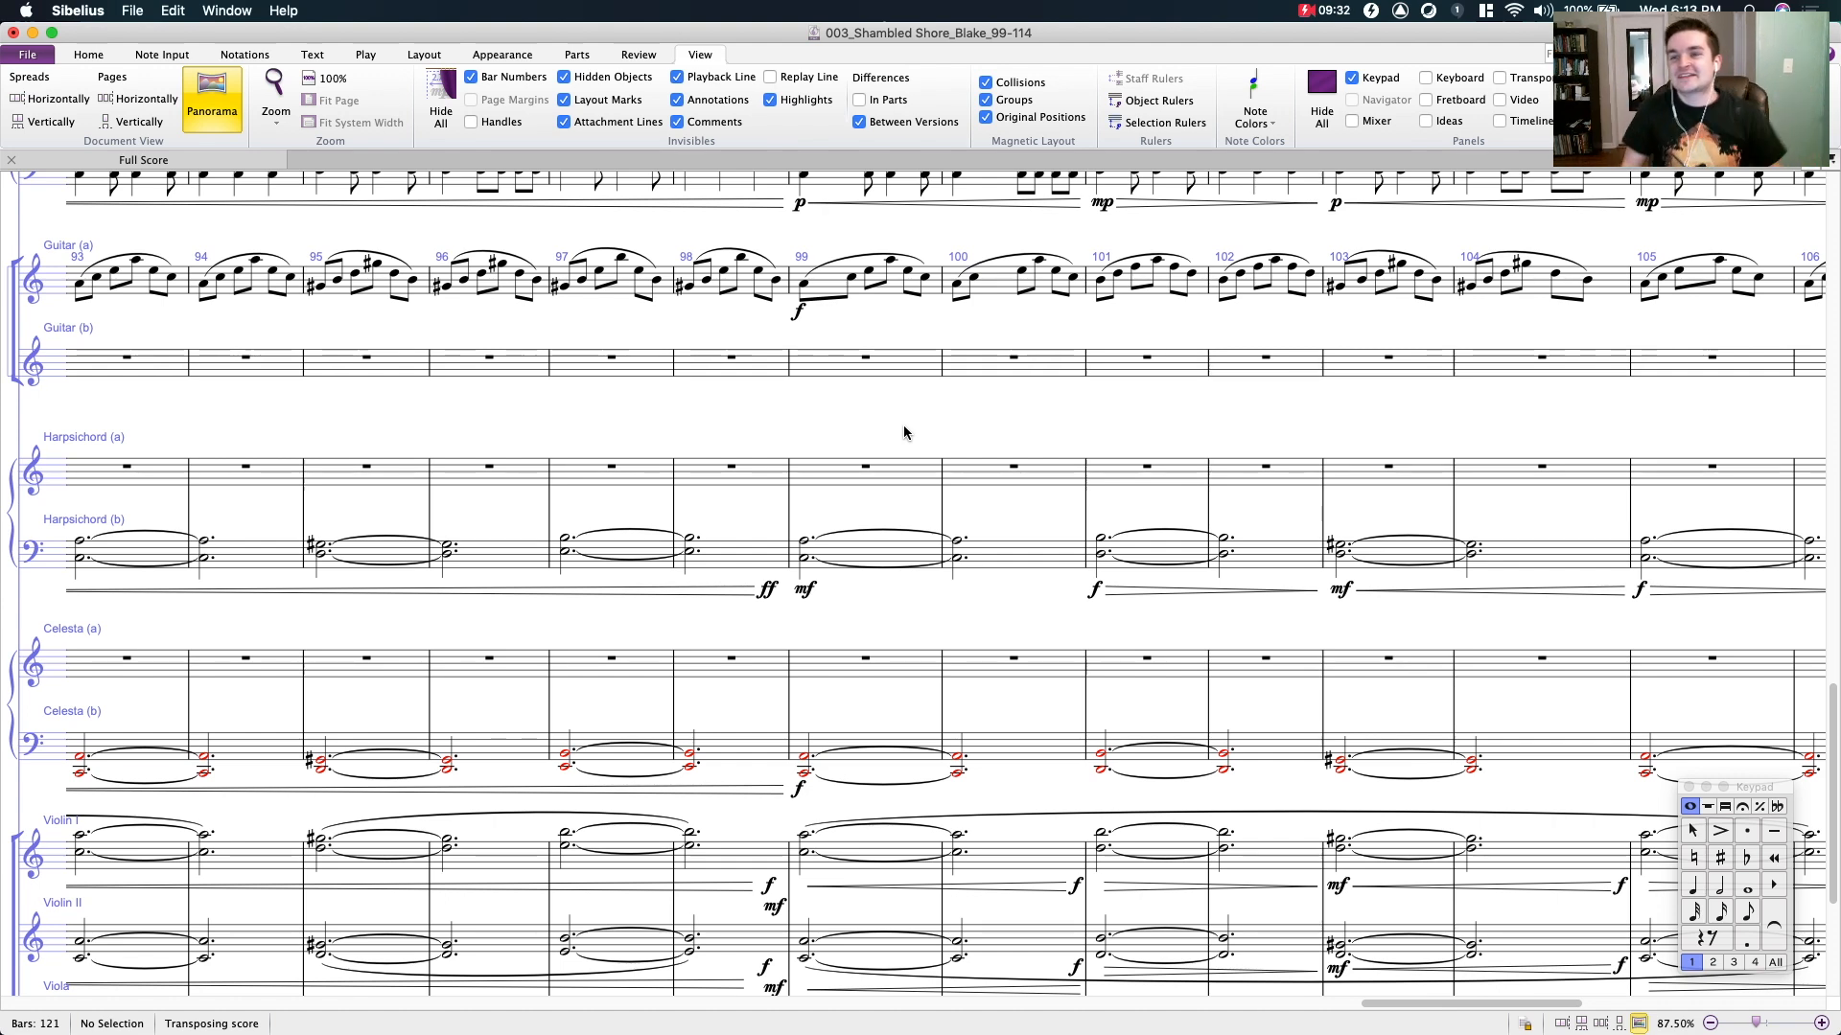
mouse_move(845, 436)
mouse_down()
mouse_move(873, 435)
mouse_move(826, 443)
mouse_up()
click(852, 475)
click(894, 433)
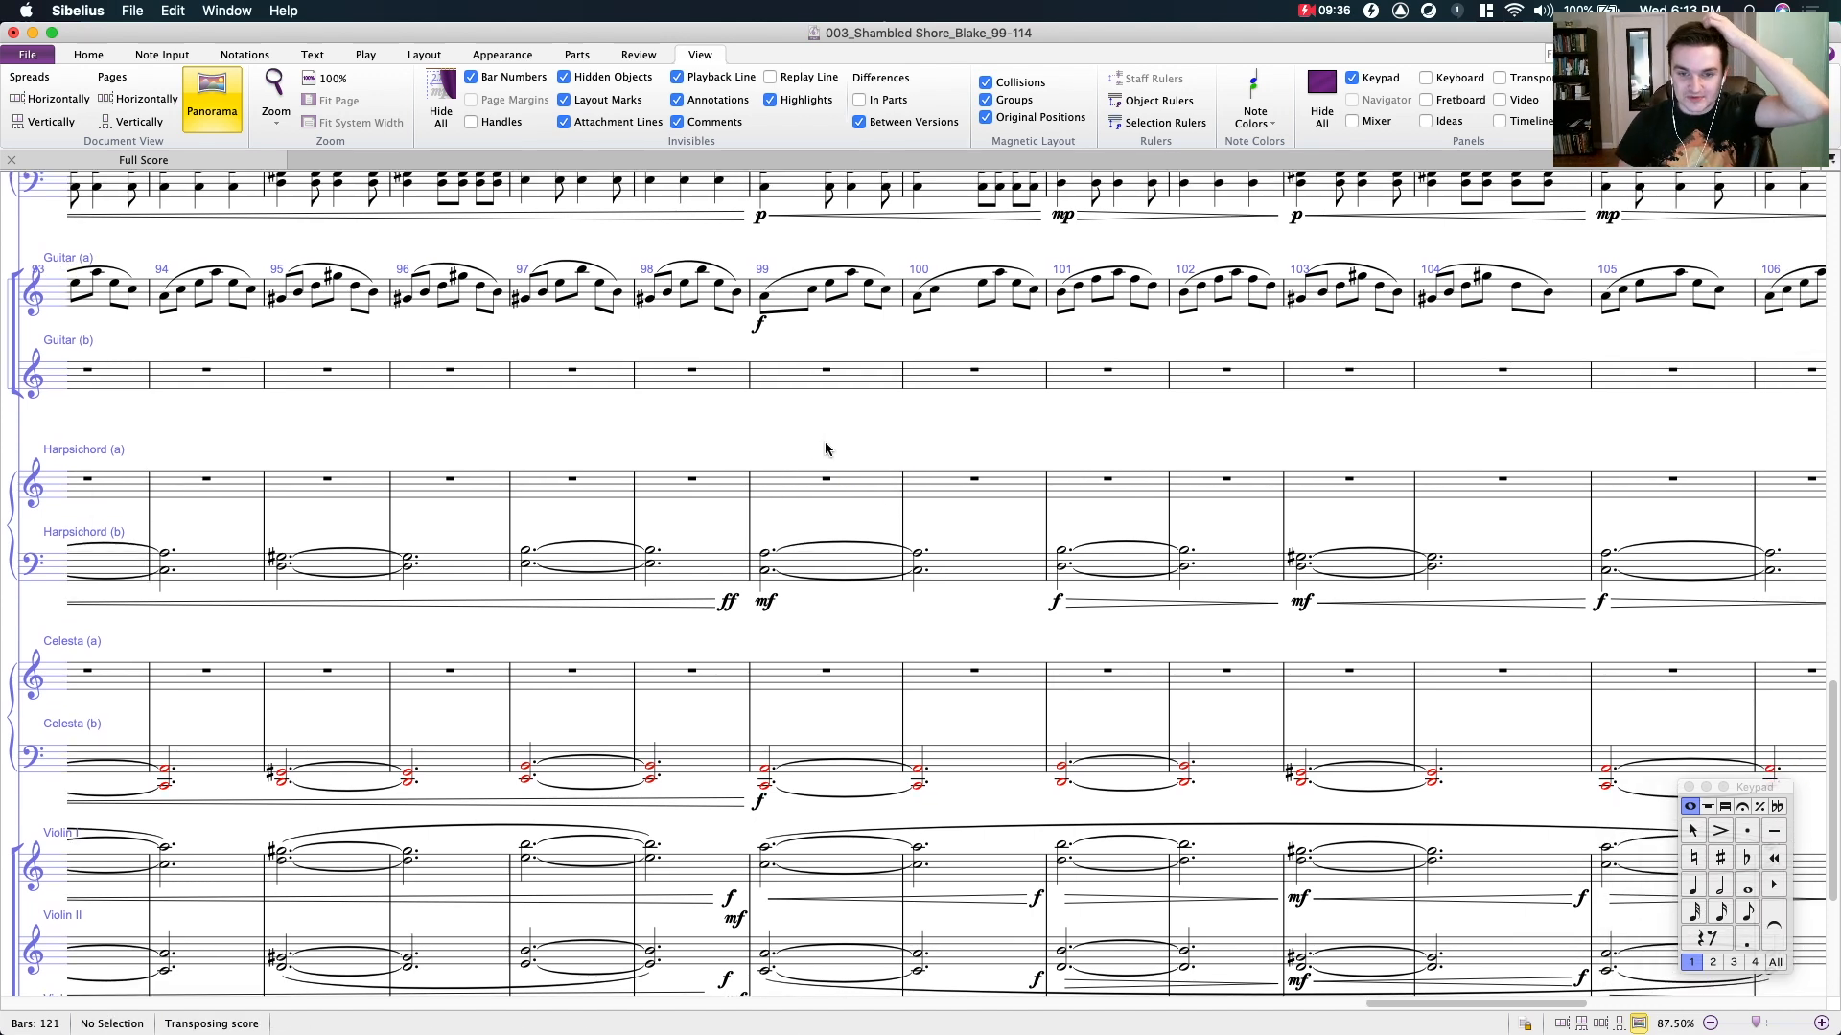
click(813, 482)
click(804, 441)
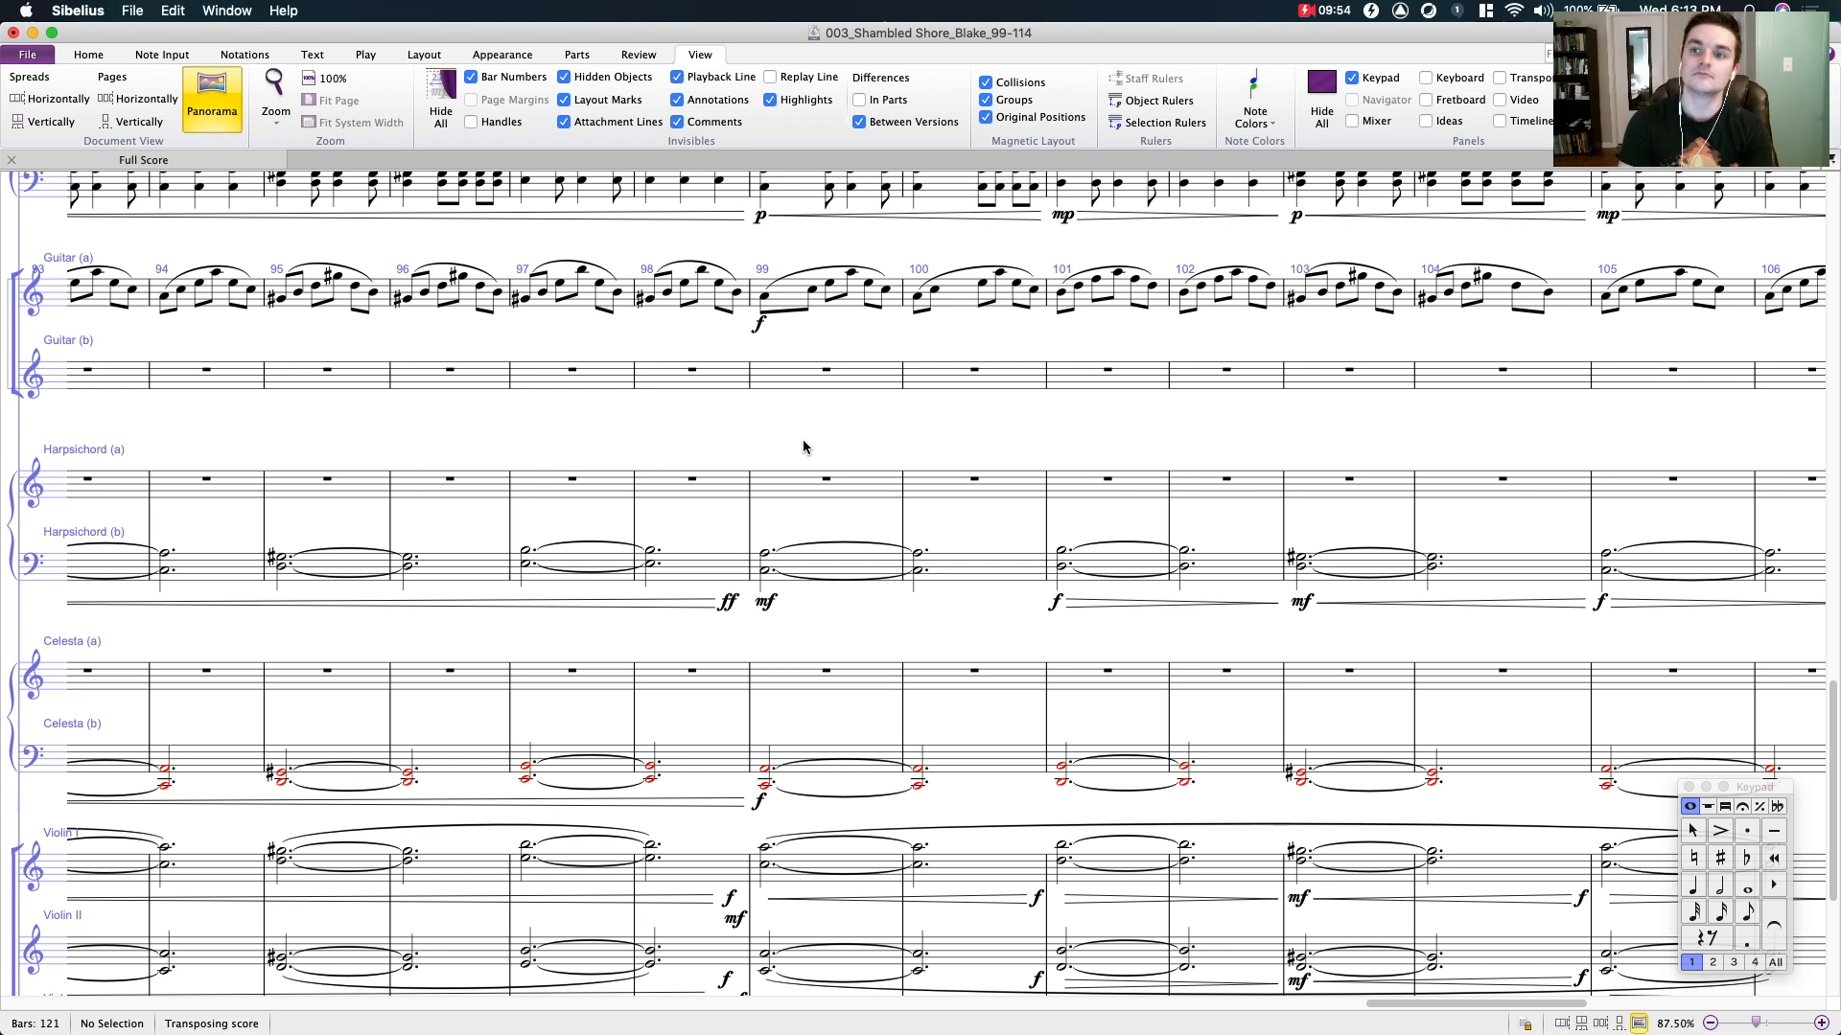
key(XF86AudioRaiseVolume)
drag(930, 409, 1011, 443)
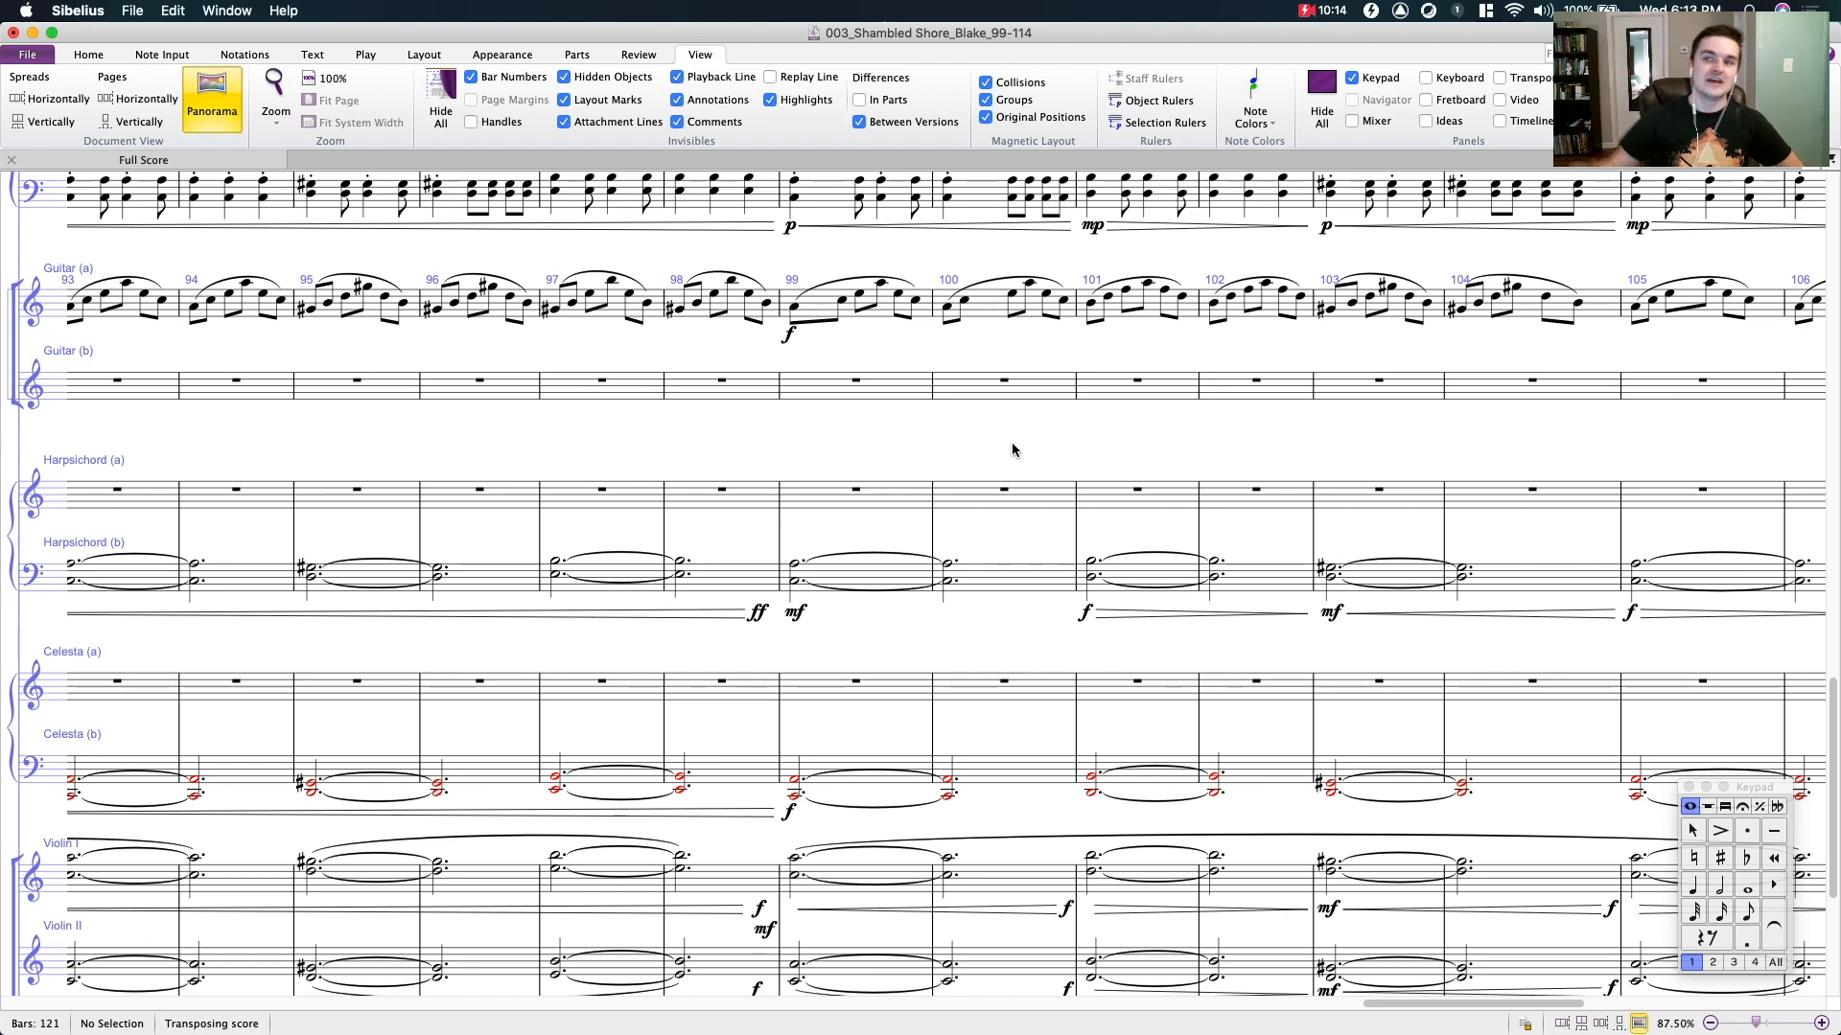
drag(1002, 460, 834, 393)
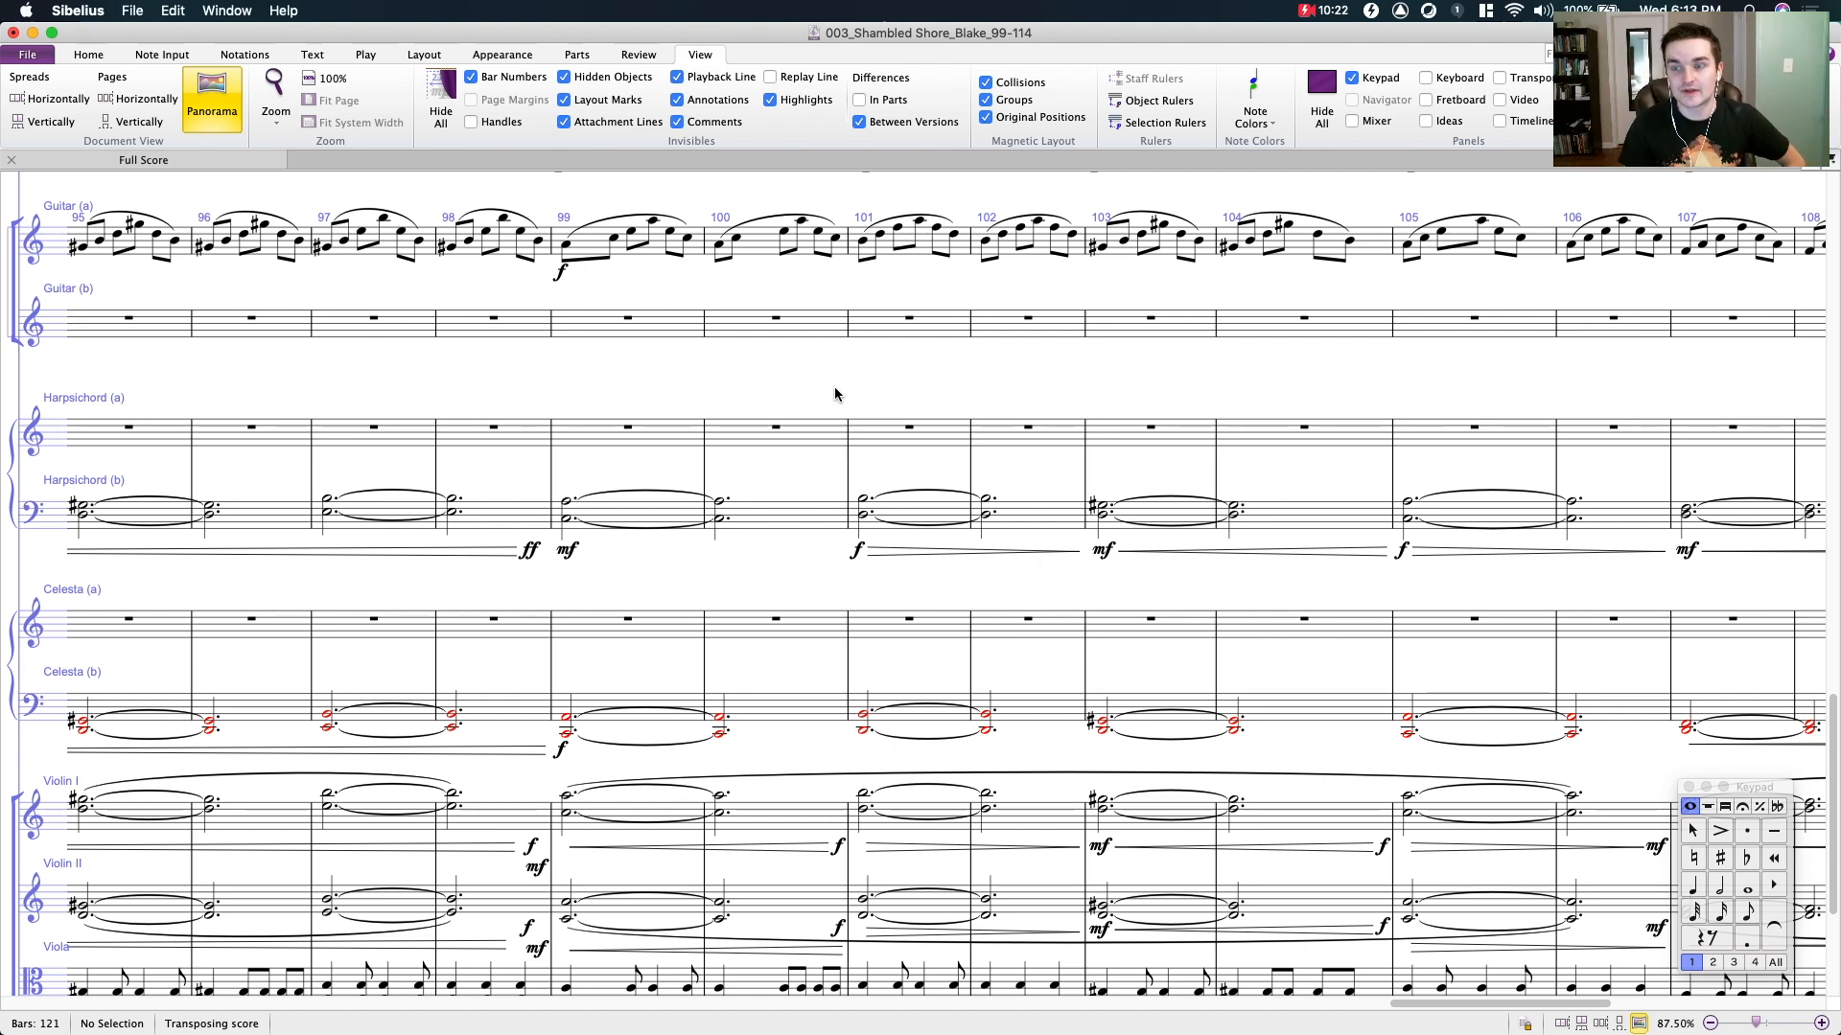
drag(687, 385, 830, 323)
click(799, 456)
click(888, 528)
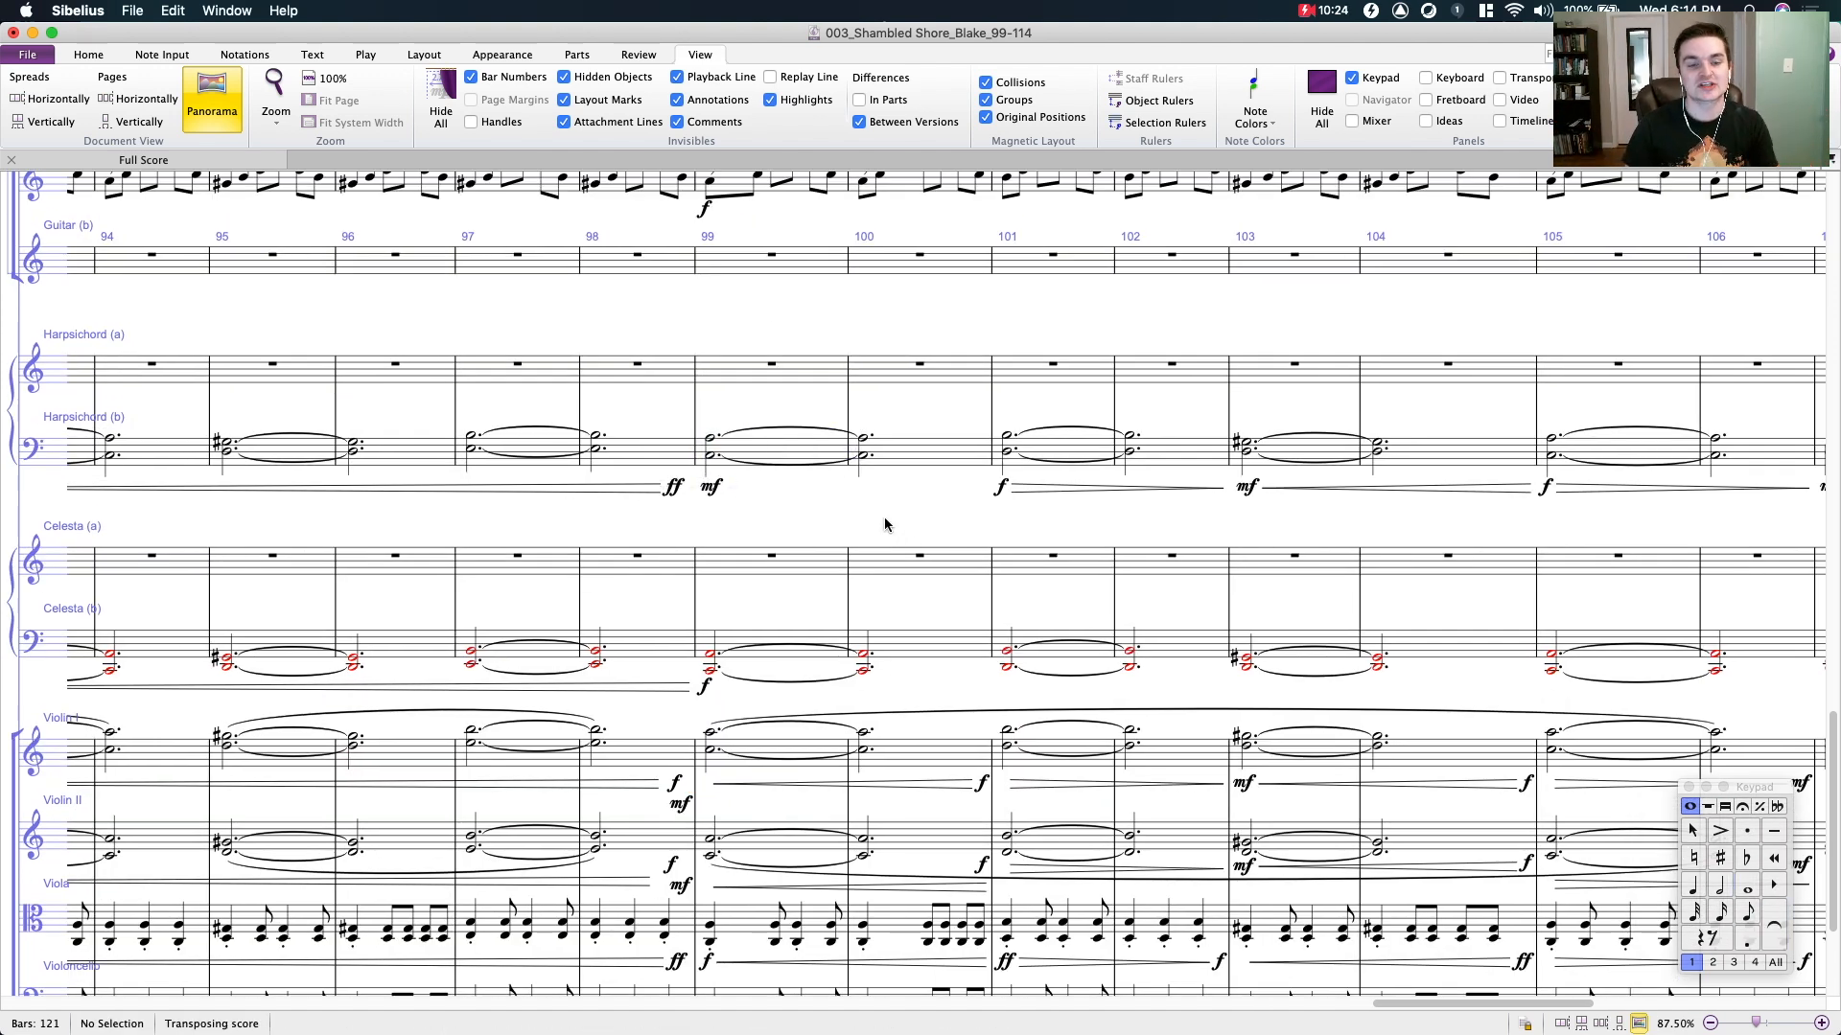
drag(887, 533, 925, 548)
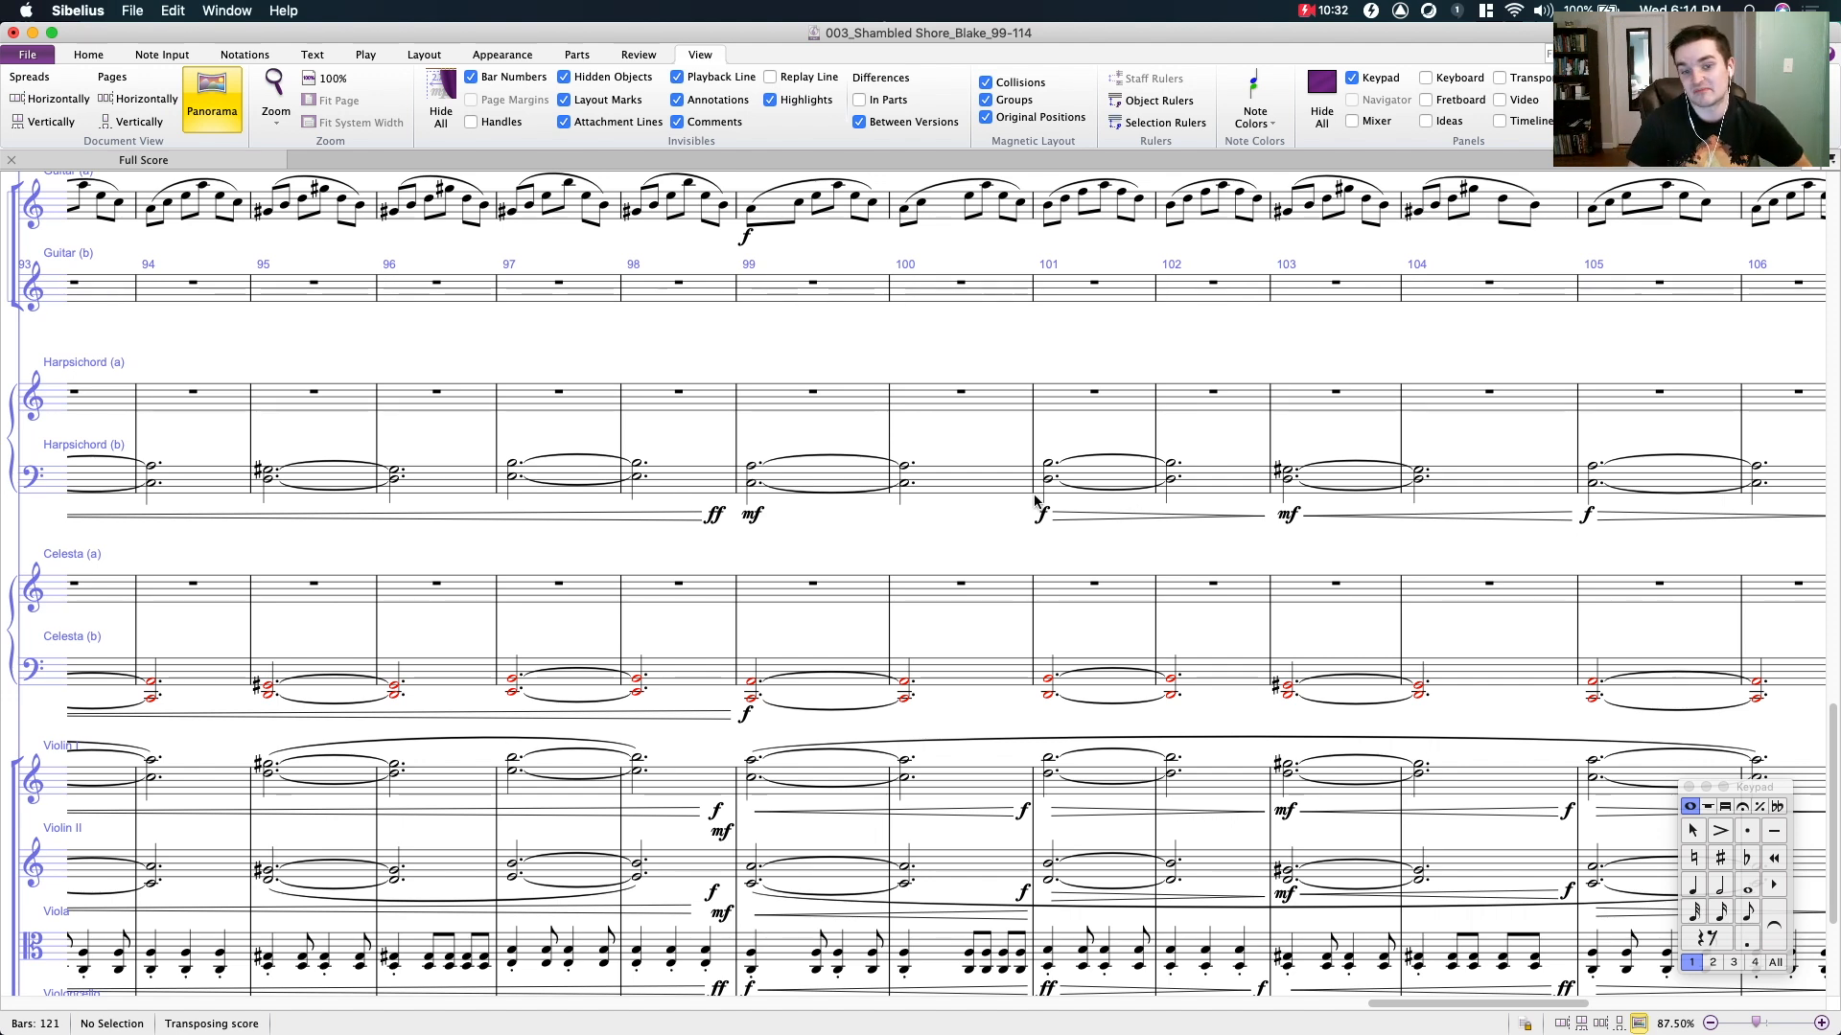
- Highlight bar 99 in the Celesta (b) staff, clear the selection, and examine the celesta part through bar 110
drag(832, 483, 703, 287)
click(737, 473)
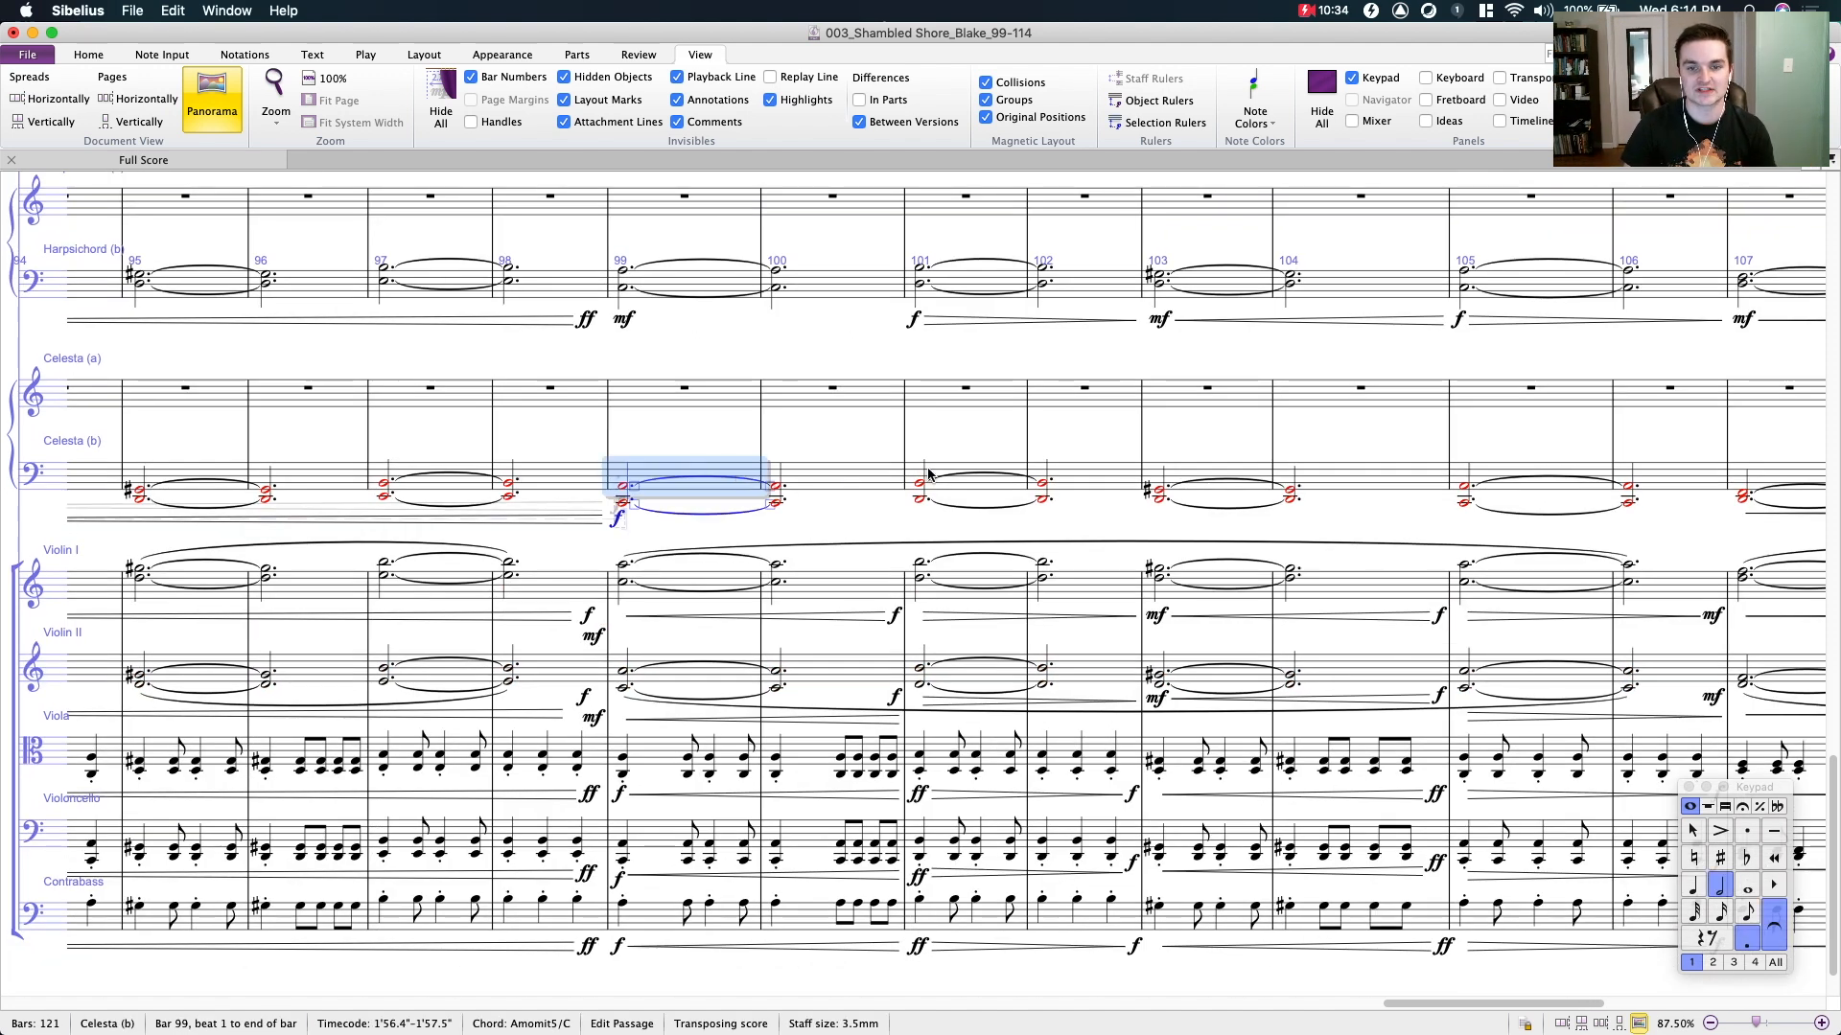
shift+click(879, 475)
shift+click(1085, 480)
drag(1043, 416, 812, 469)
click(485, 514)
click(485, 510)
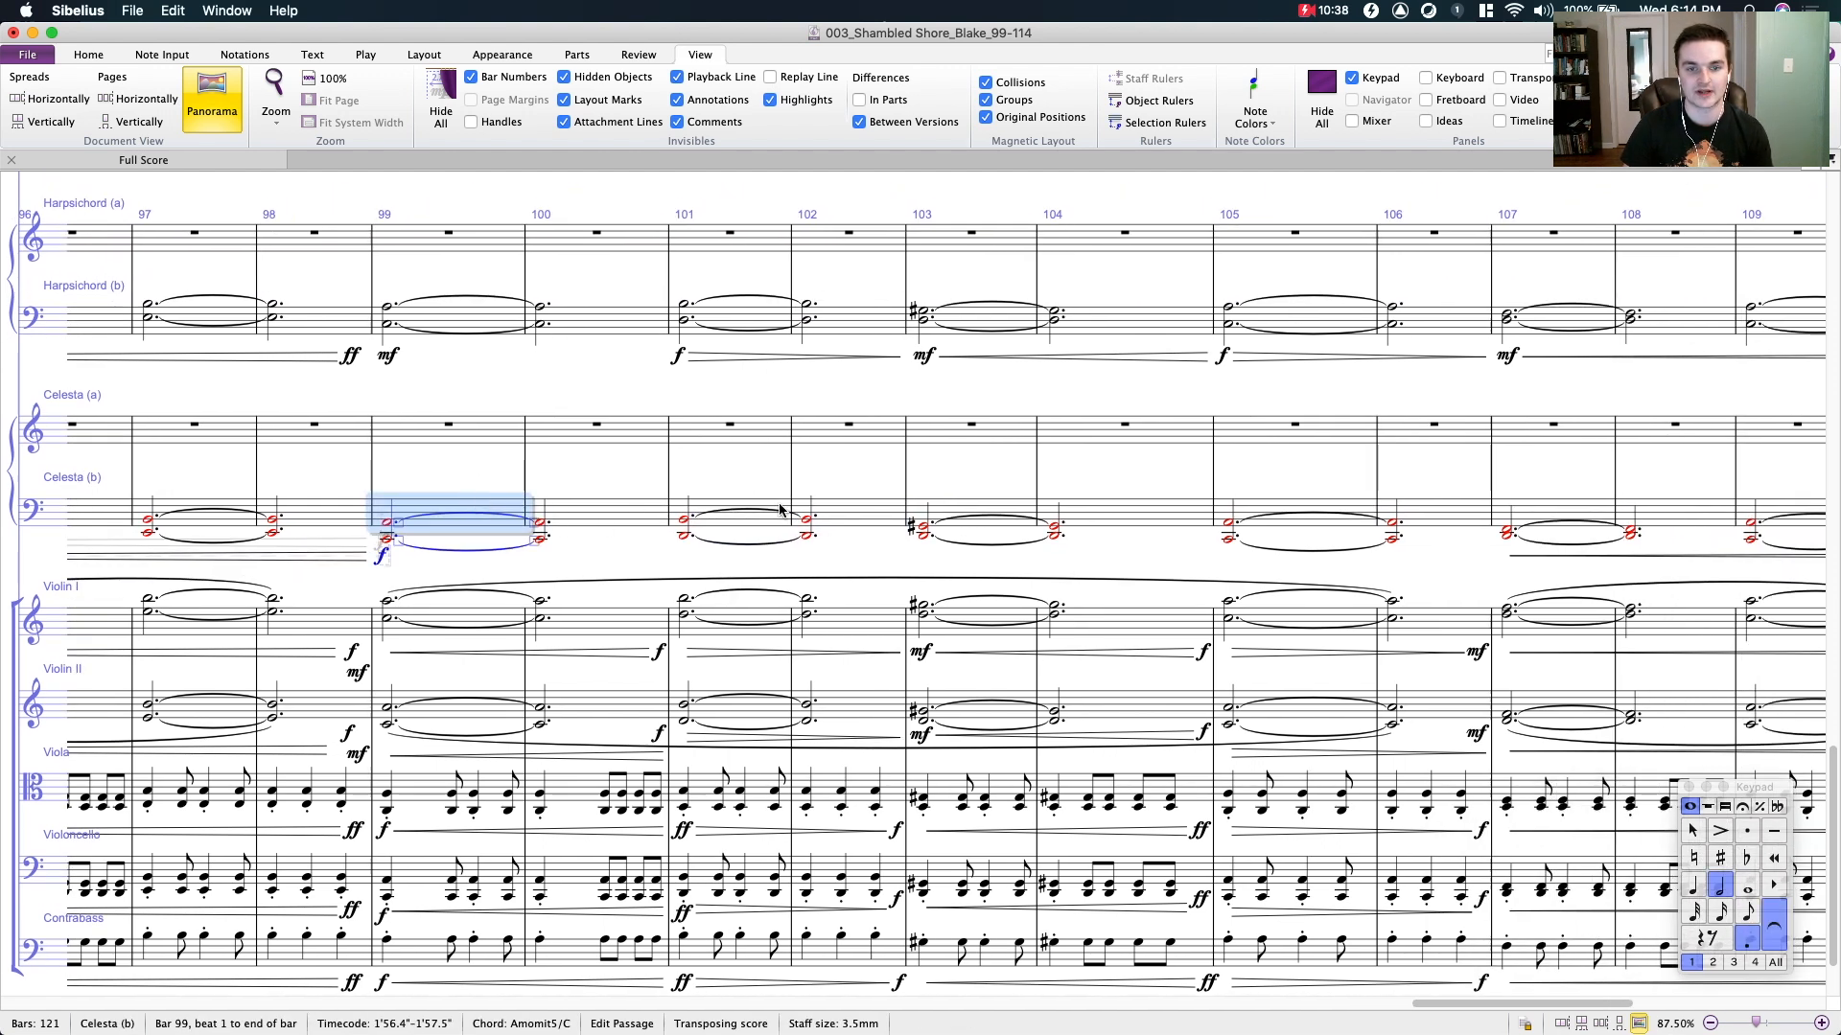
shift+click(867, 520)
click(1178, 472)
drag(1140, 462, 1222, 410)
drag(529, 355, 157, 334)
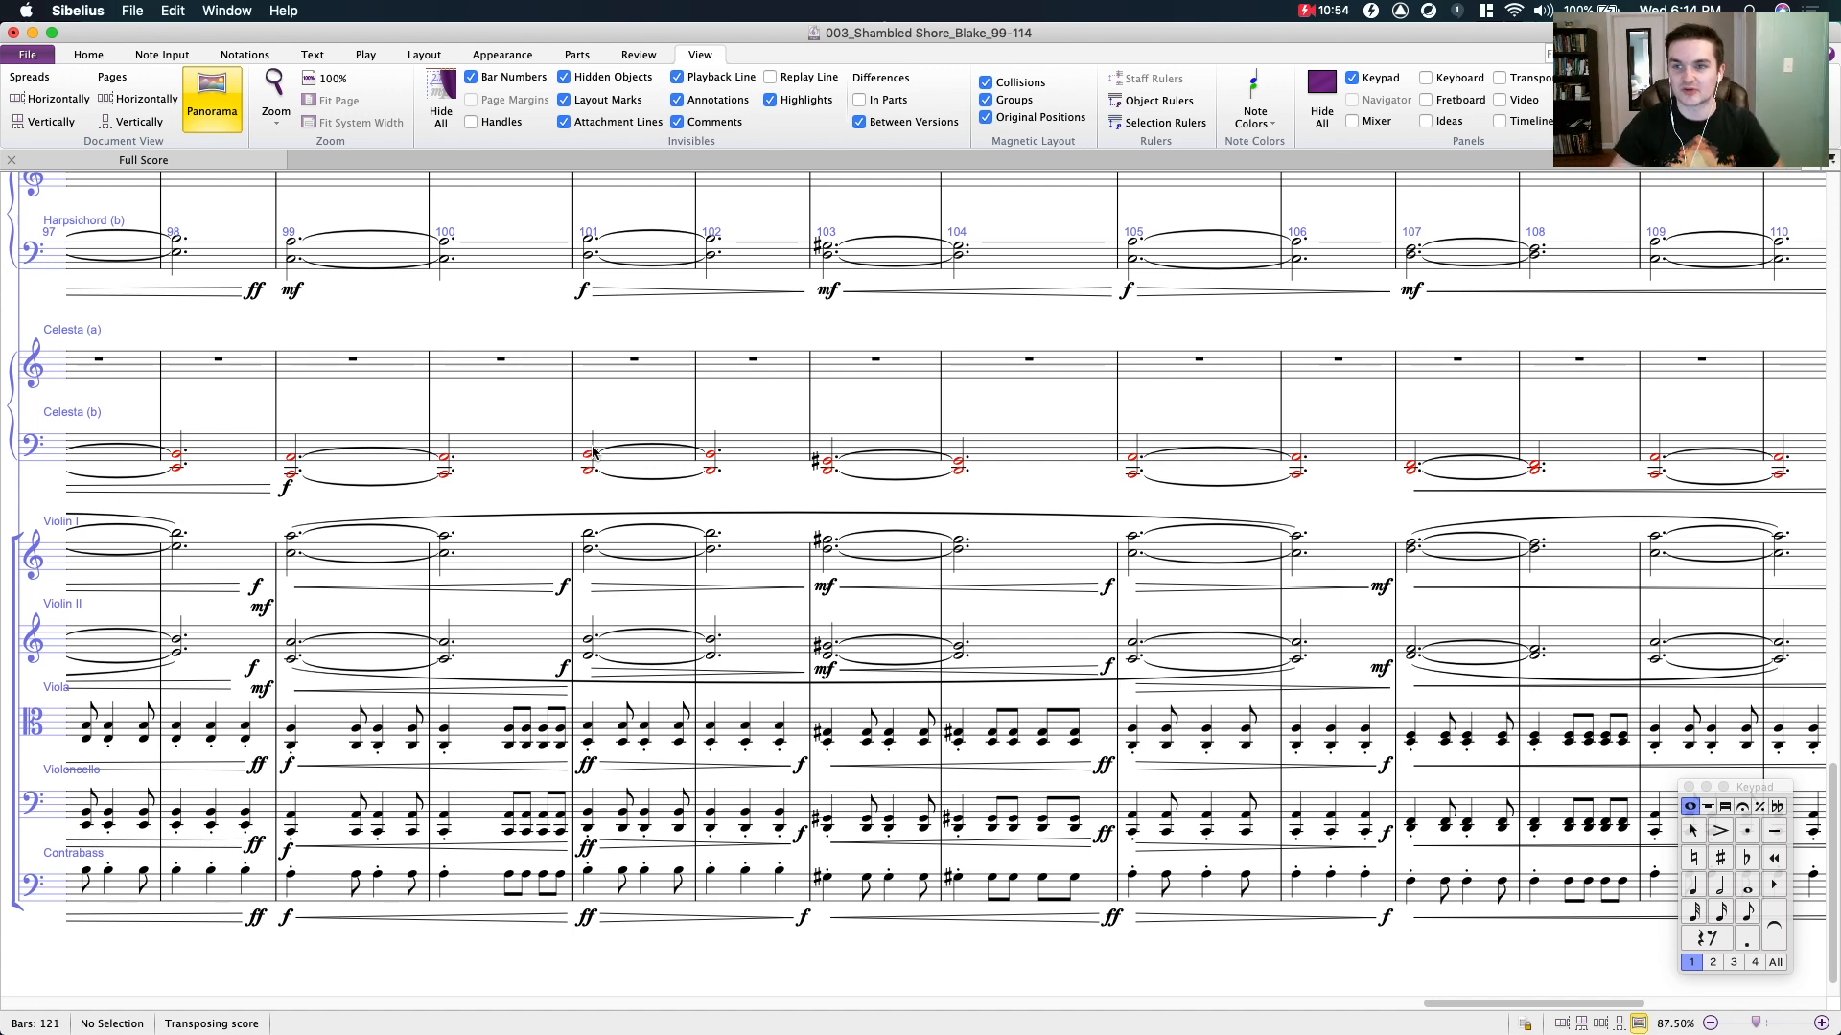
- Examine the woodwind staves from the piccolo down to the bassoon between bars 96 and 108
drag(493, 526, 501, 452)
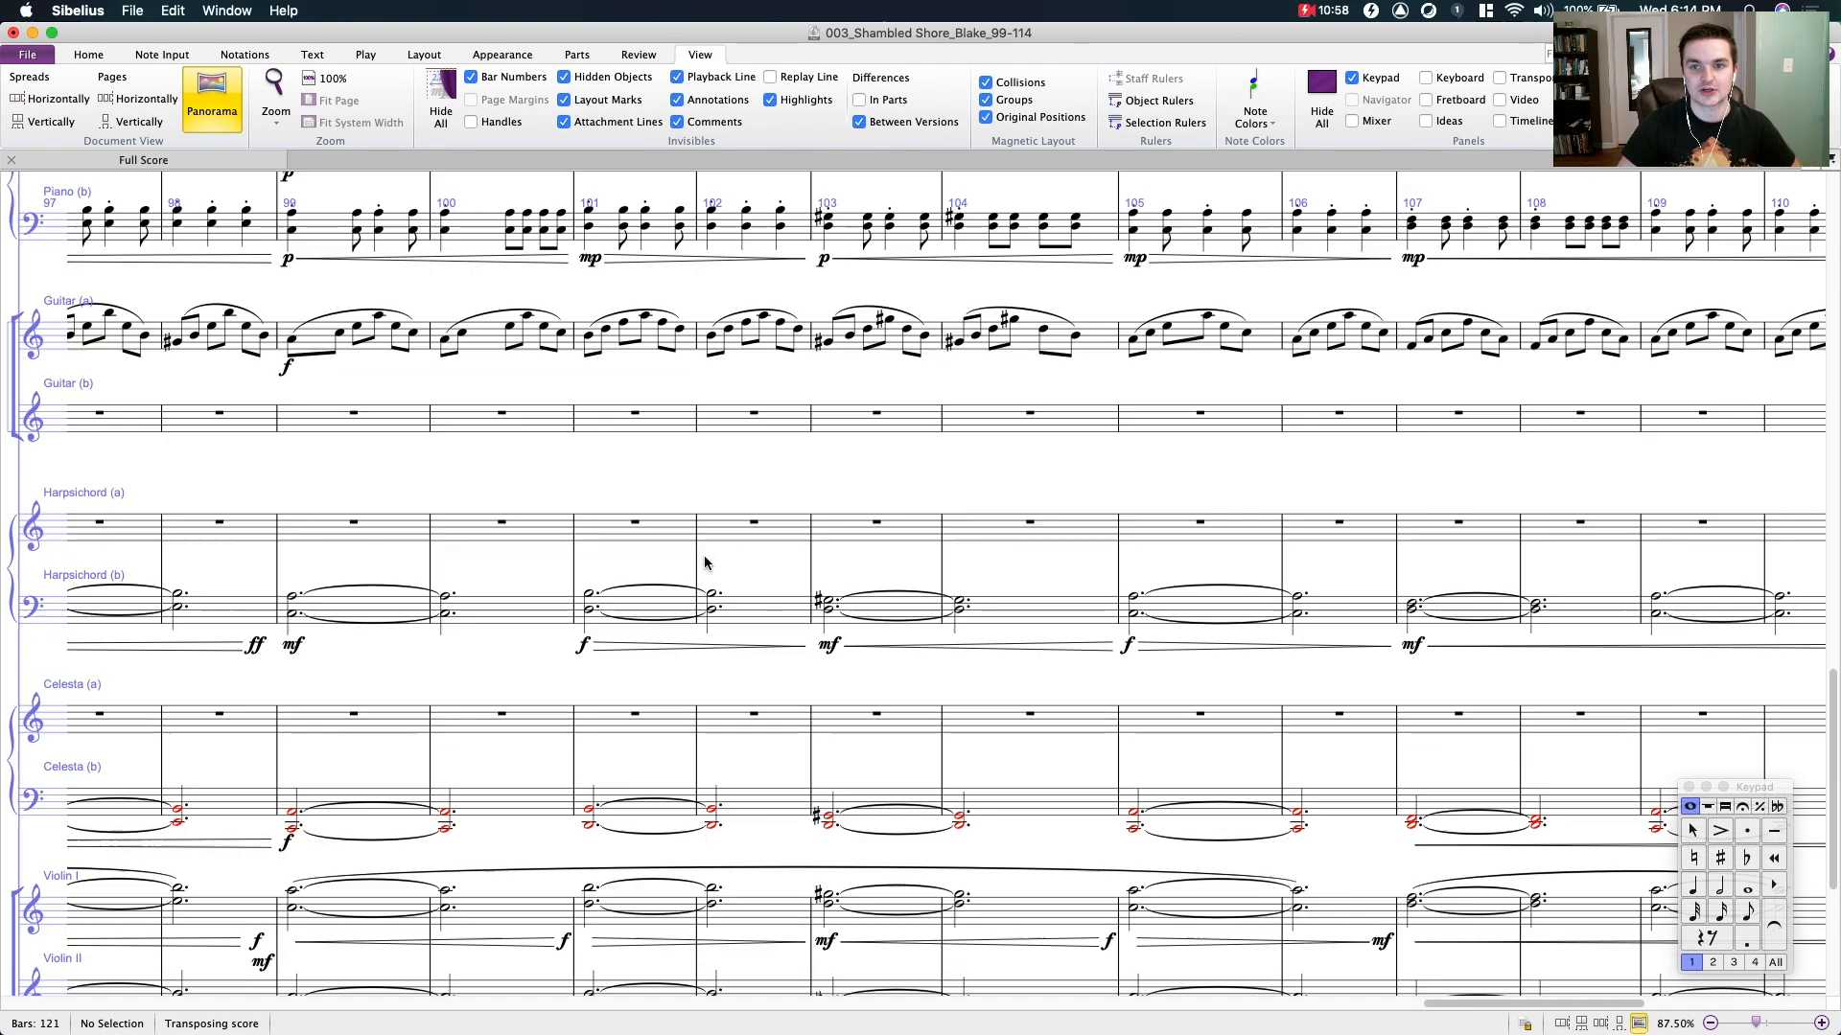
scroll(705, 563, up, 6)
scroll(704, 563, up, 10)
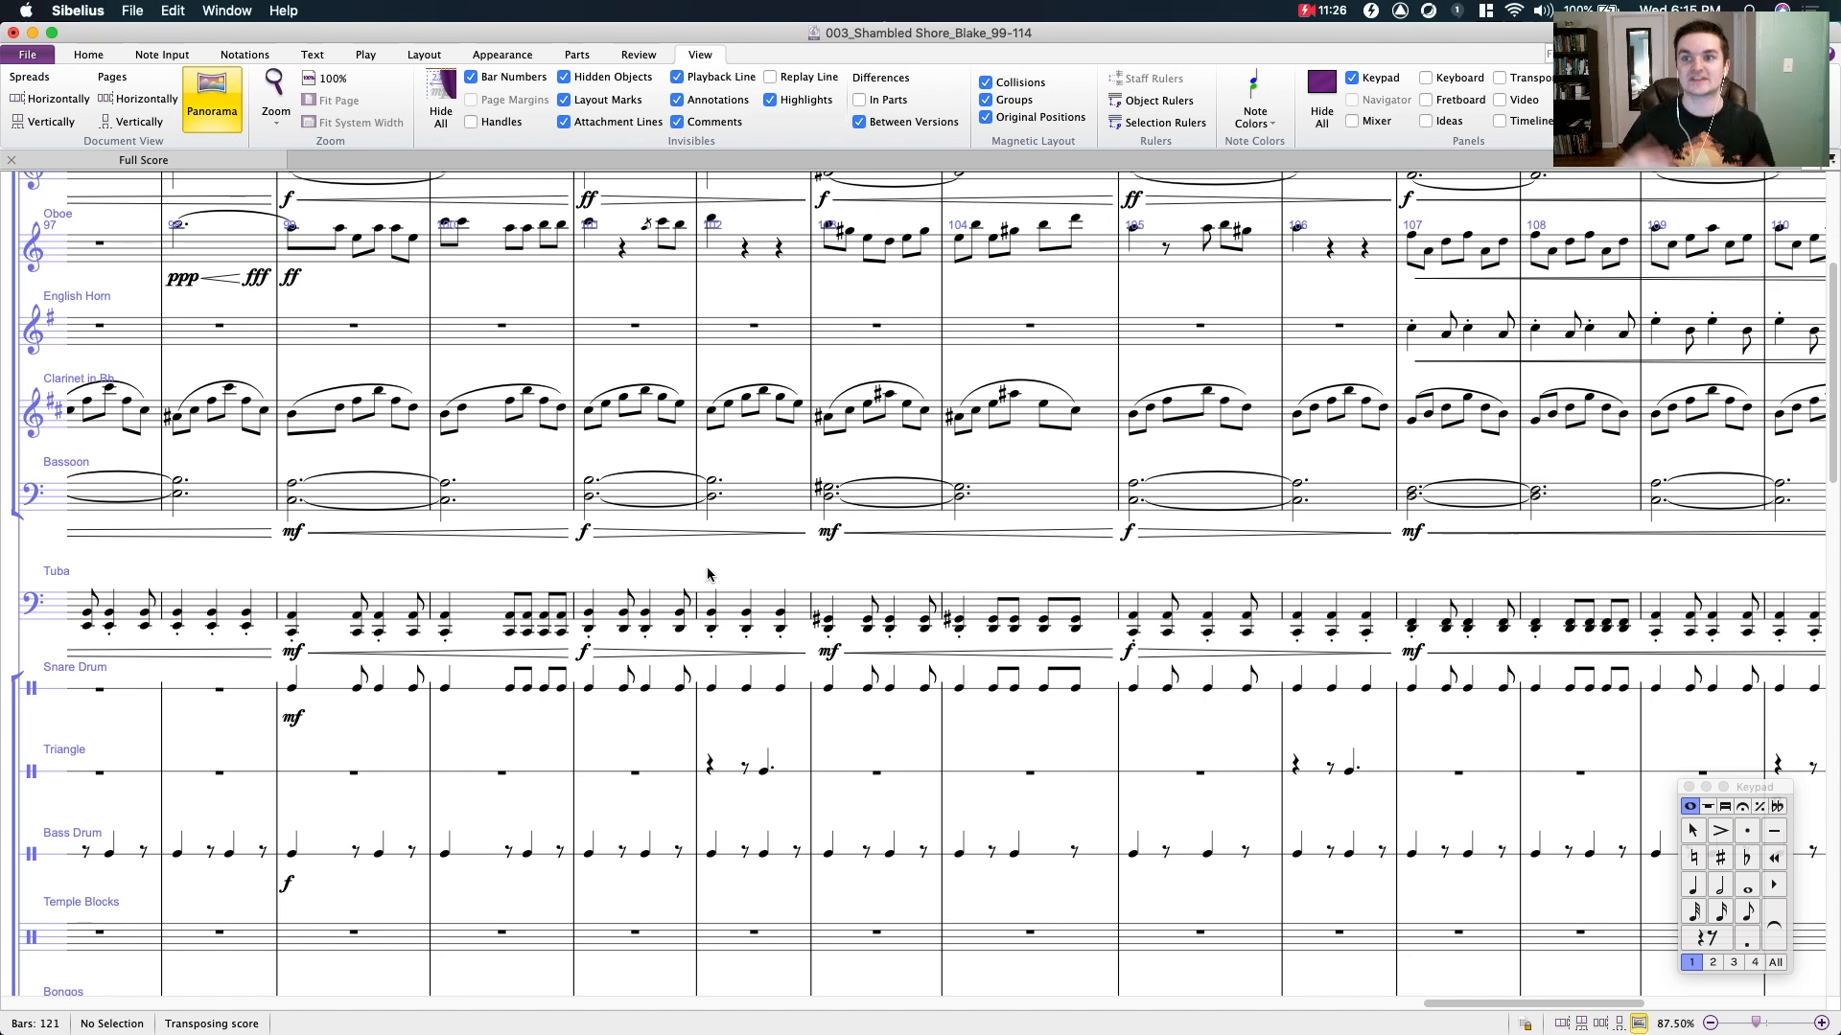
scroll(676, 482, up, 5)
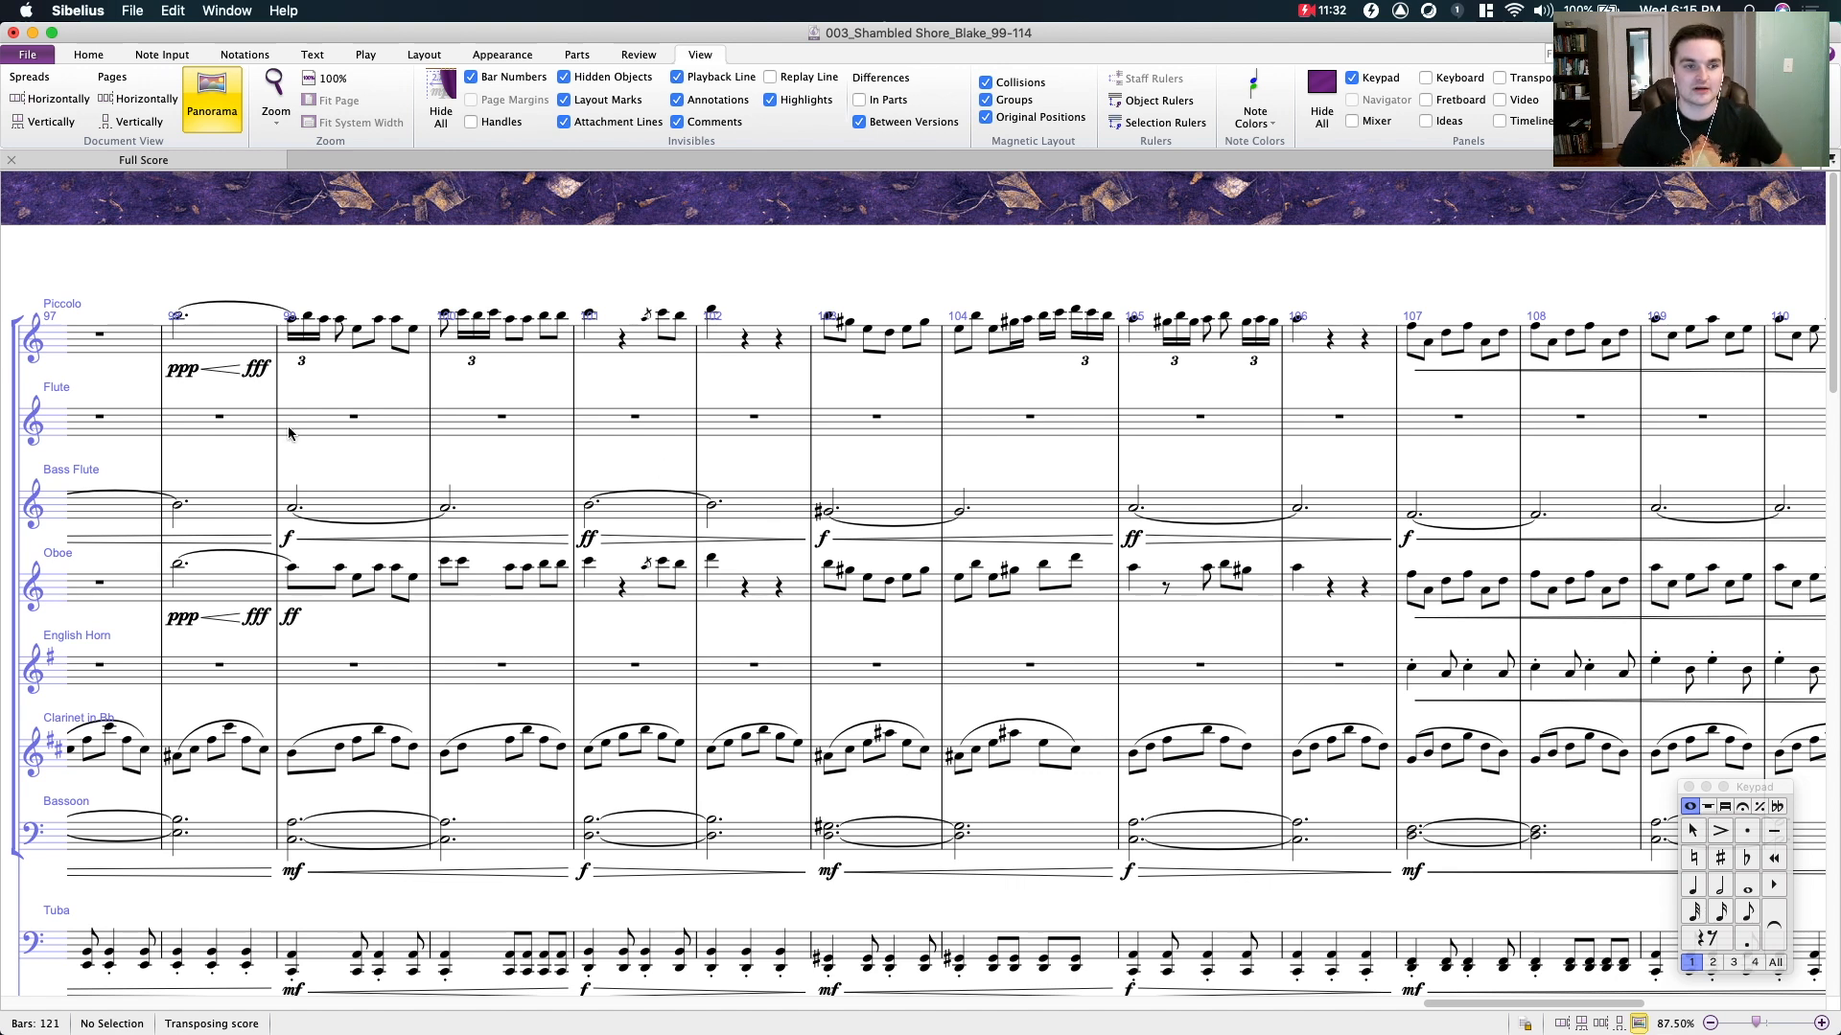
drag(460, 471, 683, 433)
click(530, 463)
drag(566, 420, 352, 436)
click(670, 464)
drag(670, 464, 746, 480)
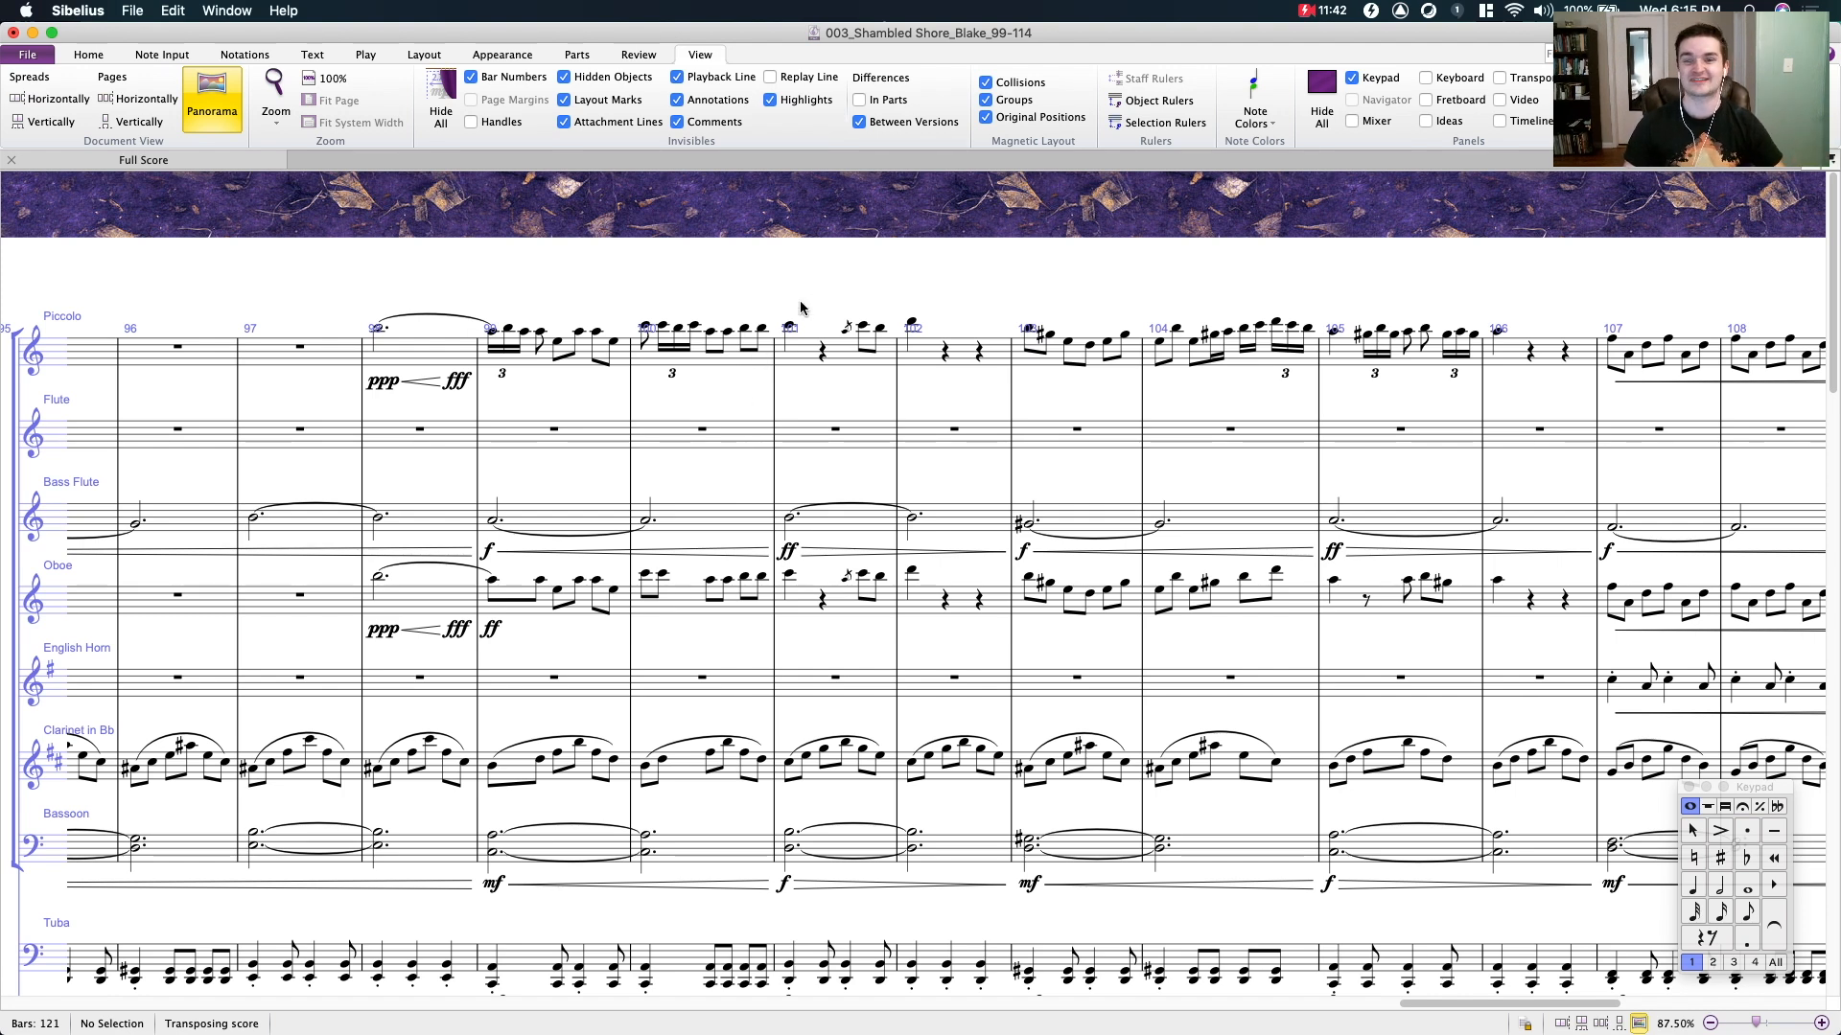
drag(801, 307, 686, 300)
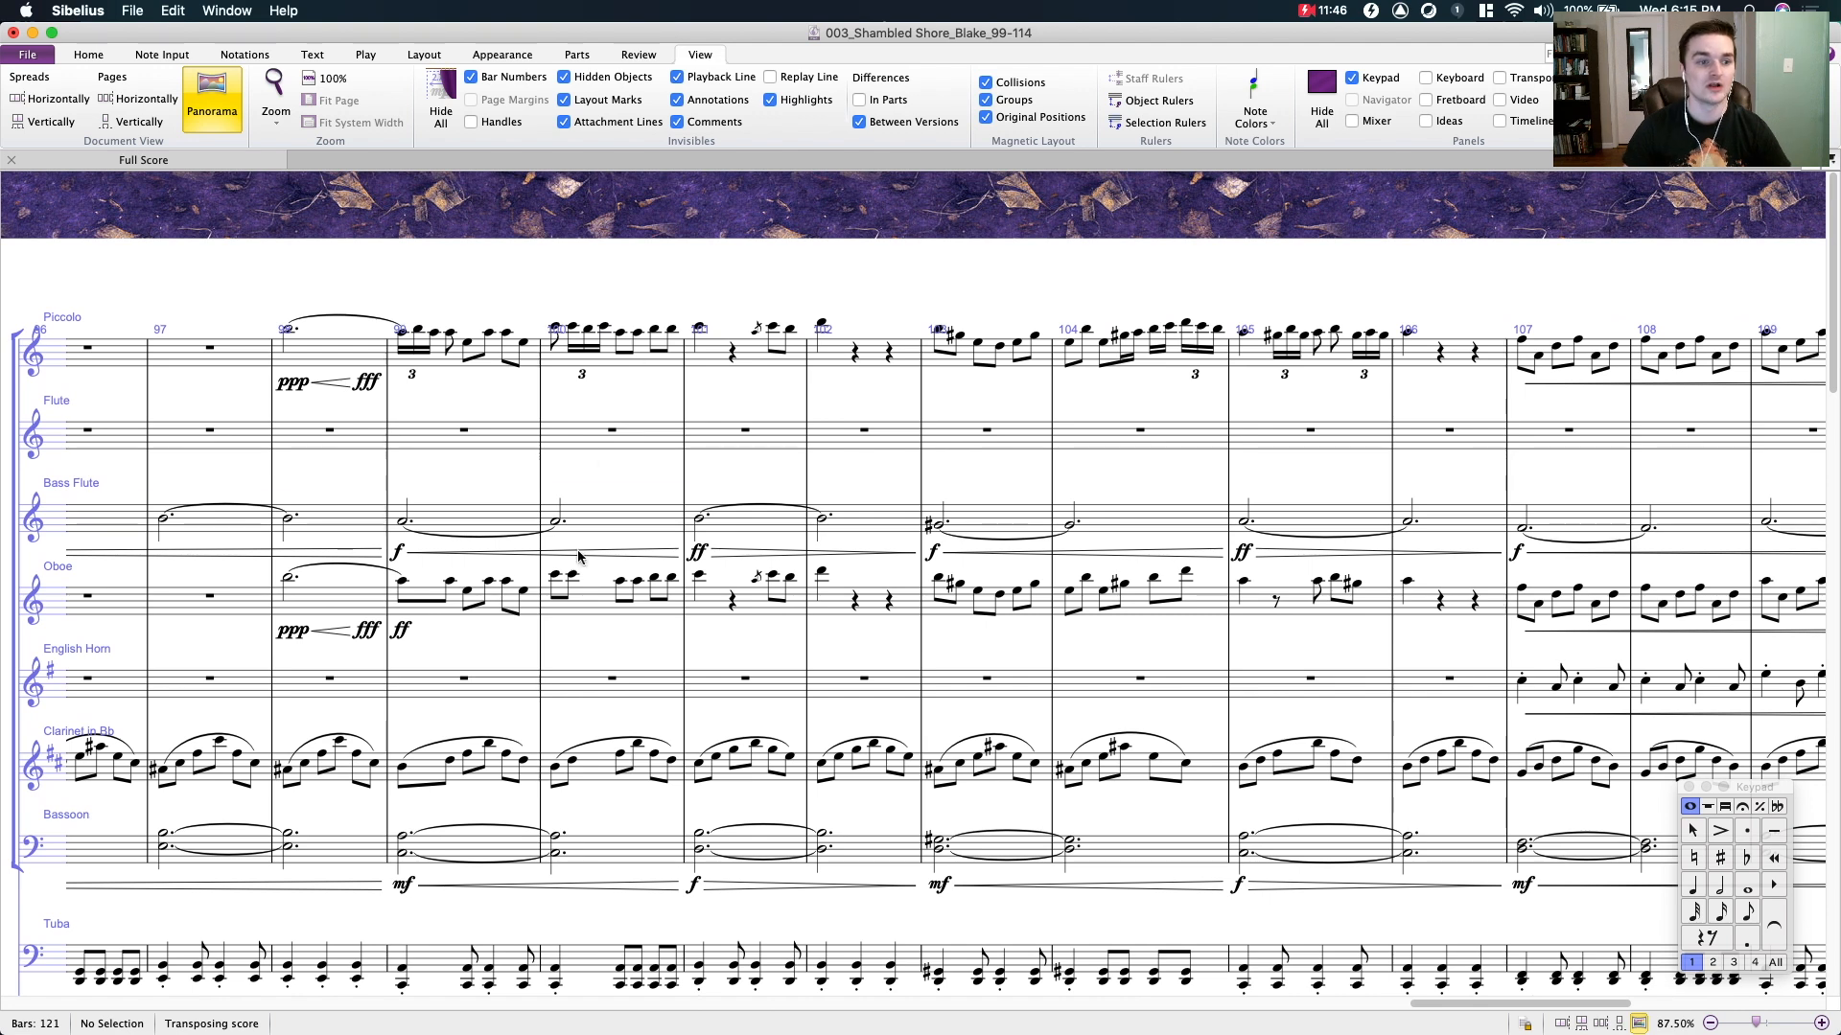
- Select the bass flute's first note in bar 99, clear the selection, and compare the bass flute with the surrounding woodwind parts
click(435, 508)
click(406, 524)
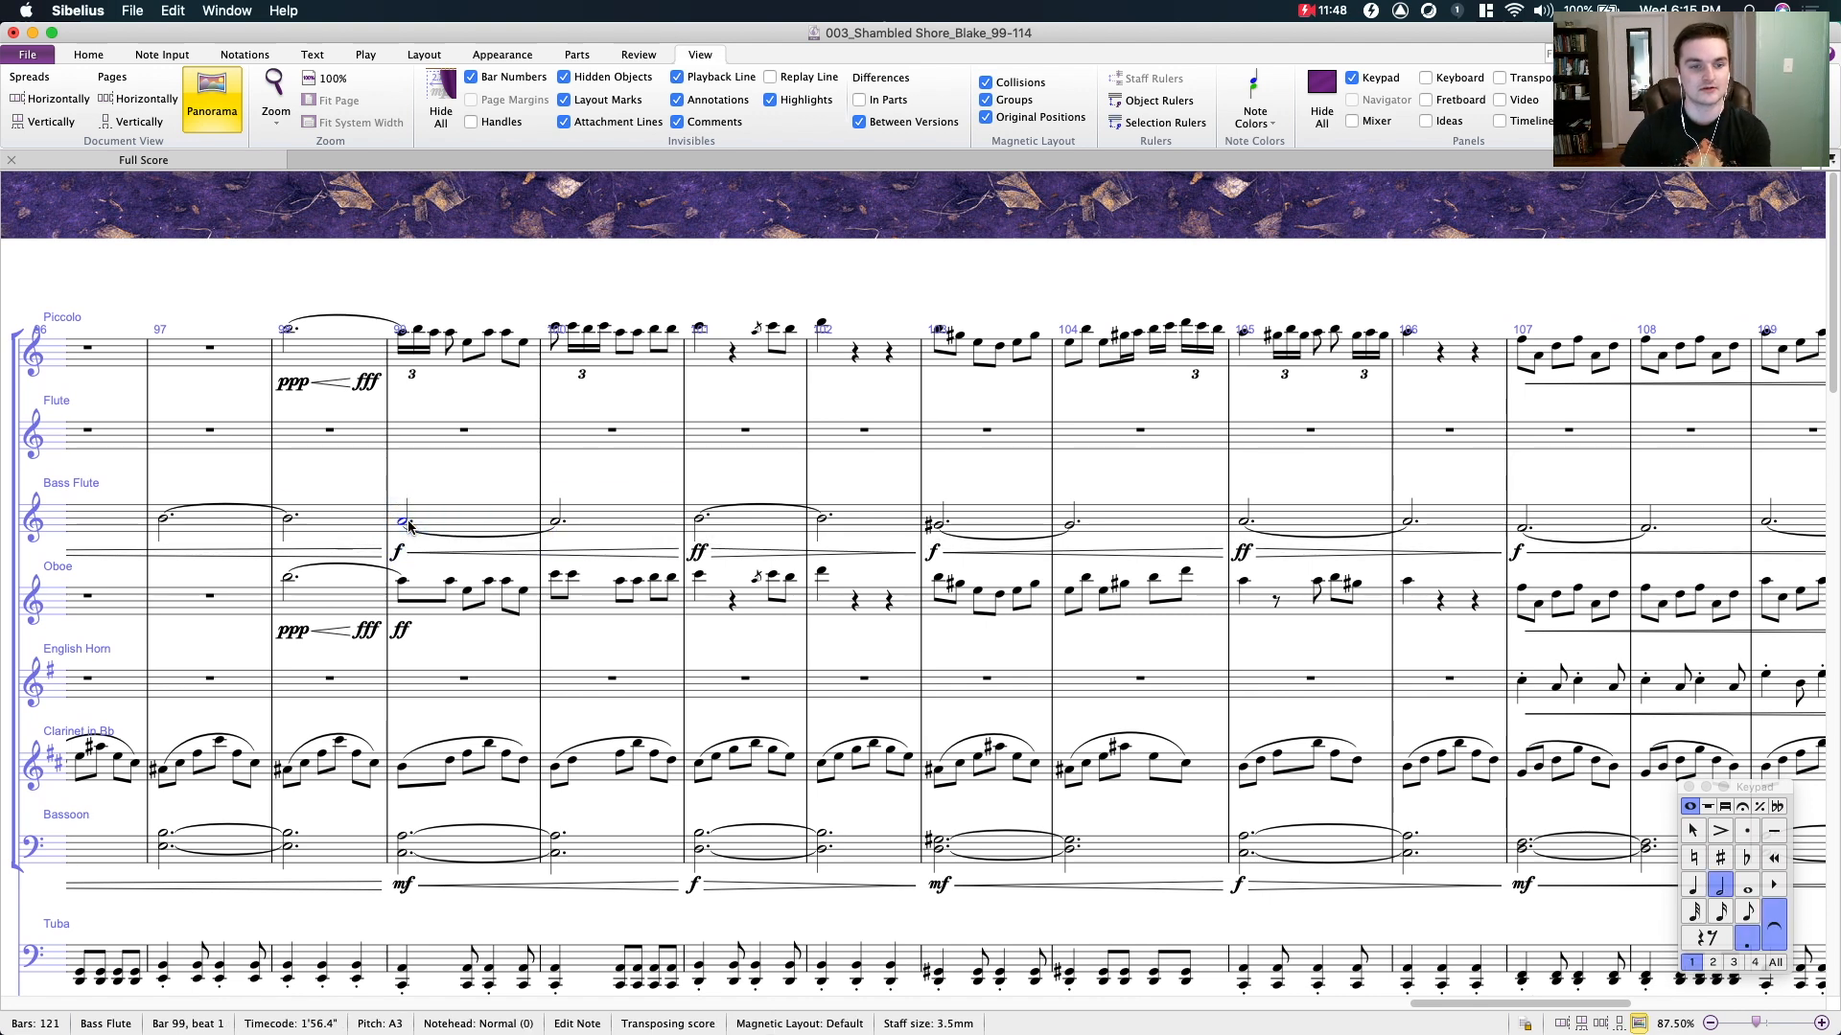
click(456, 459)
drag(459, 487, 521, 467)
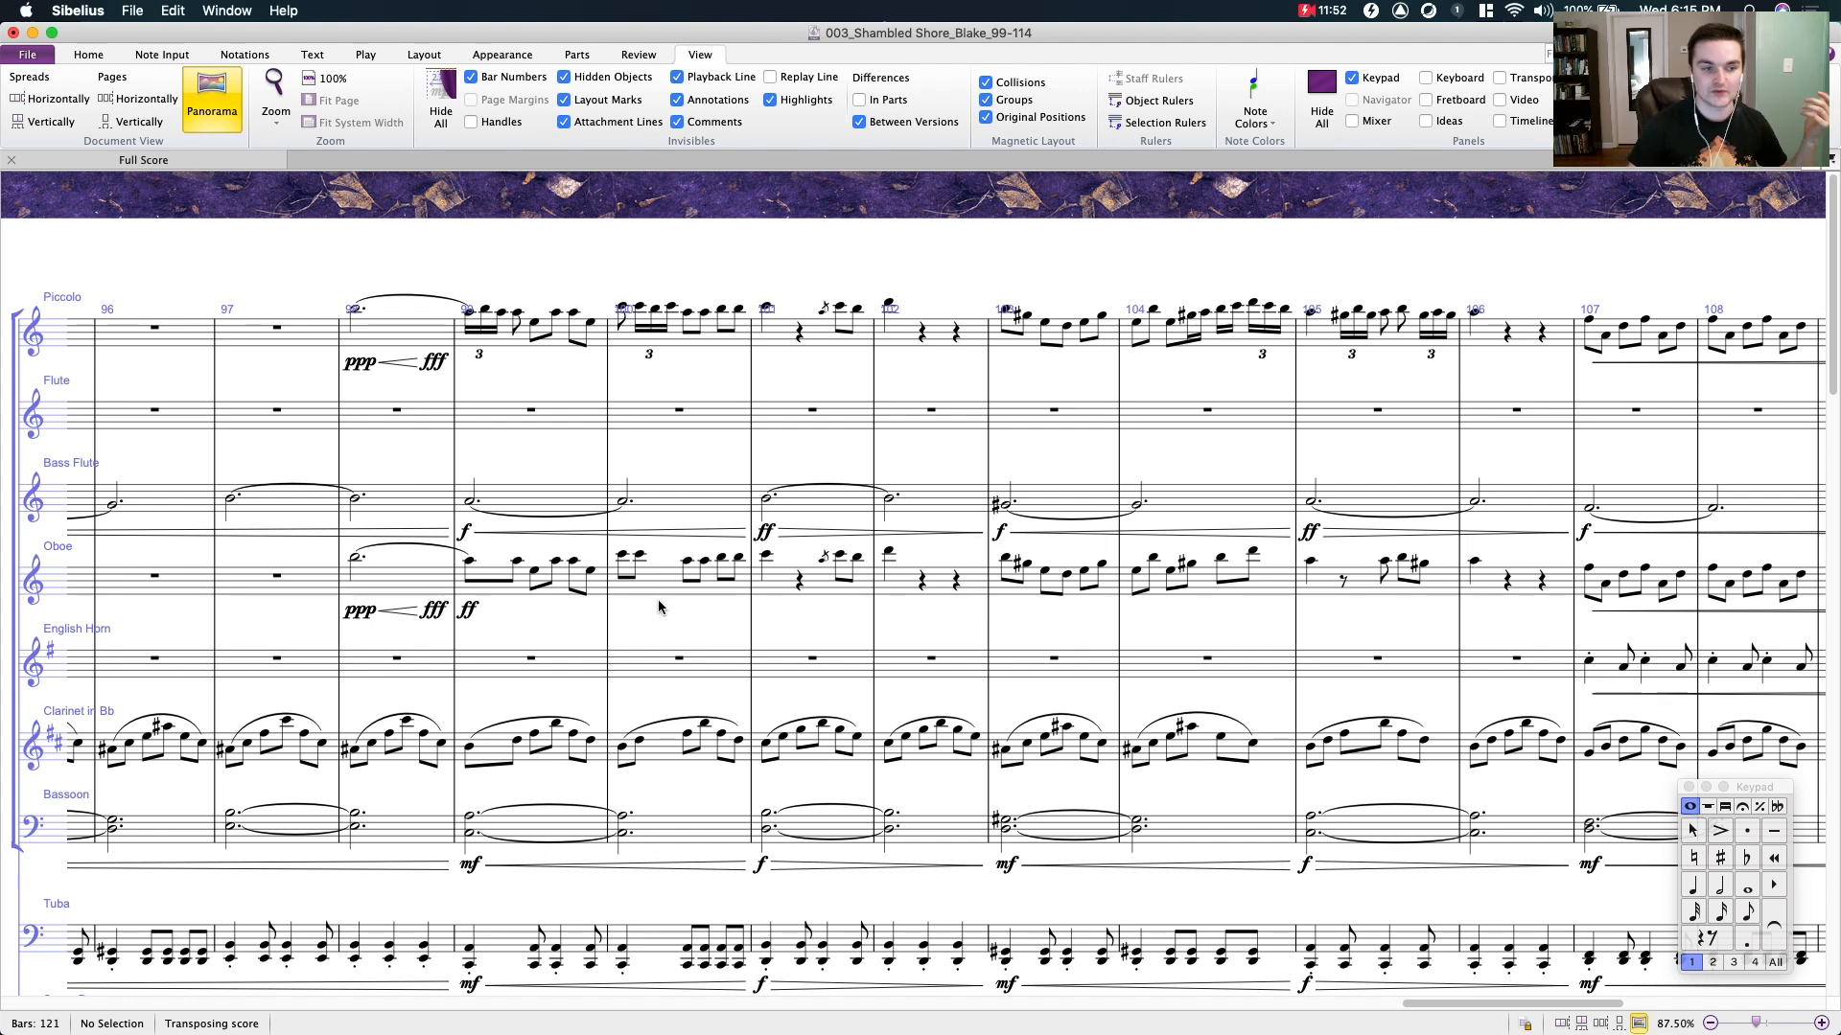
drag(662, 625, 615, 639)
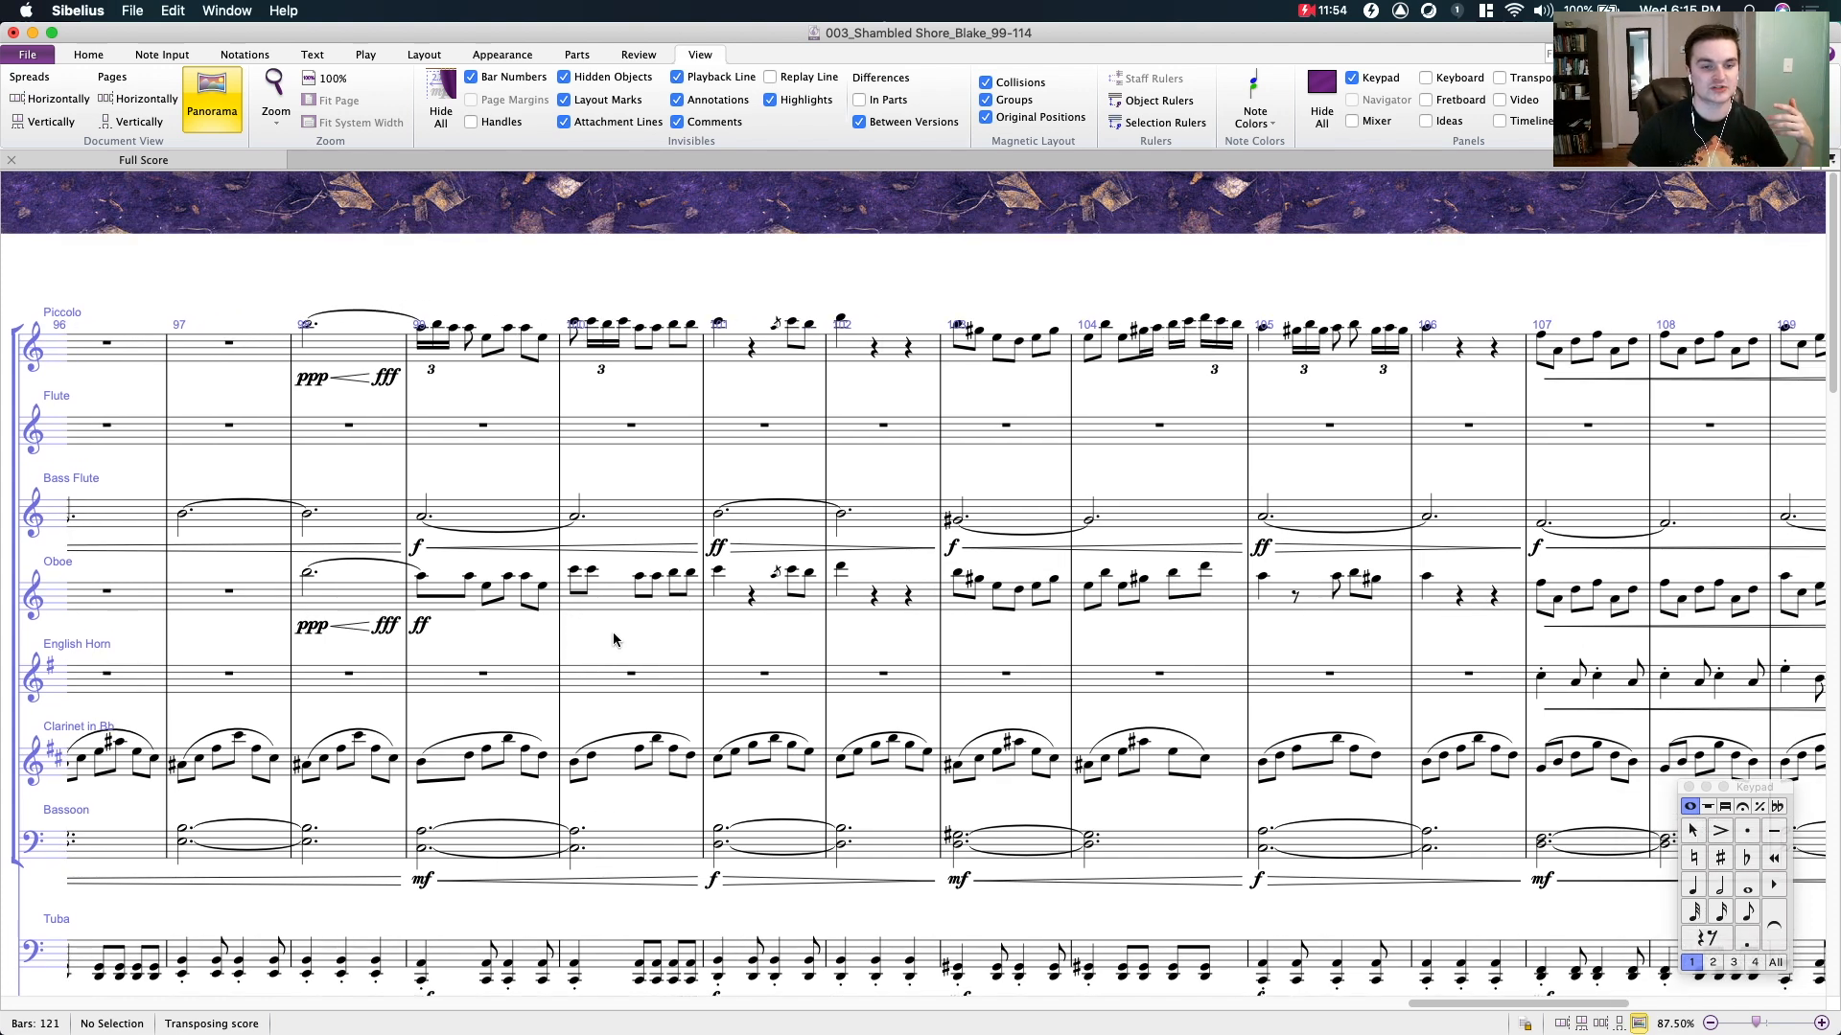
drag(613, 640, 760, 640)
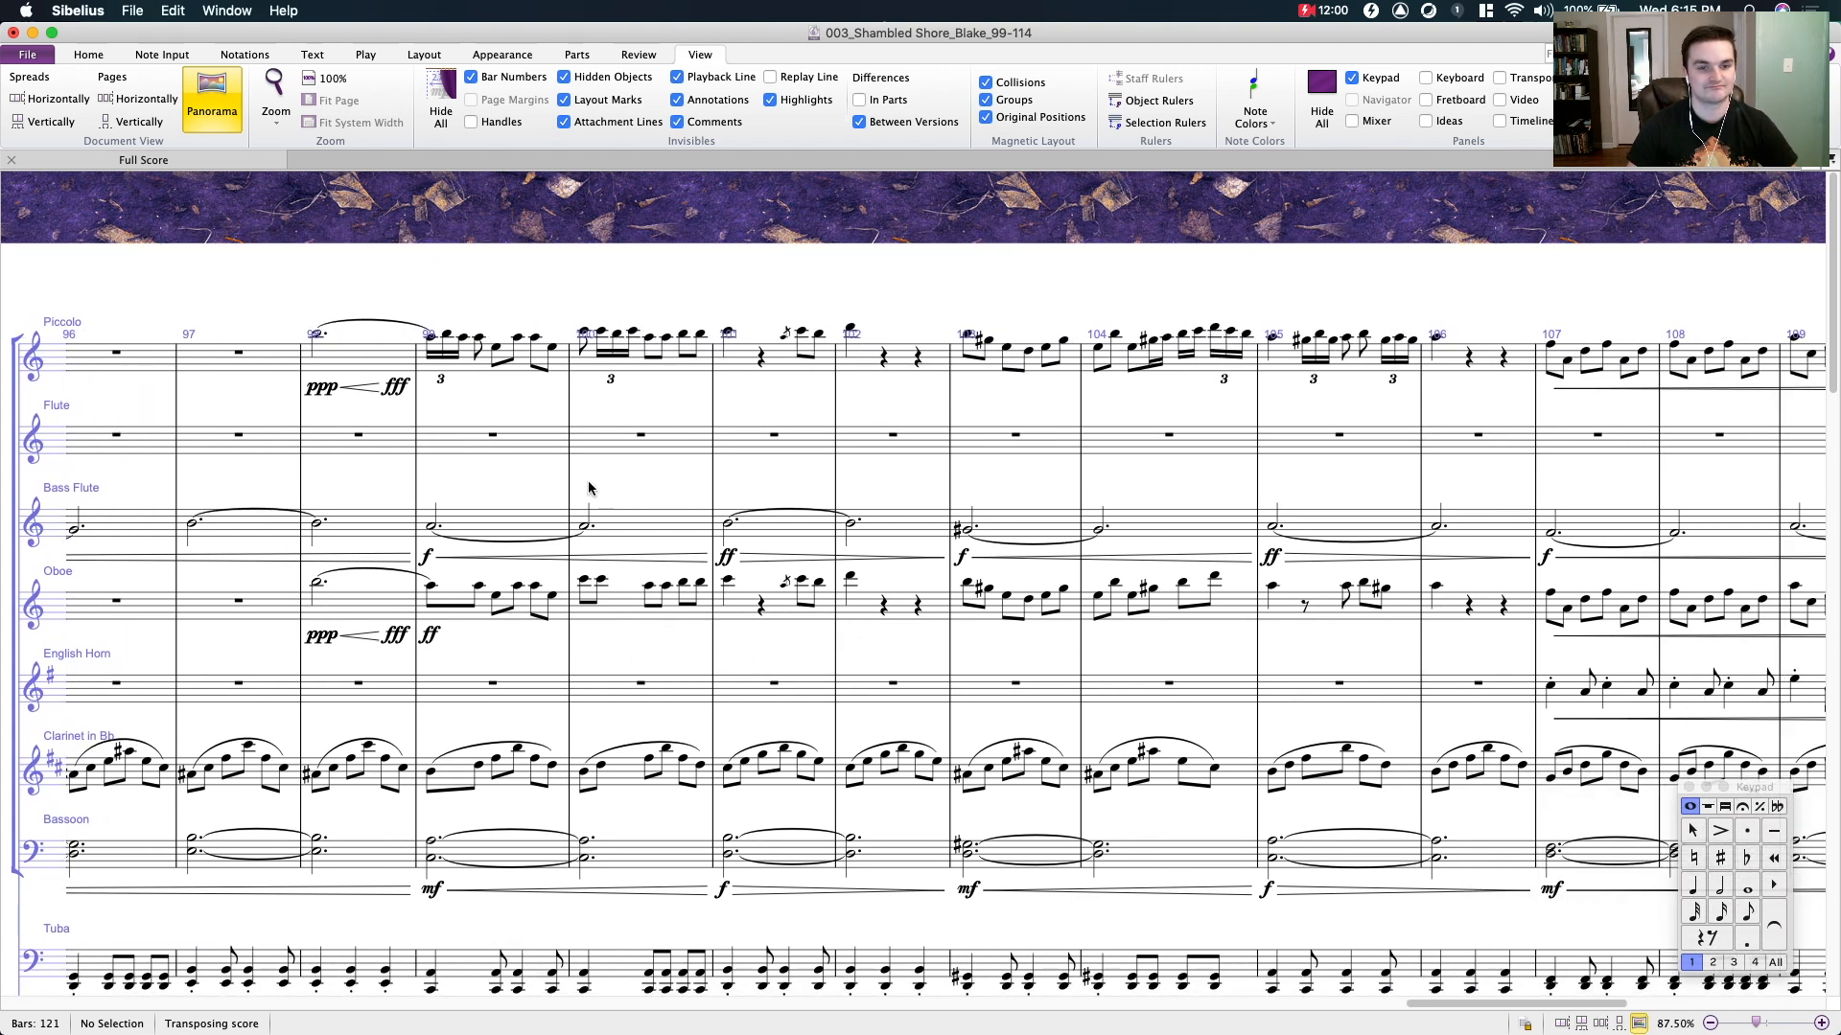
drag(670, 489, 419, 552)
scroll(696, 251, left, 5)
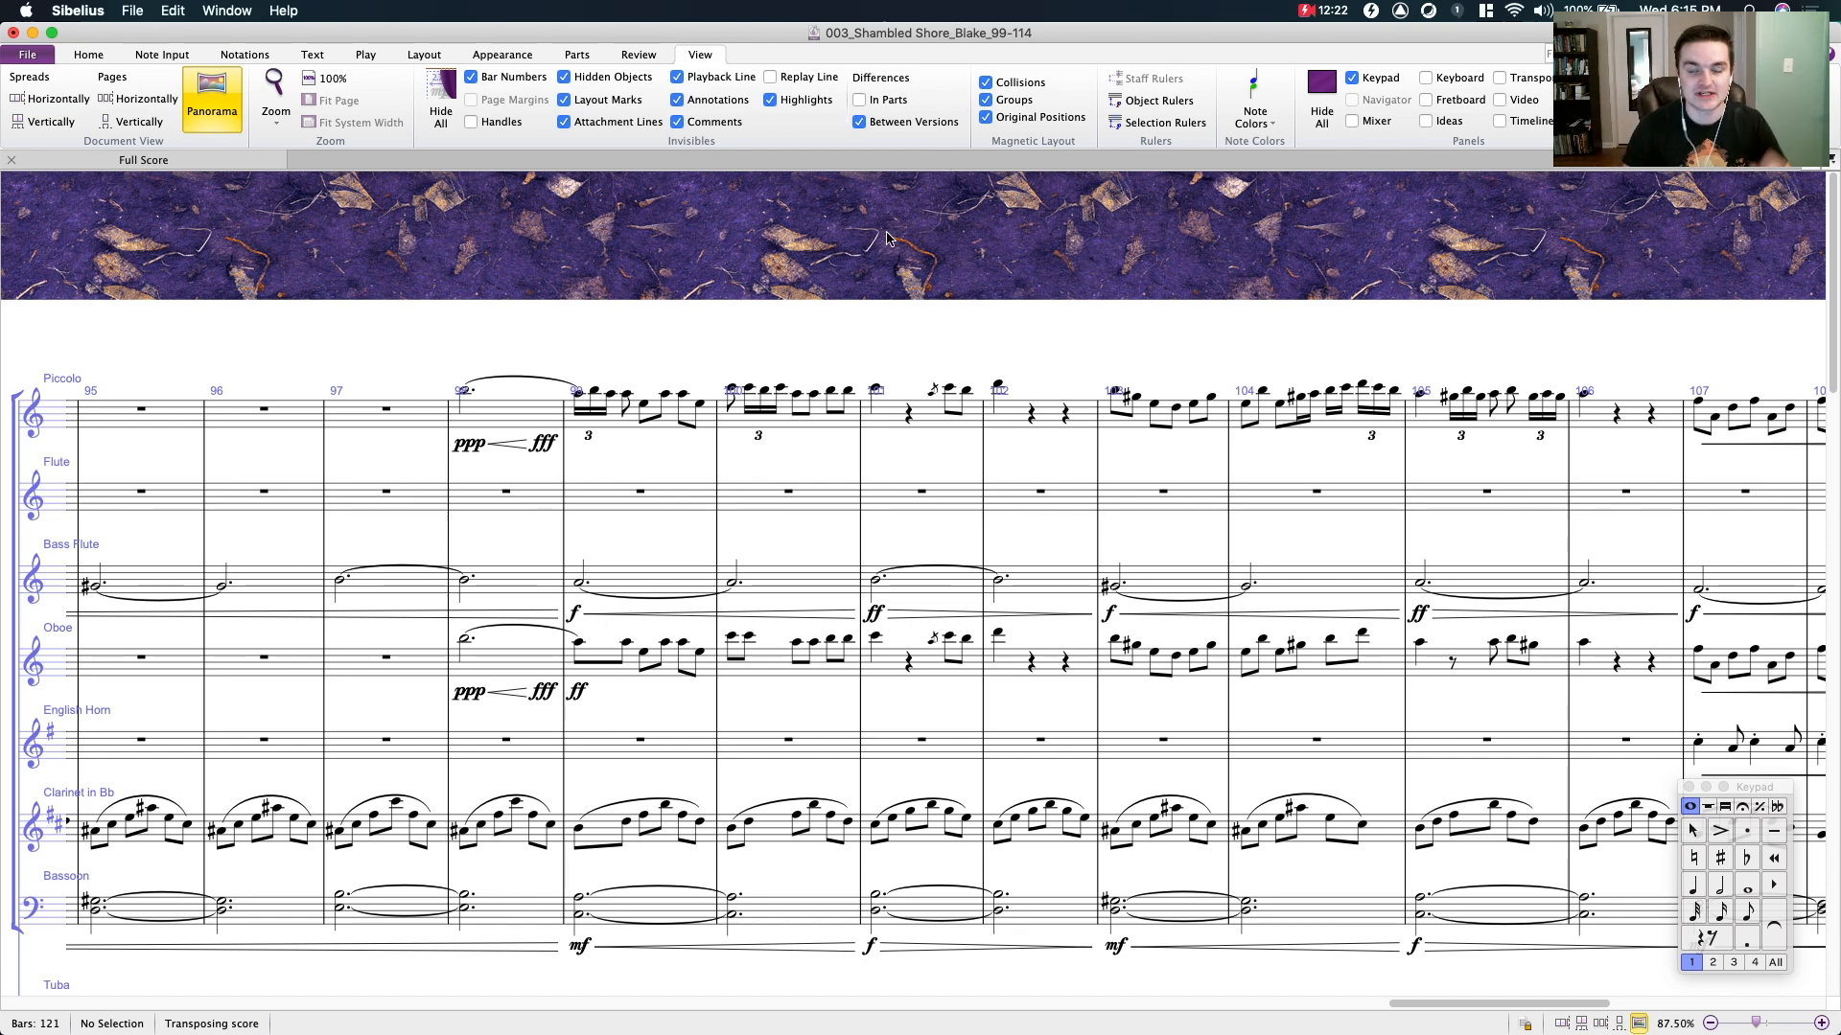
- Inspect the piccolo line from bar 98 to bar 107, selecting notes in bars 103 and 107 and the fff marking in bar 98
drag(969, 279, 650, 259)
click(812, 356)
super+click(835, 357)
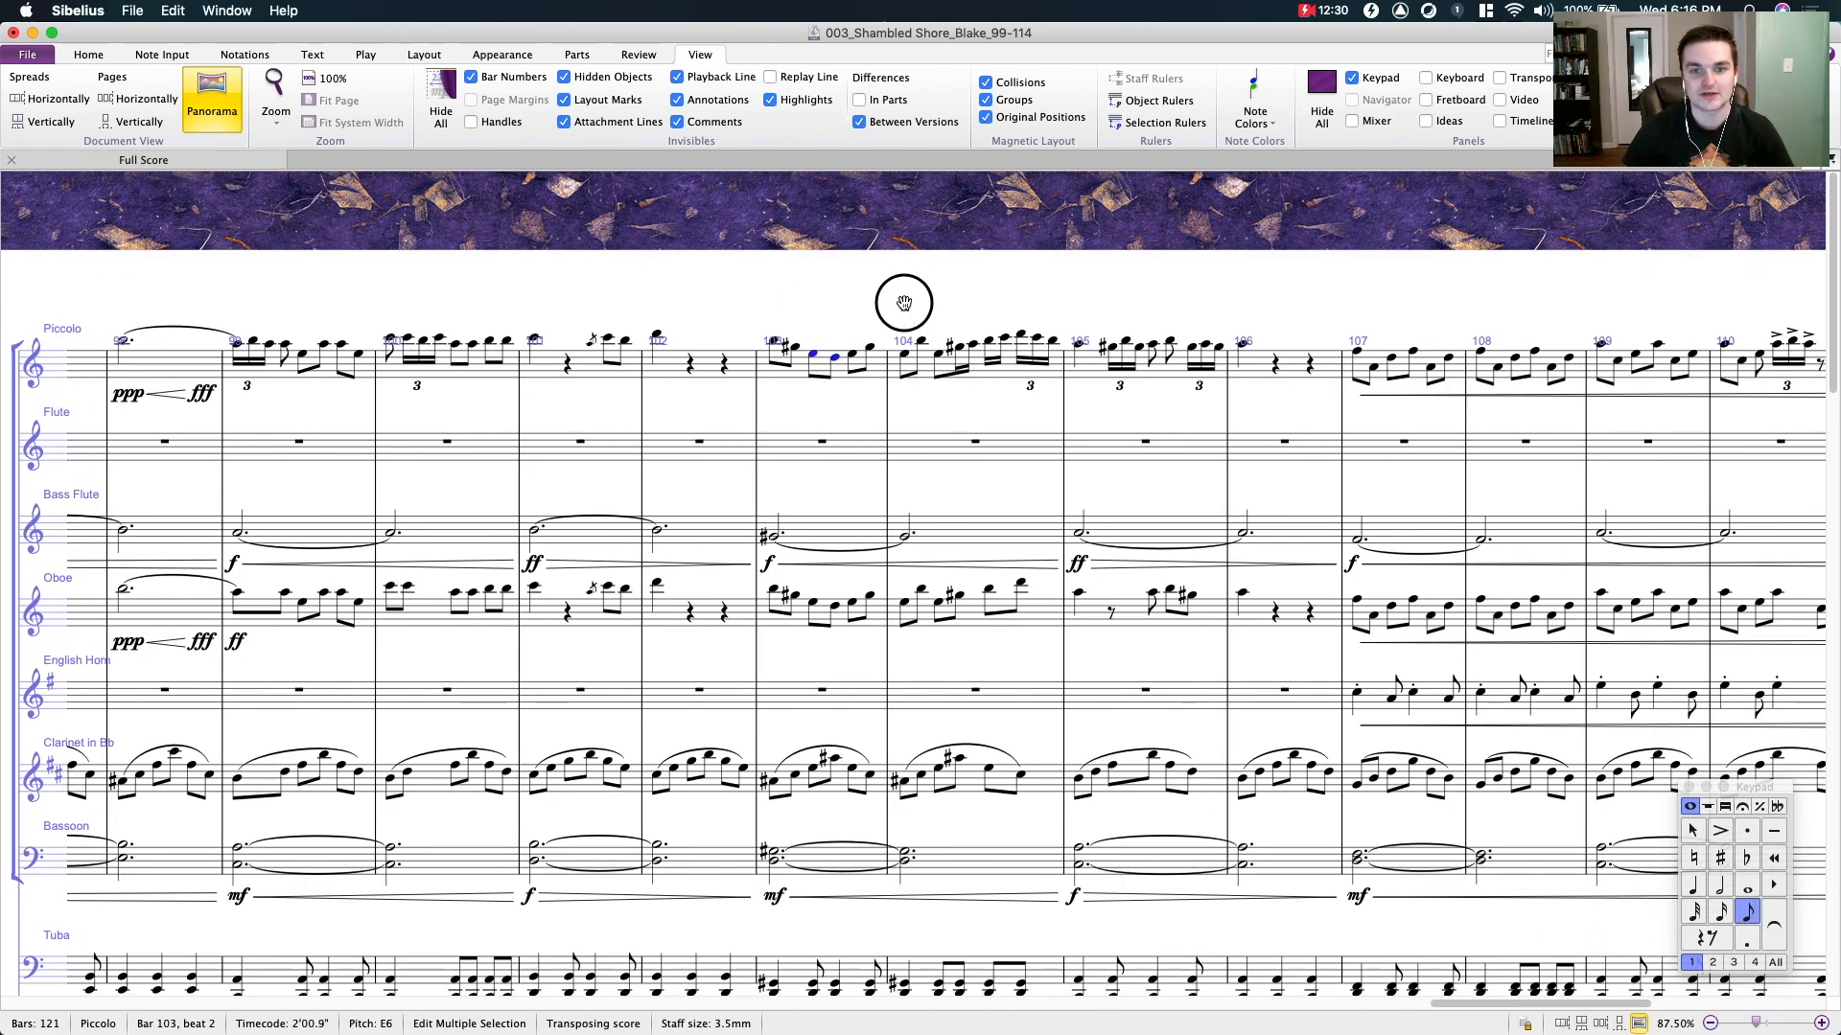
drag(910, 305, 700, 329)
click(1146, 378)
key(Escape)
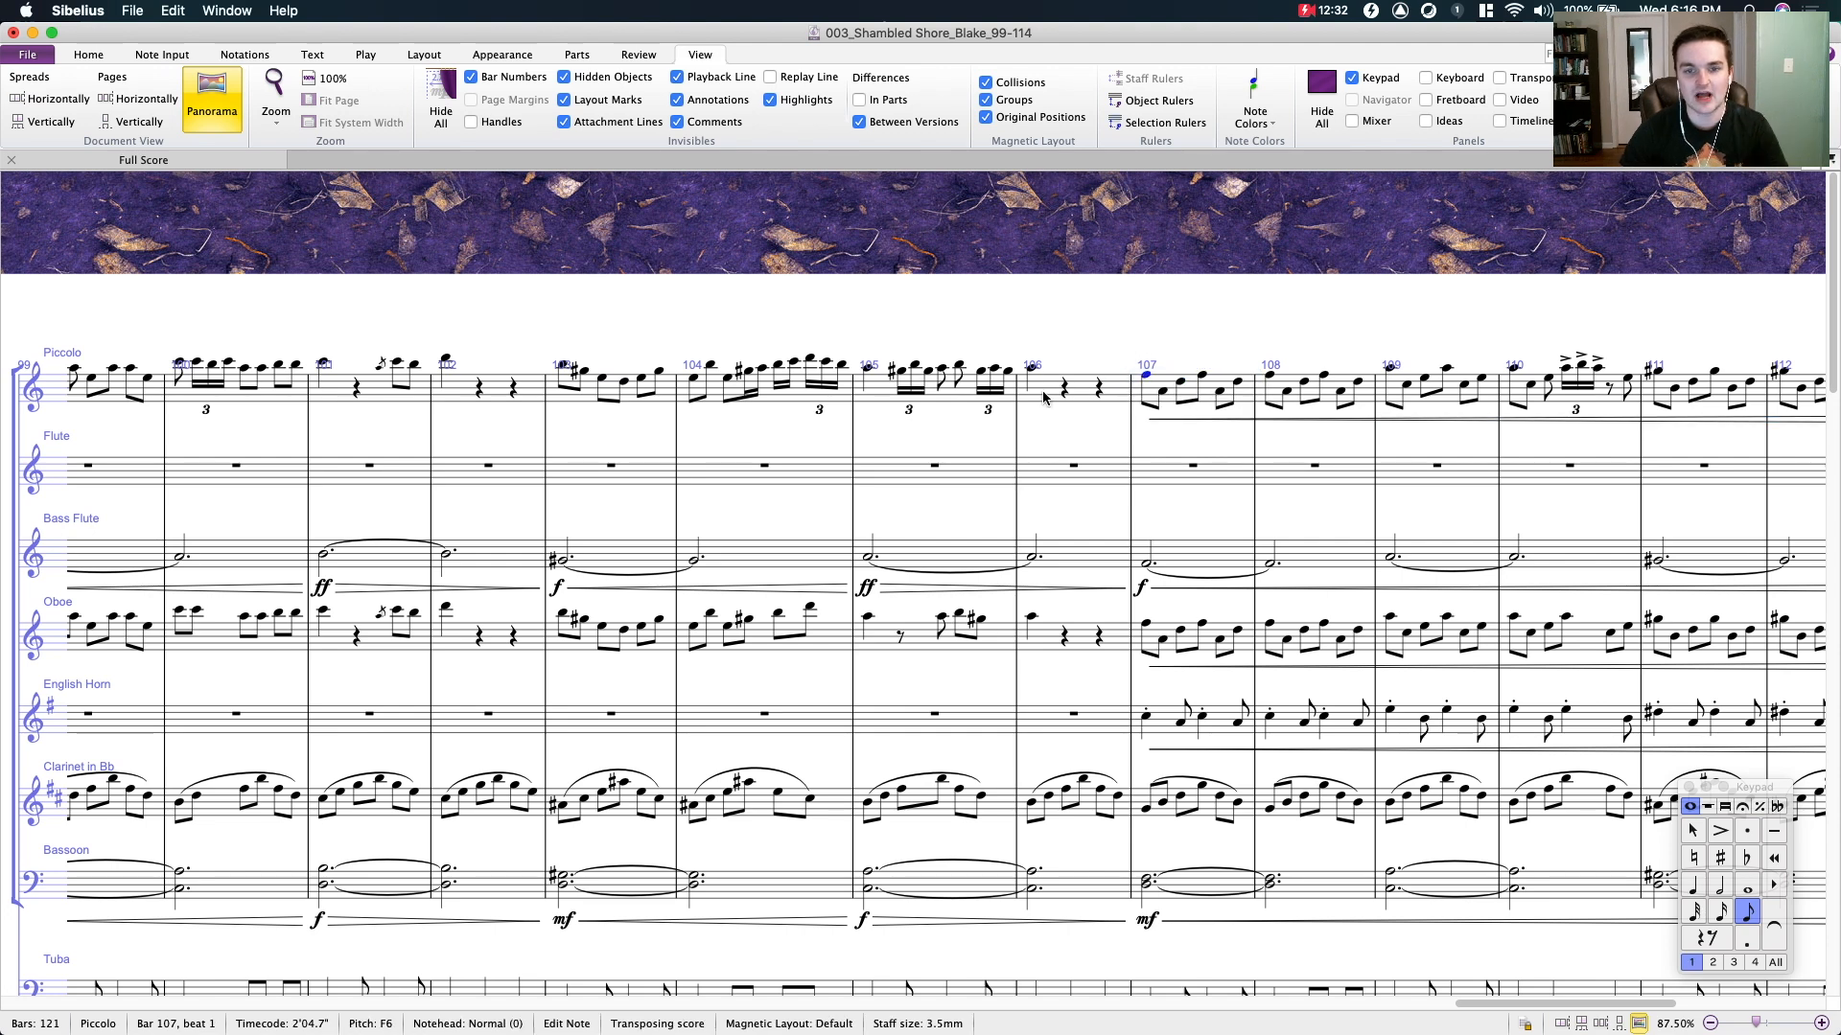
click(1040, 388)
shift+click(200, 388)
drag(484, 257, 981, 257)
key(Escape)
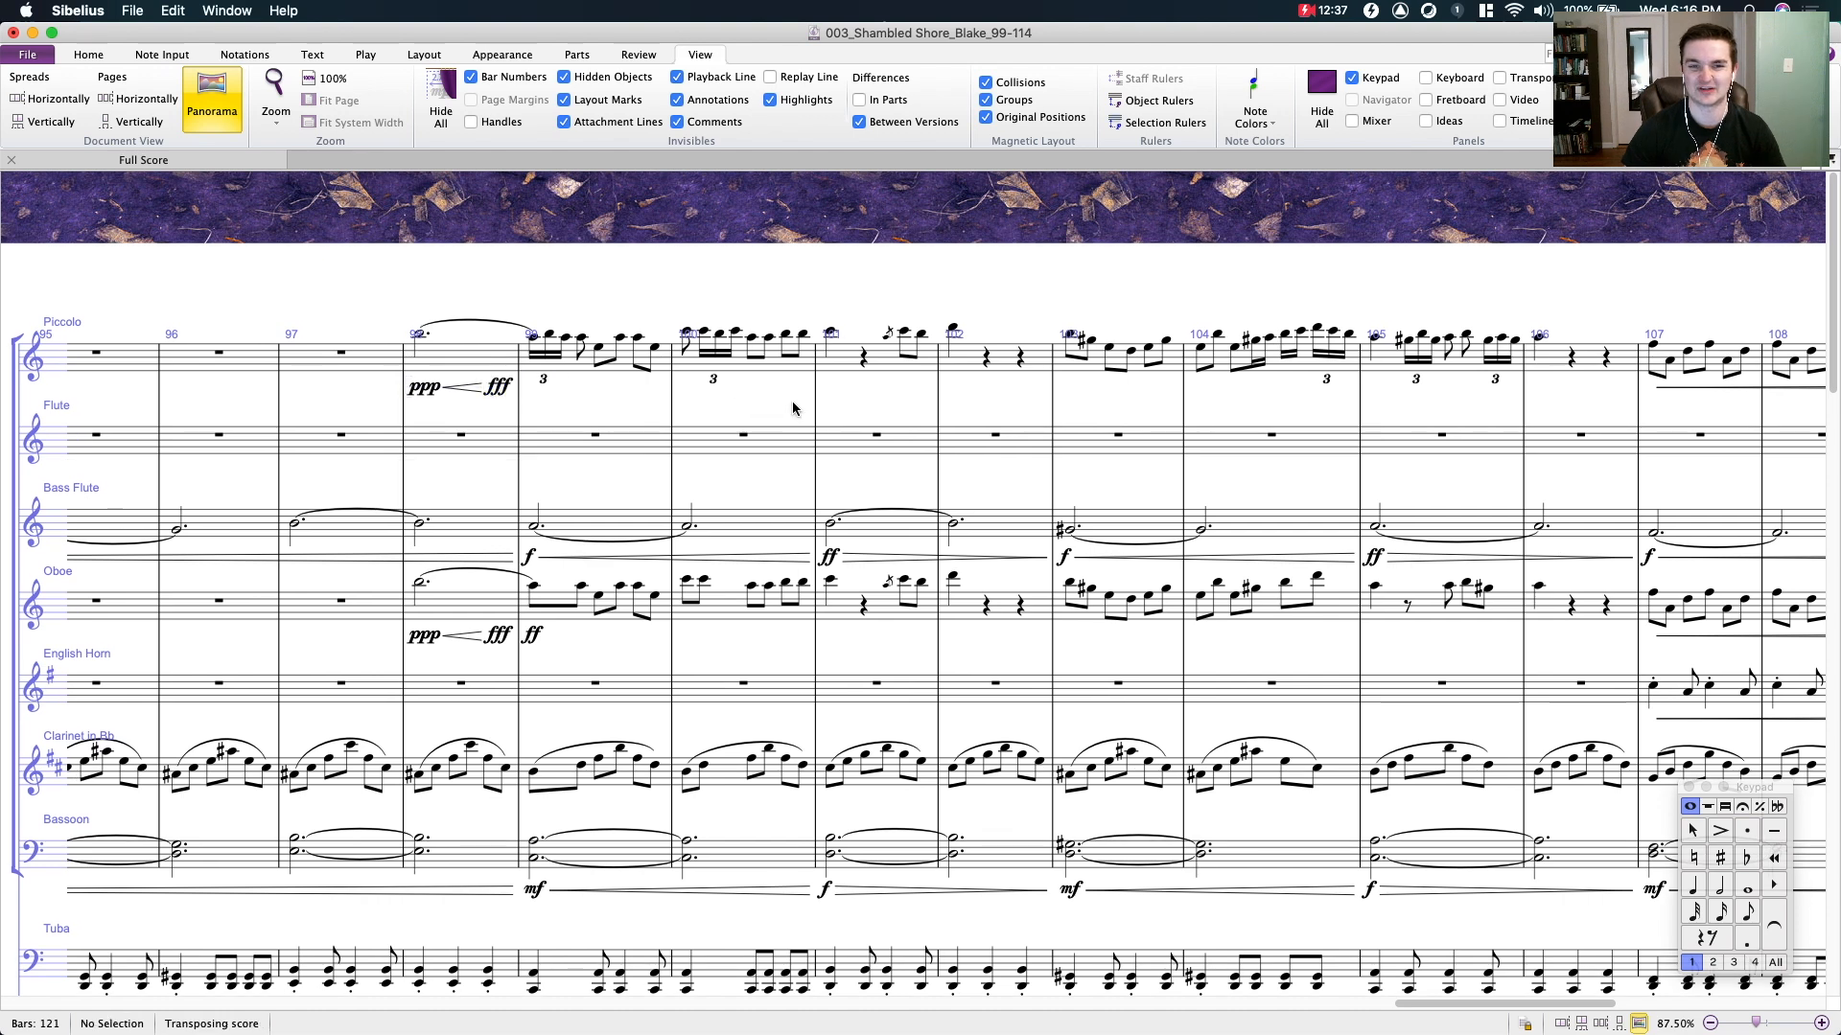
- Review the woodwind parts from bar 99 through the tempo change at bar 115
drag(852, 407, 349, 418)
drag(633, 290, 681, 289)
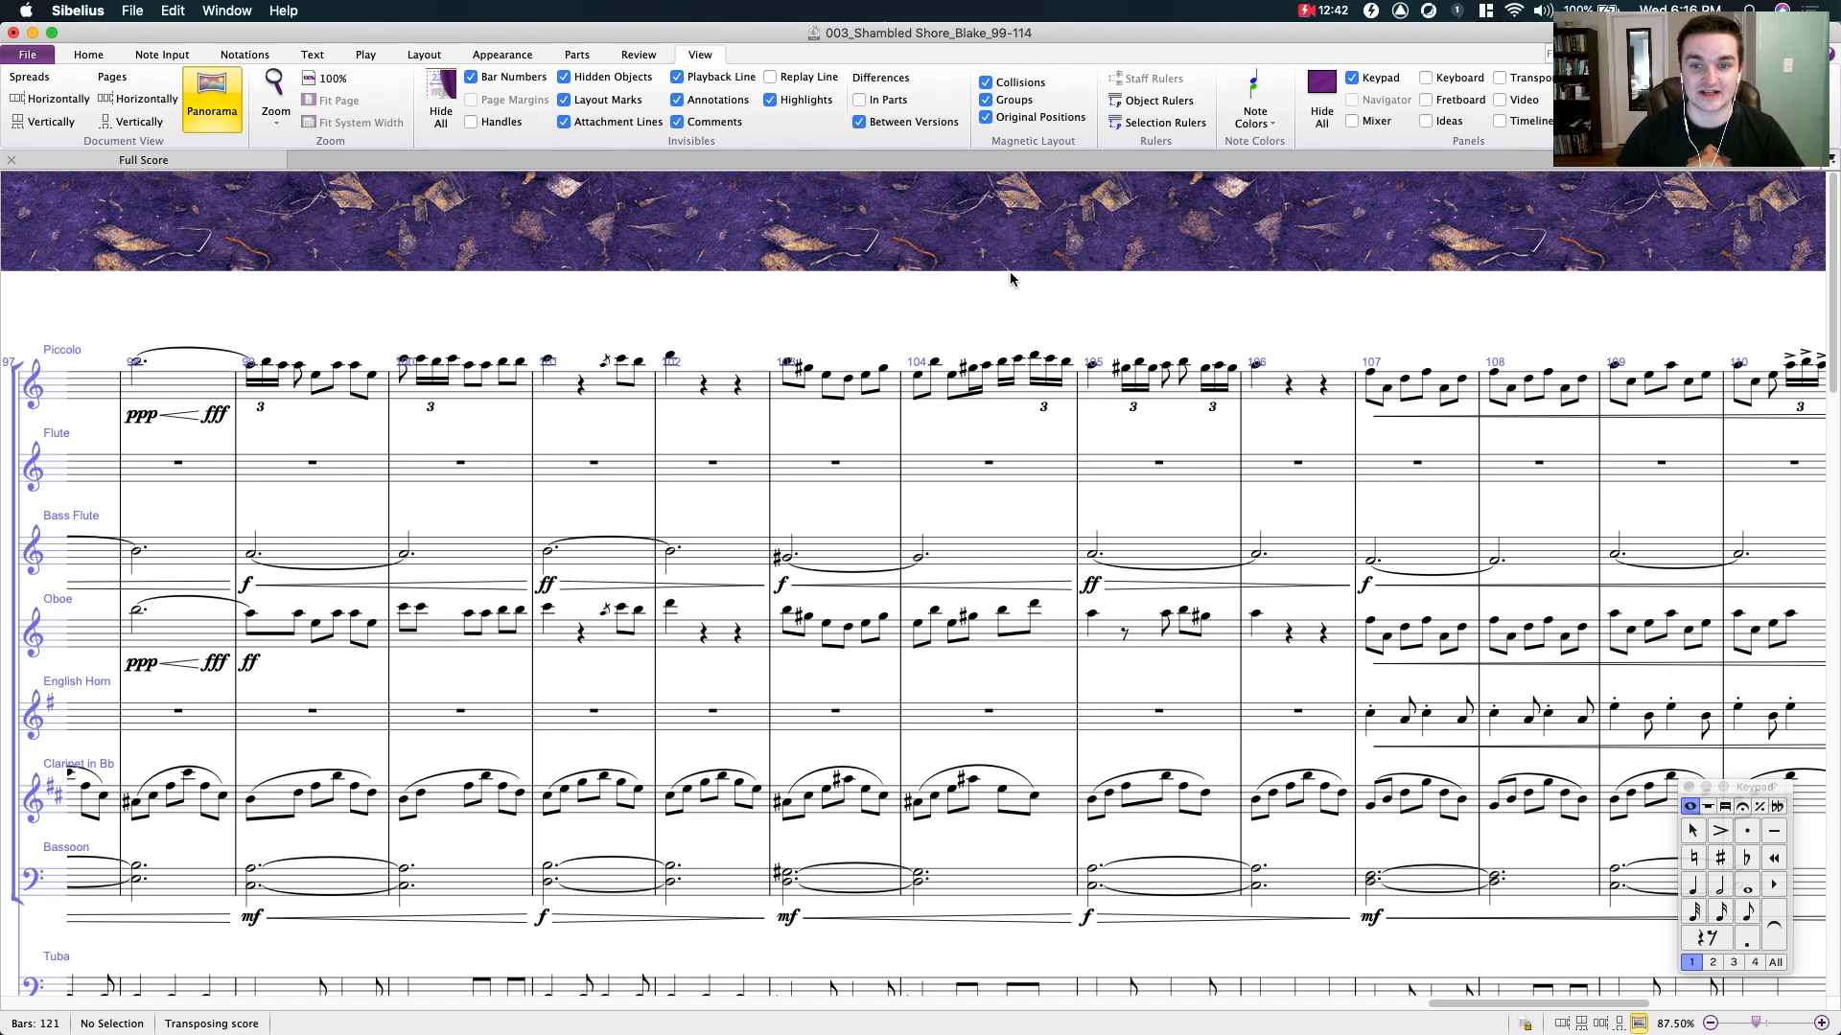
drag(1009, 278, 1088, 283)
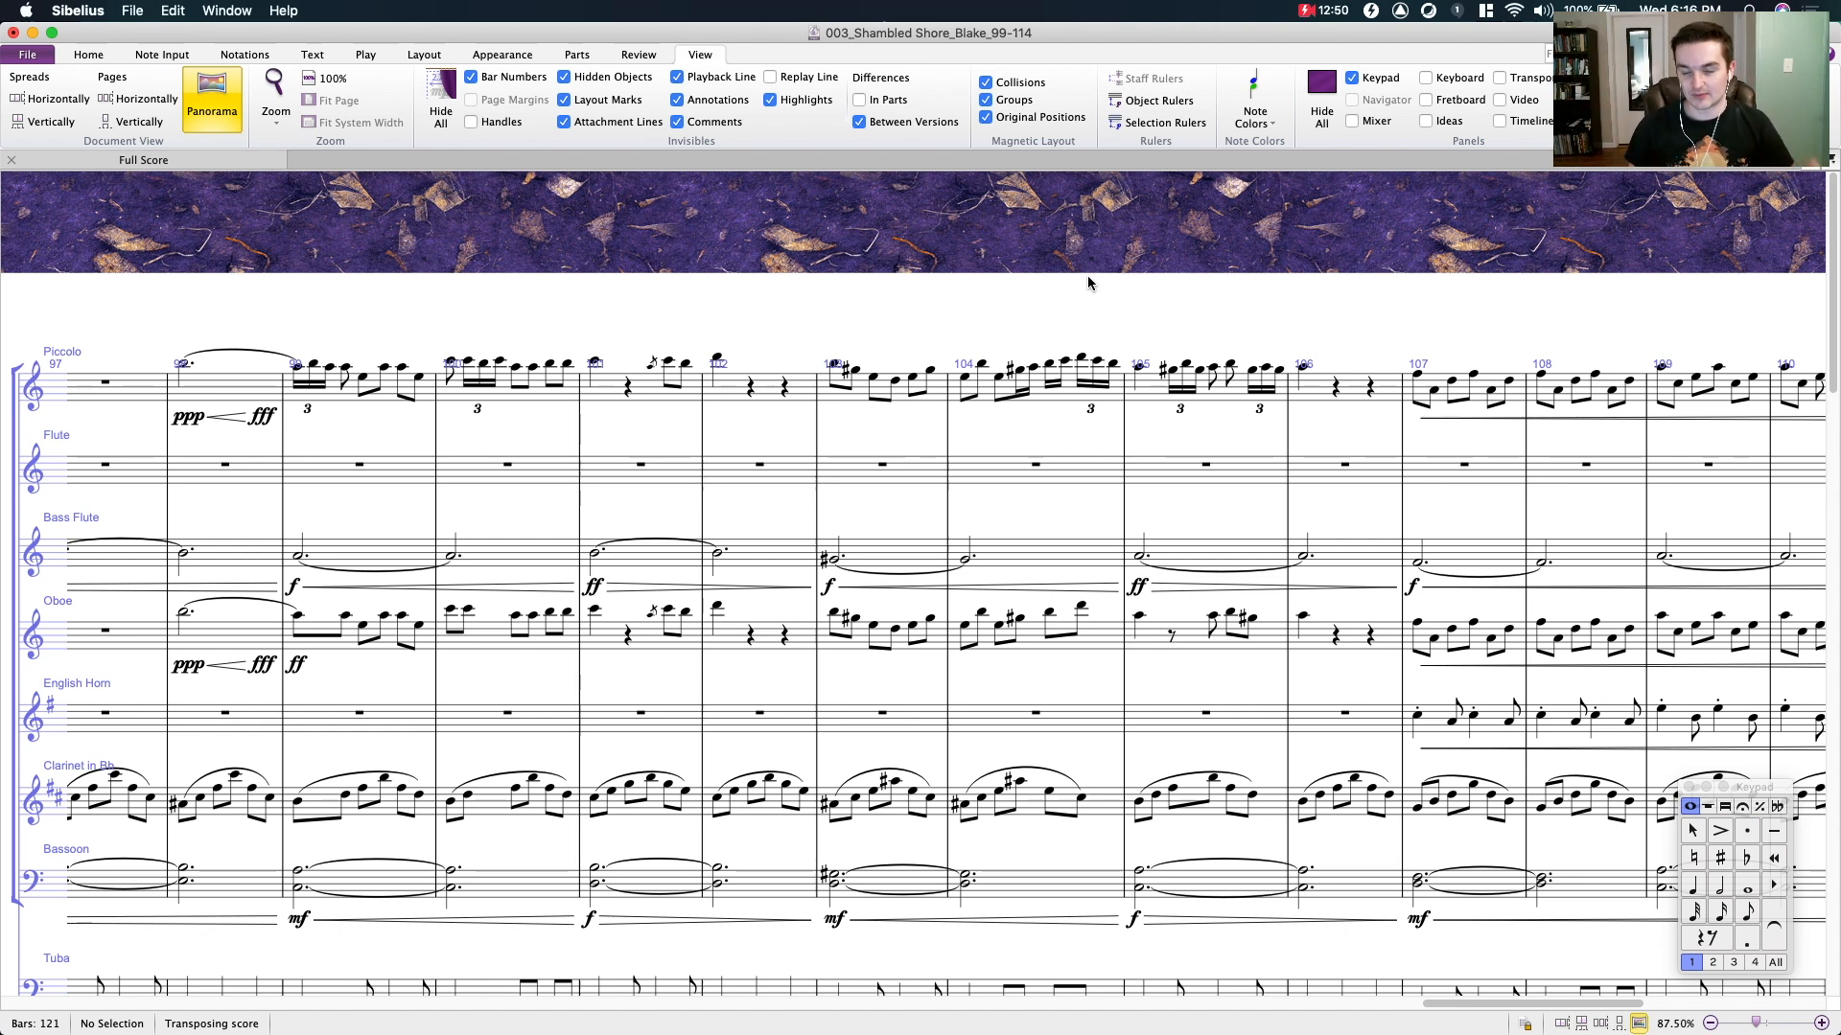
scroll(1071, 275, right, 2)
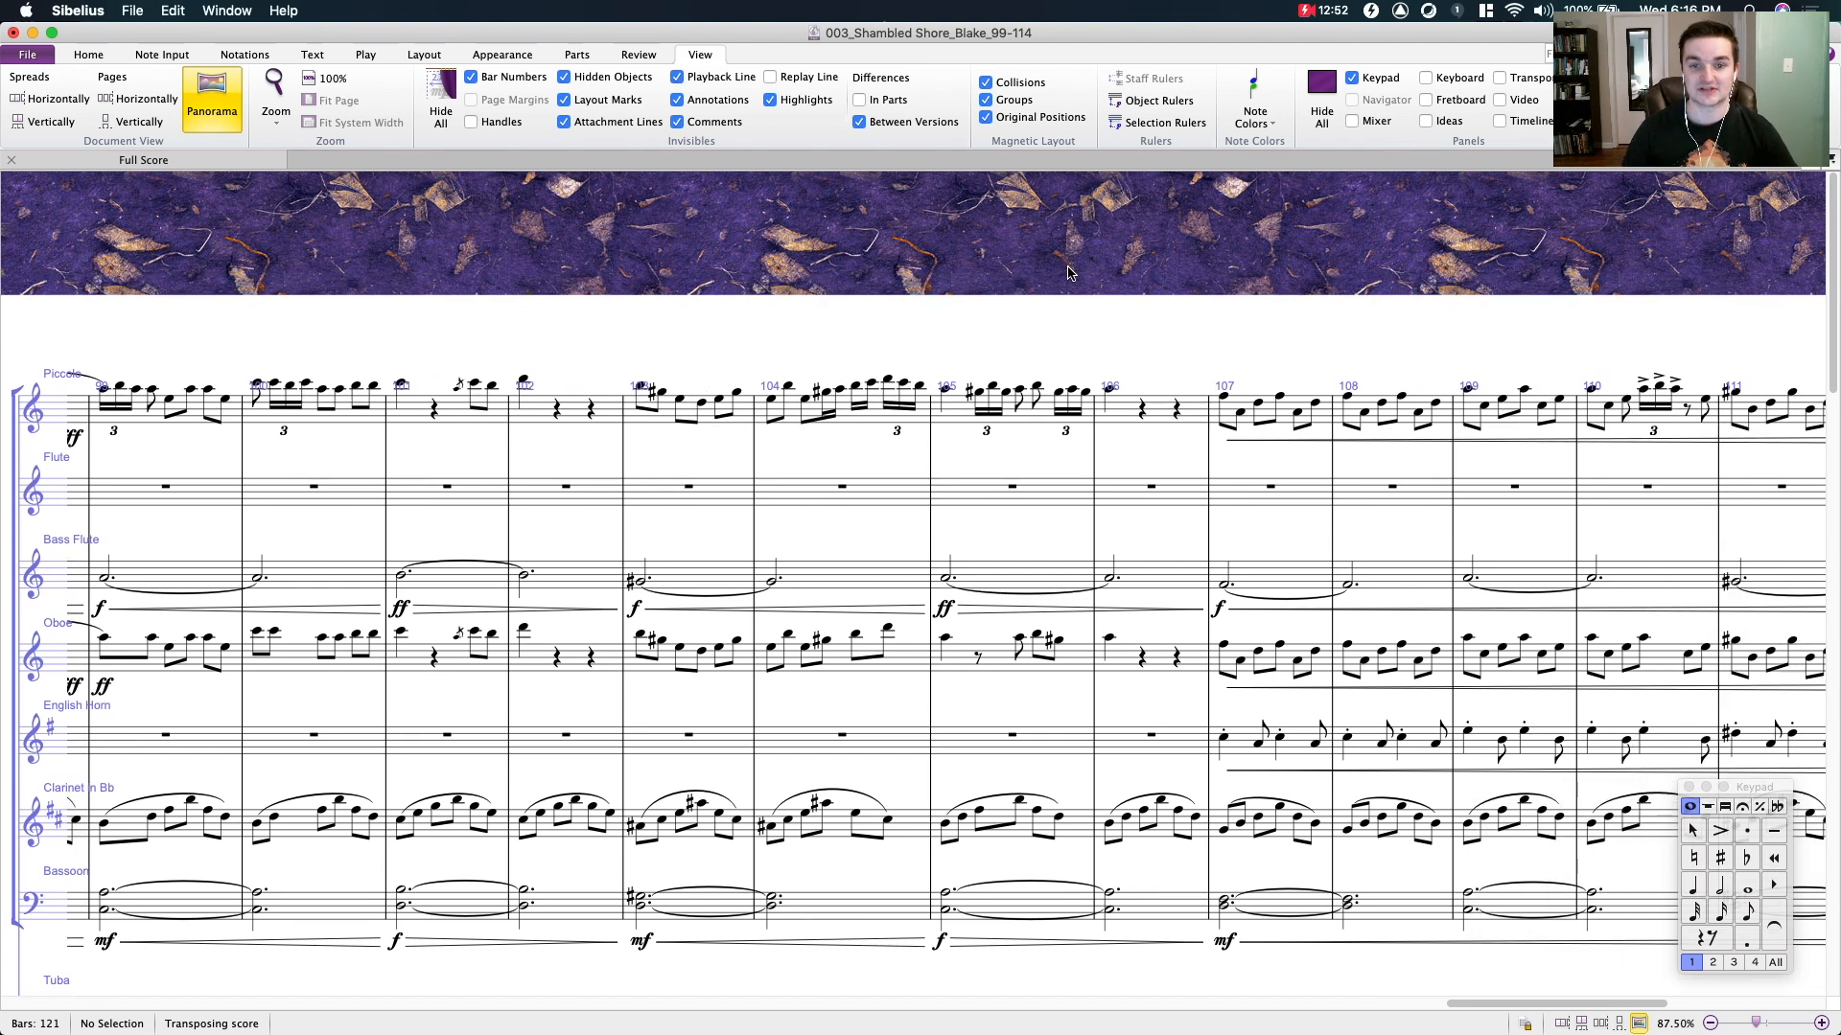
scroll(1072, 275, right, 2)
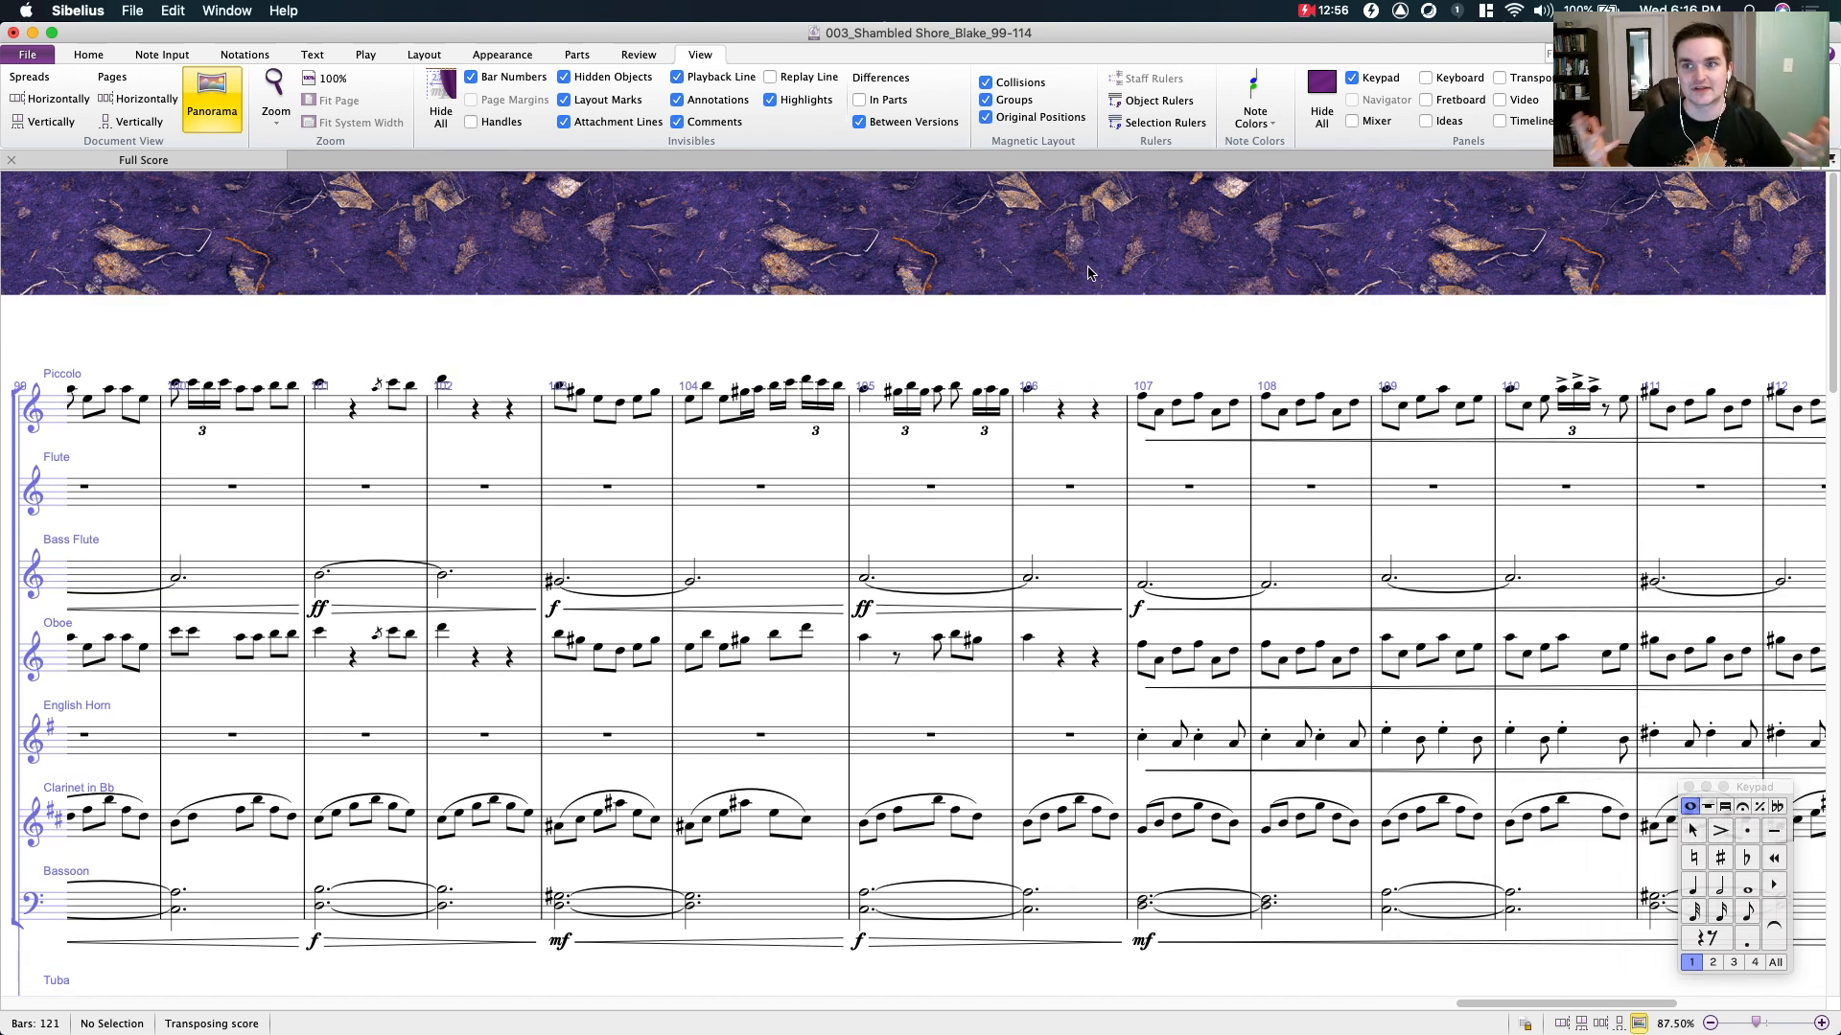
scroll(998, 263, right, 12)
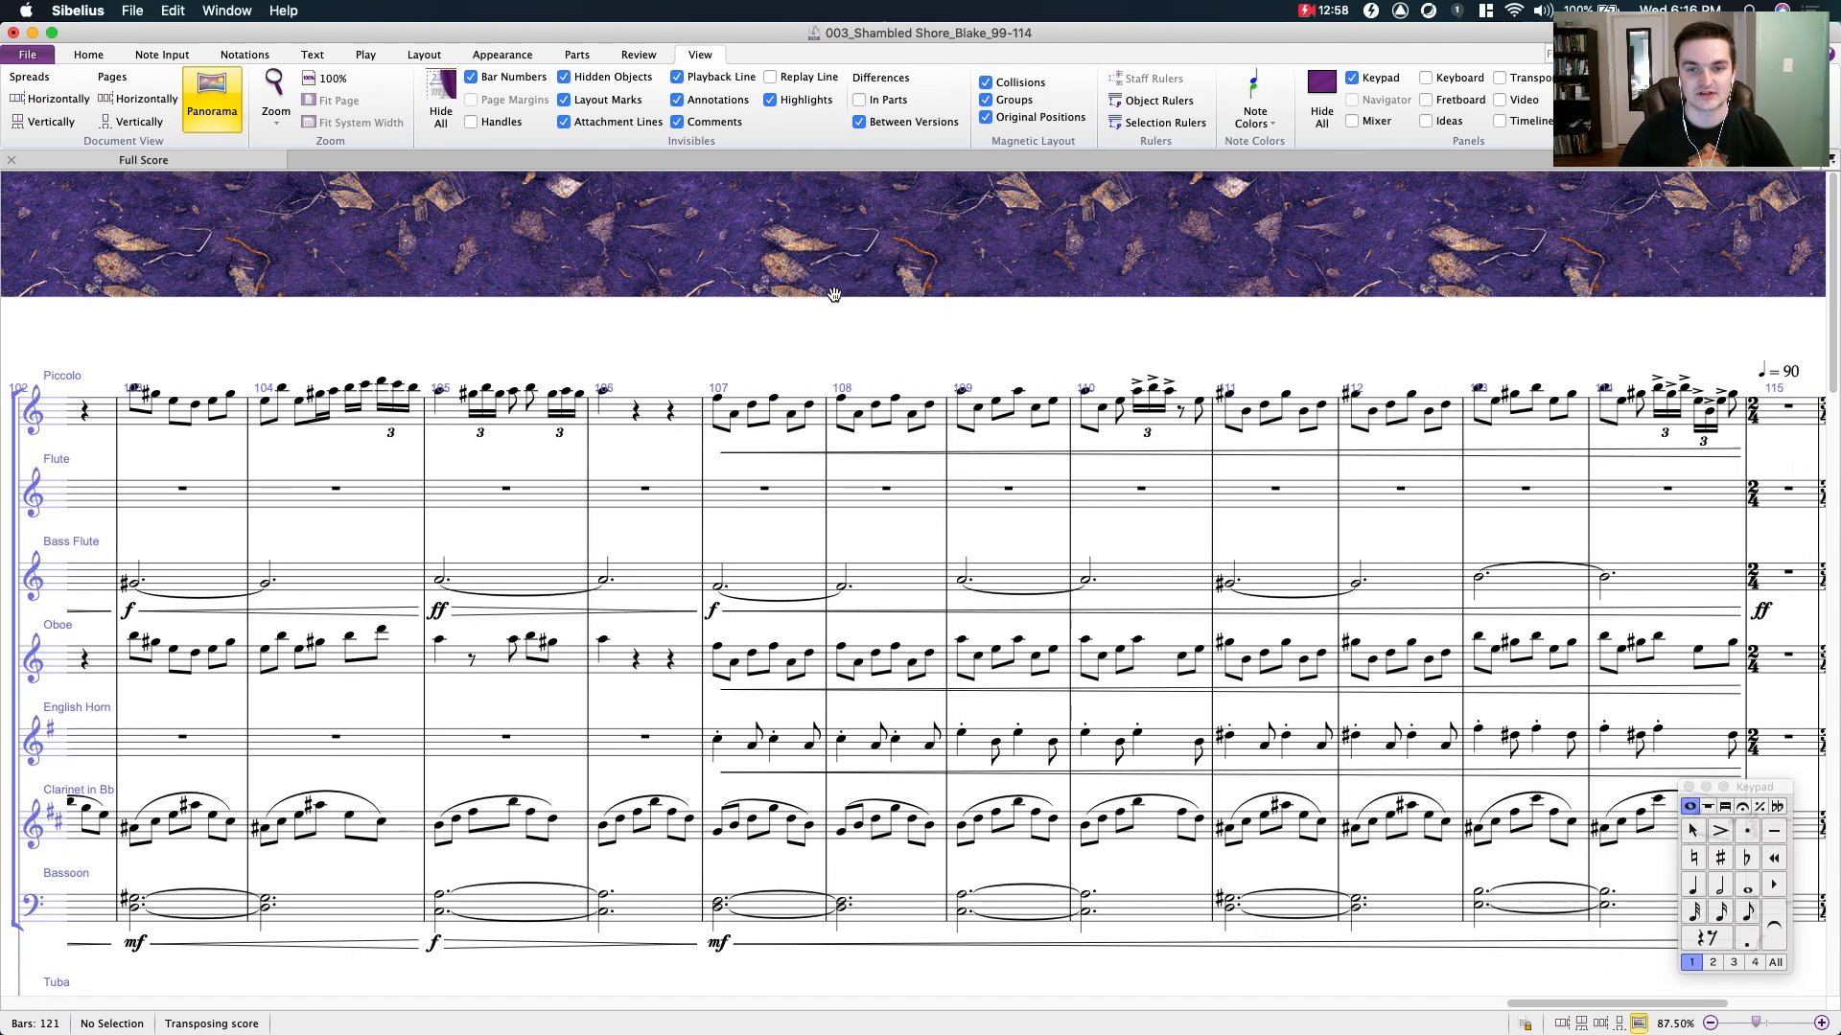
- Highlight bar 107 of the Piccolo staff, select its second and third notes, and enlarge the score to 150% for inspection
scroll(921, 301, left, 3)
click(845, 419)
scroll(733, 357, right, 3)
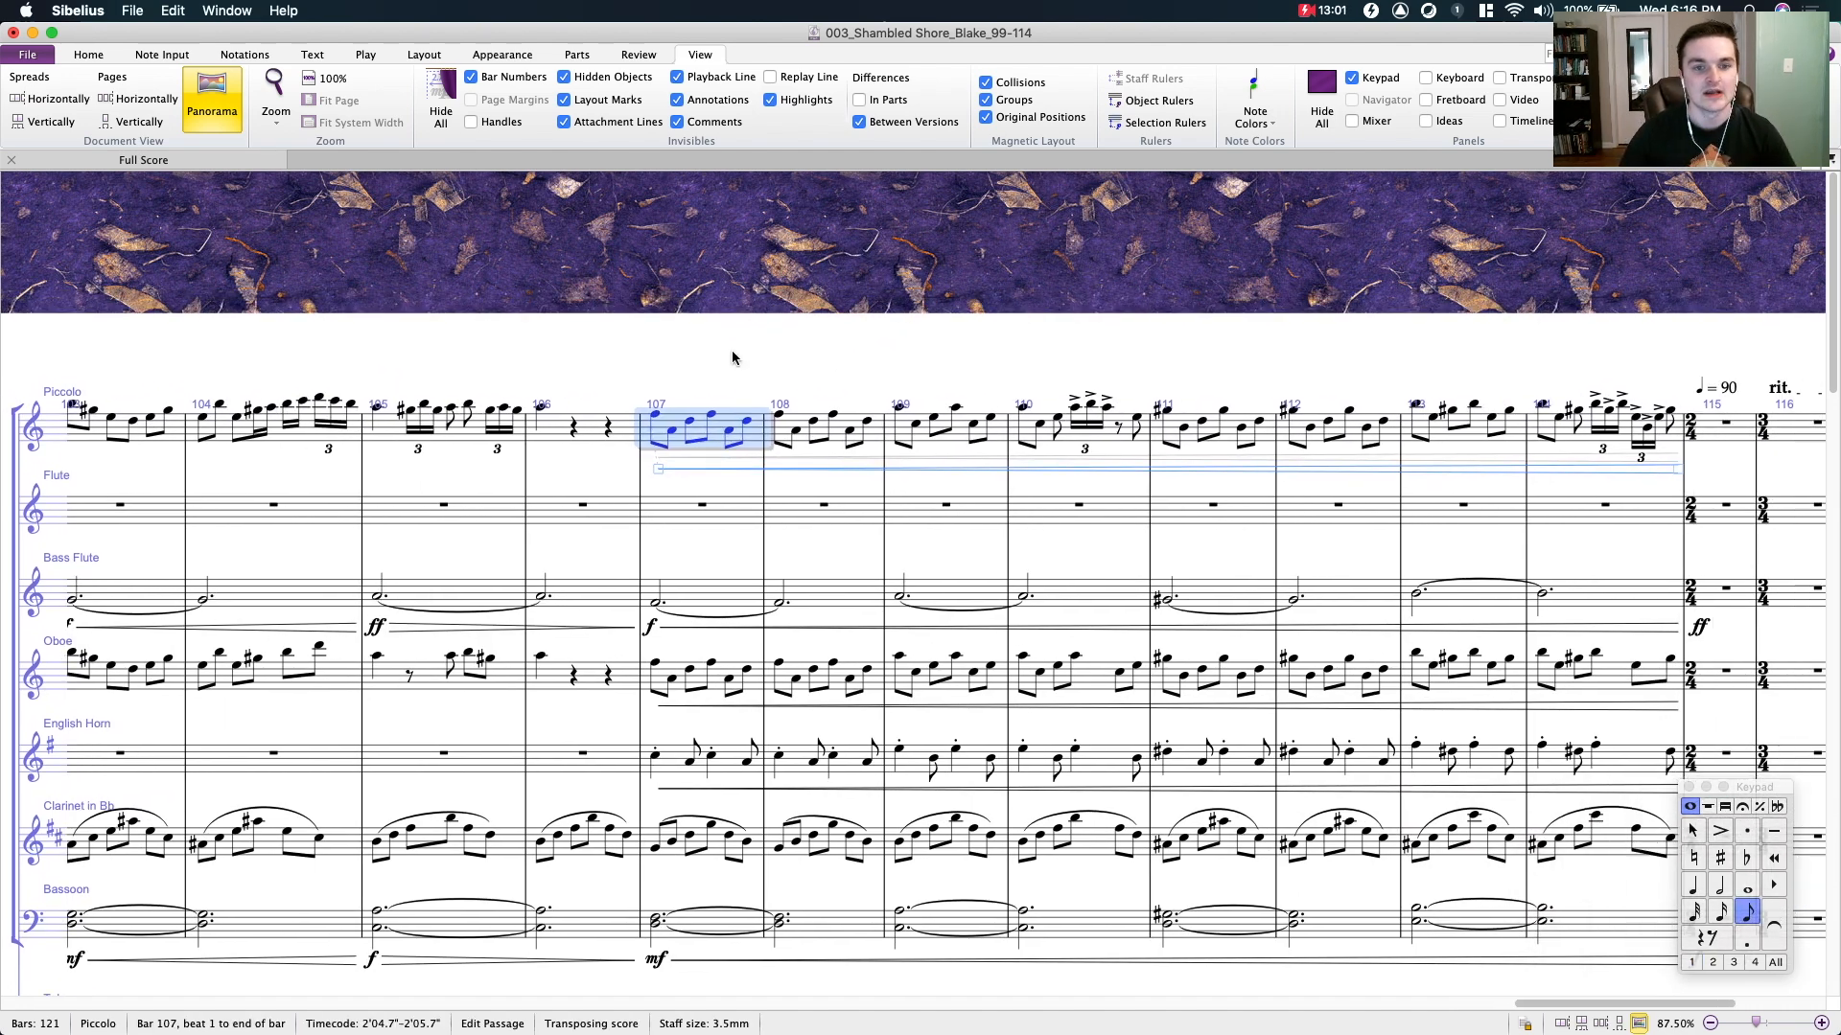
click(866, 421)
shift+click(693, 434)
click(676, 361)
click(671, 430)
super+click(690, 422)
key(super+equal)
key(super+equal)
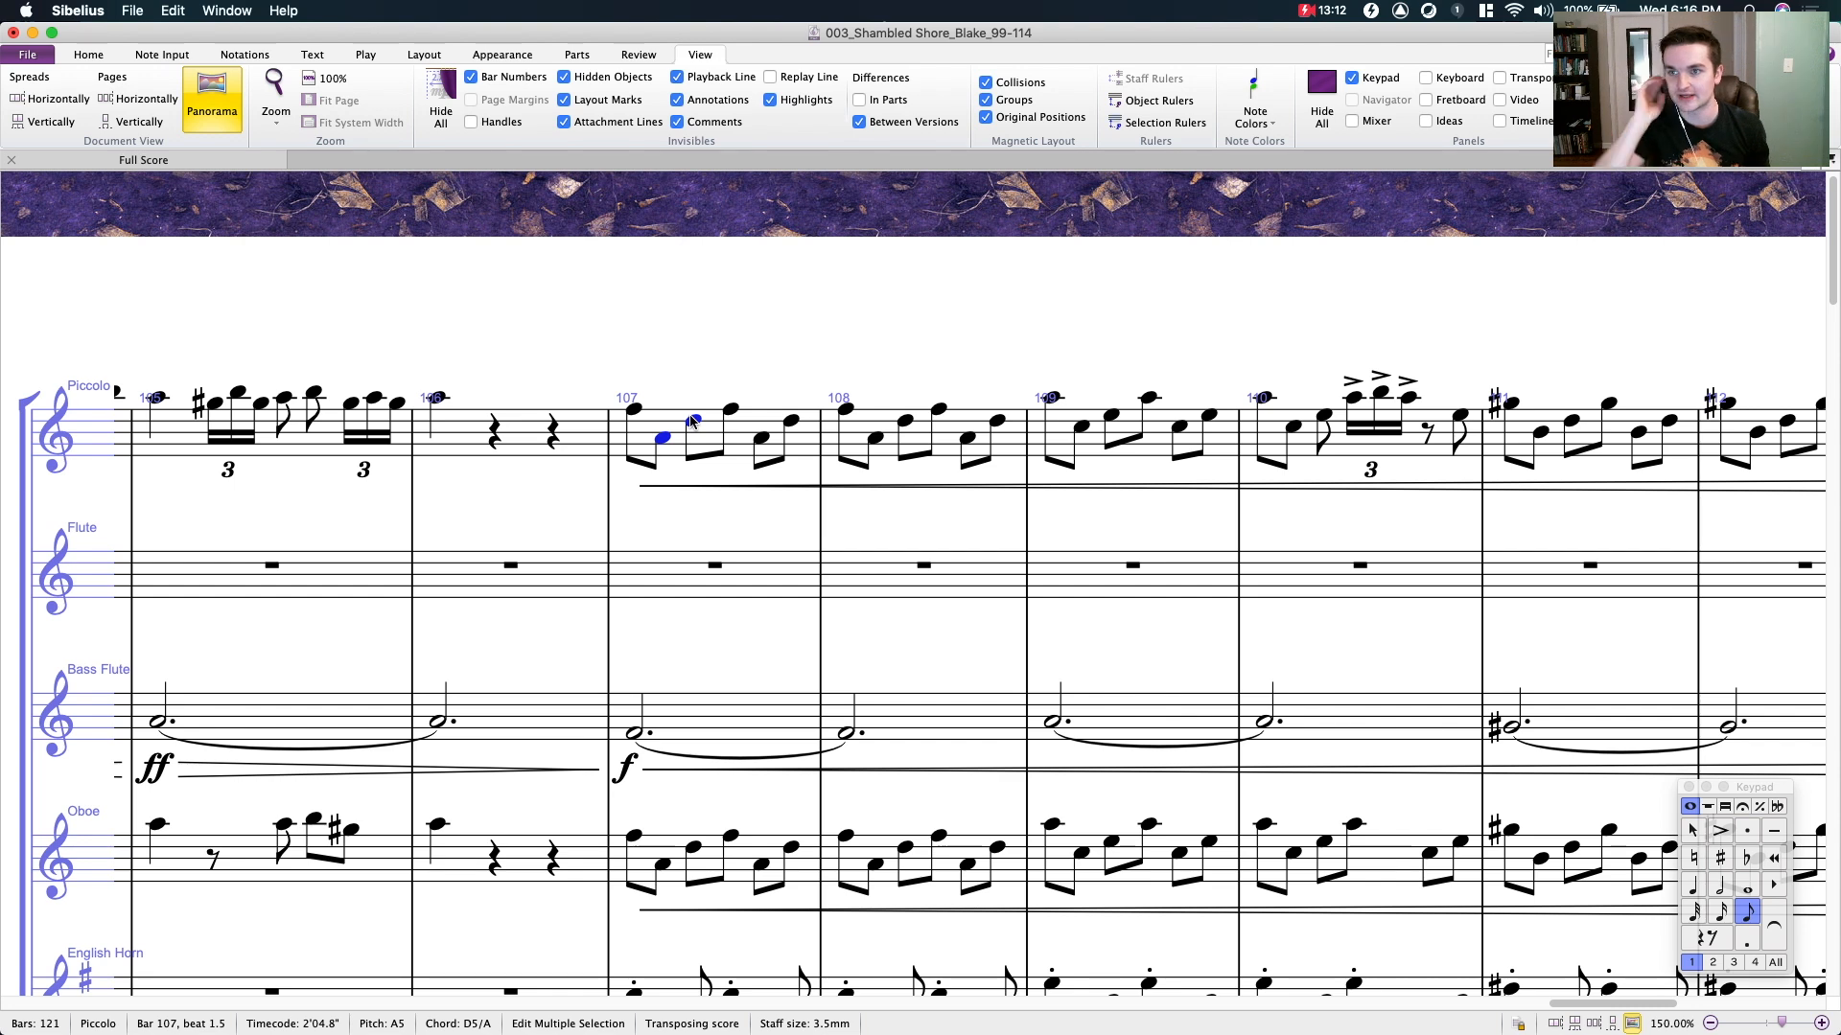
- Copy the piccolo passage in bar 107 into the same bar of the Flute staff
drag(739, 337, 866, 276)
click(815, 368)
alt+click(813, 547)
key(Escape)
click(880, 453)
drag(815, 321, 677, 312)
click(926, 379)
key(Escape)
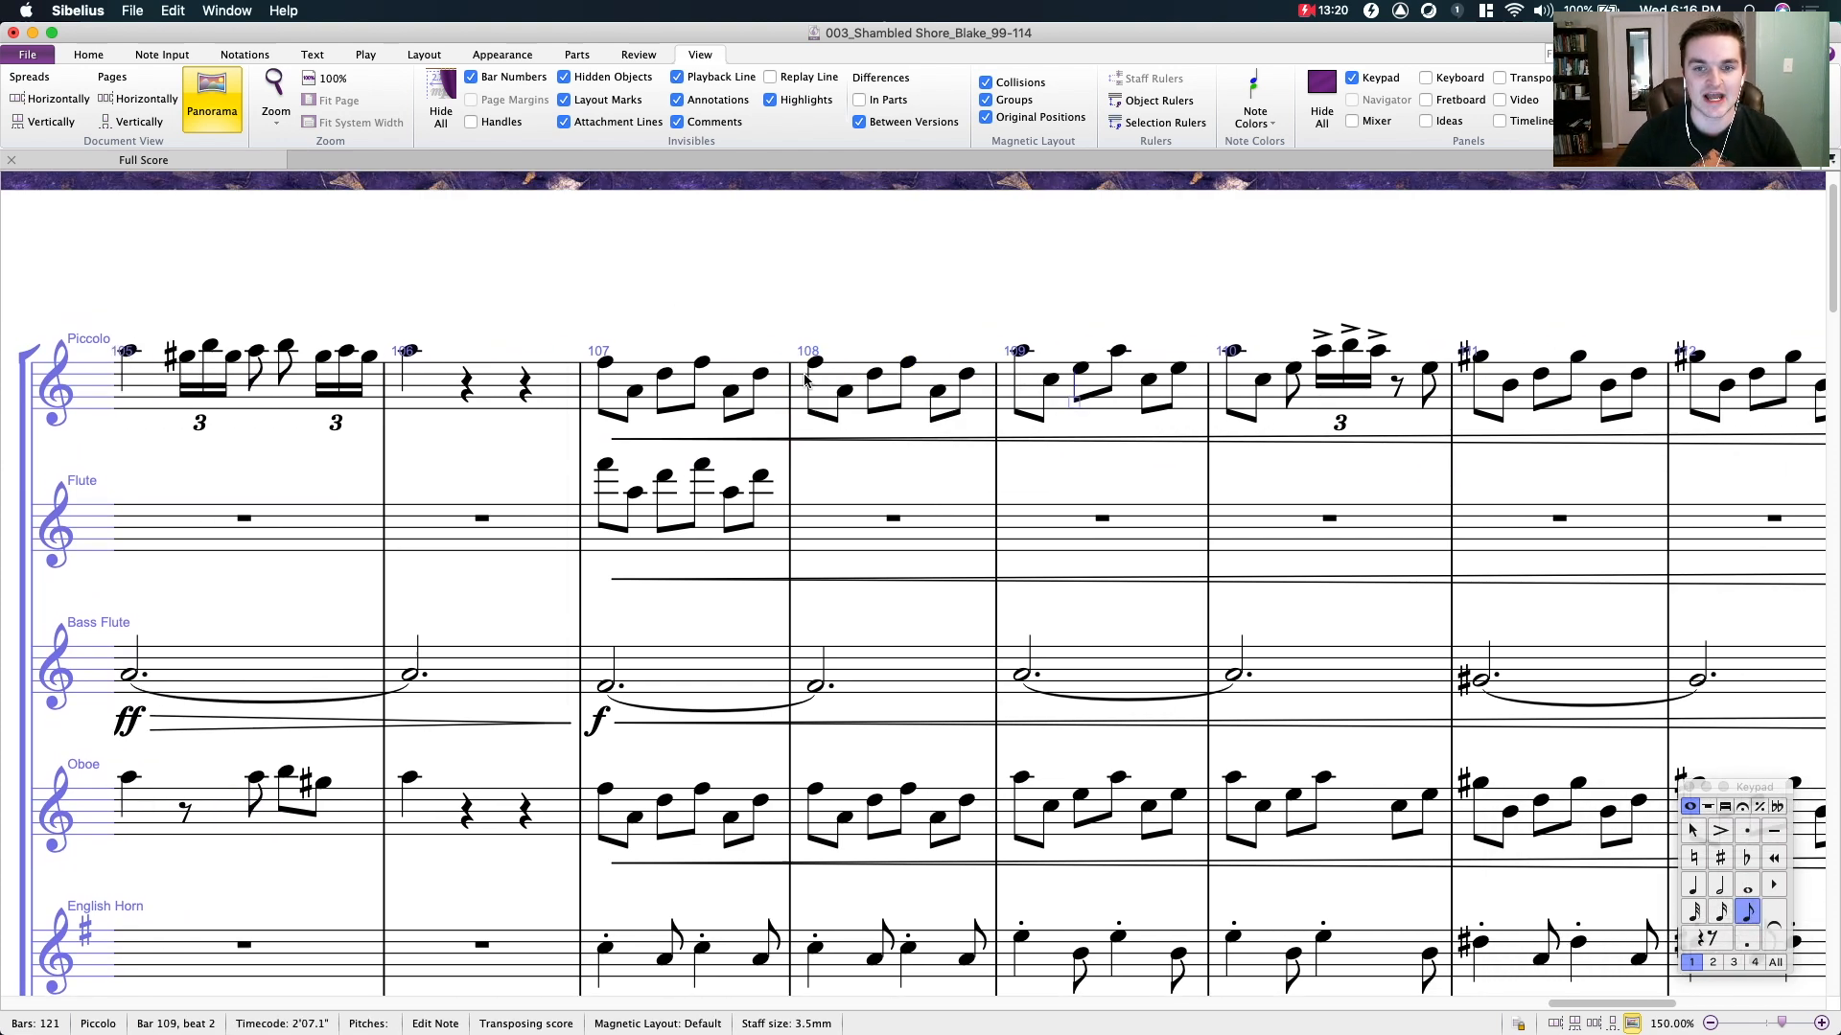
- Copy bars 107 to 109 of the piccolo into the Flute staff and play back the passage
click(744, 395)
shift+click(1157, 397)
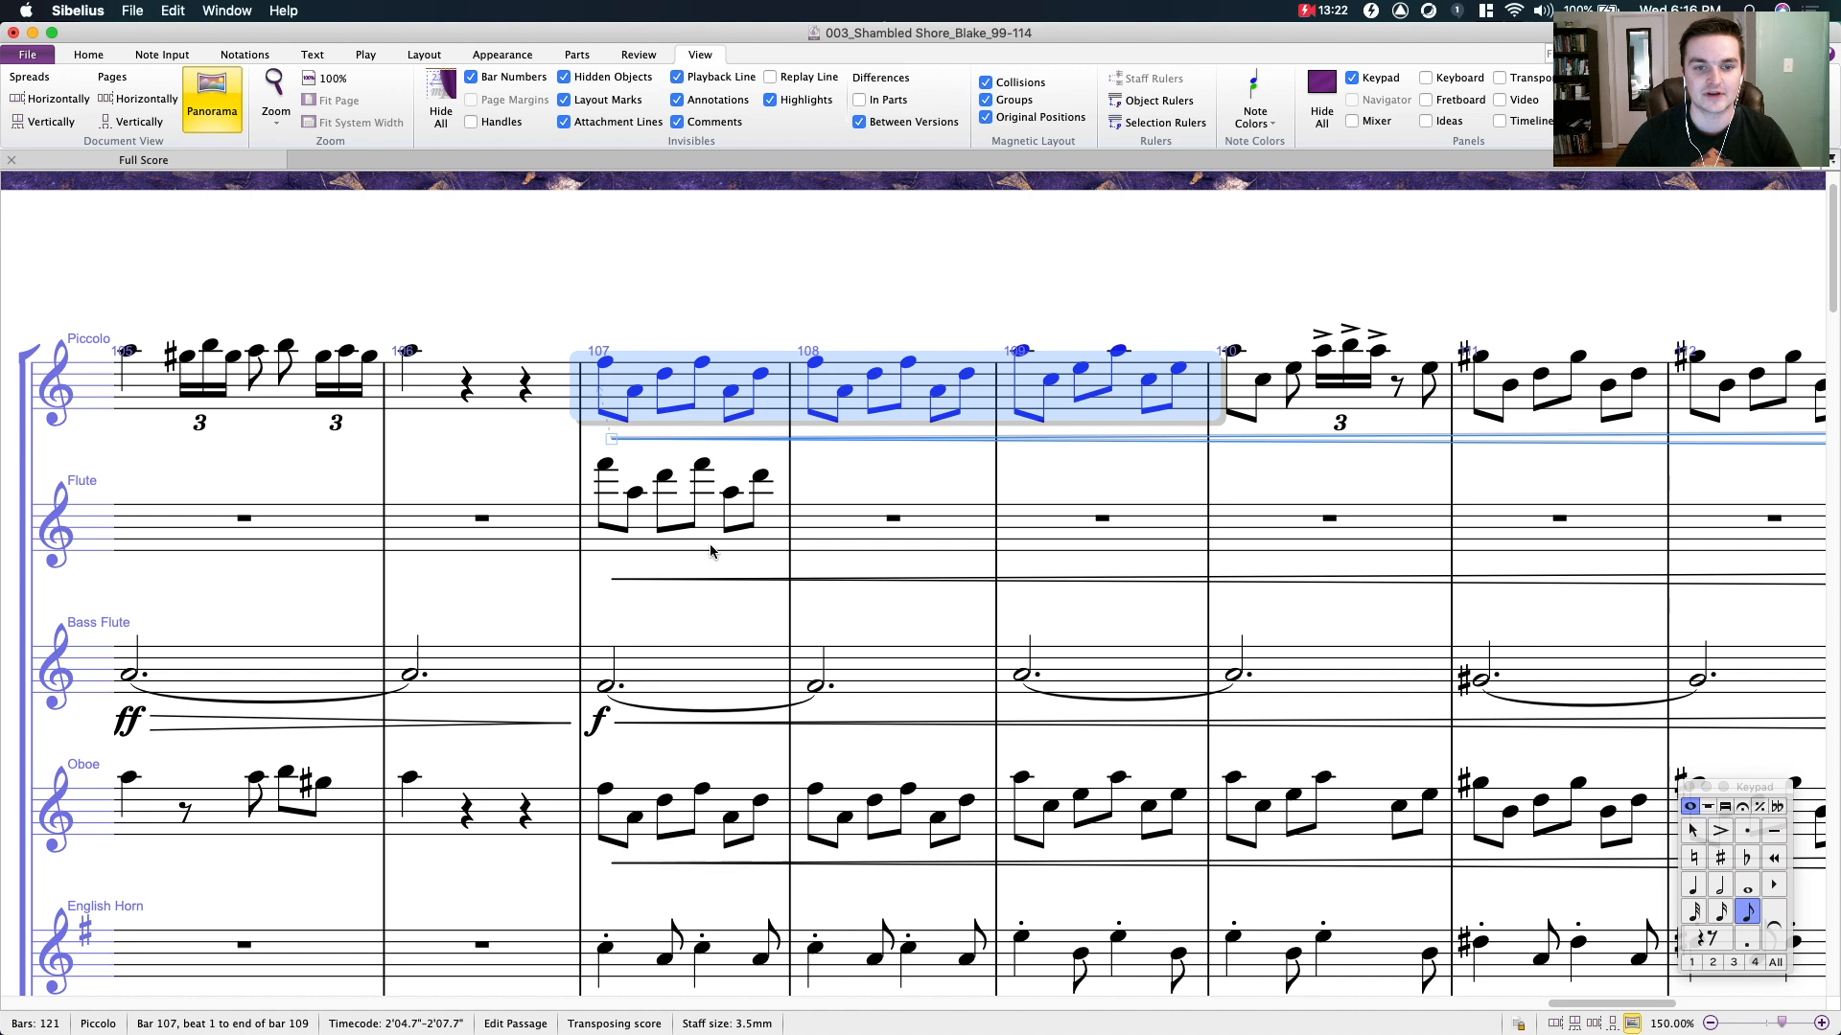
alt+click(769, 537)
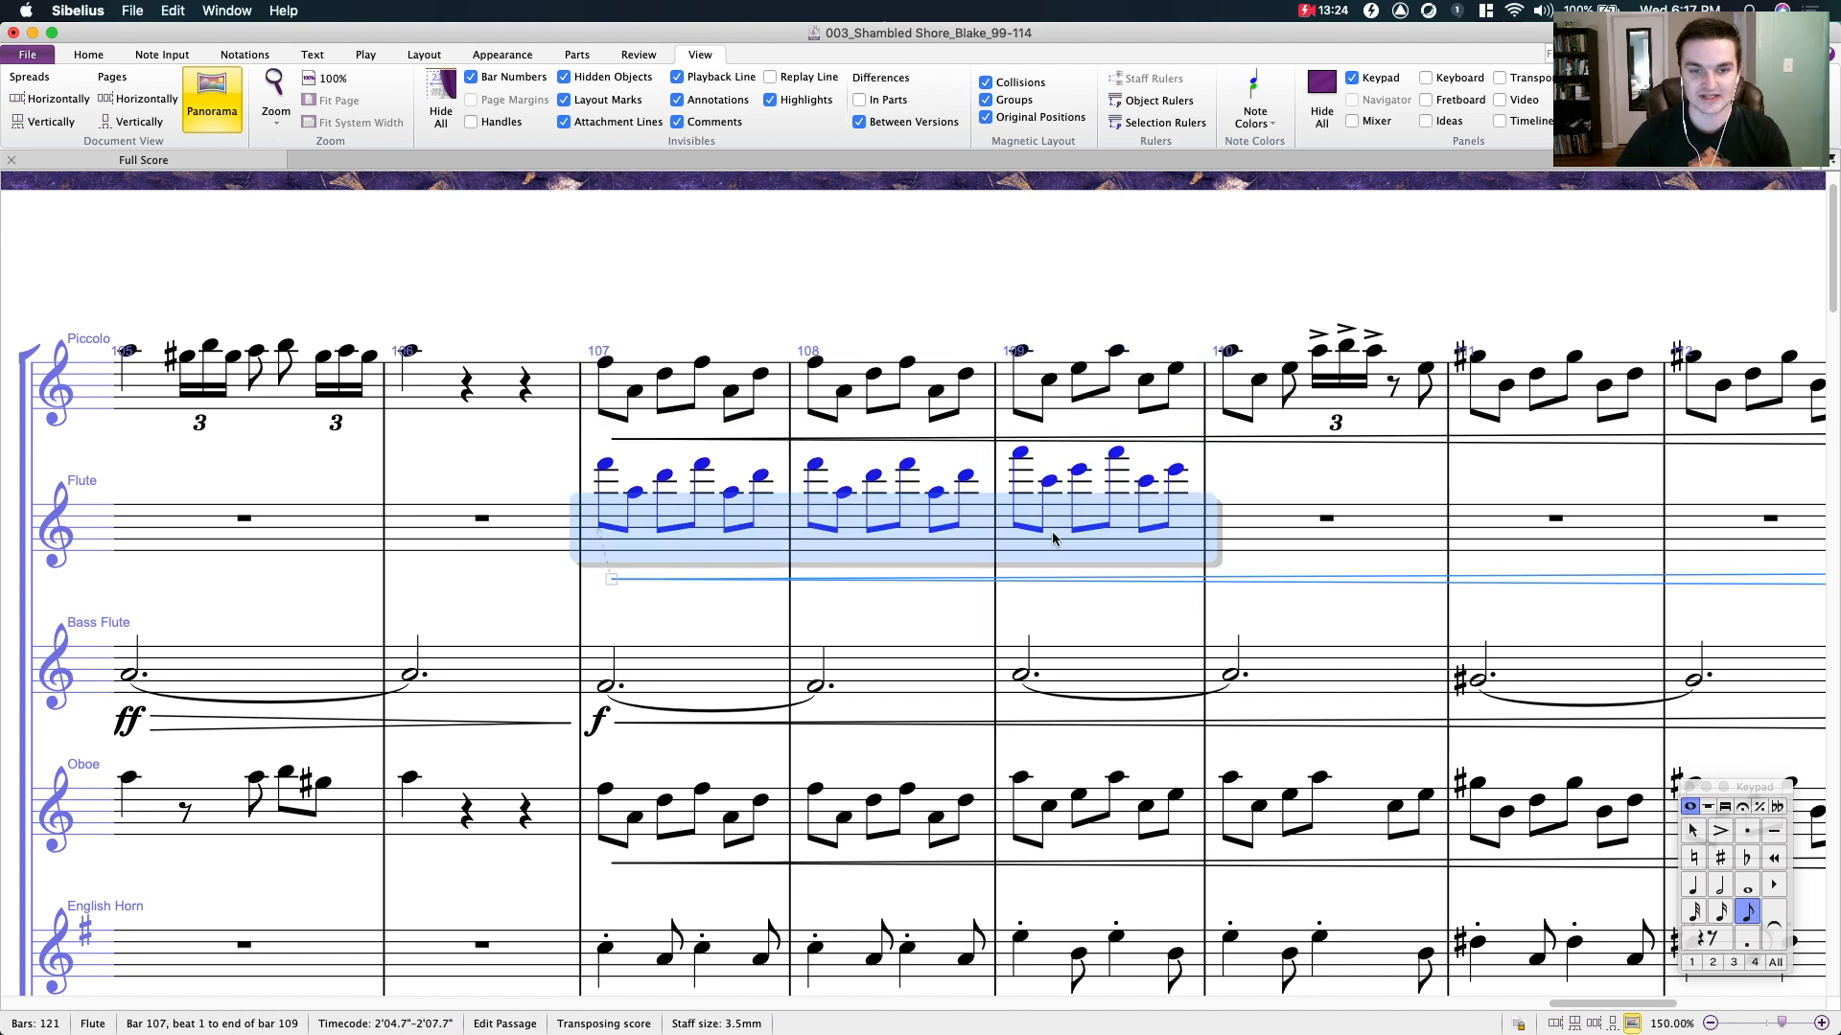
key(p)
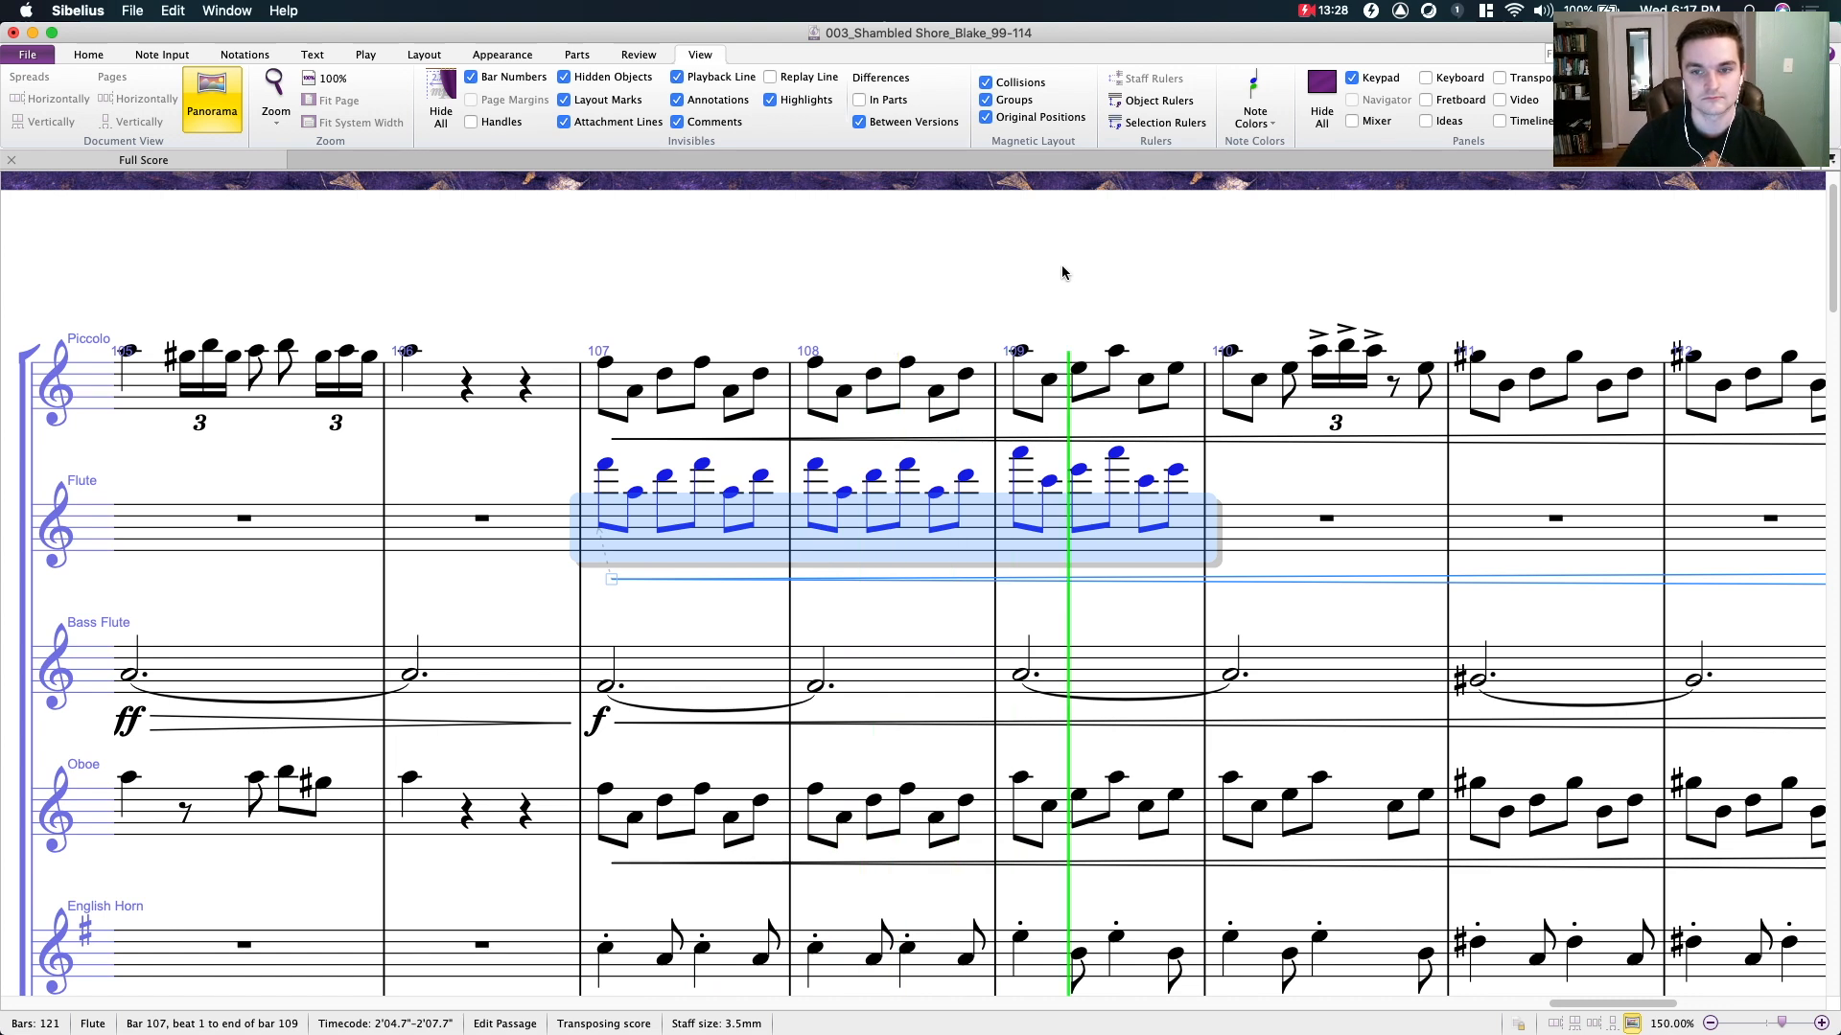
click(843, 233)
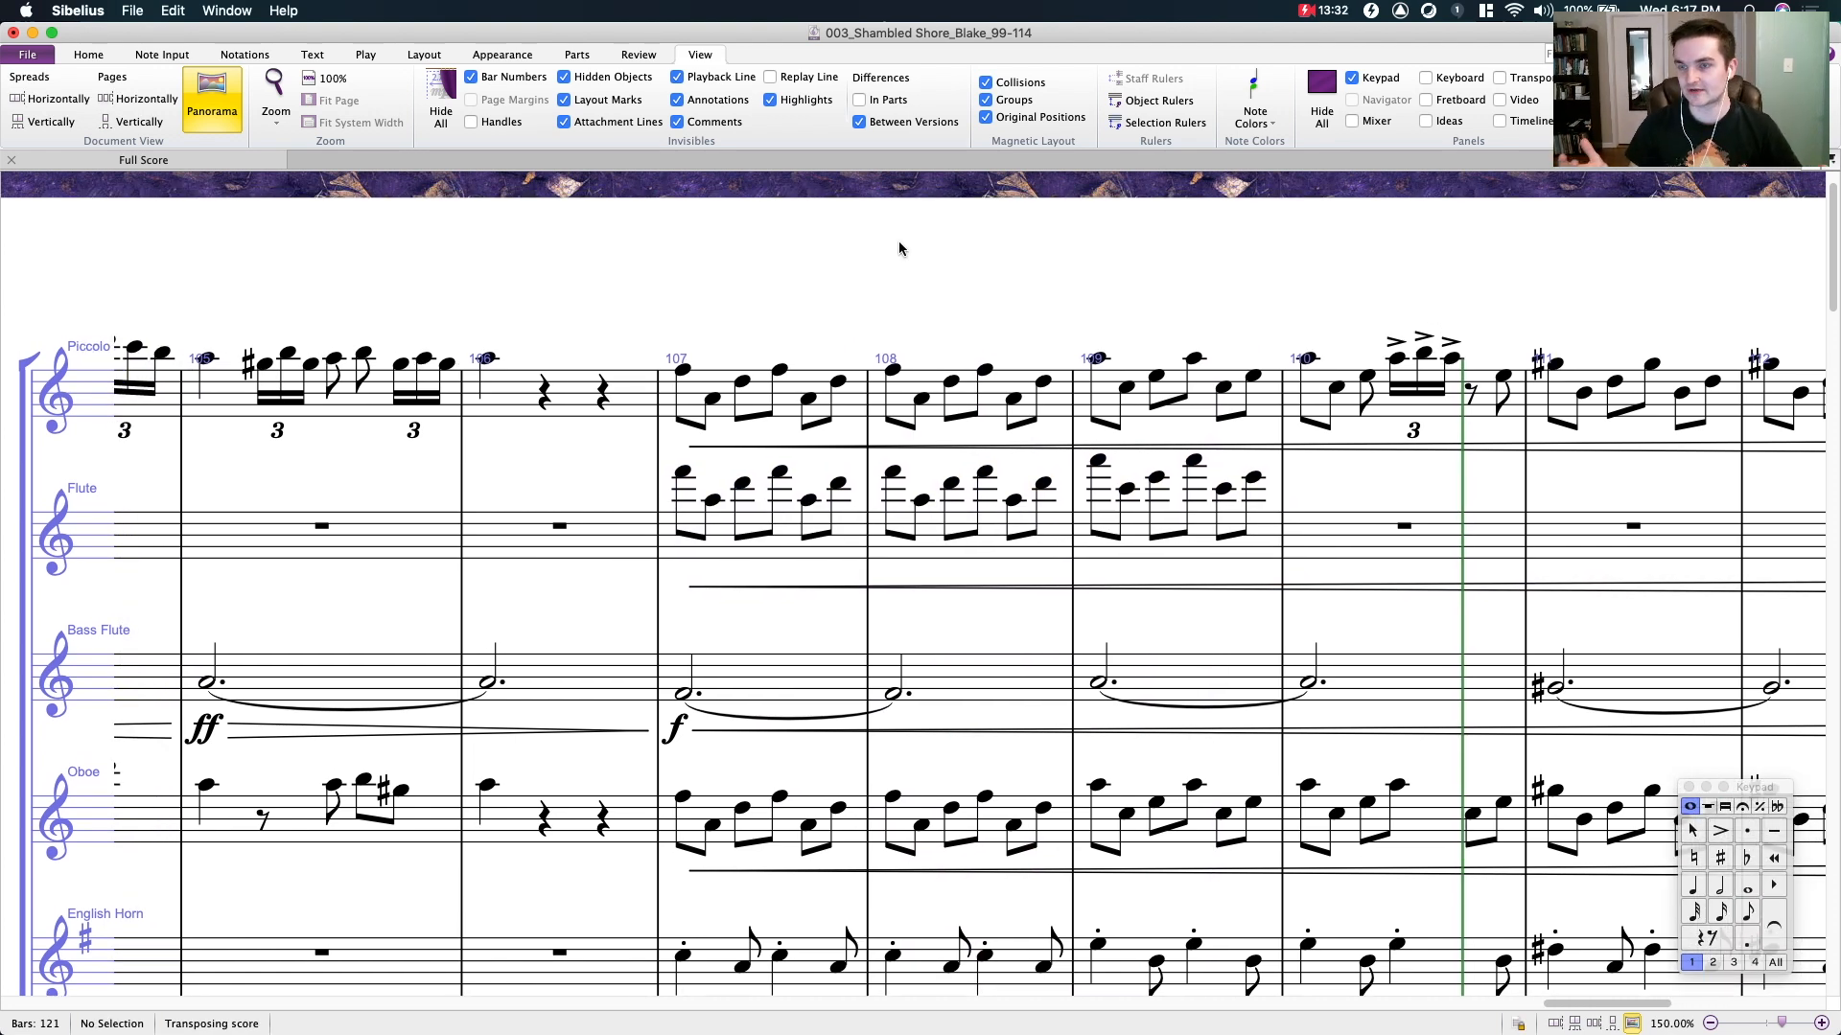
- Highlight bars 107 to 109 of the Flute staff and undo the three-bar copy
click(832, 525)
shift+click(1139, 538)
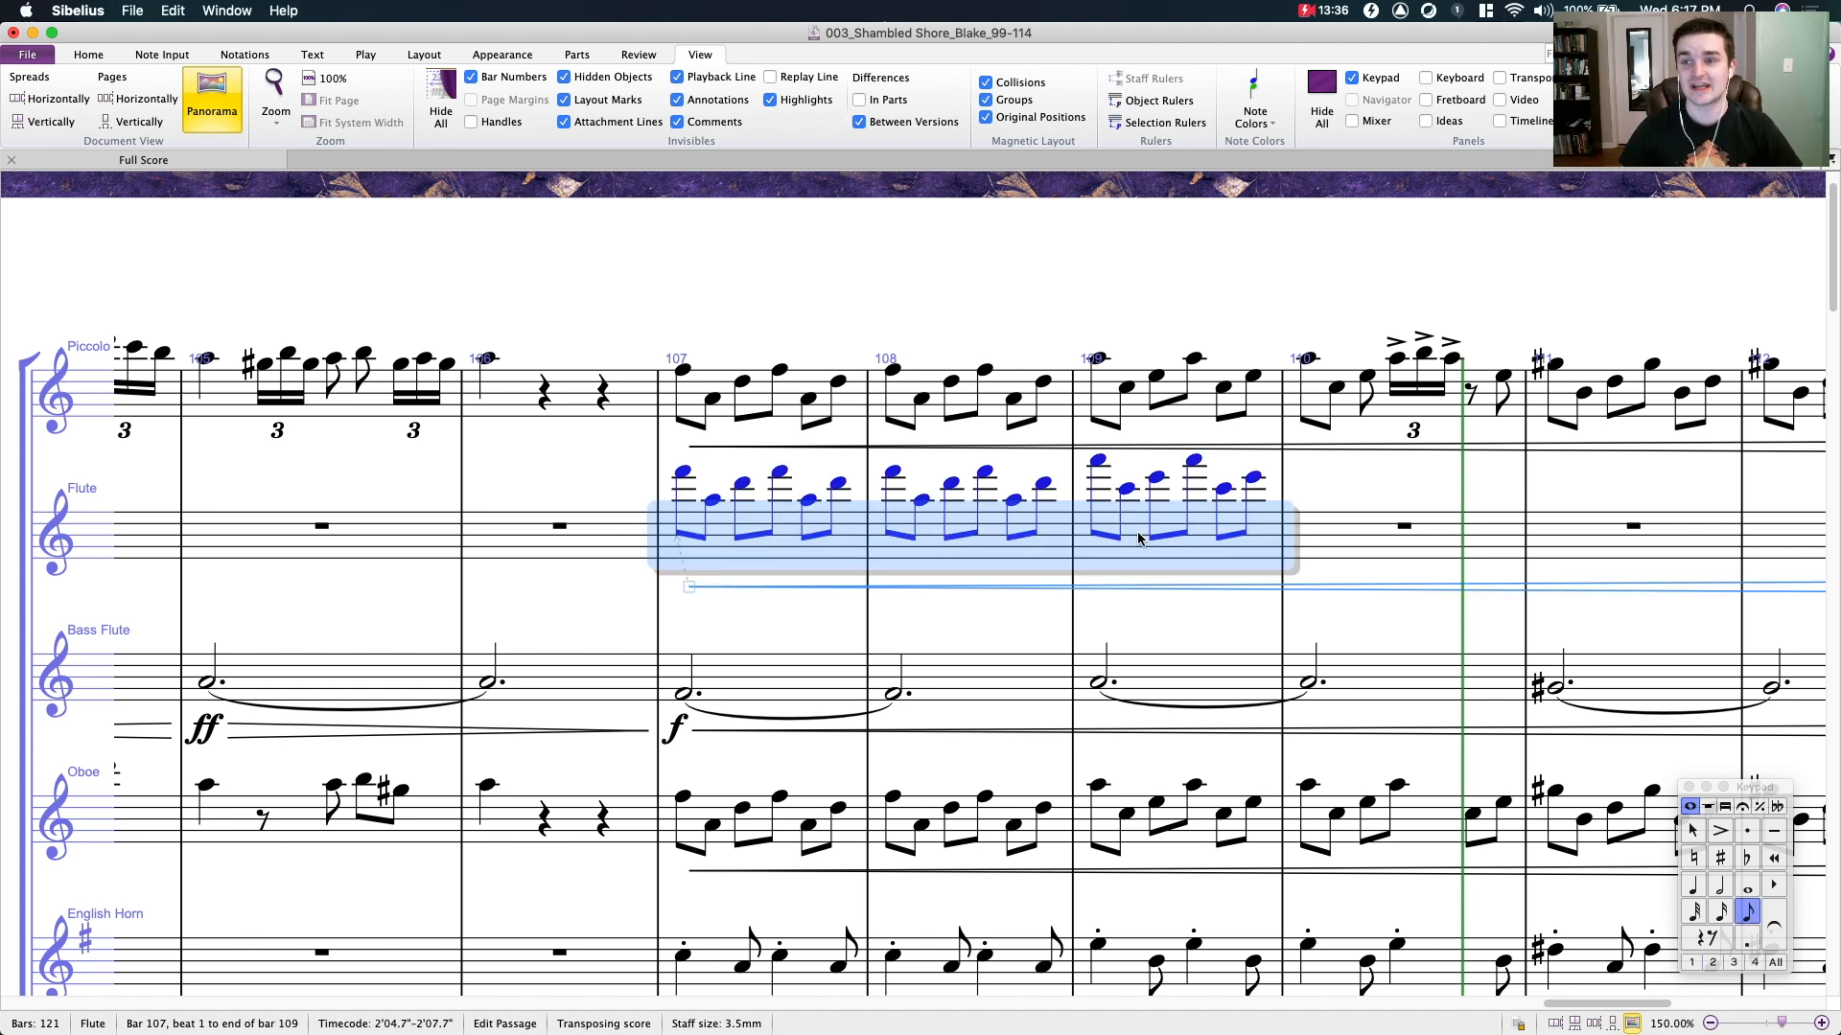
key(super+z)
key(super+z)
key(super+z)
key(super+z)
key(super+z)
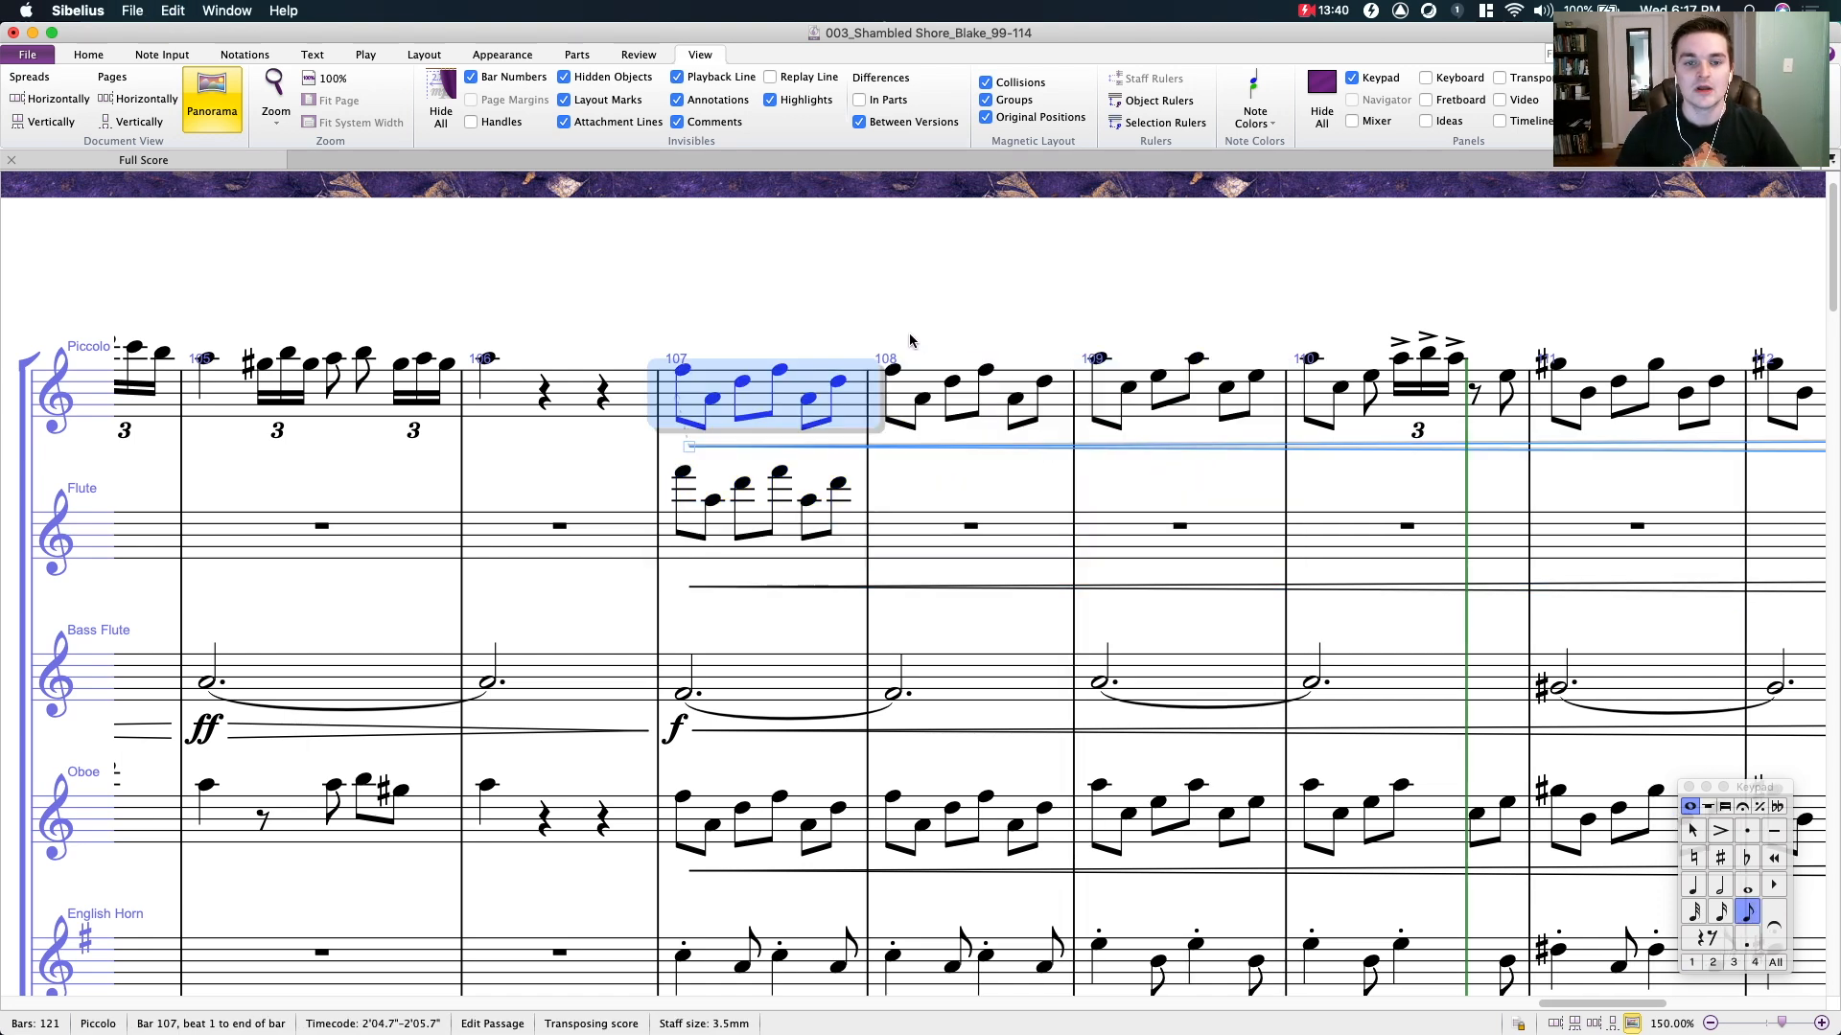
- Examine the piccolo and flute staves through bar 114, and reduce the zoom to 87.5%
drag(760, 304, 886, 306)
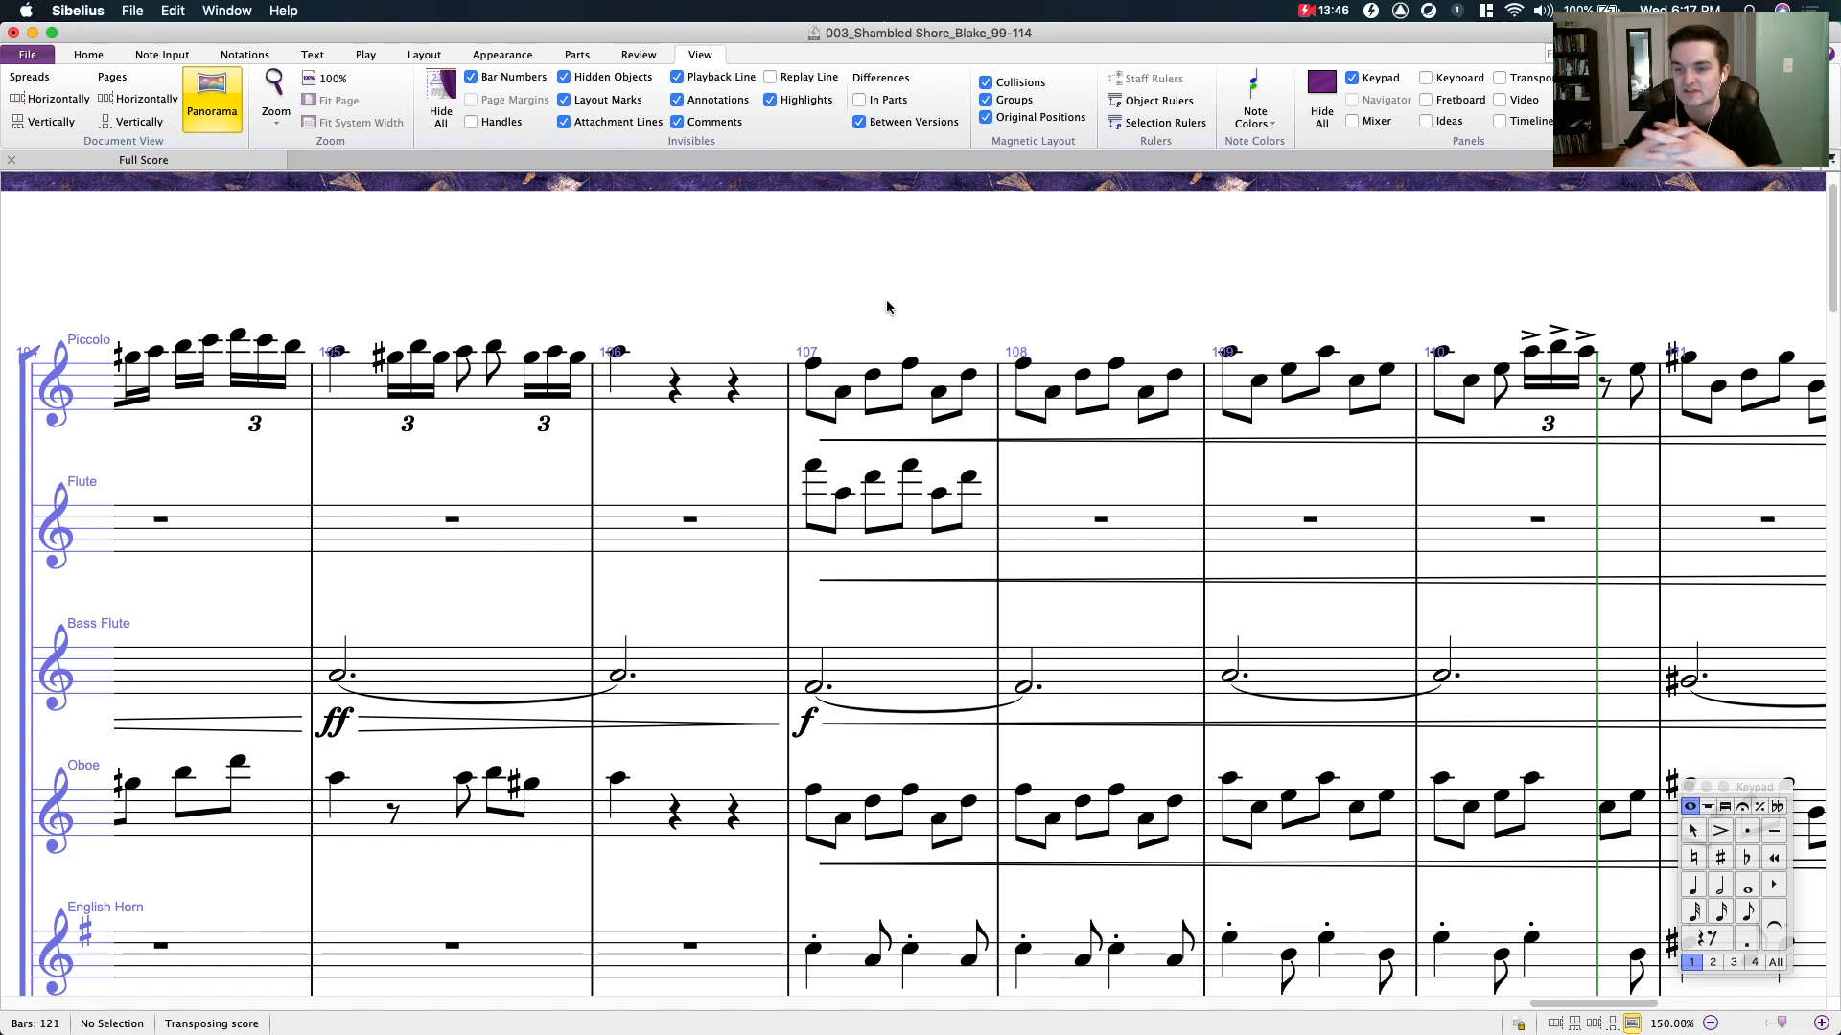
scroll(886, 299, right, 10)
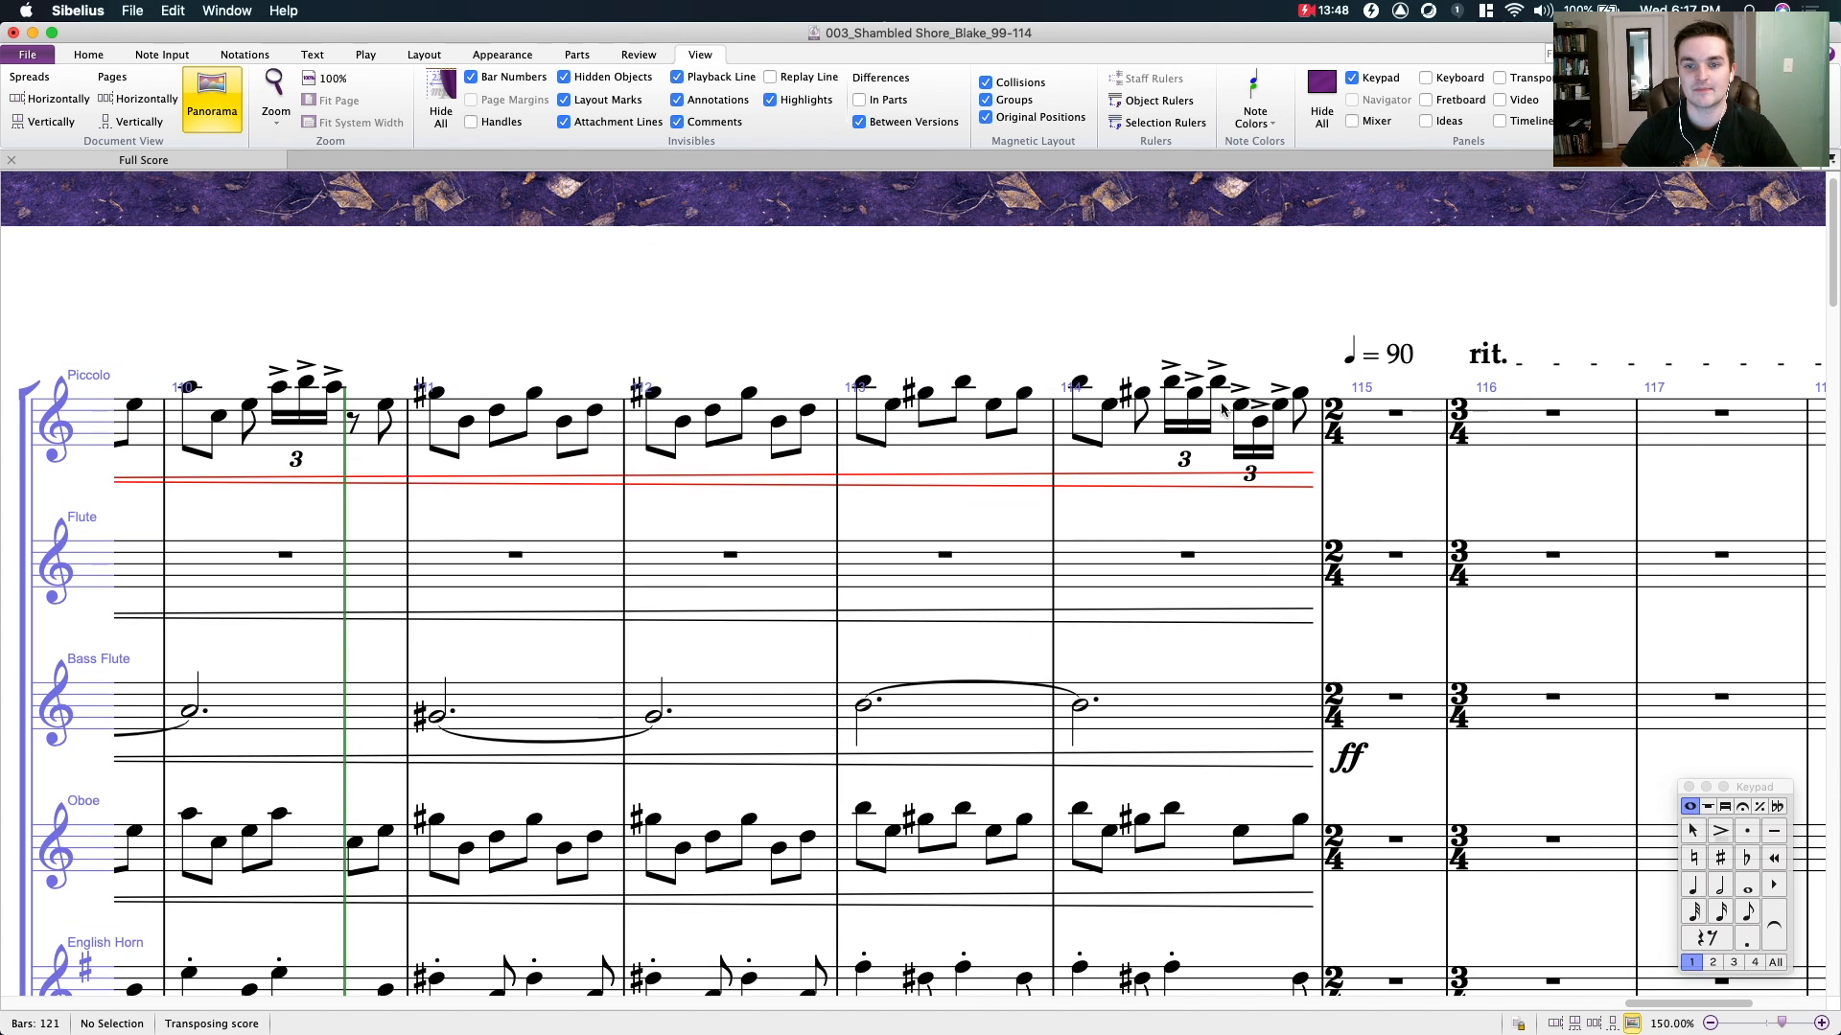
click(1156, 428)
drag(821, 300, 1236, 304)
drag(623, 292, 990, 281)
scroll(991, 281, down, 6)
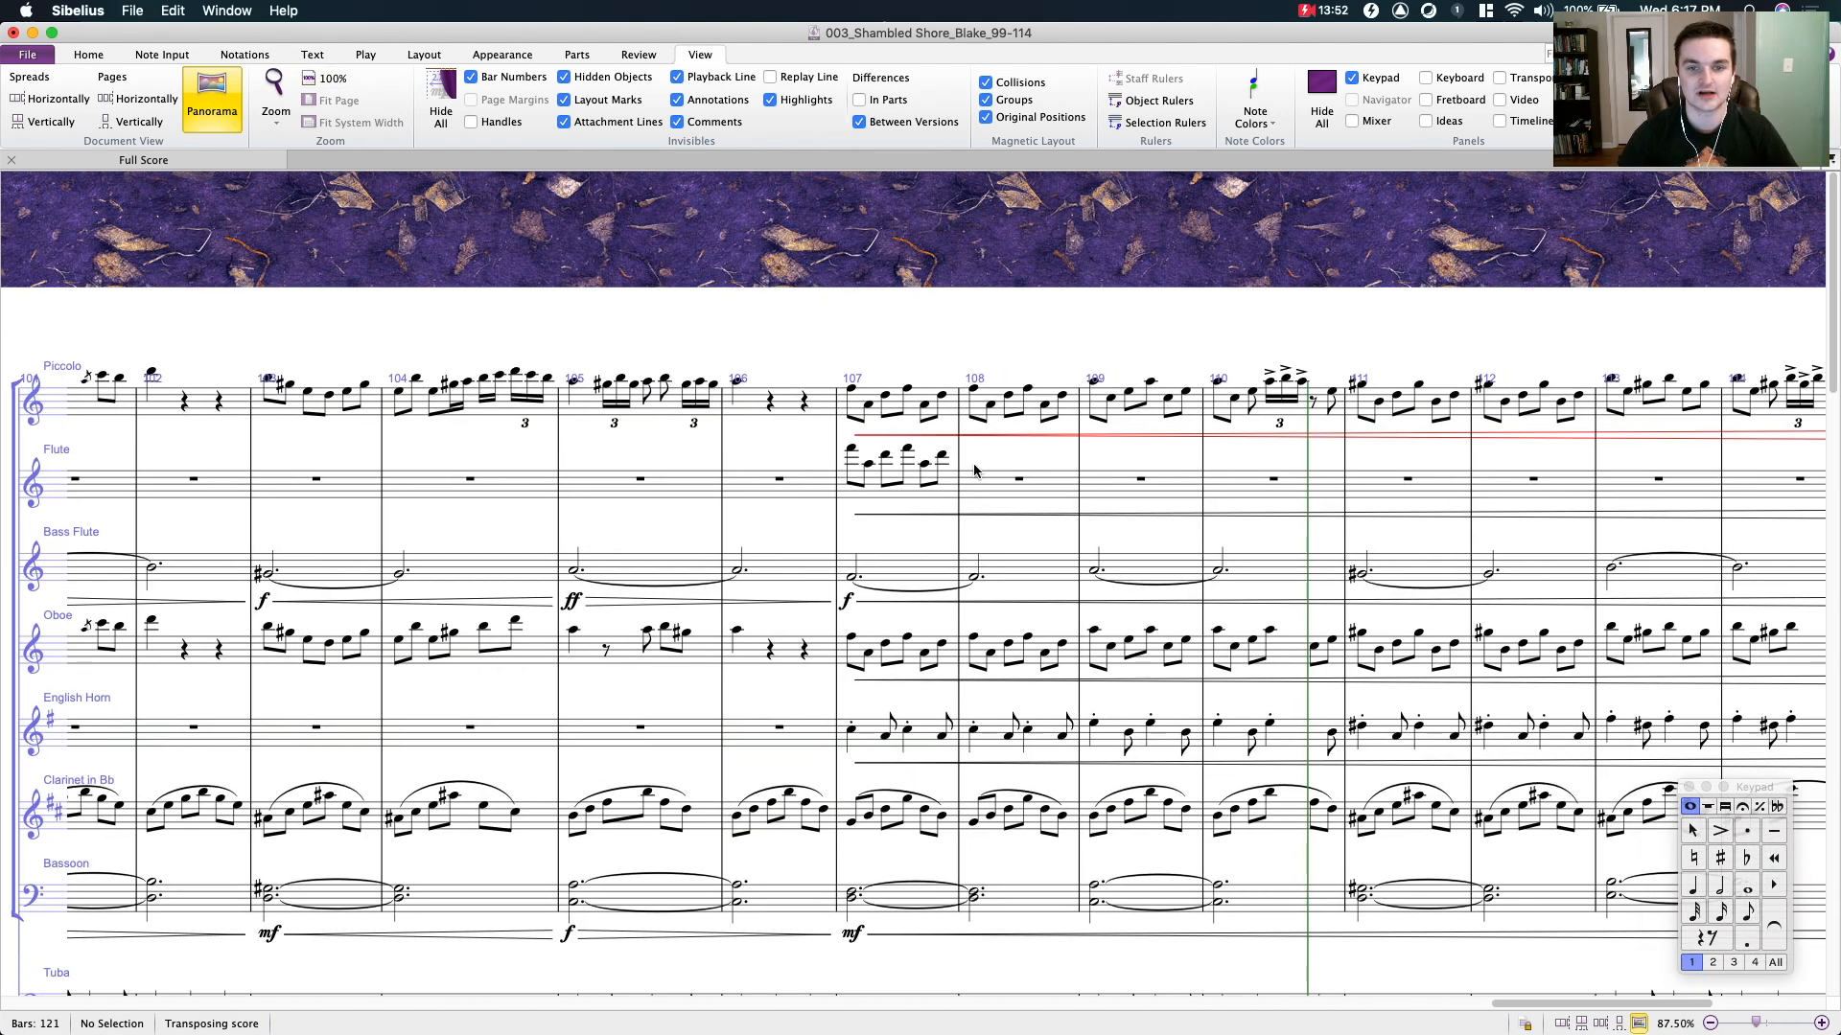
- Delete the copied notes and hairpin starting in bar 107 of the Flute staff
click(912, 483)
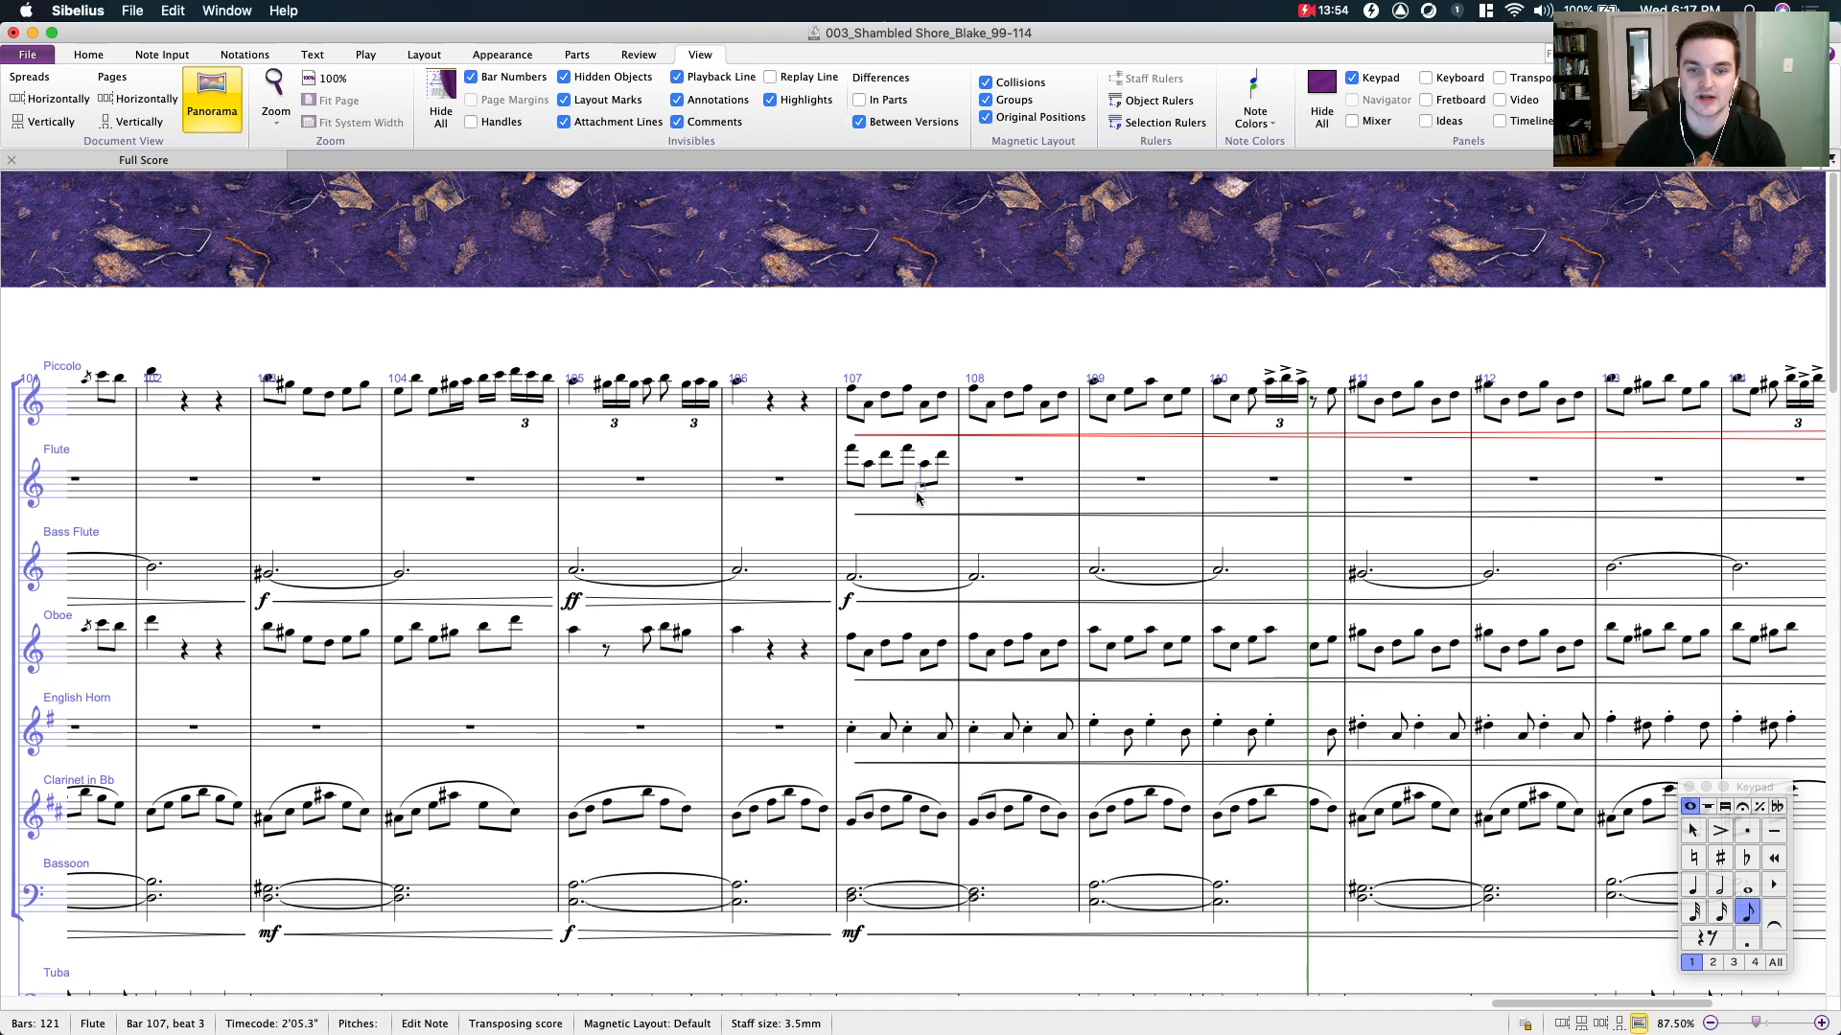
click(920, 499)
key(Delete)
key(Escape)
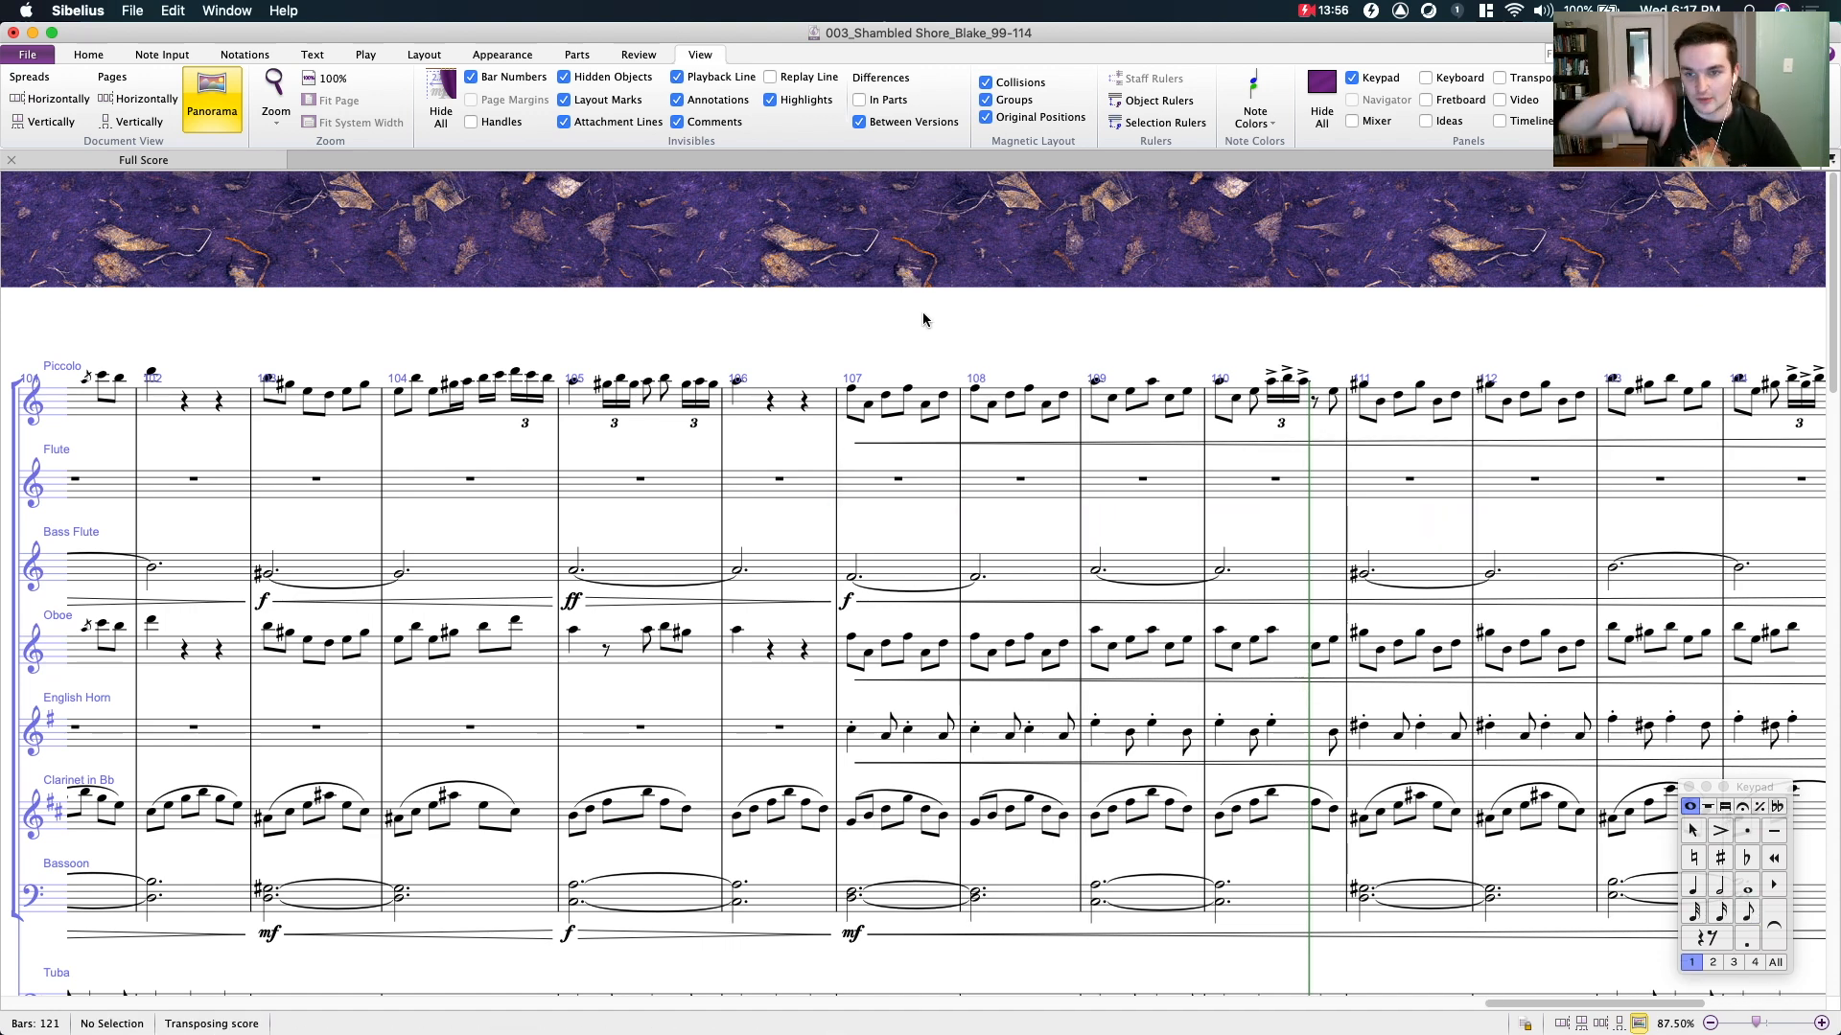
- Zoom out to 62.5% and examine the woodwind, tuba and percussion staves from bar 98 to bar 115
drag(947, 298, 951, 297)
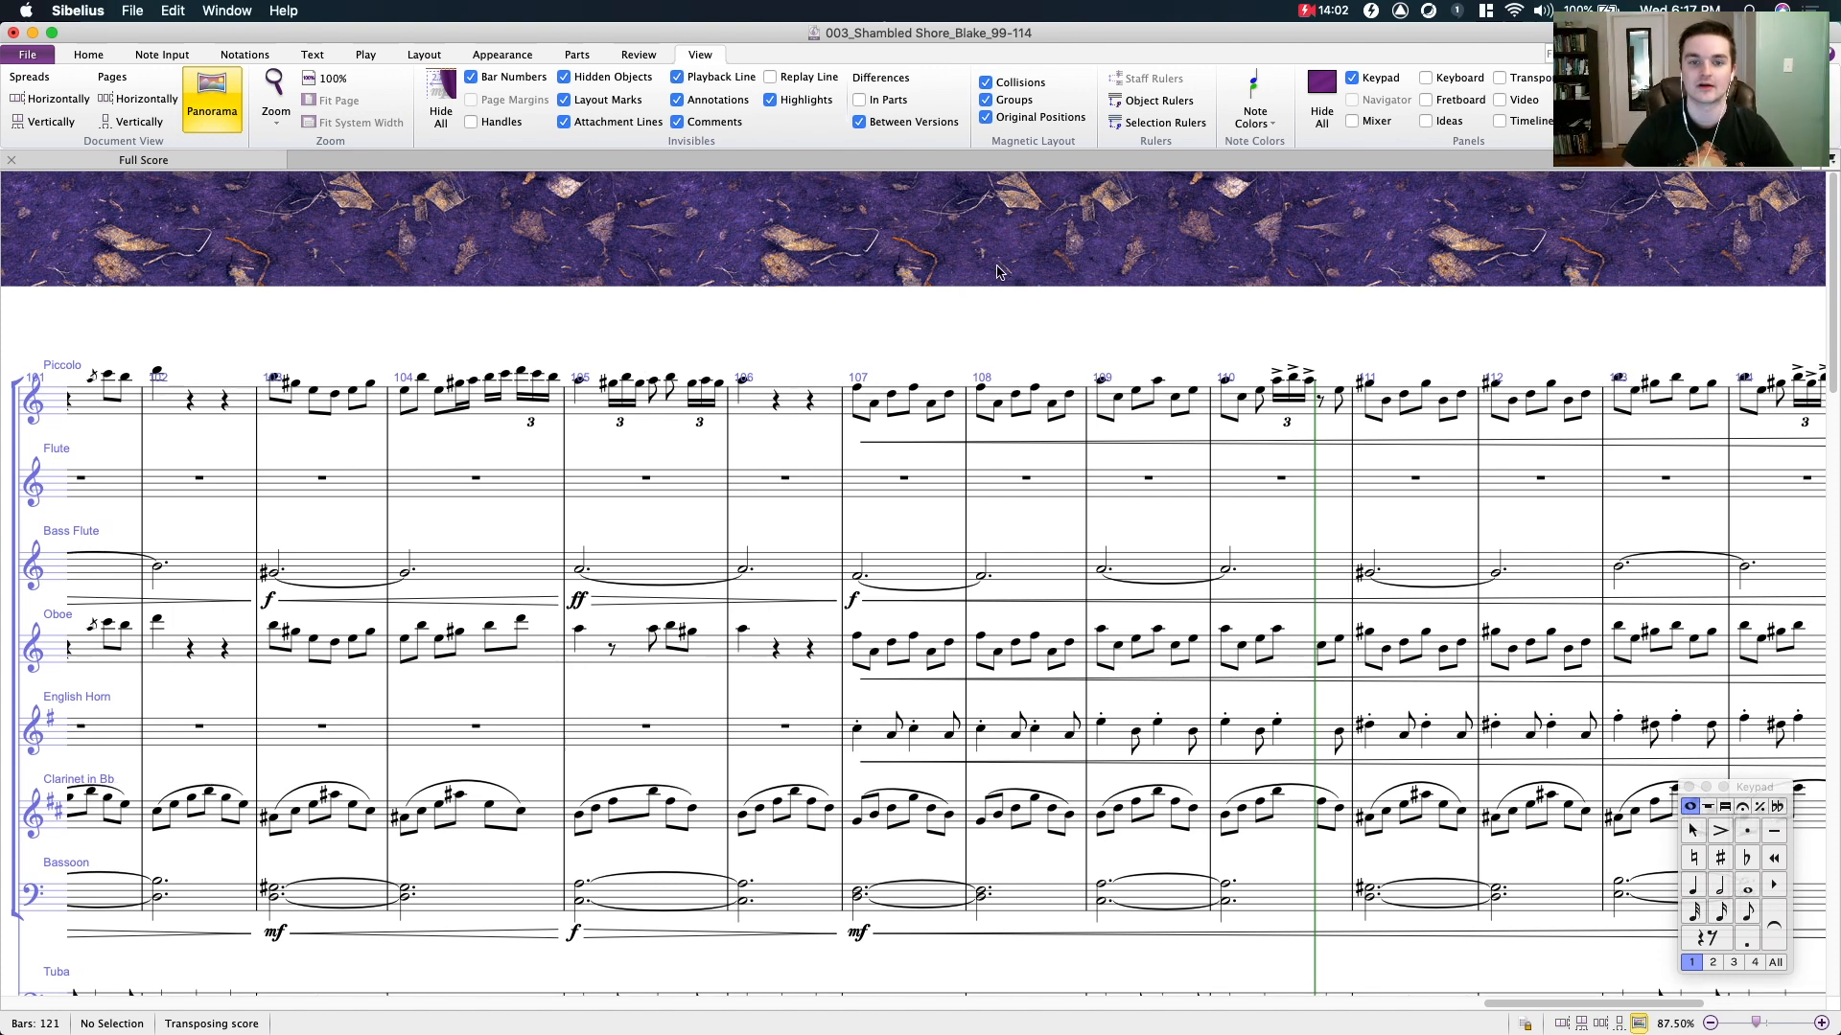
drag(994, 272, 1056, 265)
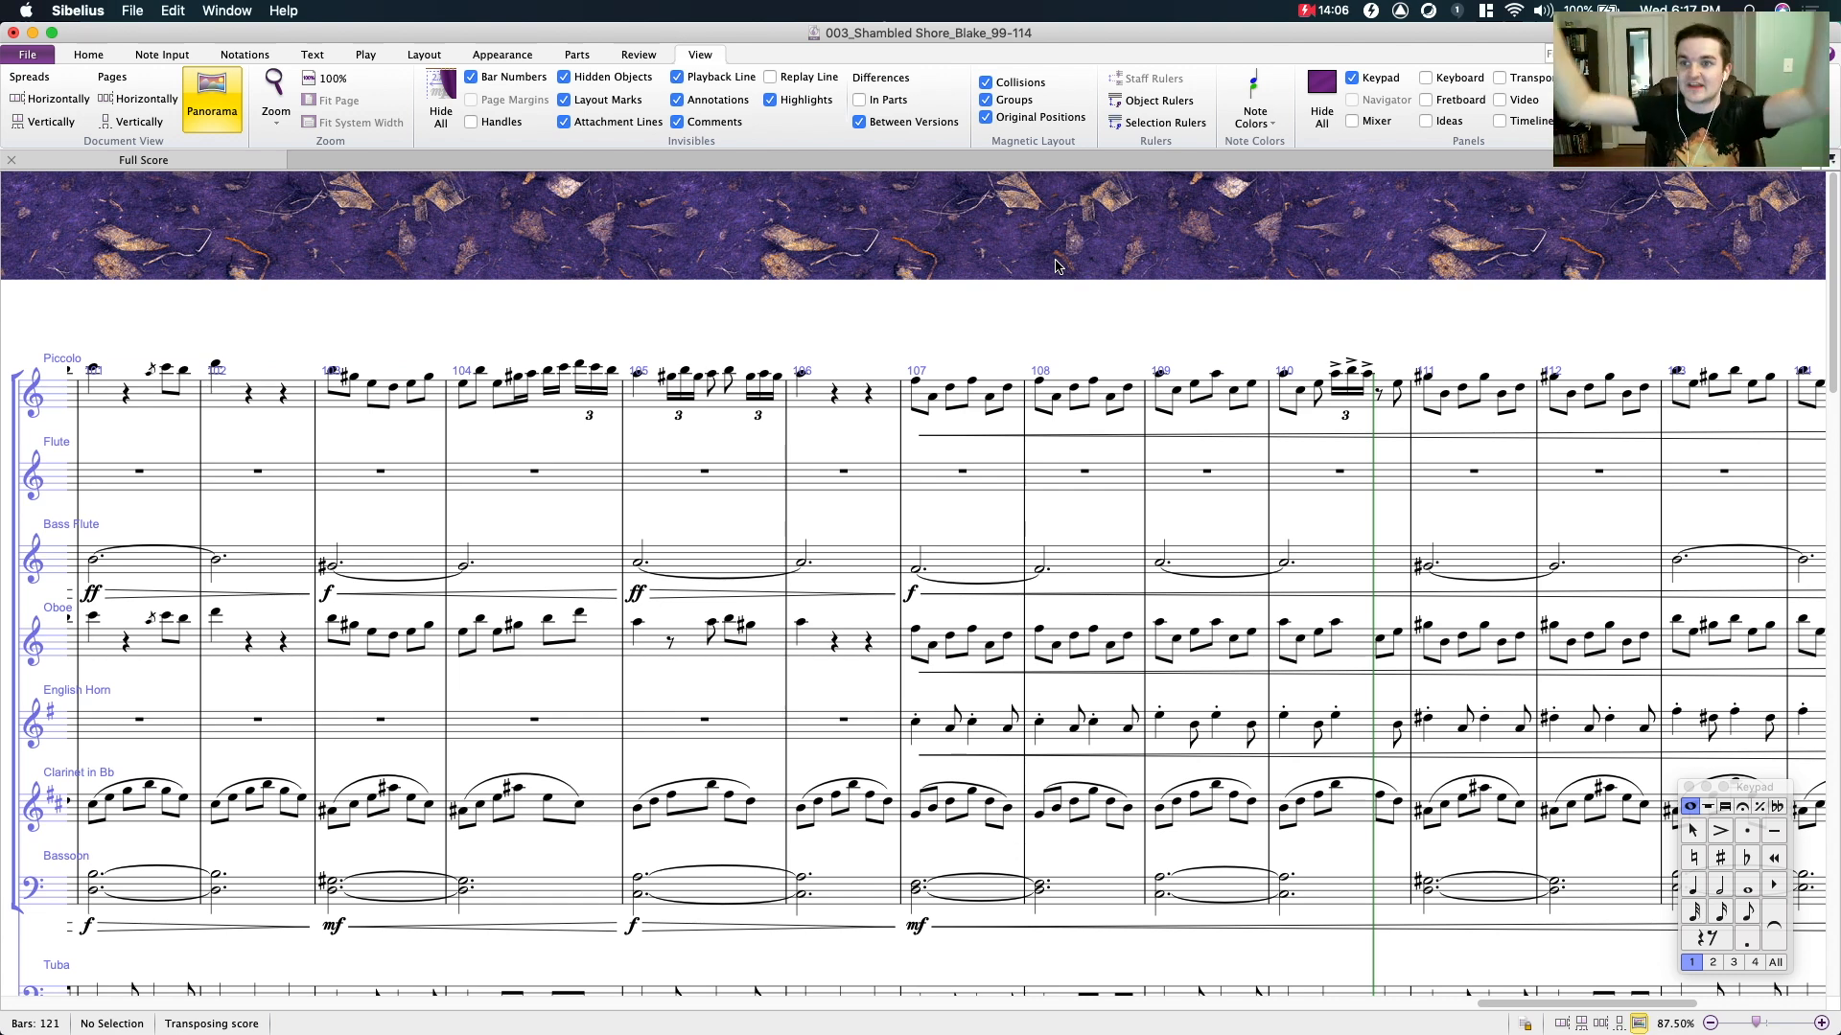
key(super+minus)
key(super+minus)
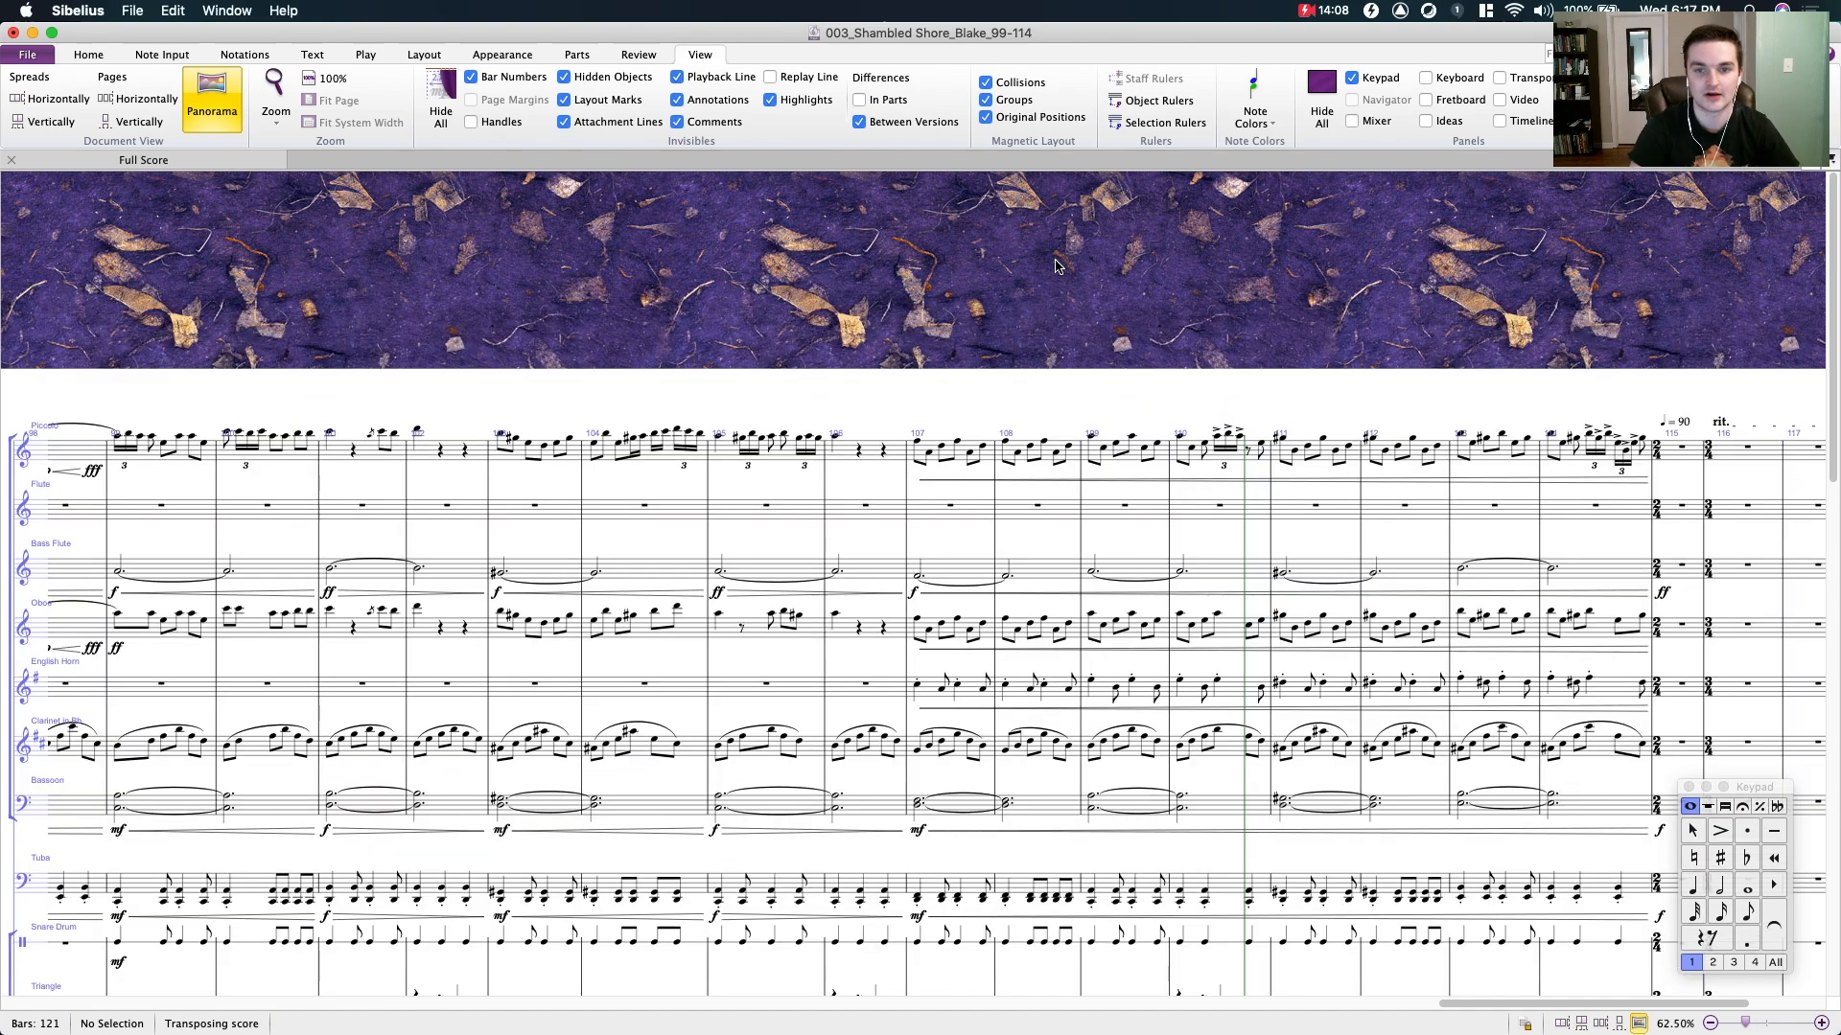
drag(972, 331, 995, 234)
scroll(711, 394, down, 5)
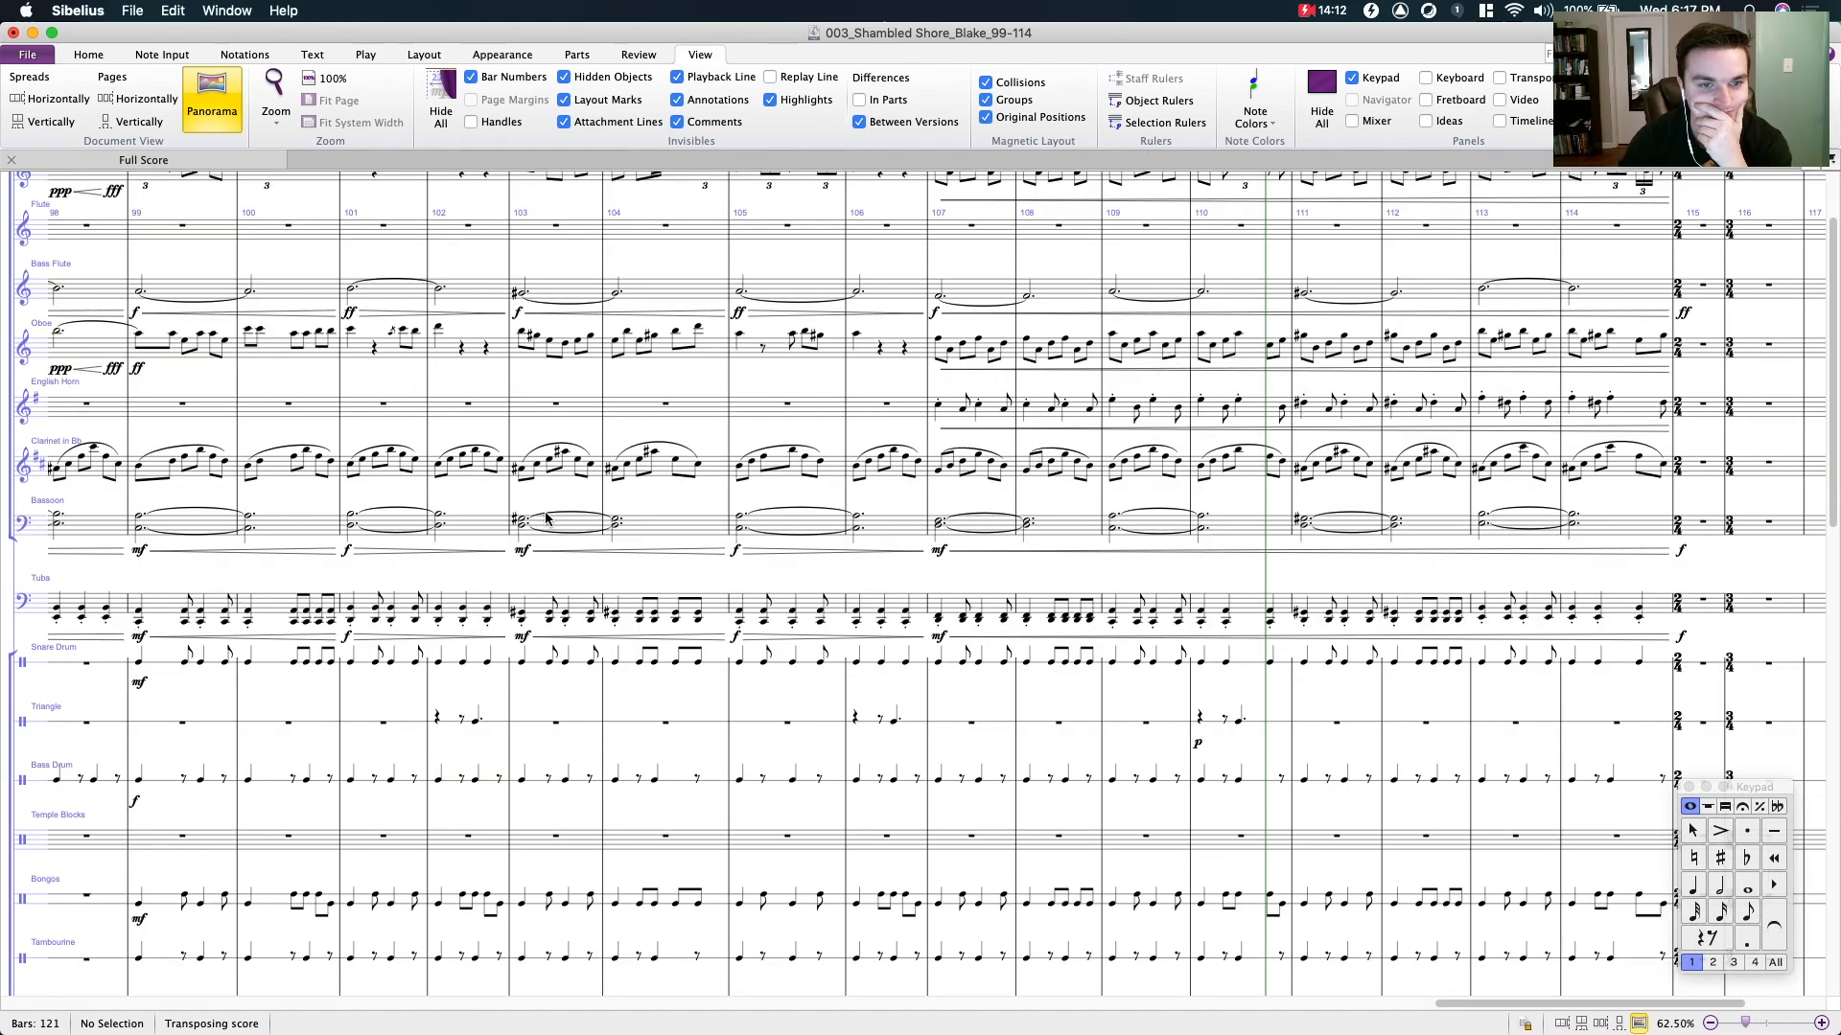
- Examine the percussion, harp, piano, guitar, harpsichord and celesta staves around bars 99 to 112
scroll(744, 394, down, 5)
scroll(744, 394, left, 6)
scroll(808, 368, down, 18)
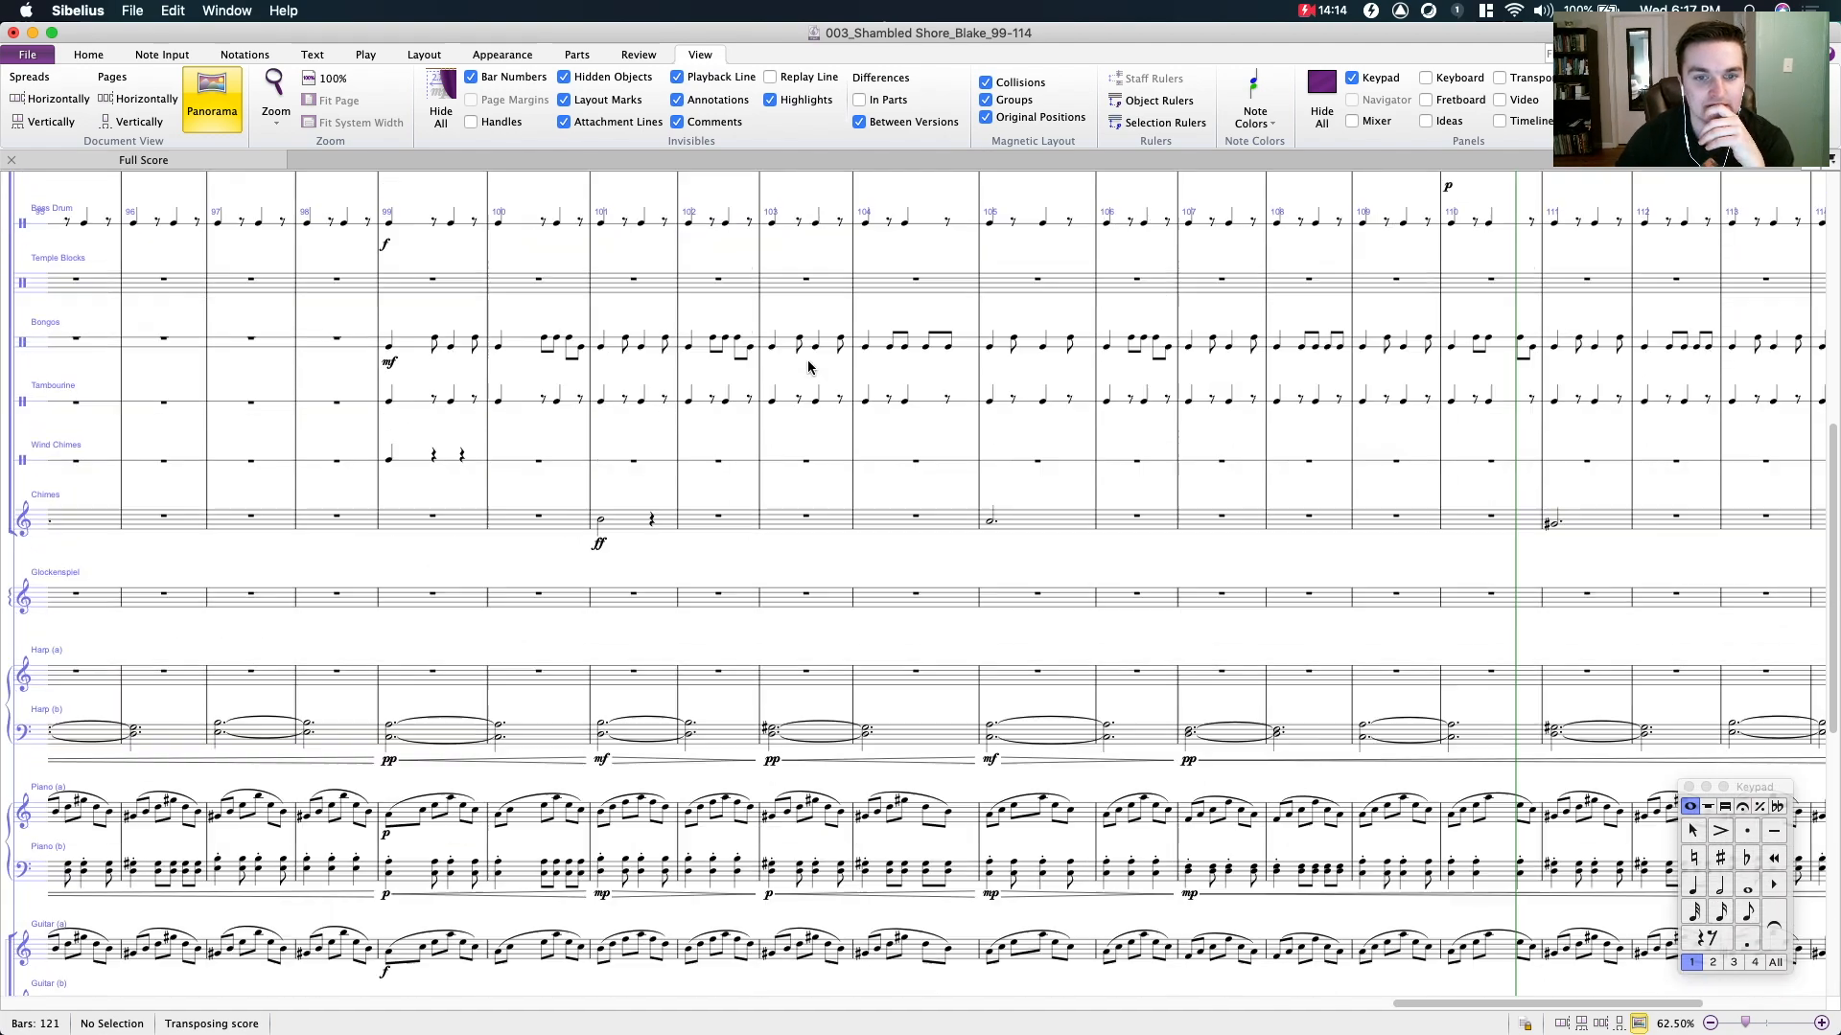
drag(694, 408, 827, 348)
scroll(690, 526, down, 10)
scroll(690, 527, left, 4)
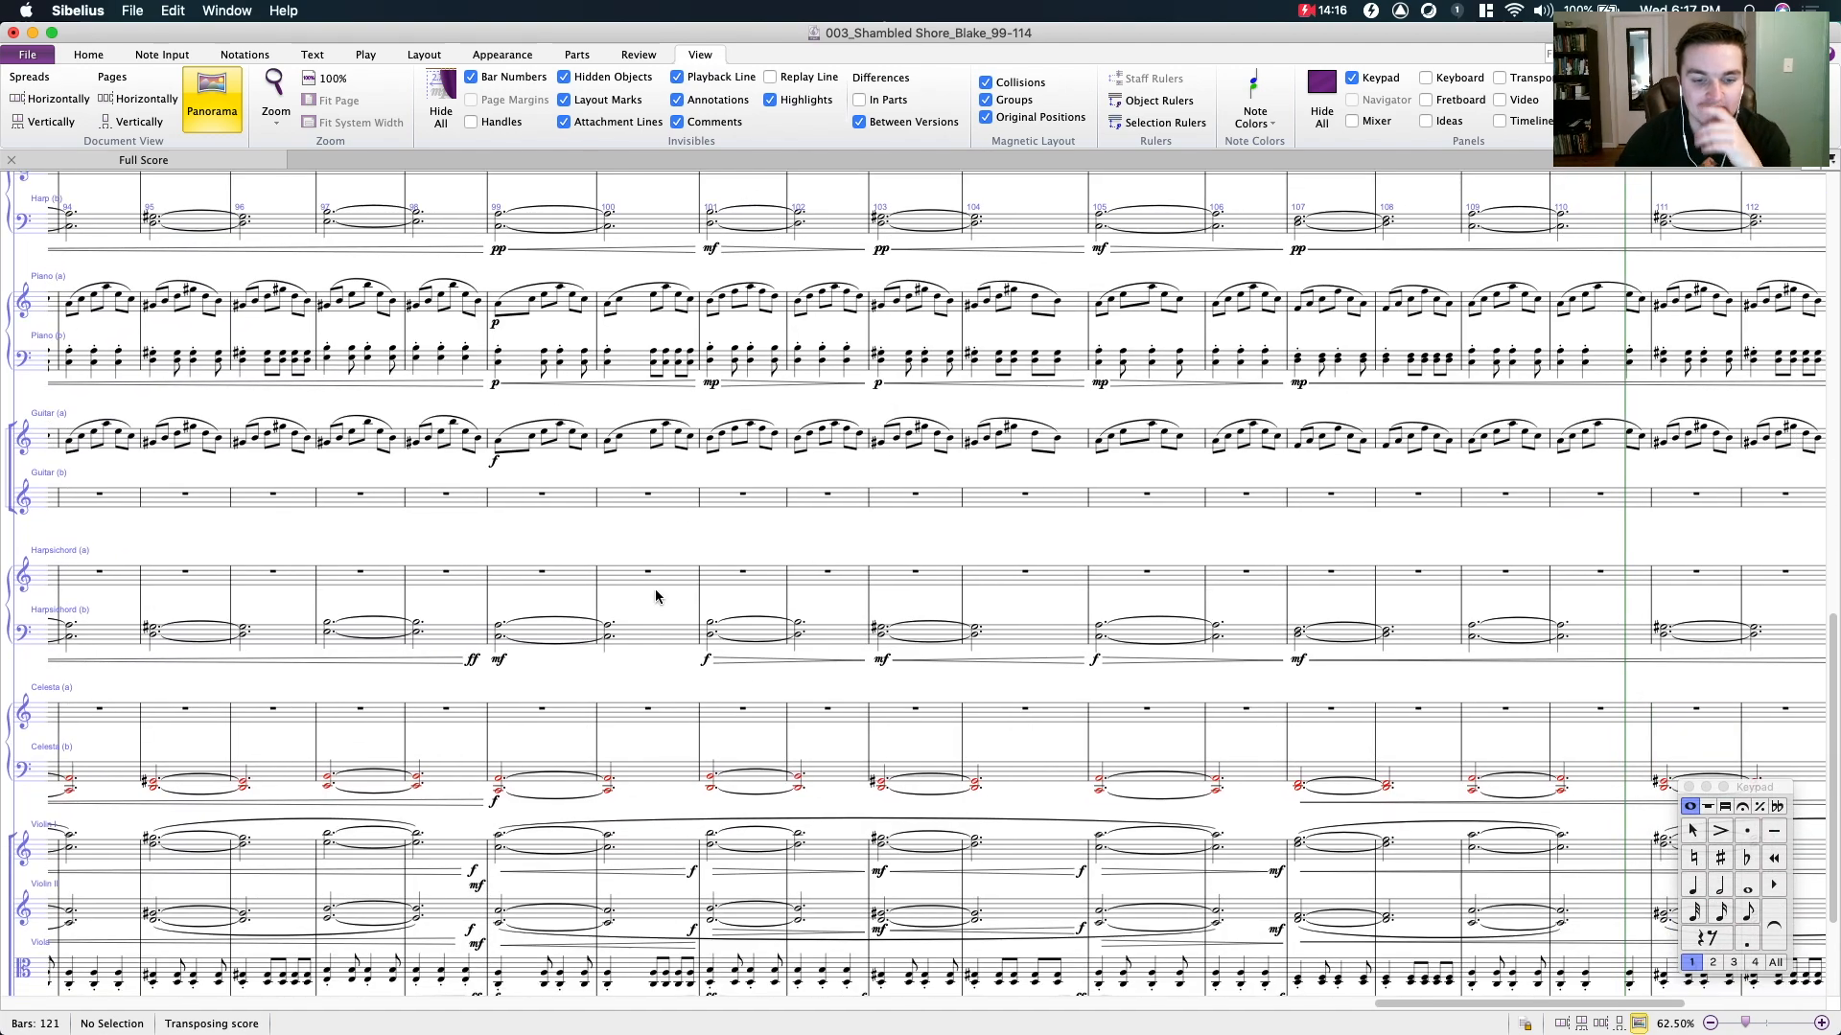
drag(645, 624, 736, 425)
- Zoom to 100% and examine the string staves, from Violin I to Contrabass, in bars 96 to 107
key(super+equal)
key(super+equal)
key(super+equal)
click(695, 817)
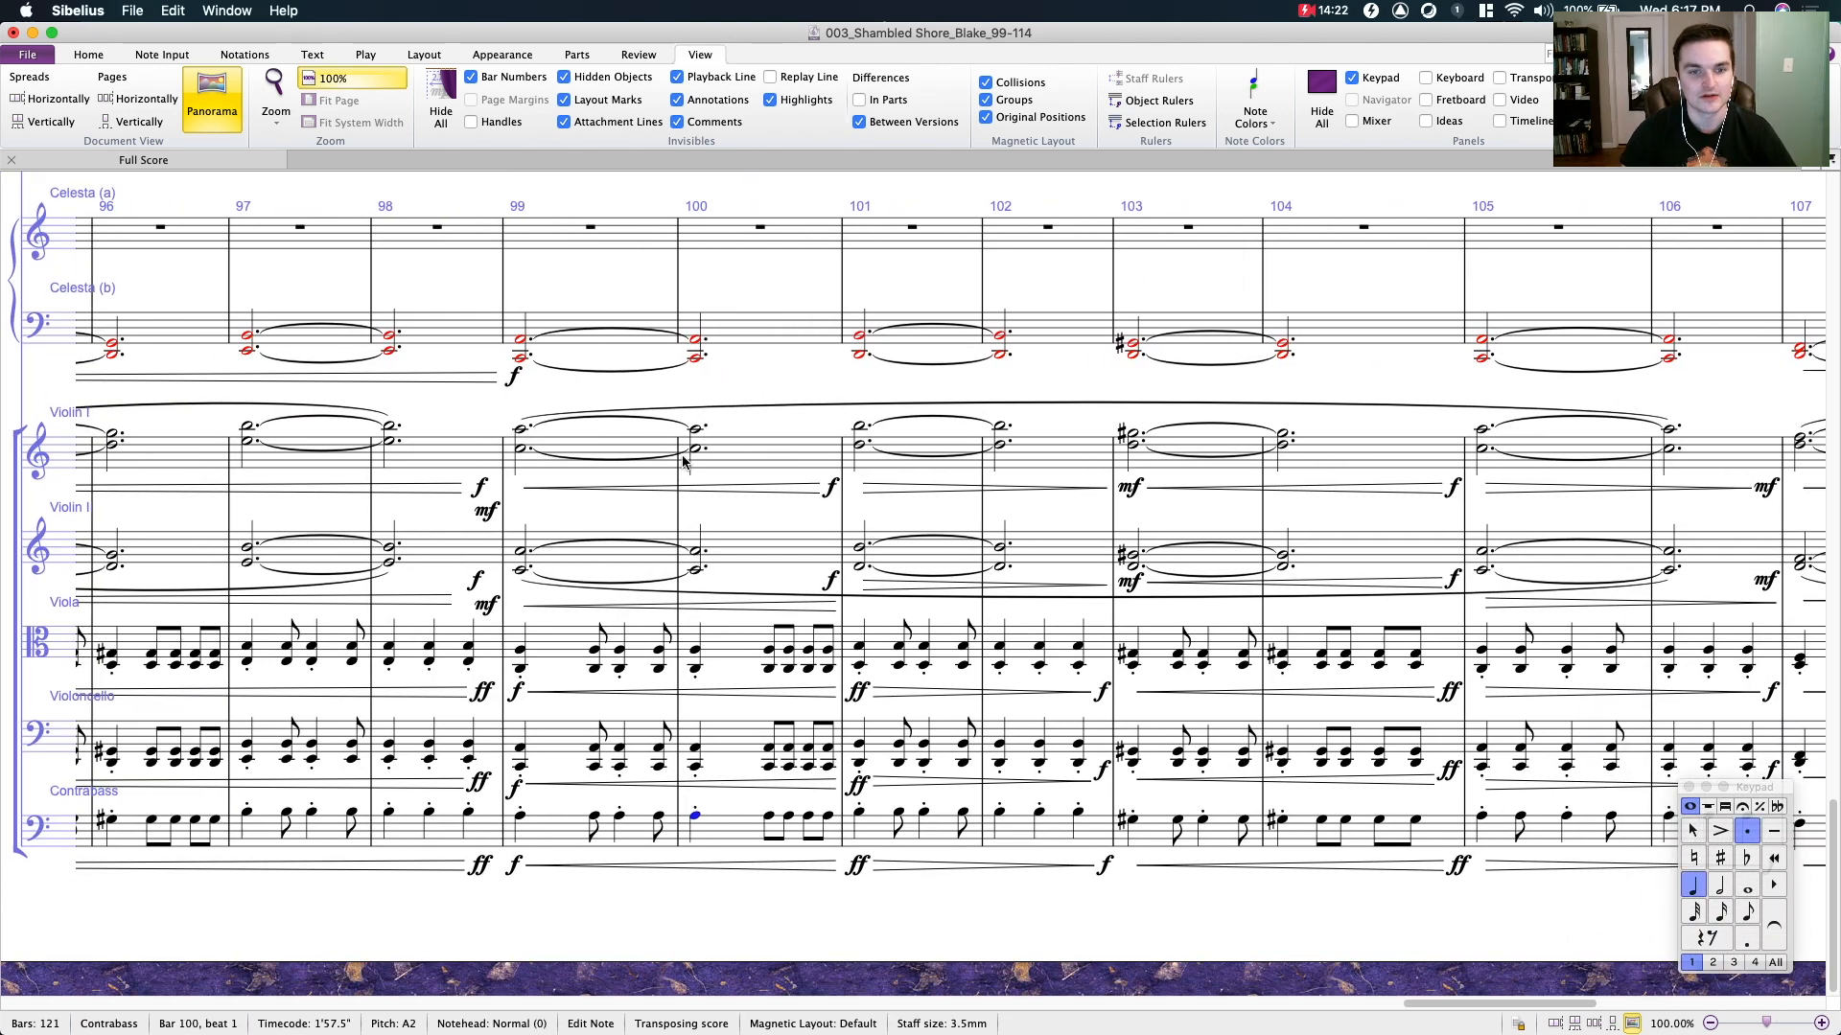
click(749, 446)
click(761, 417)
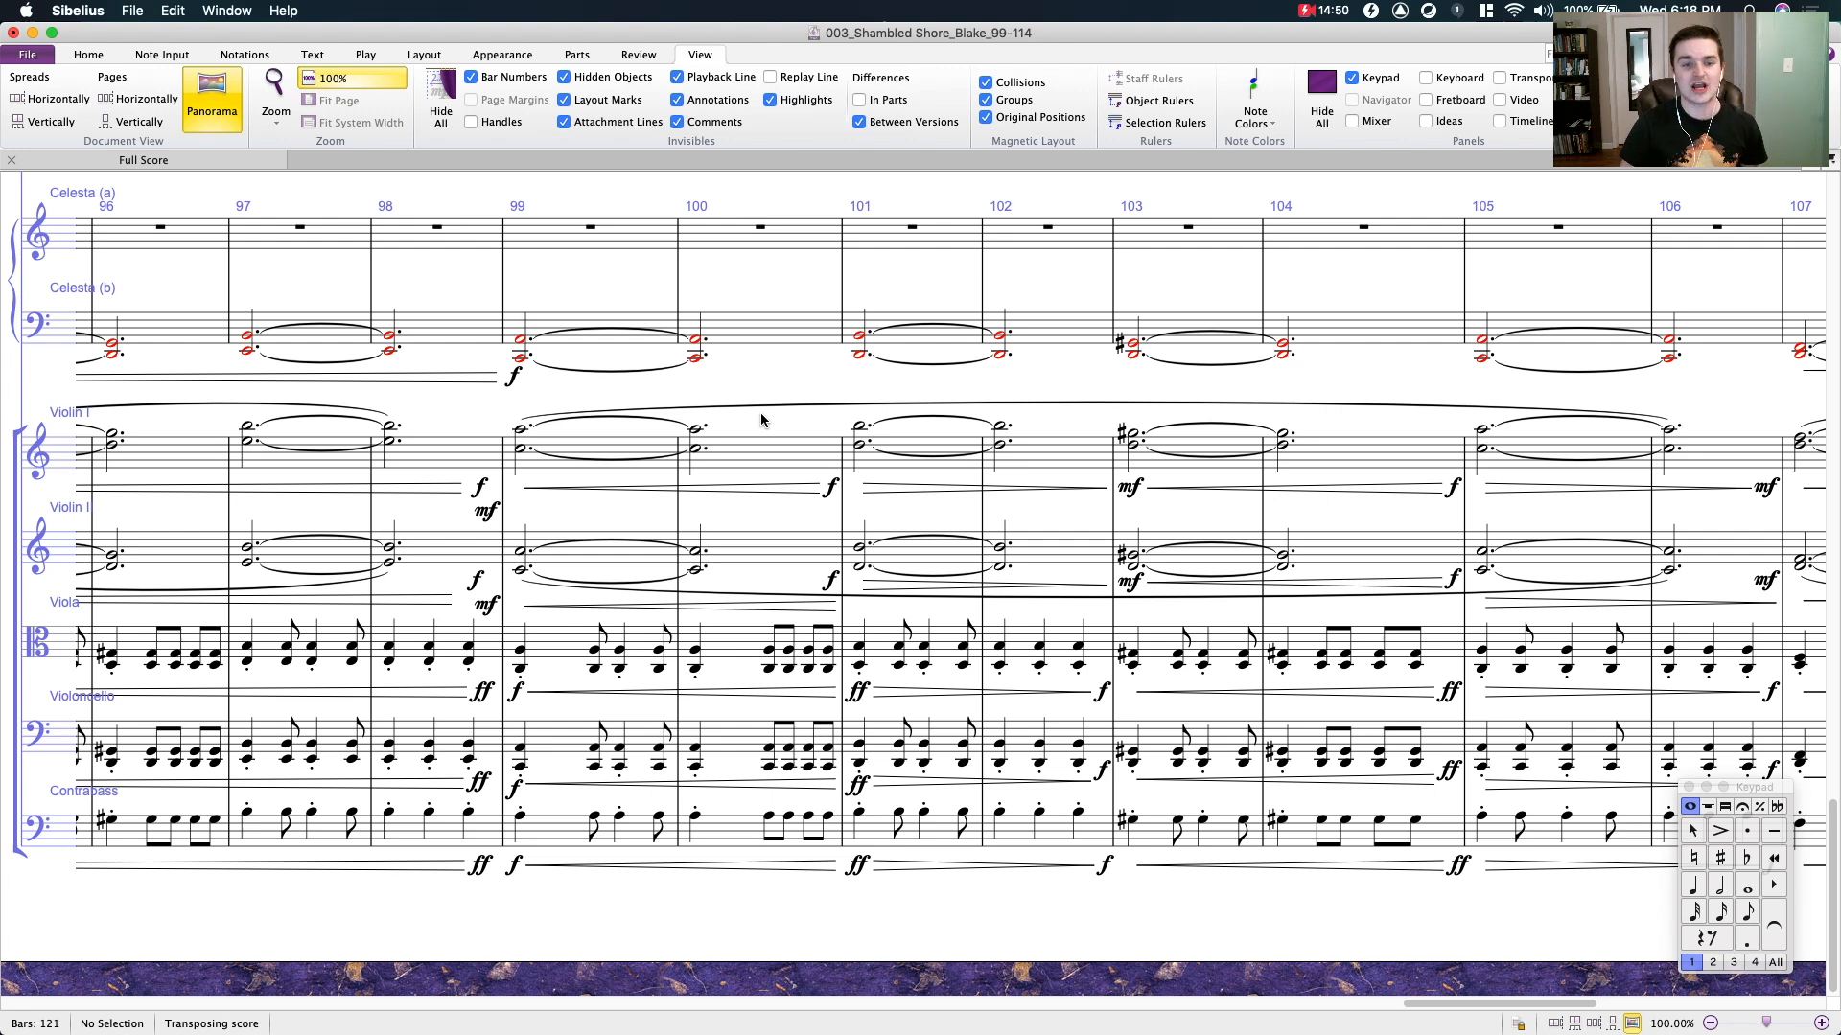
drag(834, 373, 681, 402)
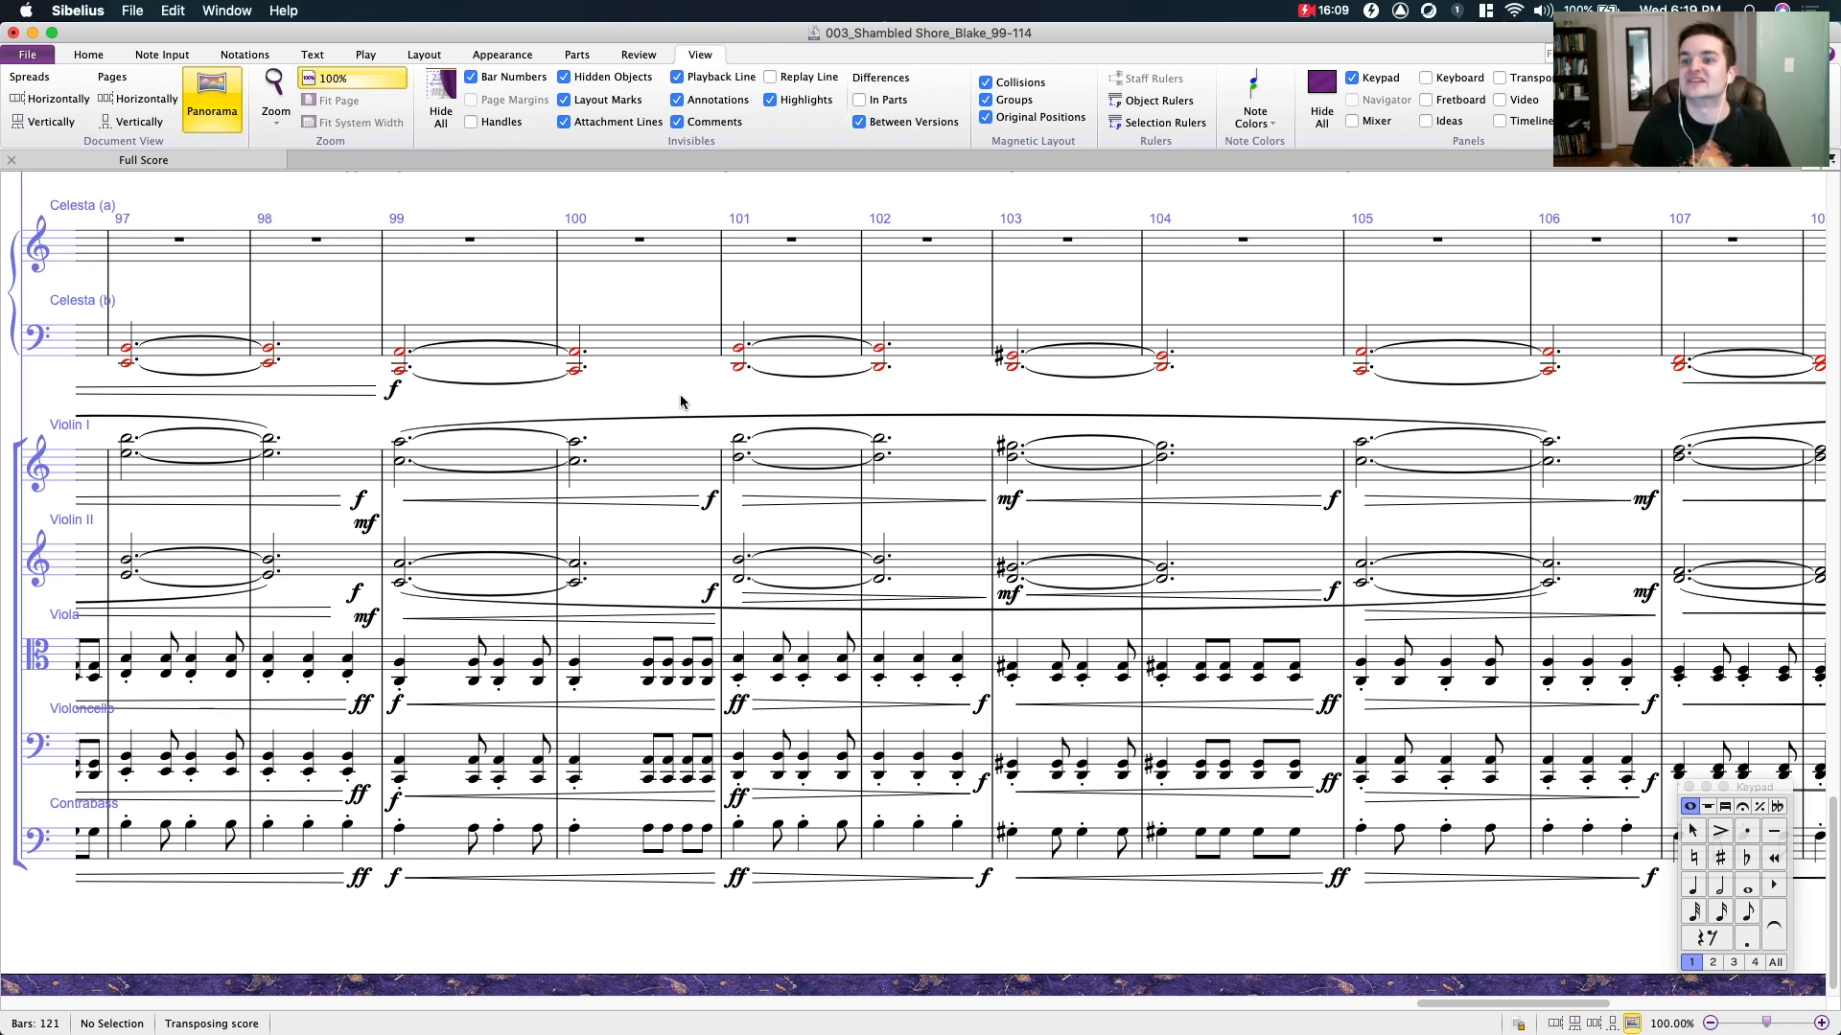
- Insert four empty 2/4 bars after bar 115, before the change to 3/4
drag(940, 388, 592, 302)
drag(1094, 315, 596, 314)
drag(1218, 963, 503, 952)
drag(1159, 892, 565, 916)
click(890, 411)
key(super+shift+b)
key(super+shift+b)
key(super+shift+b)
key(super+shift+b)
drag(1010, 351, 1113, 371)
key(Escape)
- Zoom to 200% and enter a quarter-note chord of D4, F4 and B4 on beat 1 of bar 116 in Violin II
drag(1007, 438, 887, 385)
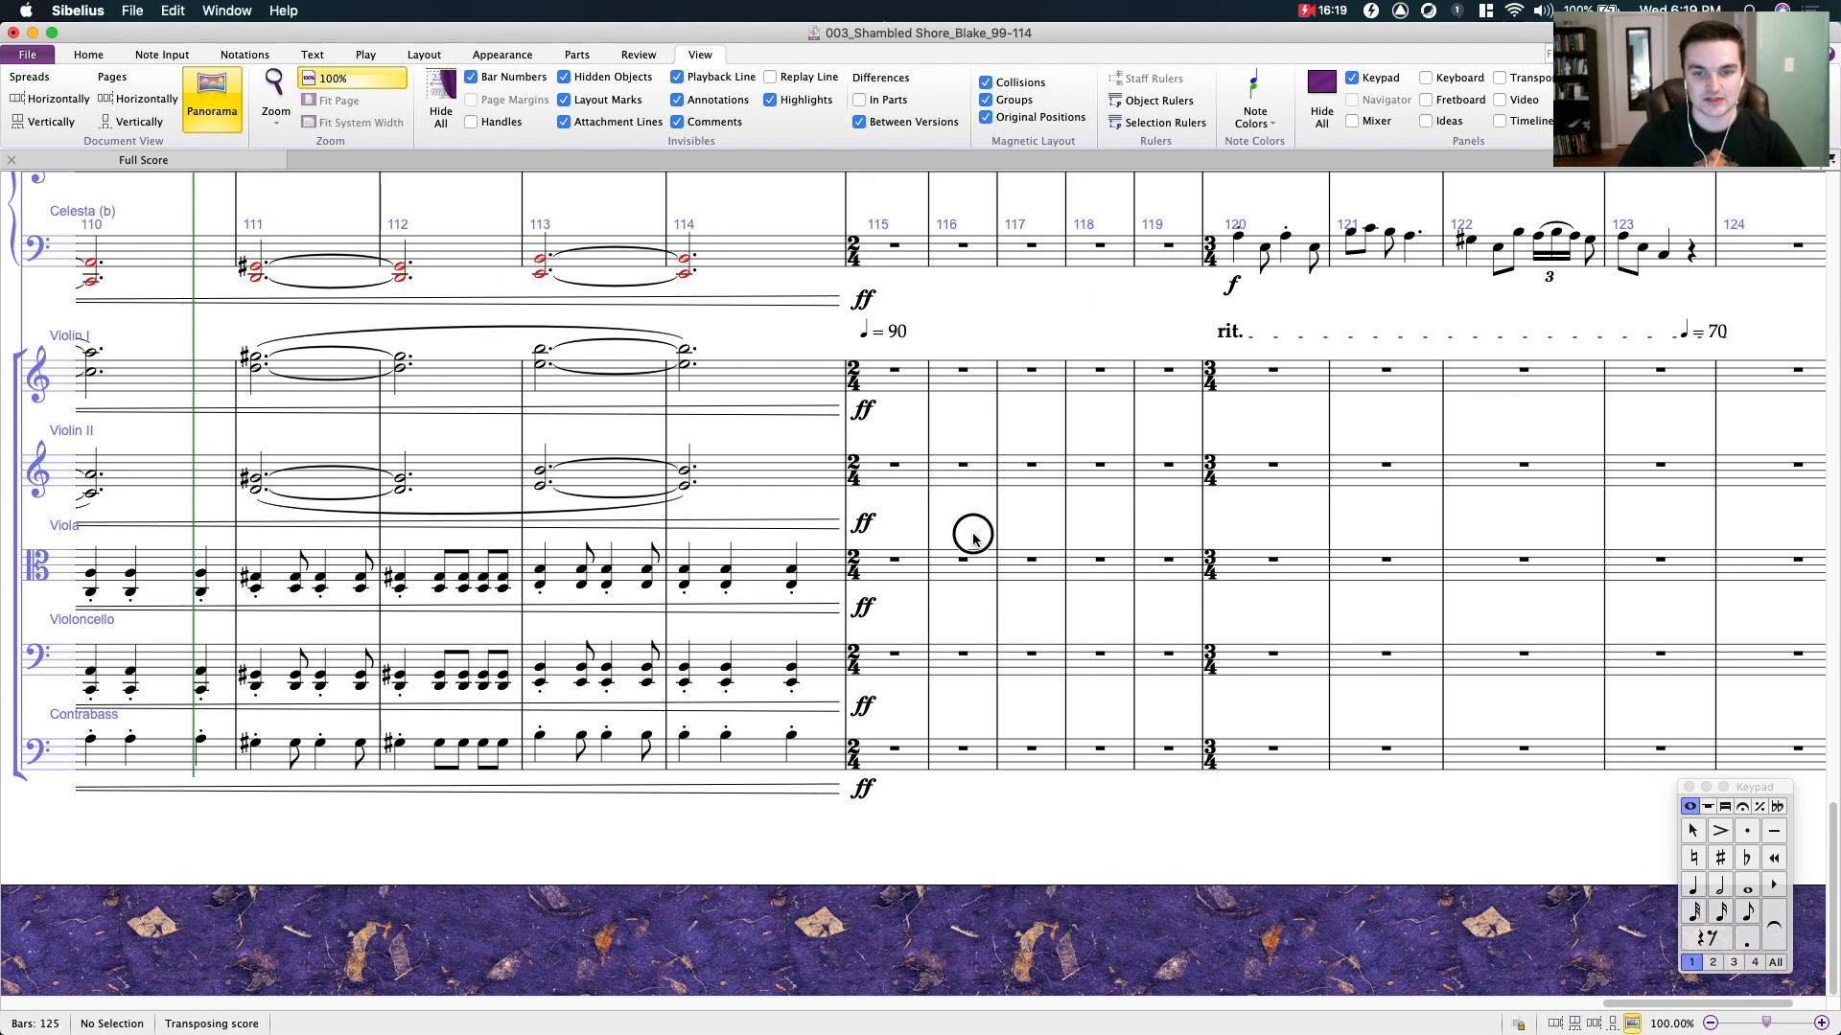
key(super+equal)
key(super+equal)
click(1046, 378)
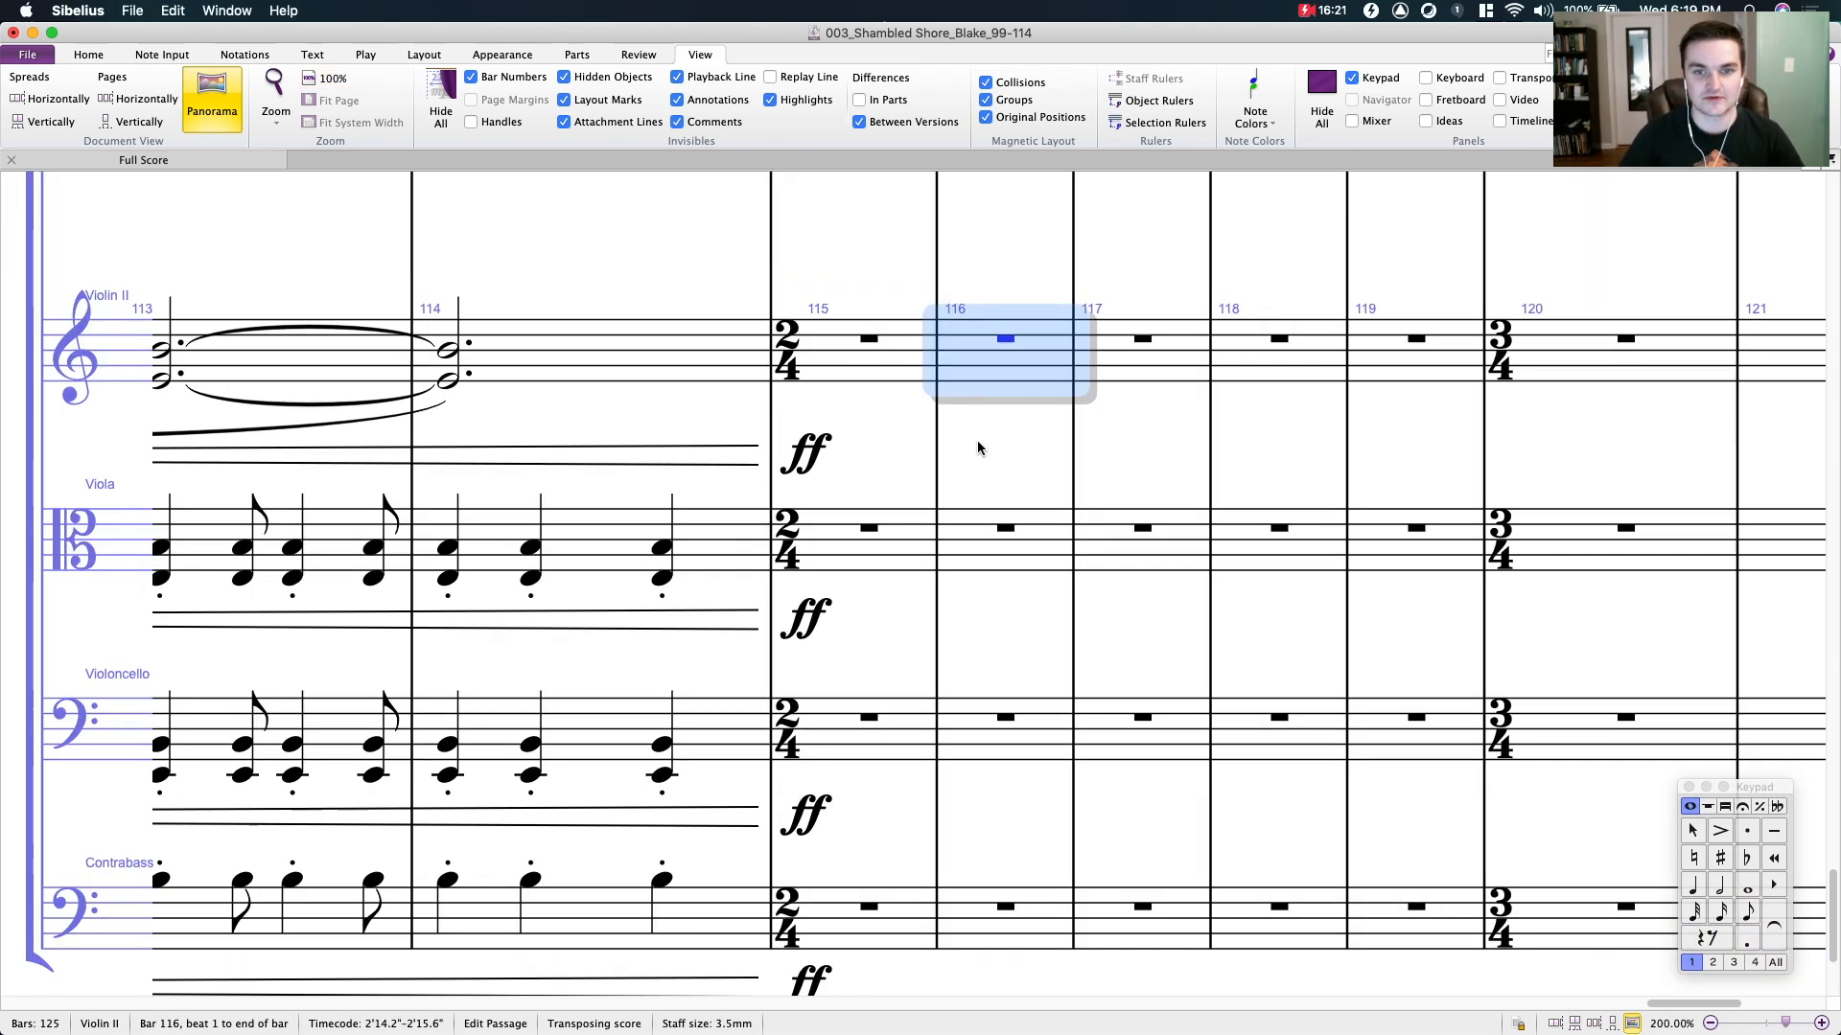
click(1005, 339)
scroll(998, 370, up, 2)
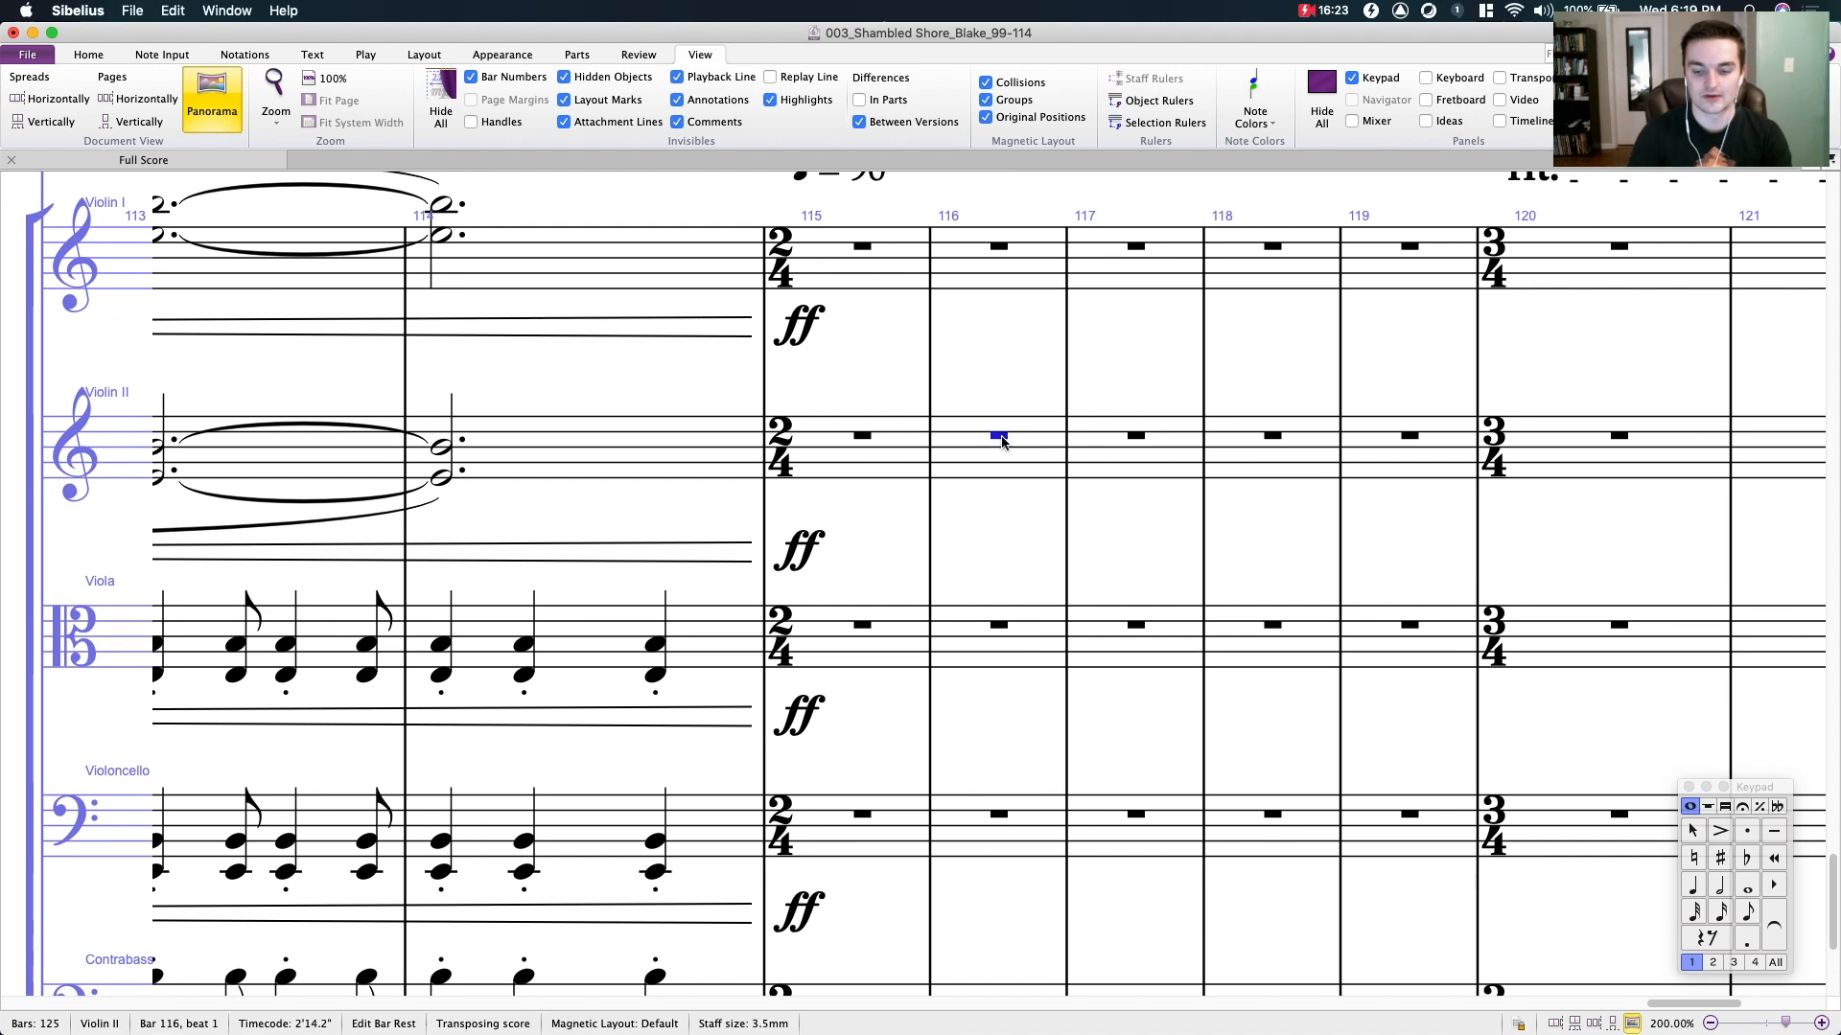
key(super+z)
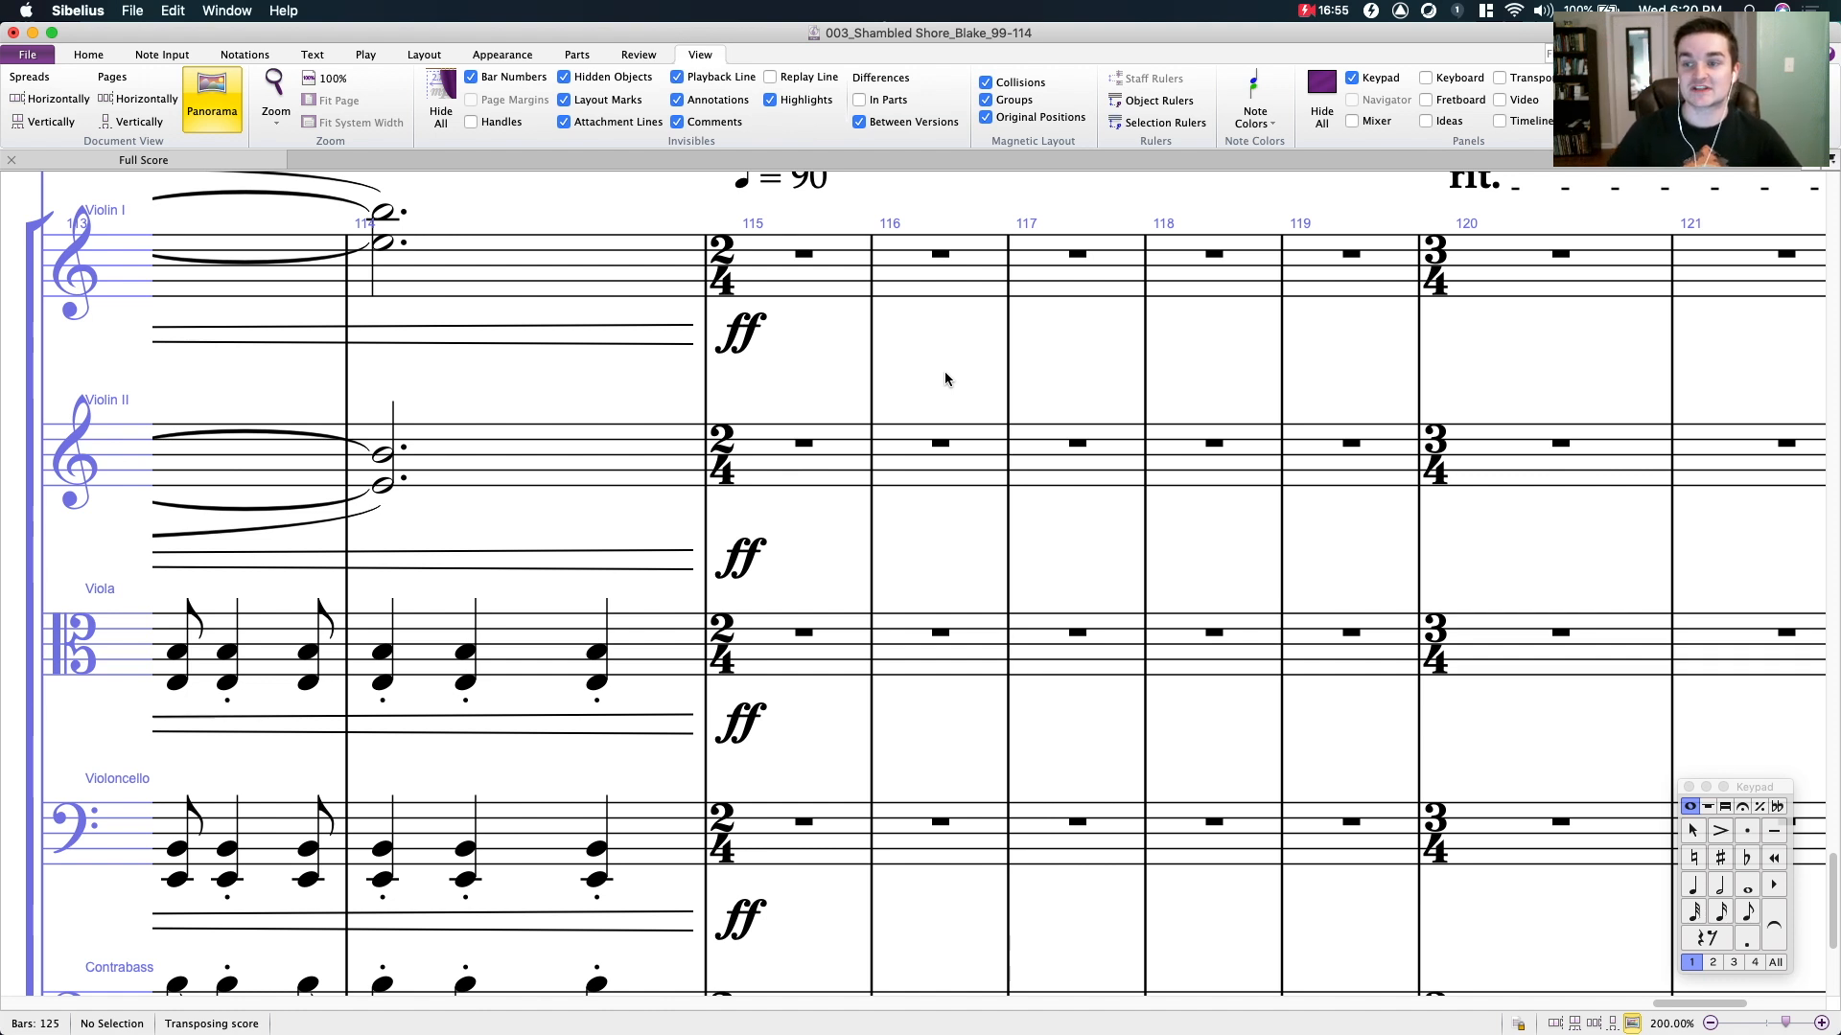
click(945, 444)
key(4)
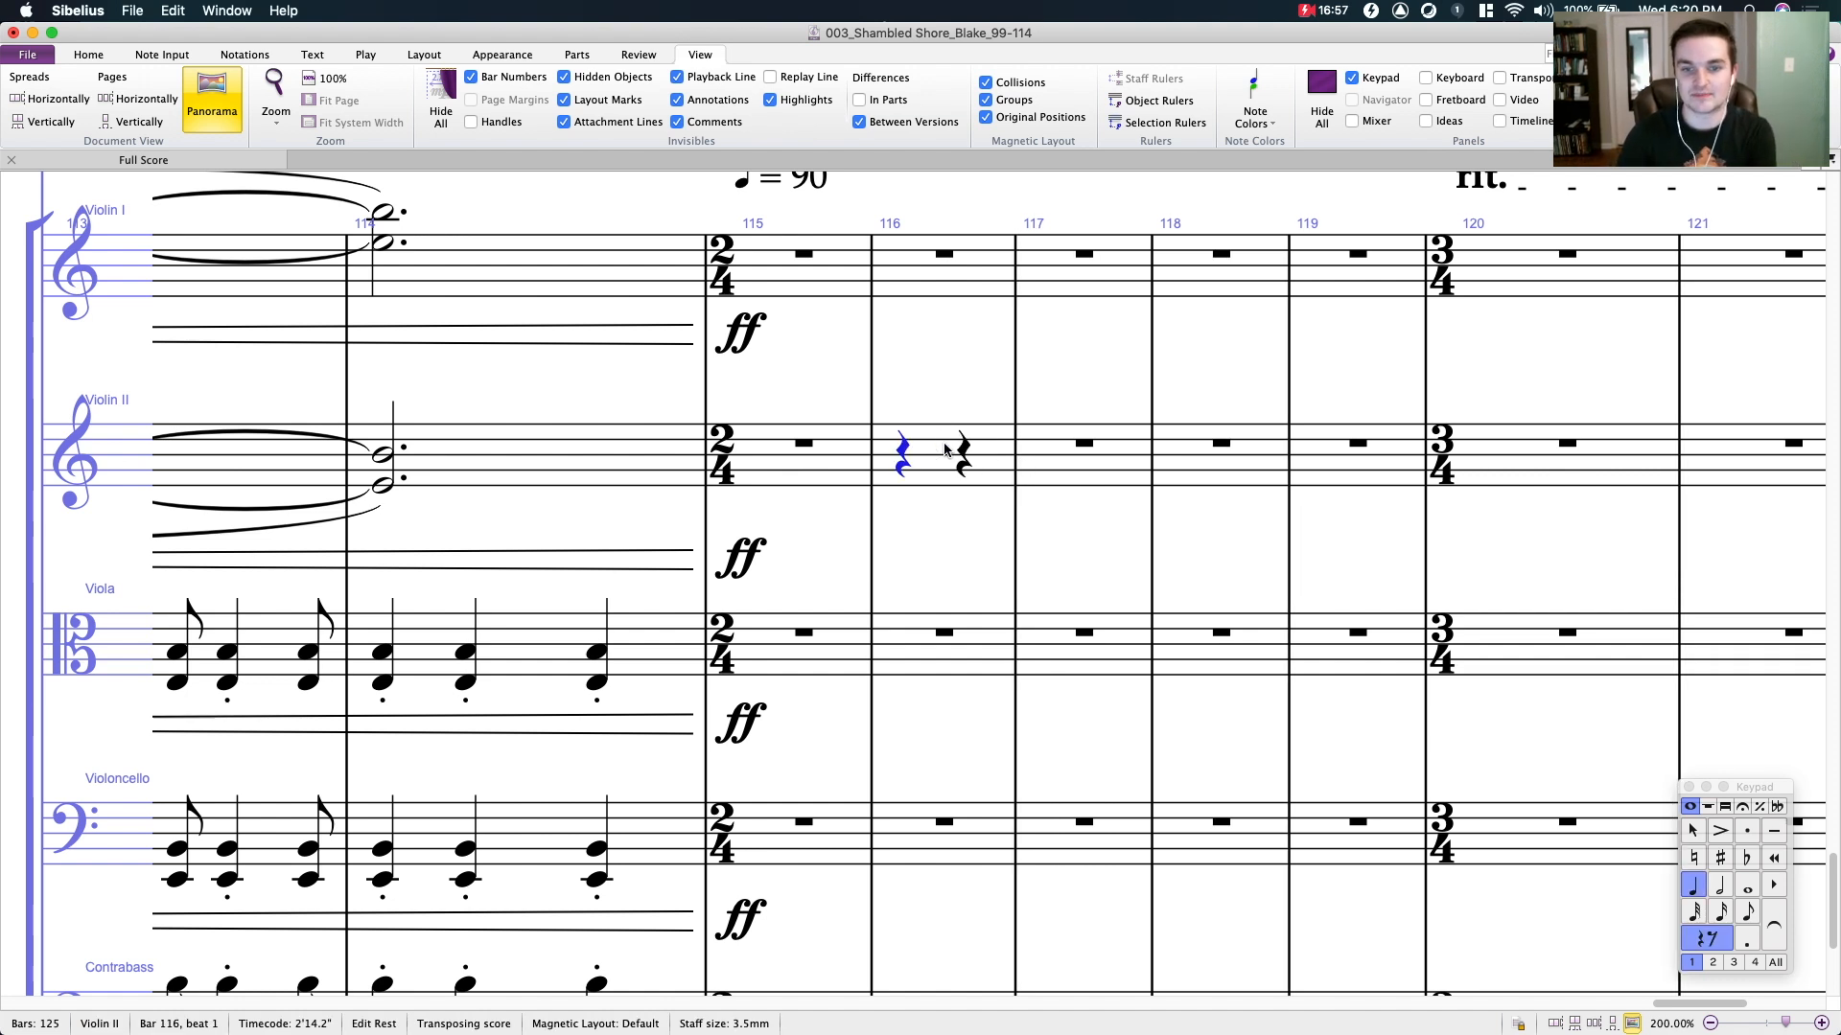
key(d)
key(shift+f)
key(shift+b)
key(Left)
- Check the individual notes of the Violin II chord in bar 116 and delete the chord
click(989, 534)
click(903, 478)
super+click(909, 458)
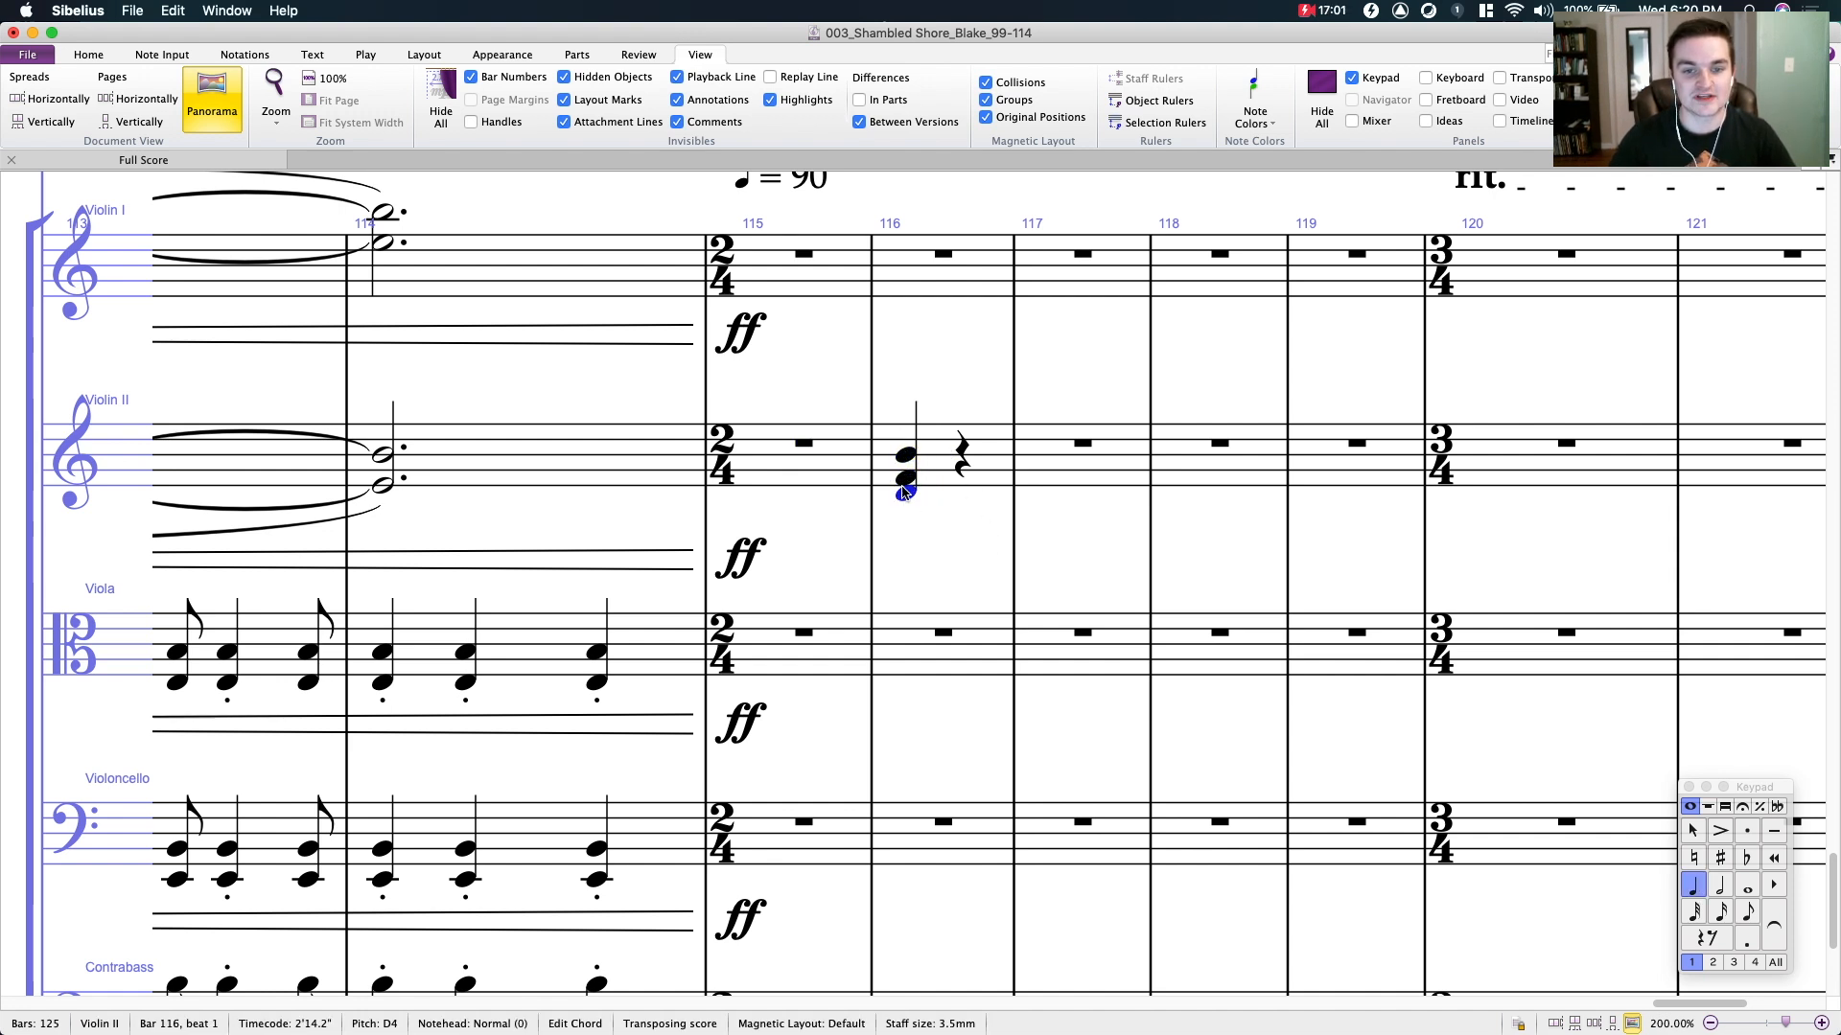
click(908, 453)
drag(955, 533, 928, 555)
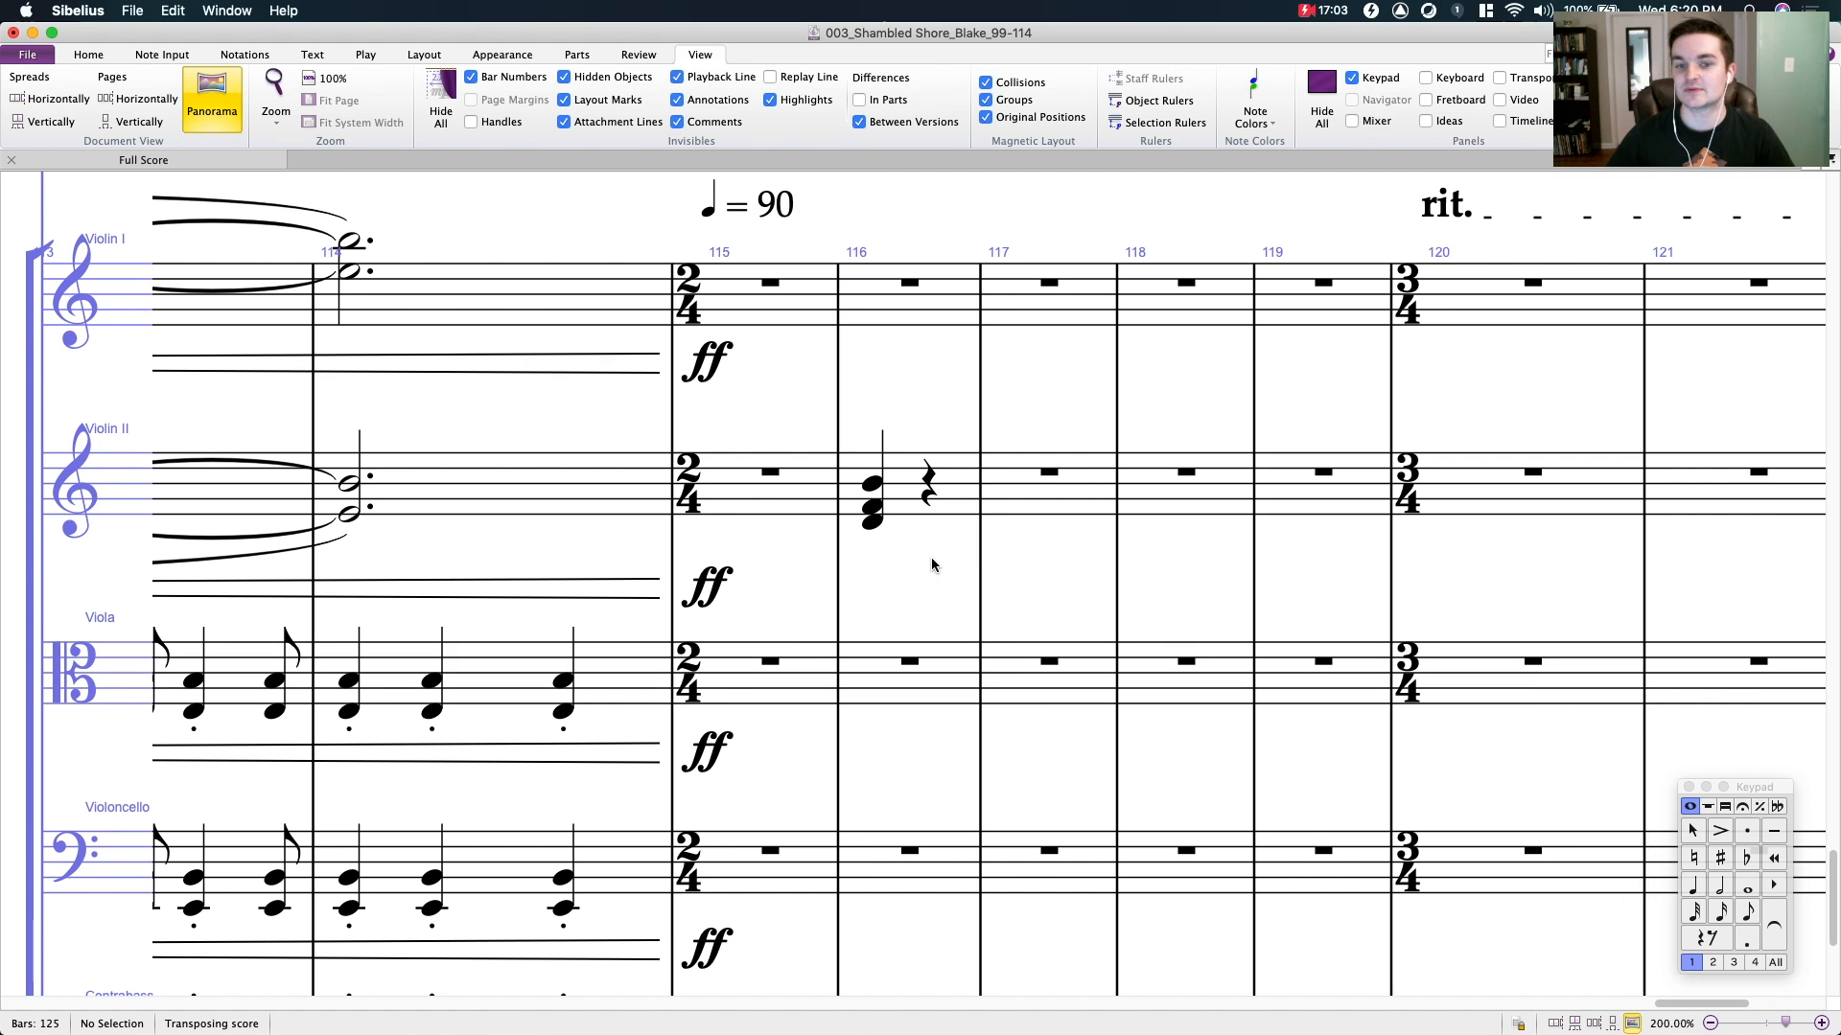
click(935, 494)
key(Delete)
- Enter two quarter-note chords in bar 116 of Violin II: A3, E4, C5, A5 and D4, F4, B4, A5
drag(900, 463, 926, 396)
click(934, 478)
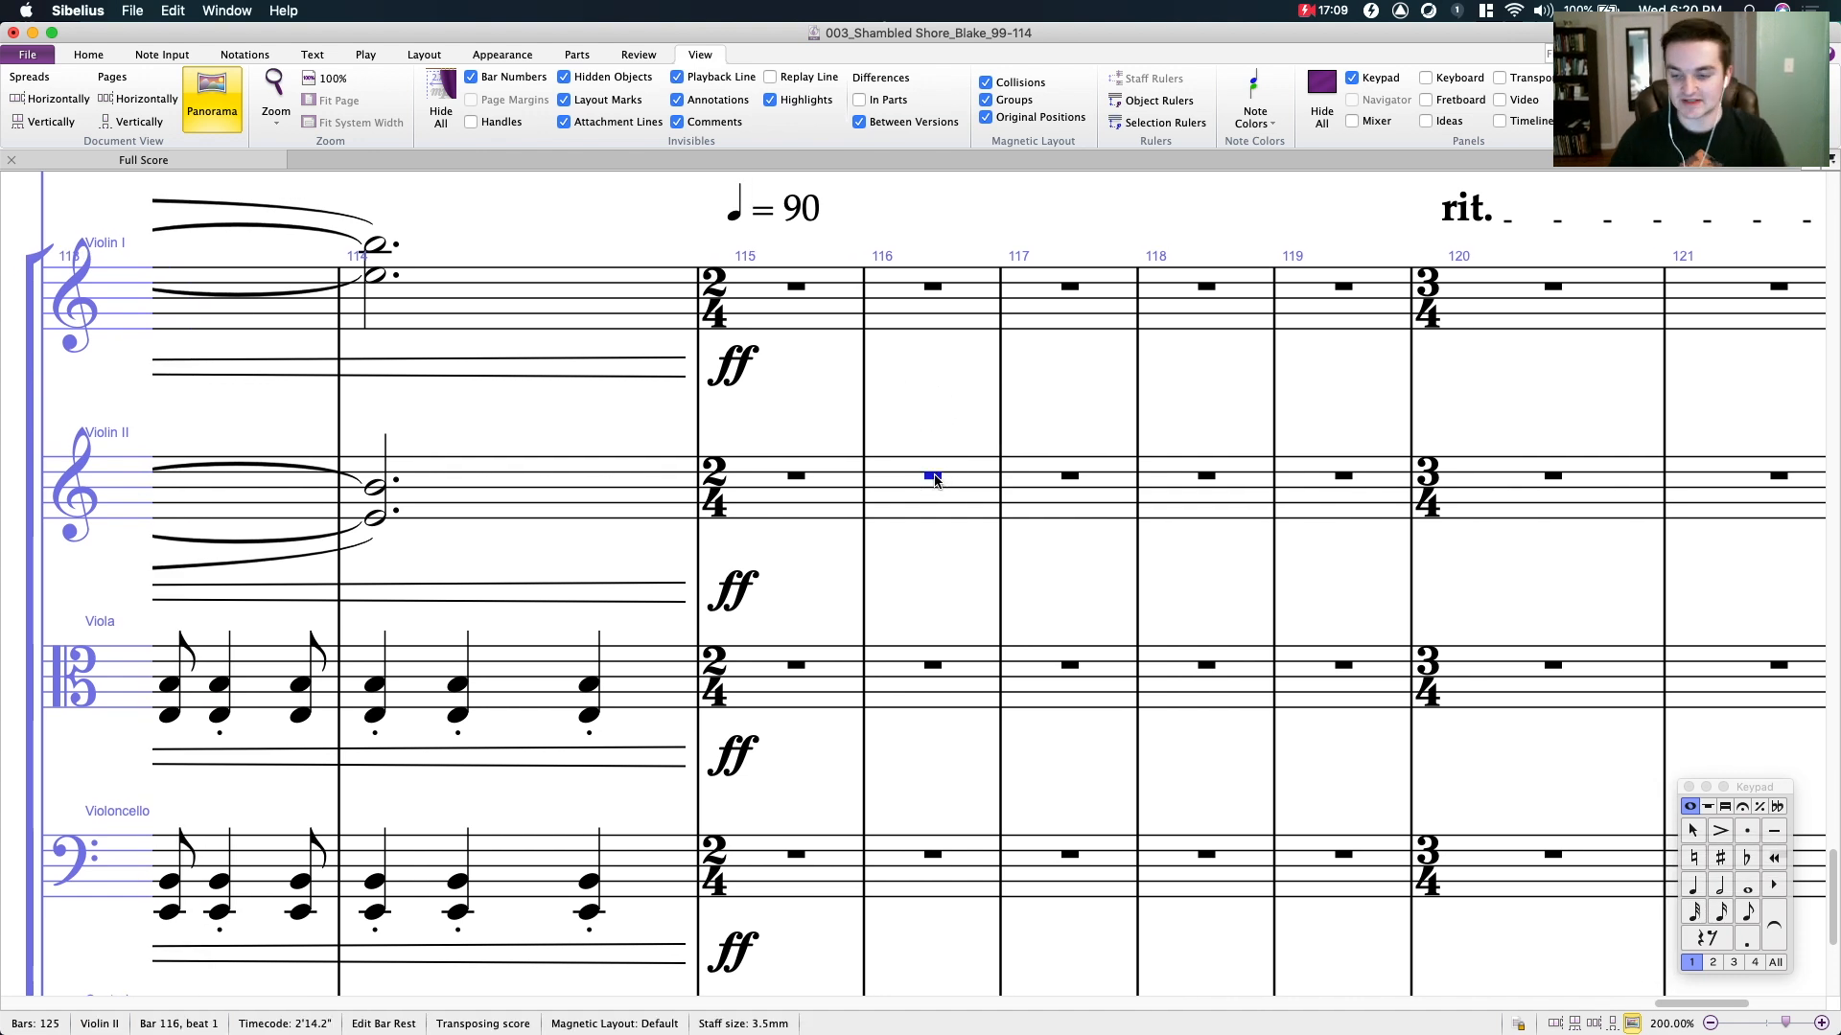
key(super+v)
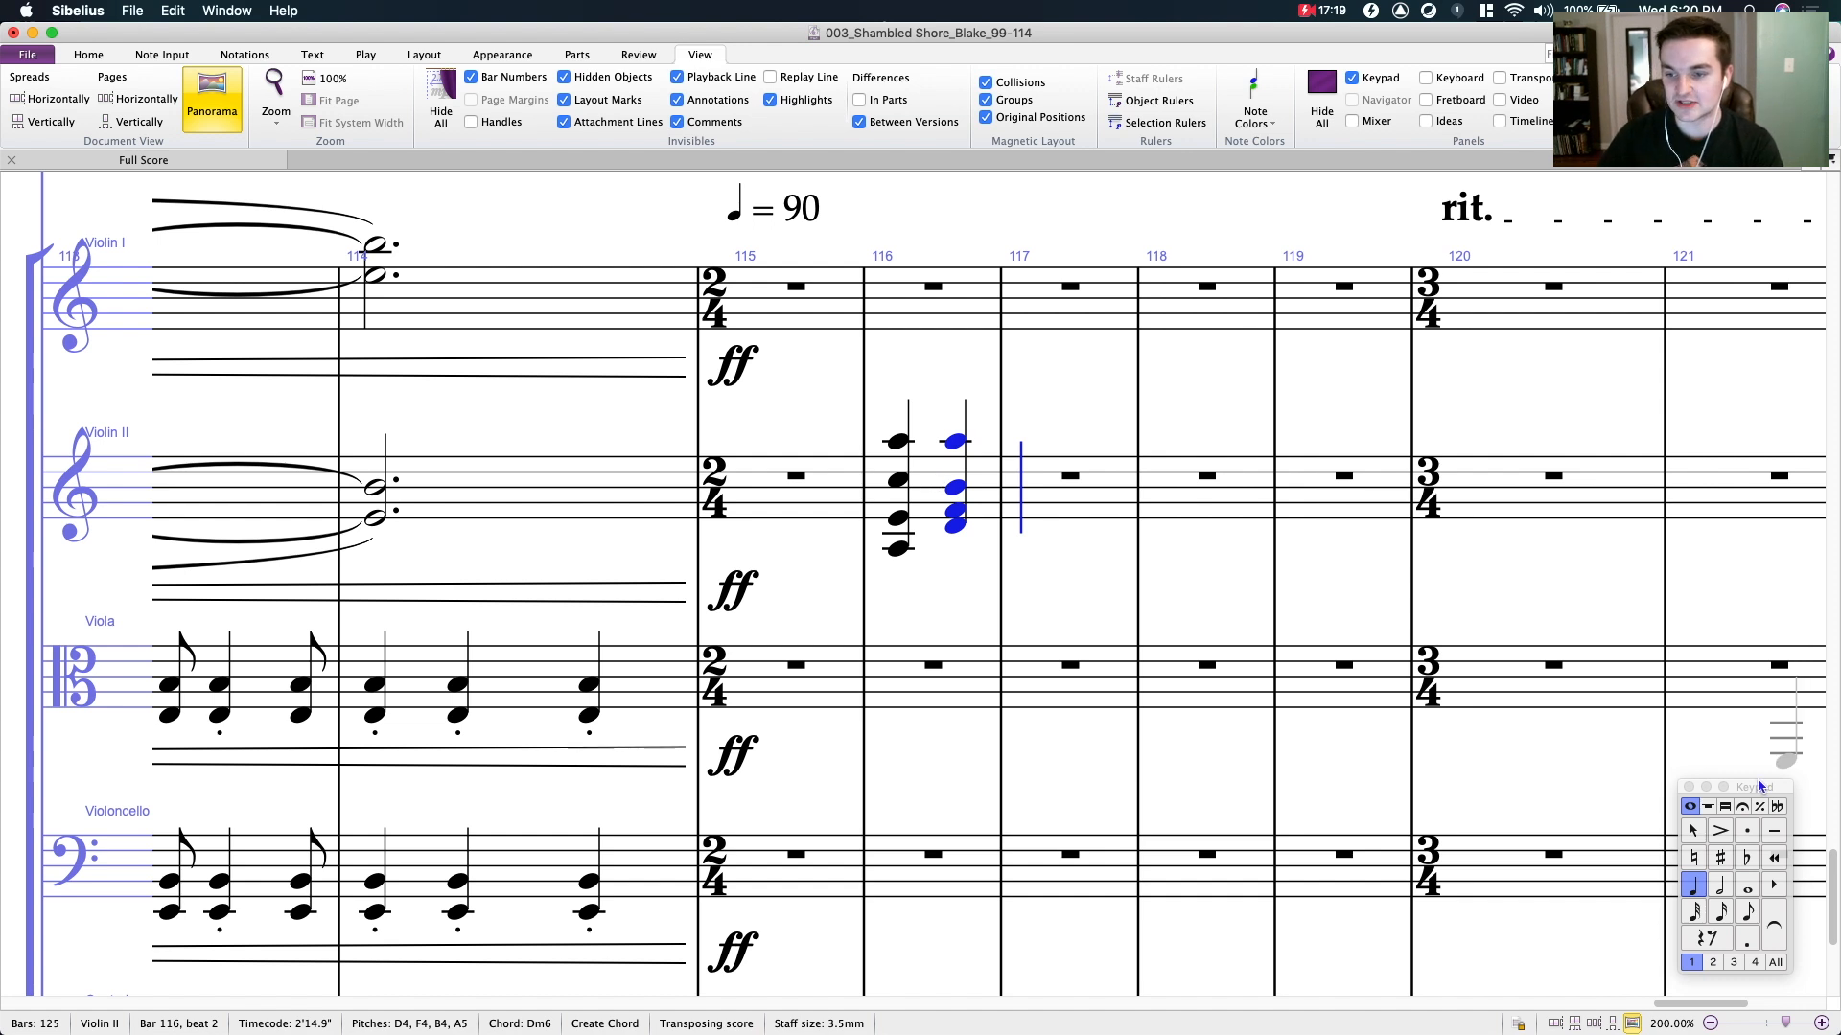
click(1258, 596)
mouse_move(1258, 597)
mouse_down()
mouse_move(1212, 621)
mouse_move(1288, 591)
mouse_move(1233, 610)
mouse_up()
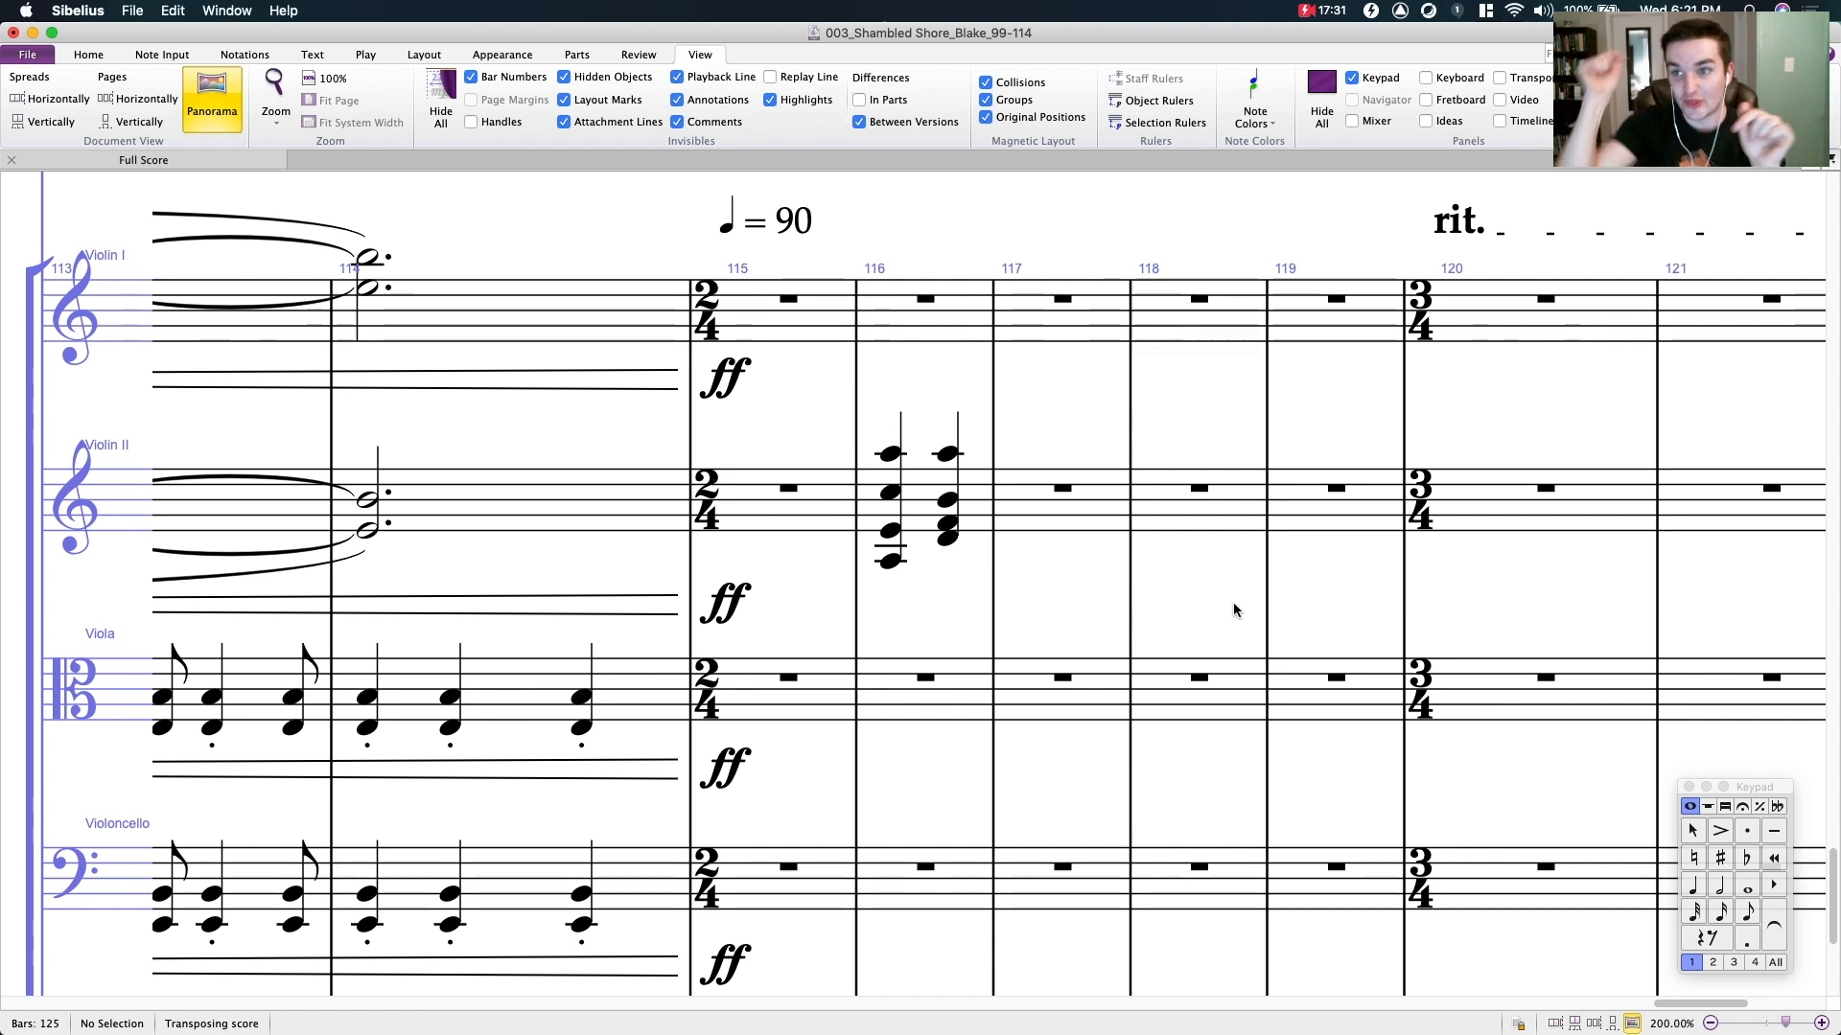
- Show the on-screen piano keyboard below the score
mouse_move(1054, 599)
mouse_down()
mouse_move(1102, 585)
mouse_move(1036, 593)
mouse_up()
click(897, 475)
click(882, 417)
key(Escape)
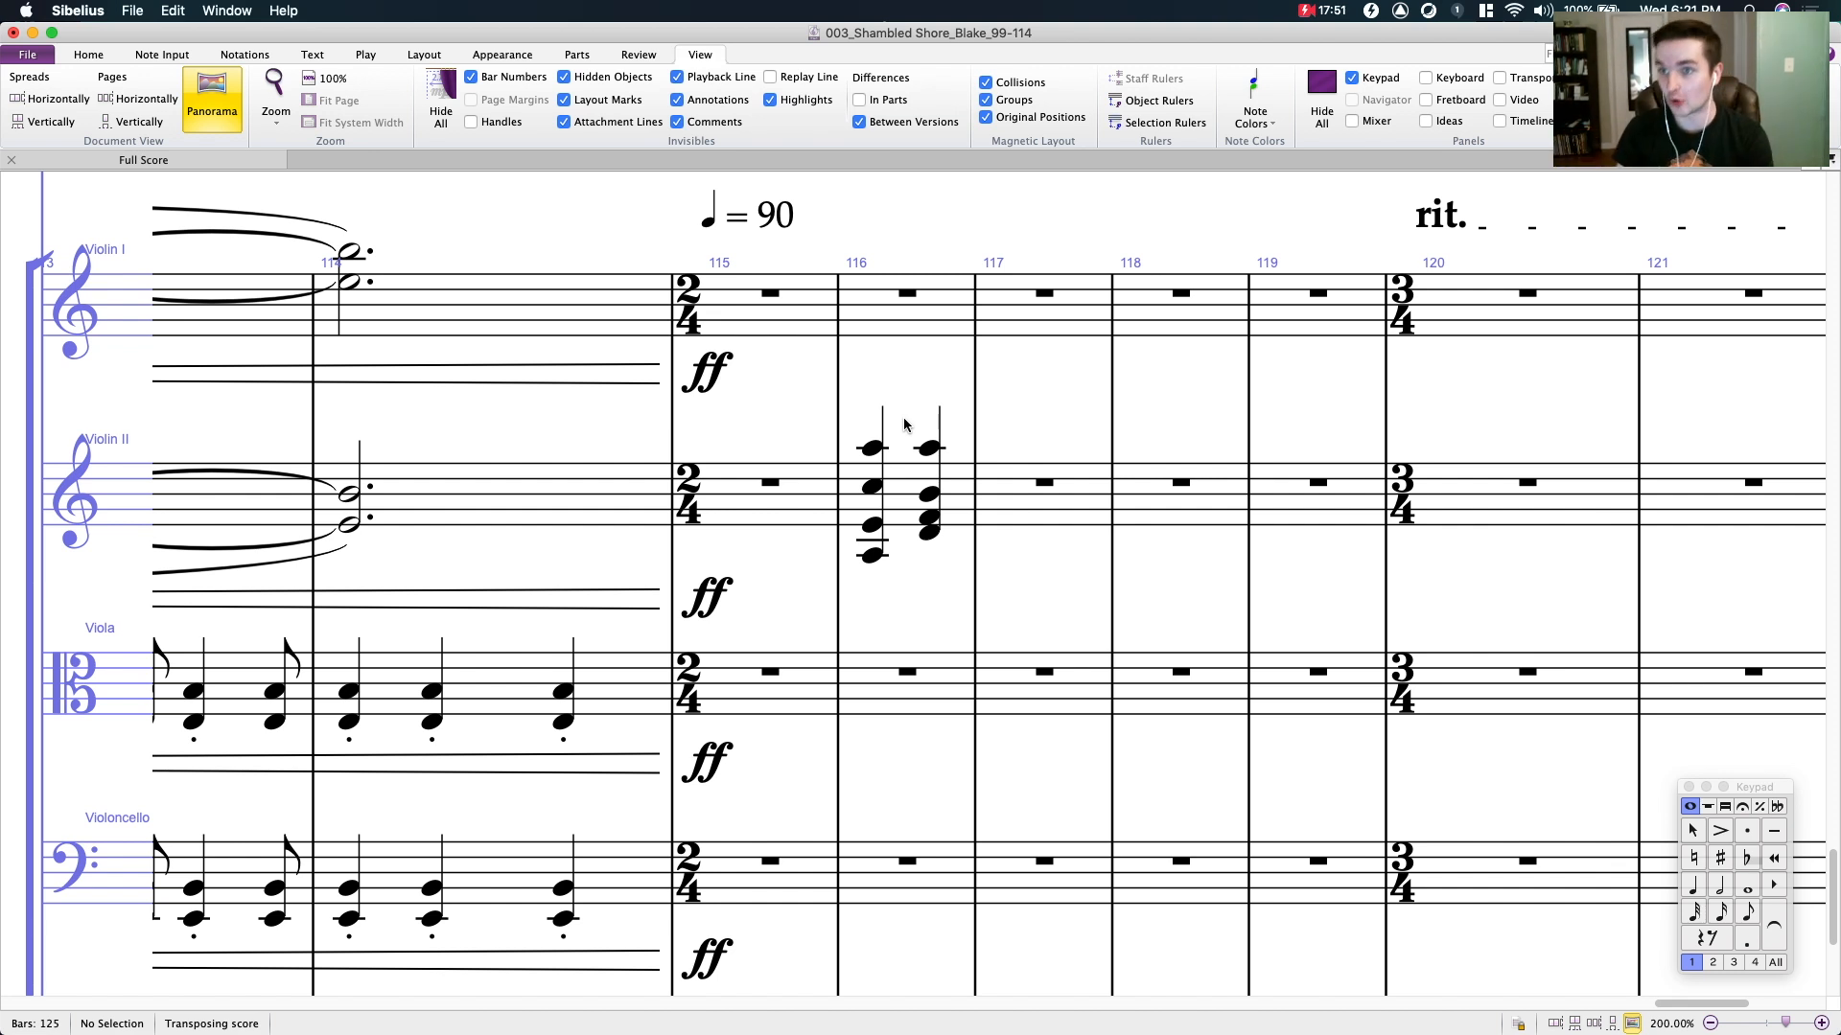
drag(897, 393, 997, 376)
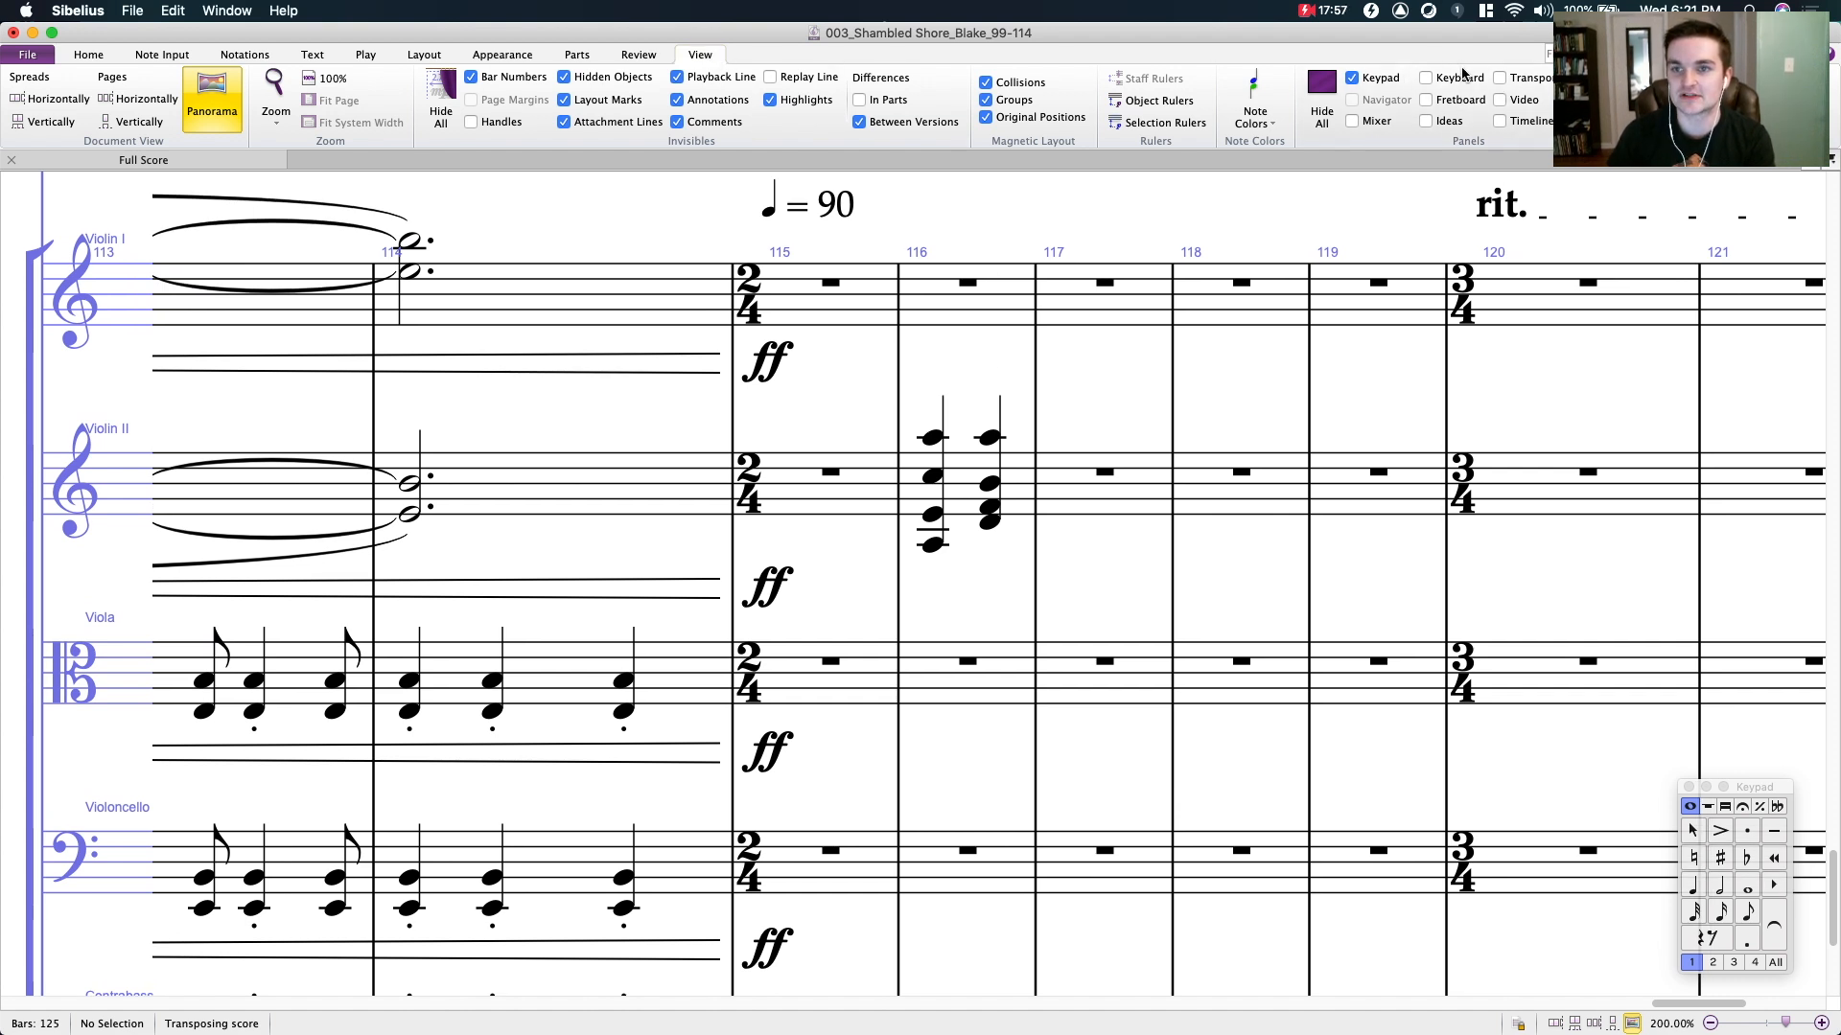
click(1425, 78)
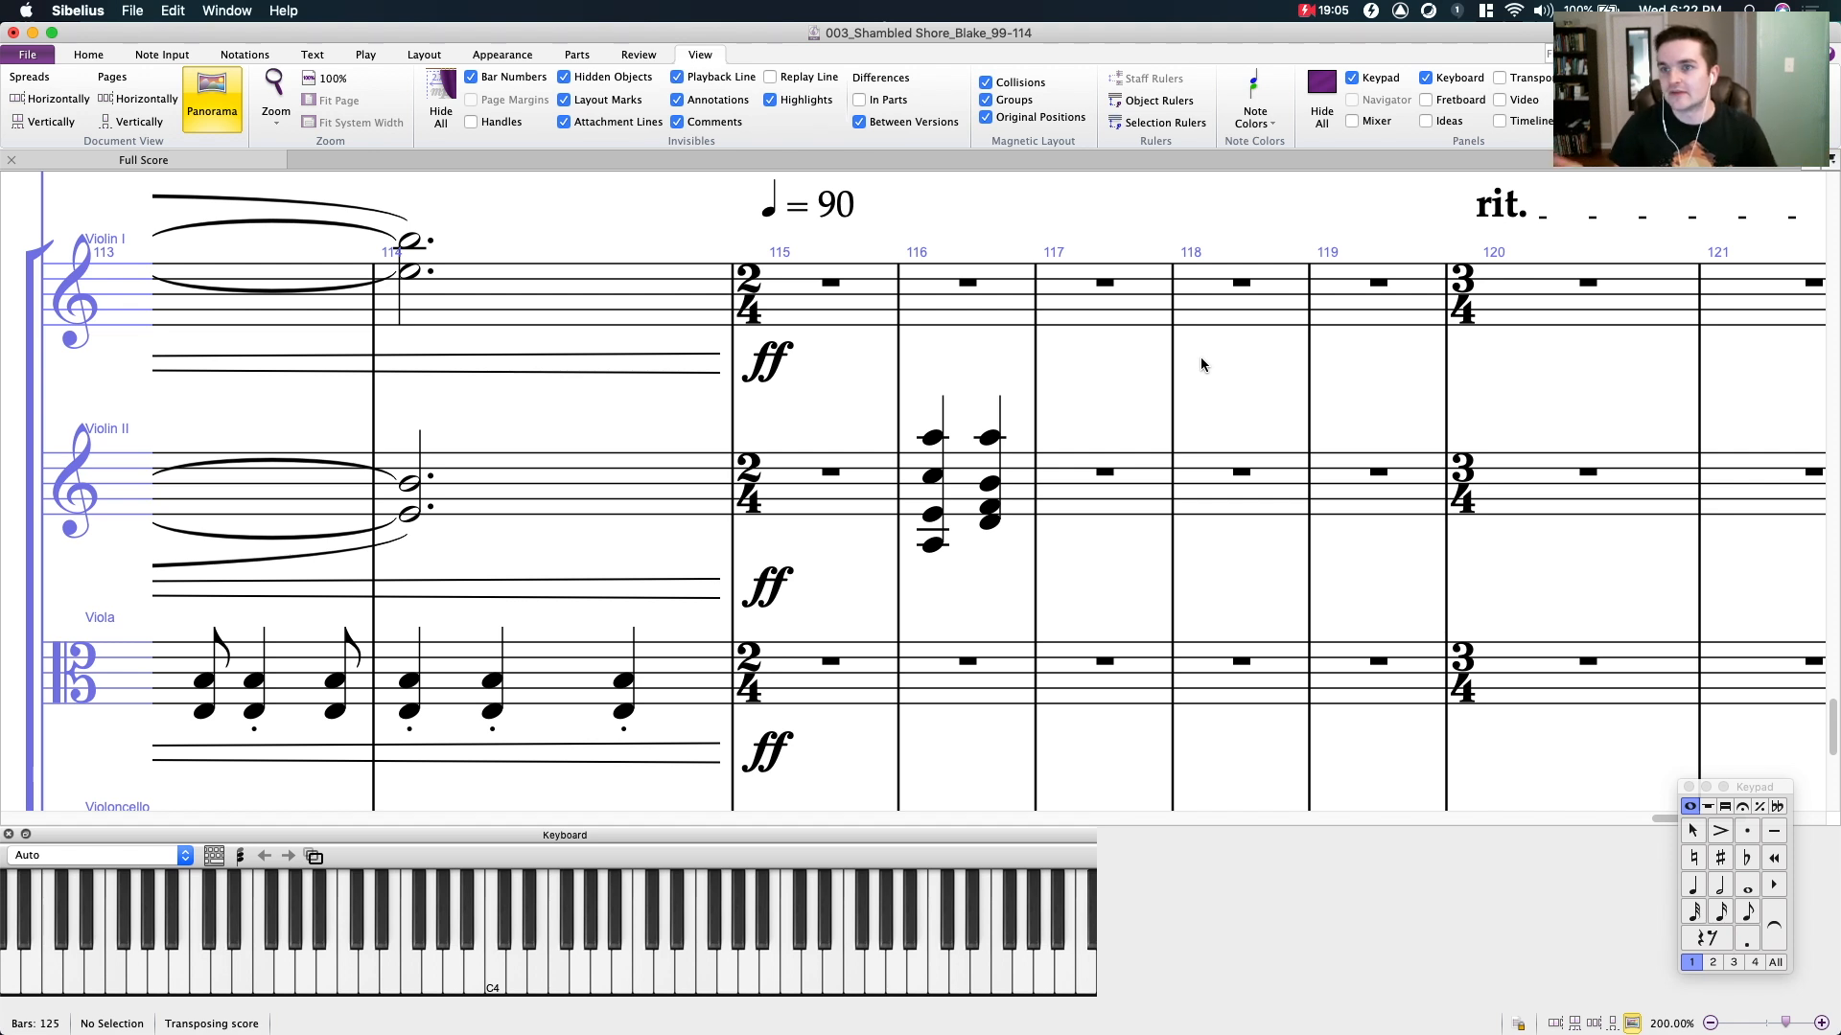
drag(934, 415, 794, 420)
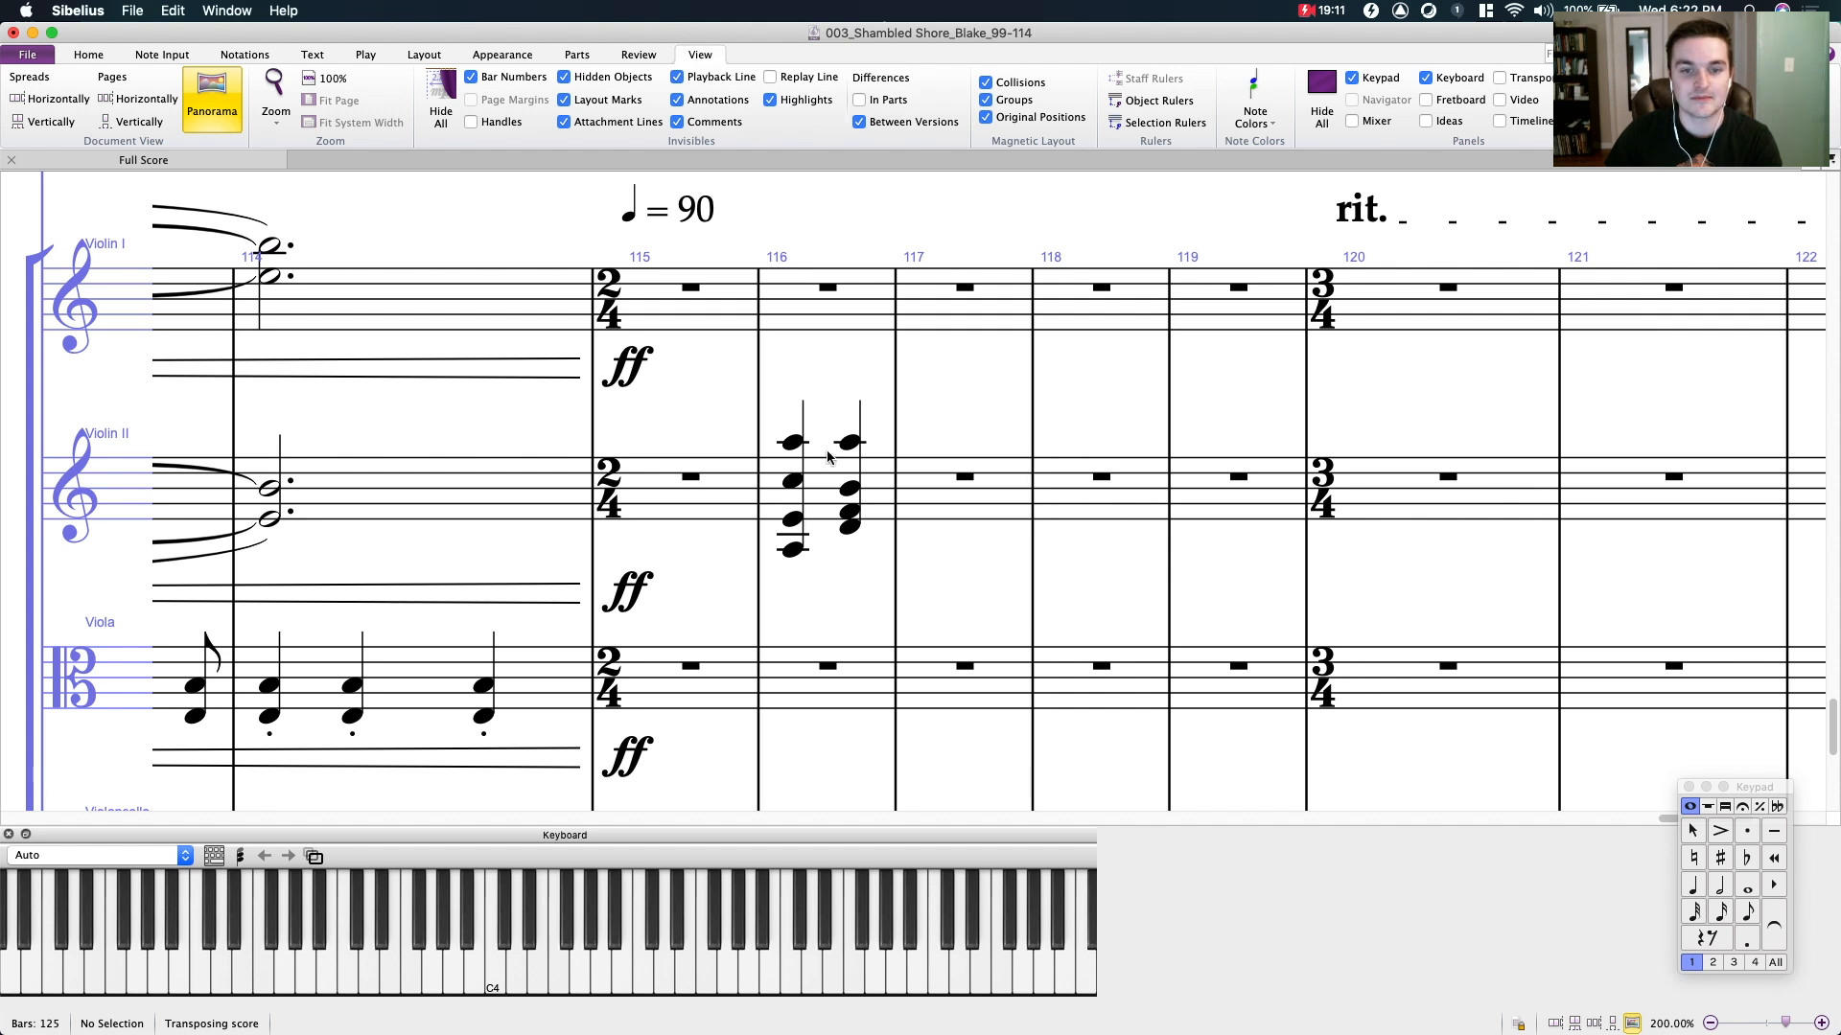
- Raise the top note of the second chord in bar 116 of Violin II to B5 and change its F4 to E4
click(845, 441)
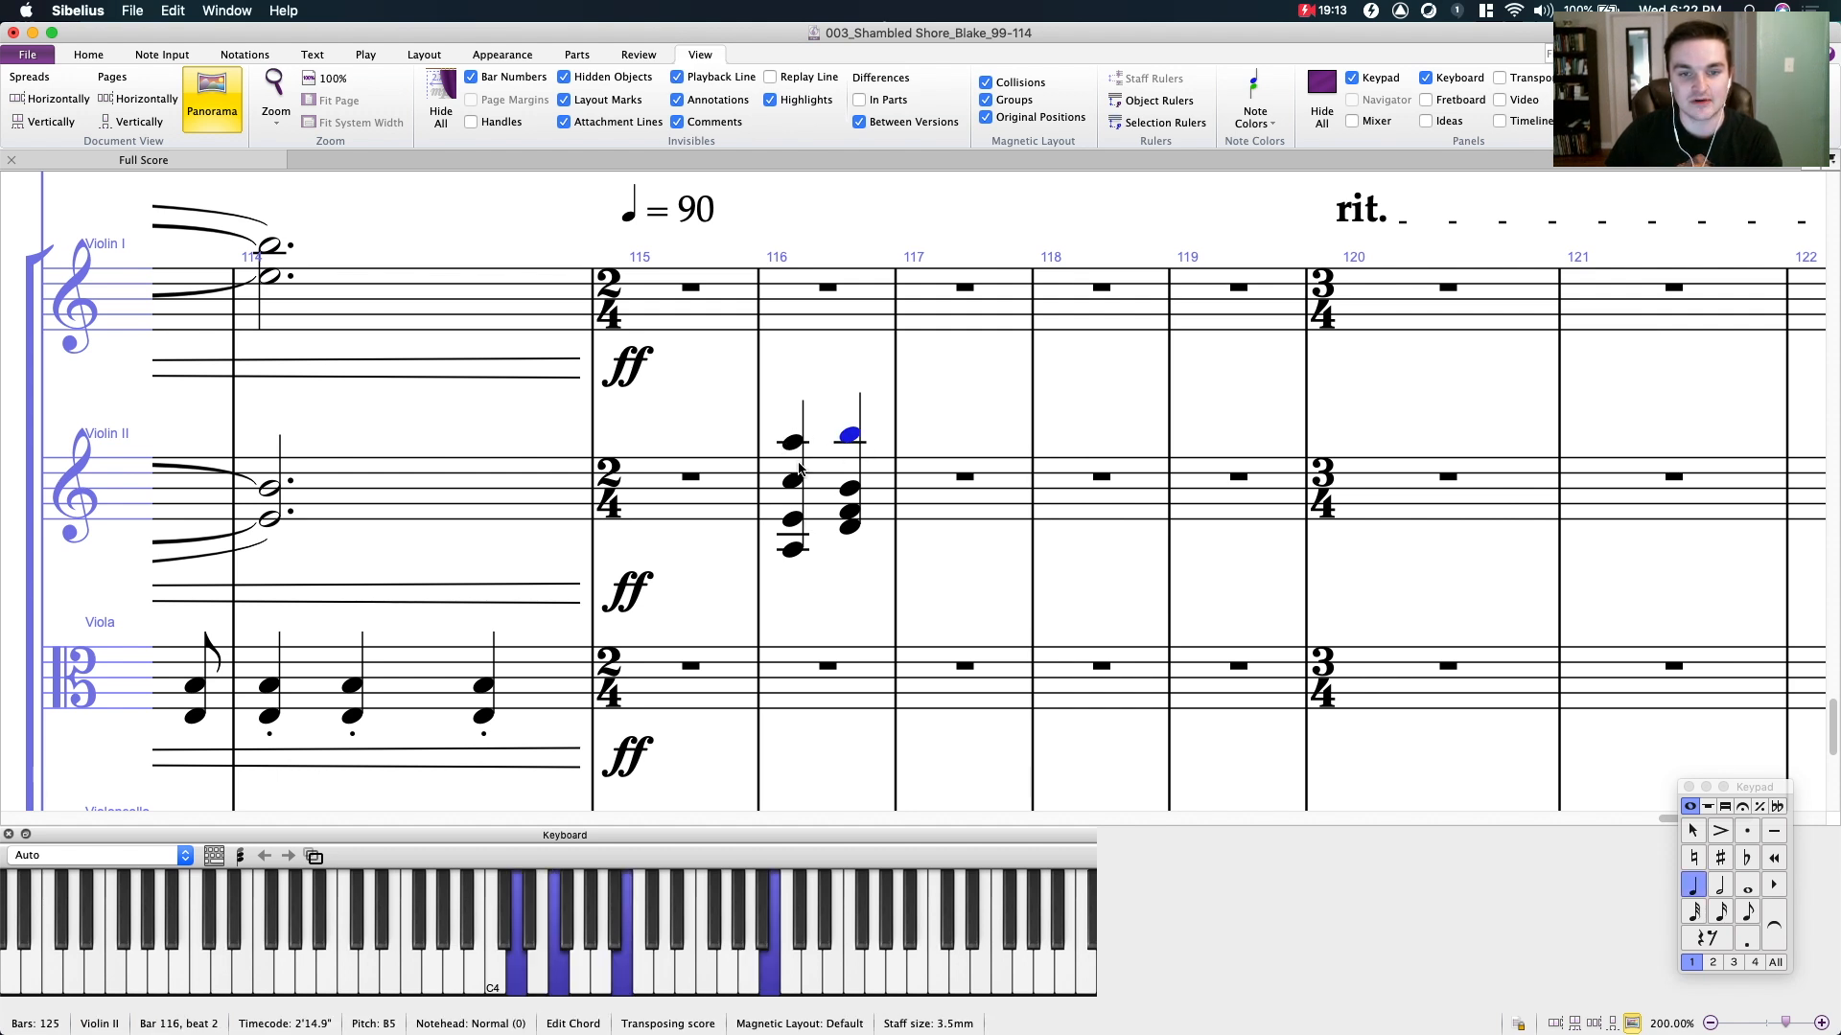
click(850, 514)
click(795, 521)
click(850, 515)
key(Down)
key(Down)
drag(867, 565, 1050, 581)
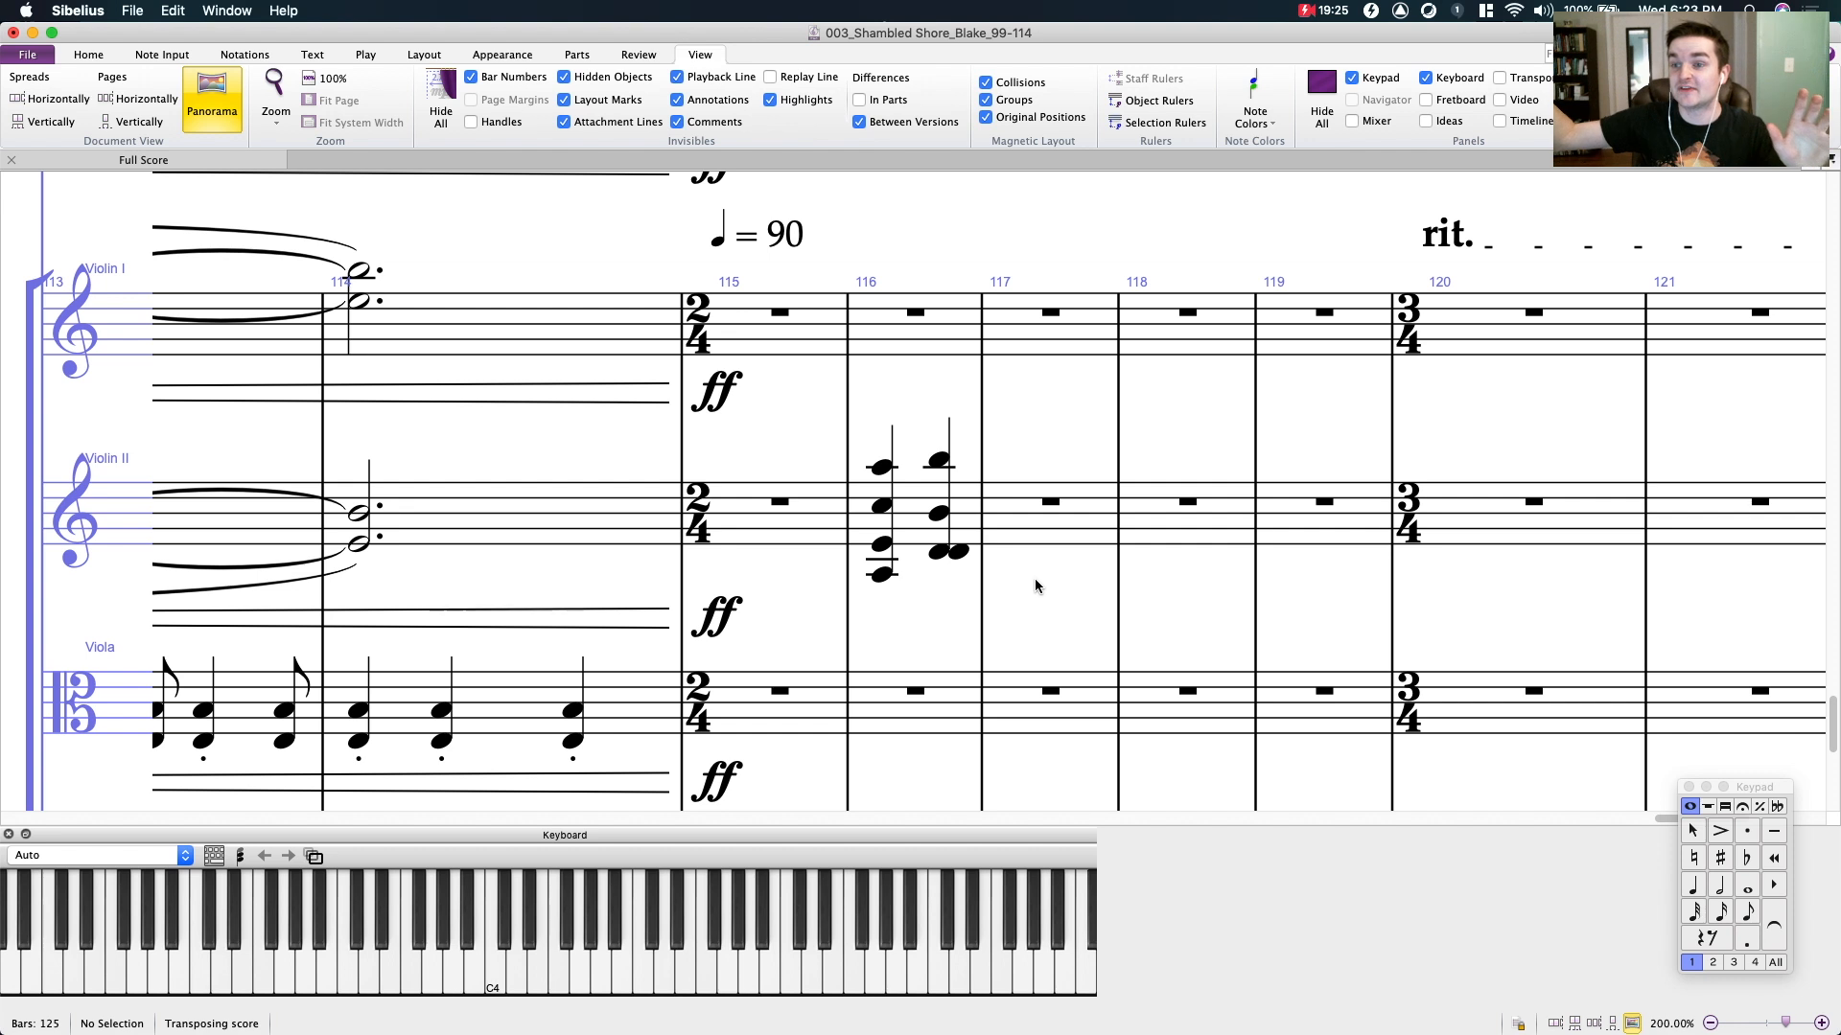
click(932, 561)
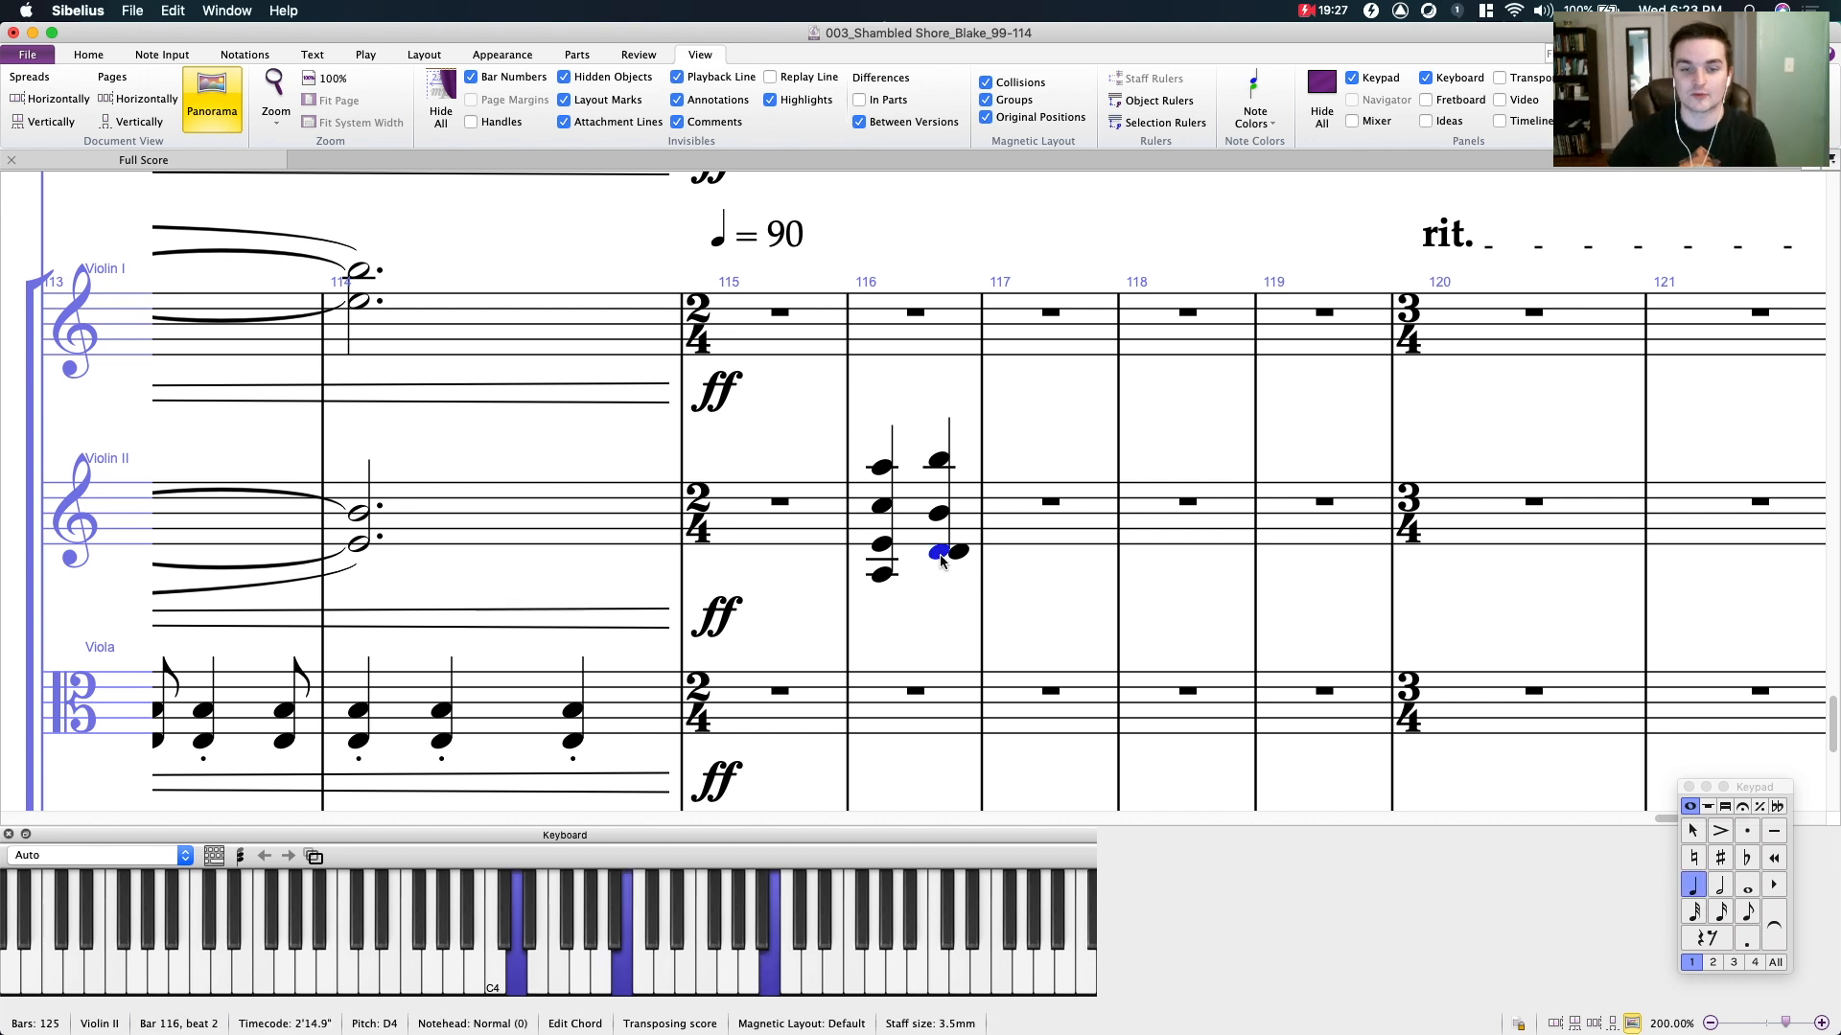
key(Up)
key(Escape)
- Lower the B4 in the second chord of bar 116 in Violin II to G4 and add a sharp
click(940, 515)
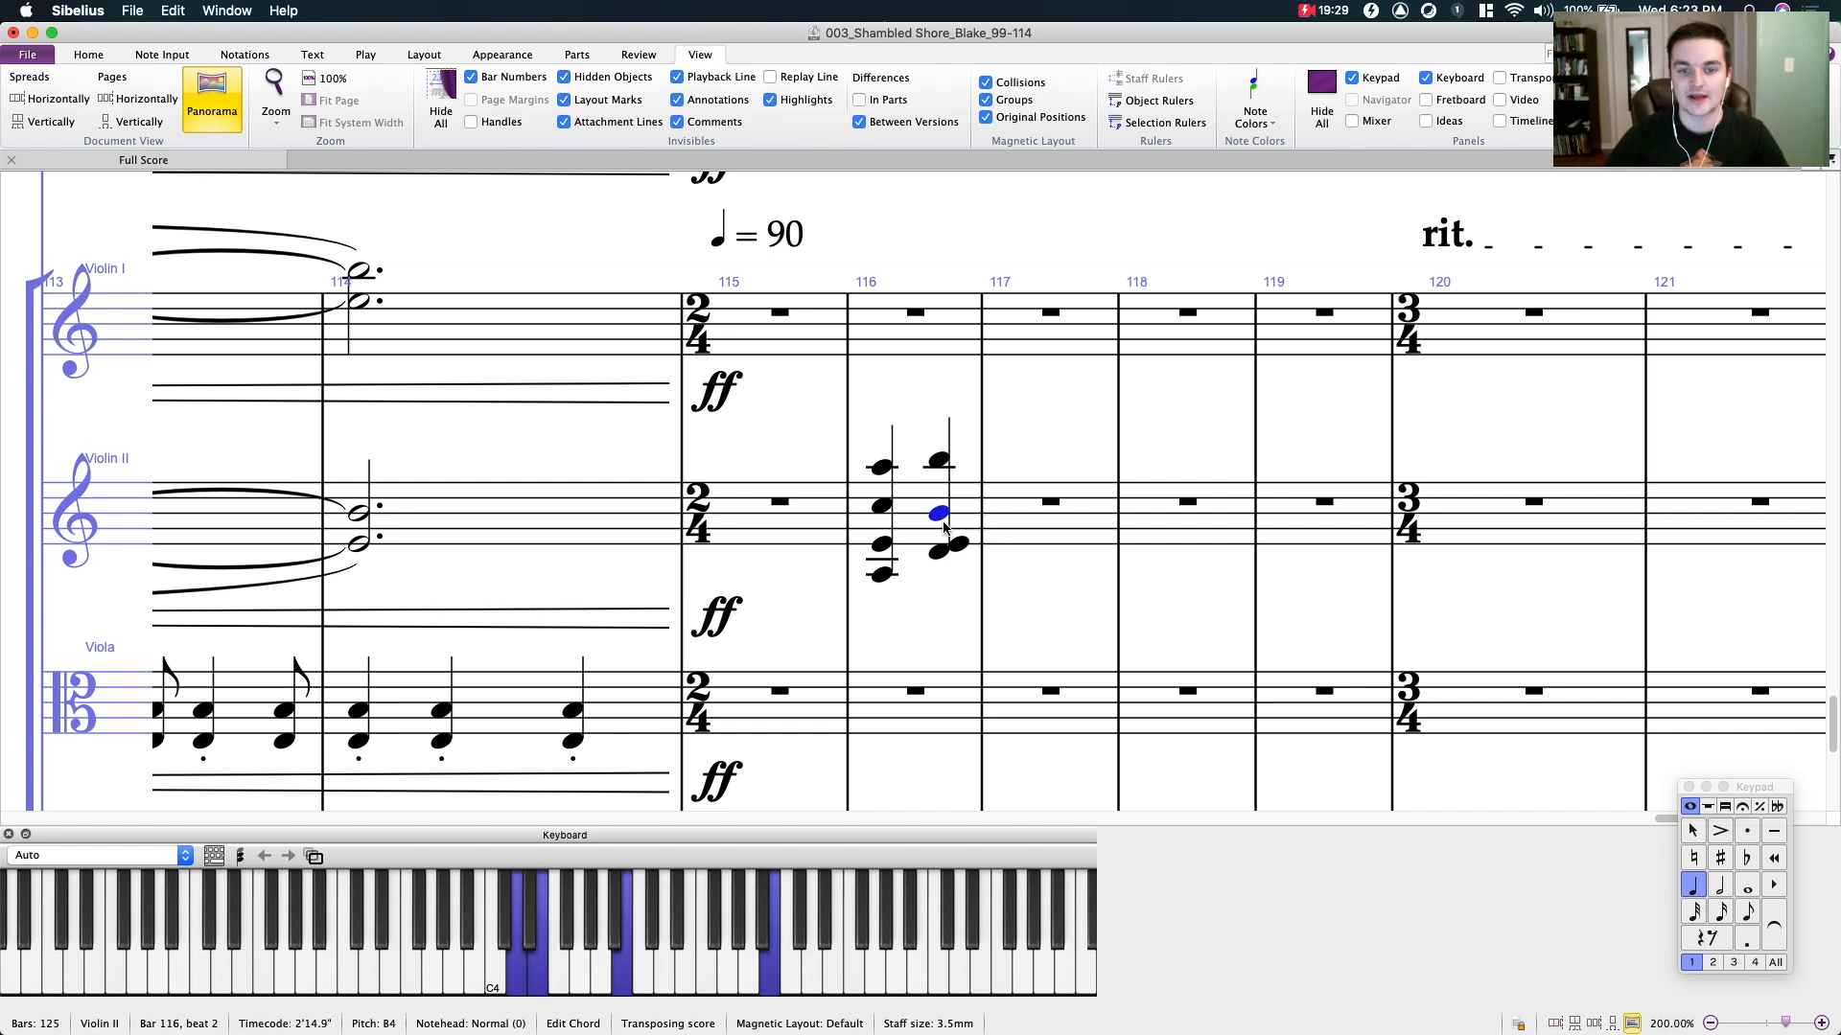
click(1051, 502)
click(940, 517)
key(Down)
key(Down)
click(1719, 859)
- Repeat the second chord on beat 1 of bar 117 in Violin II and revoice the copy as C4, E4, A4 and A5
key(r)
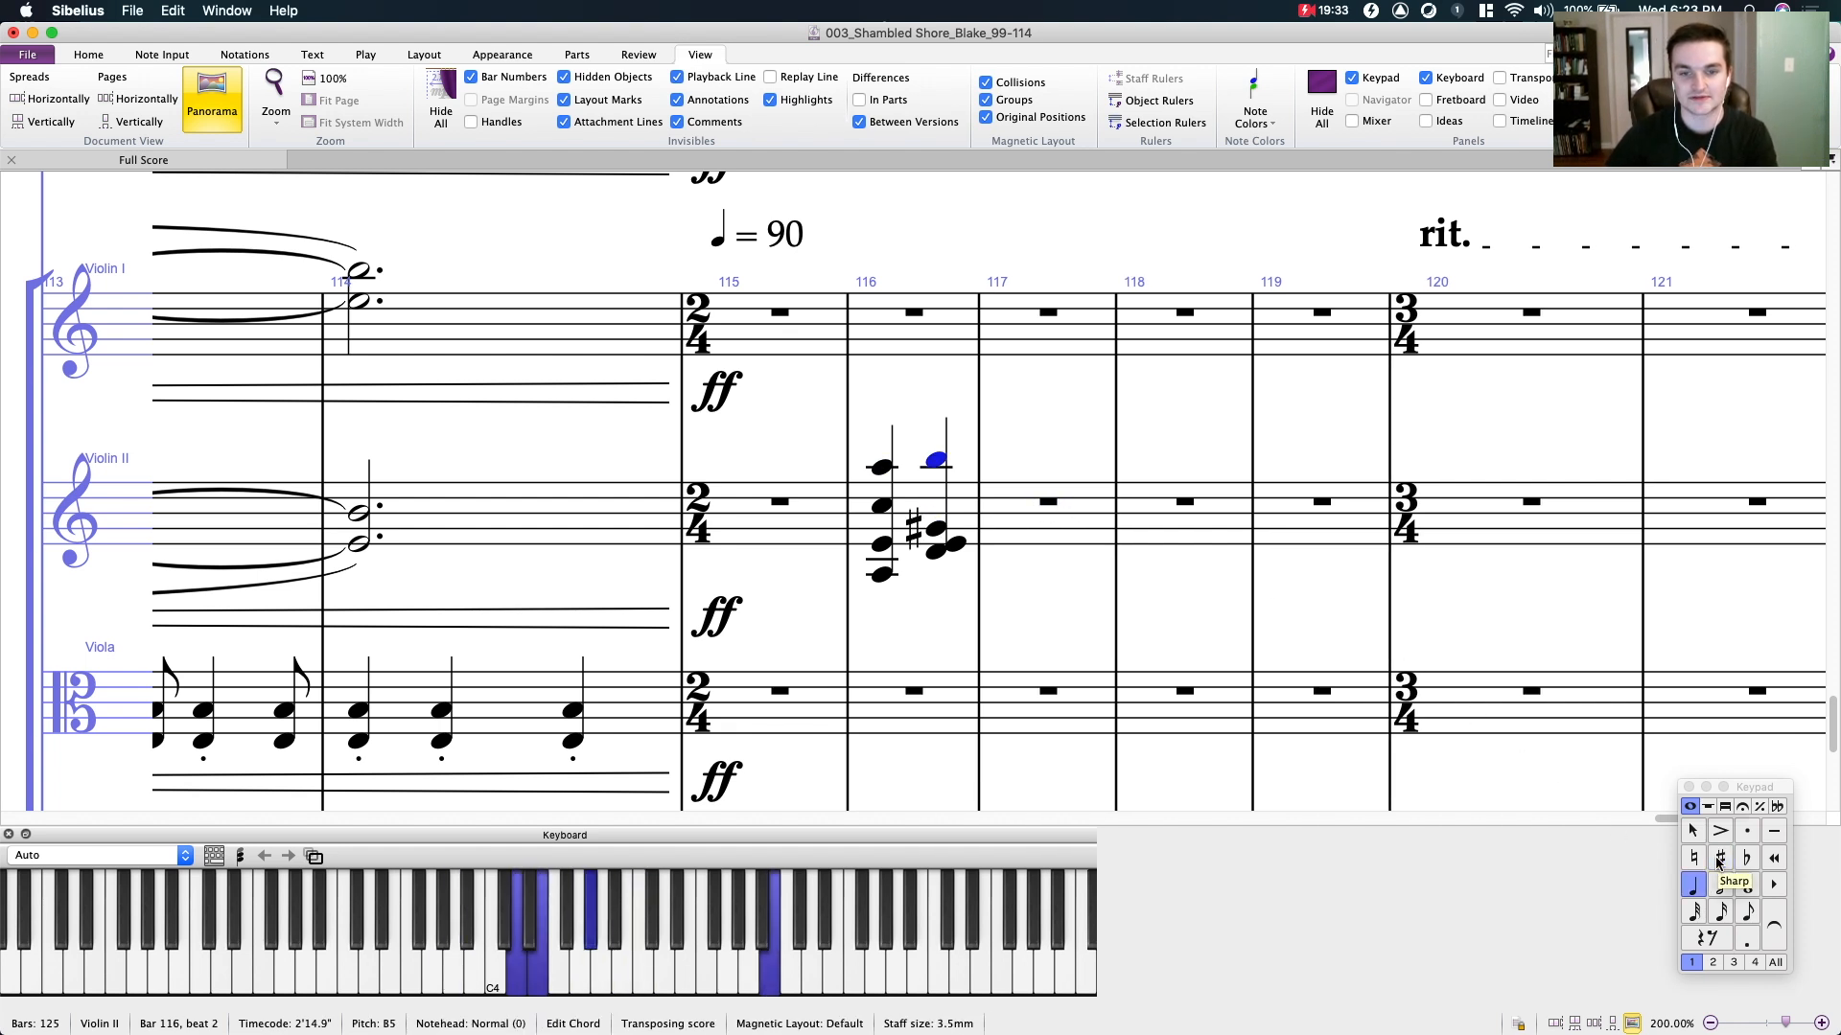
key(Escape)
click(1014, 527)
key(Up)
click(1035, 544)
click(1014, 551)
key(Down)
click(1013, 458)
key(Down)
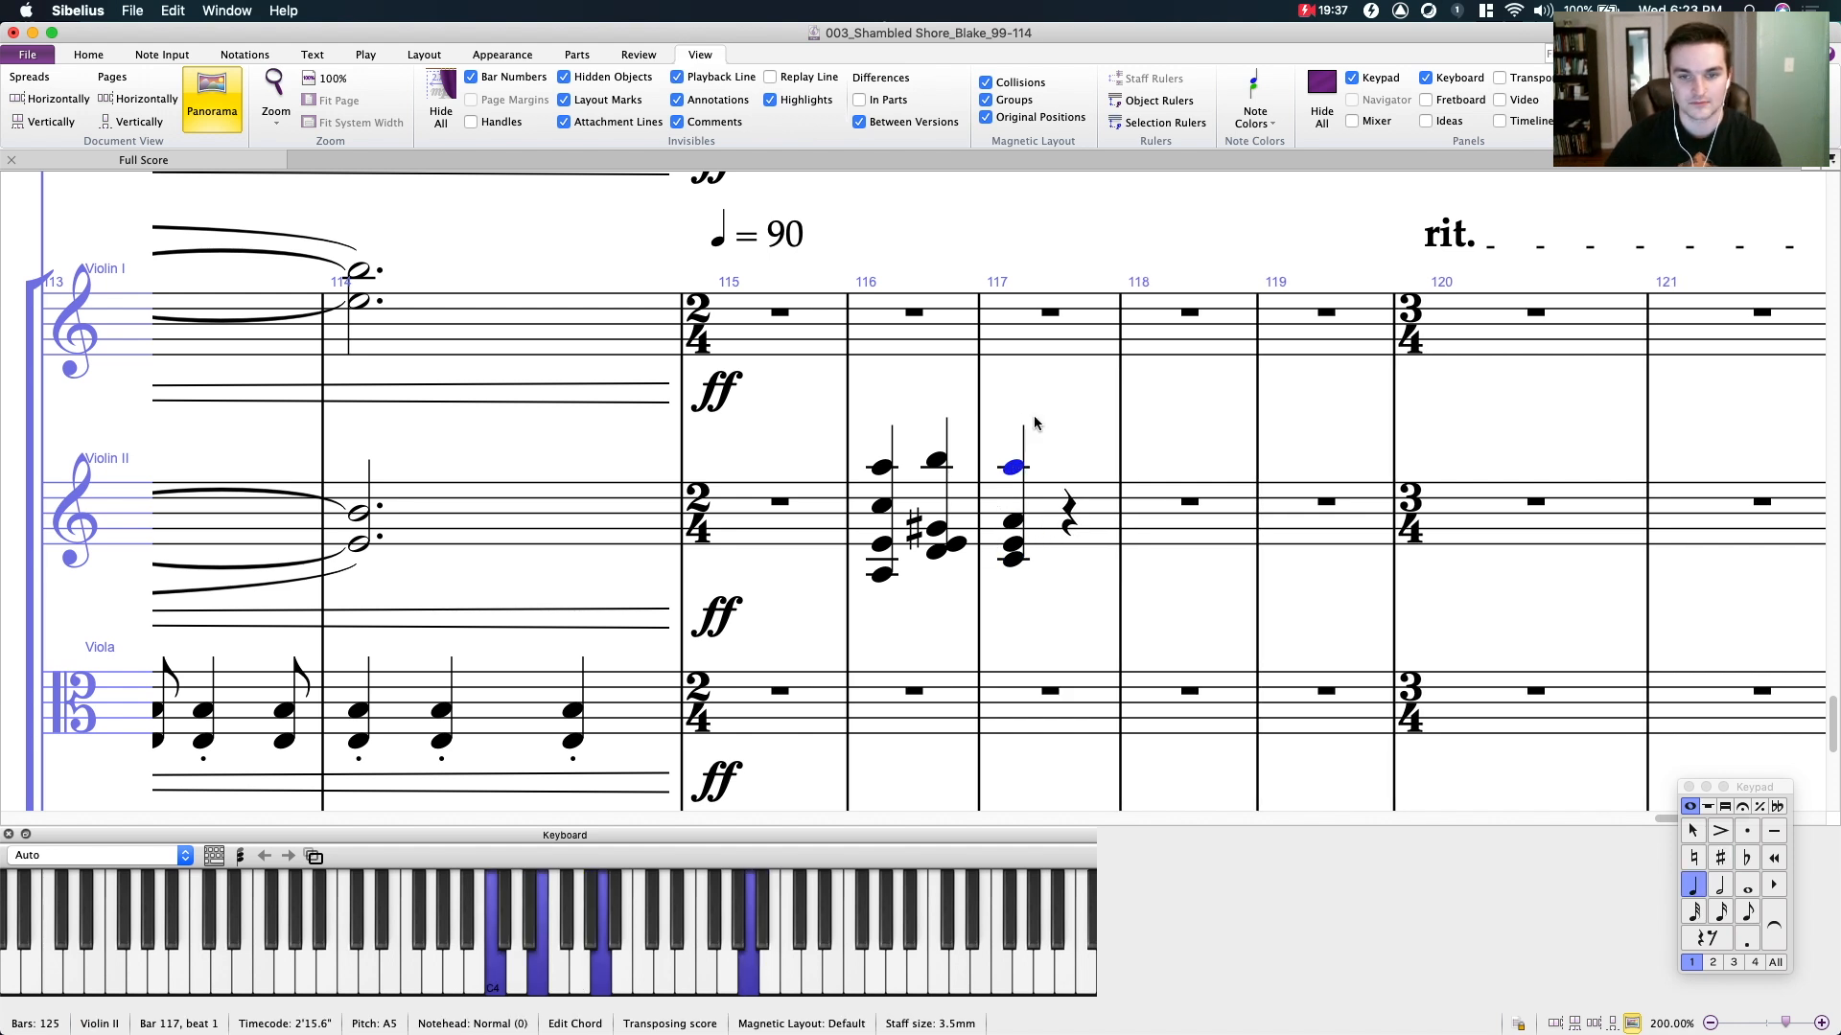
- Examine the voice leading of the Violin II chords in bars 116 and 117, checking each note of the first chord
drag(997, 393, 1088, 415)
click(1136, 501)
click(1142, 405)
click(1094, 406)
click(1056, 410)
drag(1060, 604, 1132, 642)
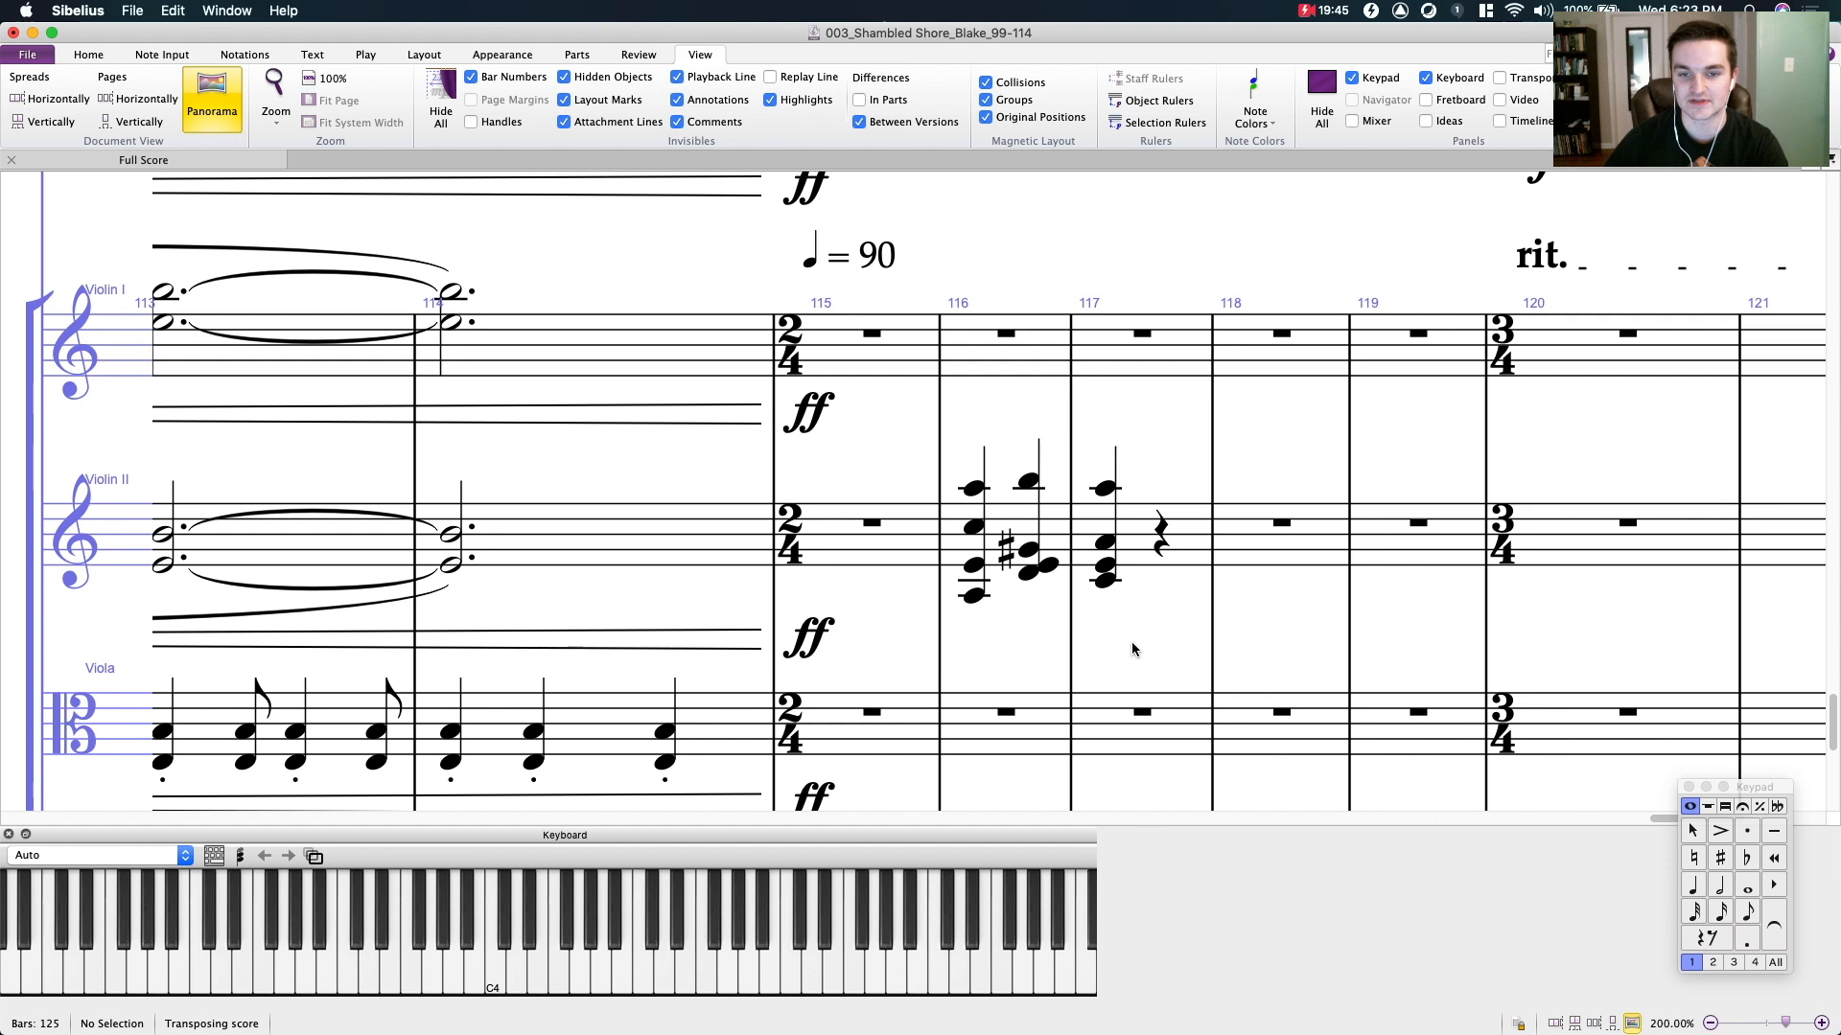
click(973, 488)
super+click(975, 527)
super+click(975, 567)
super+click(975, 596)
drag(1016, 631, 988, 652)
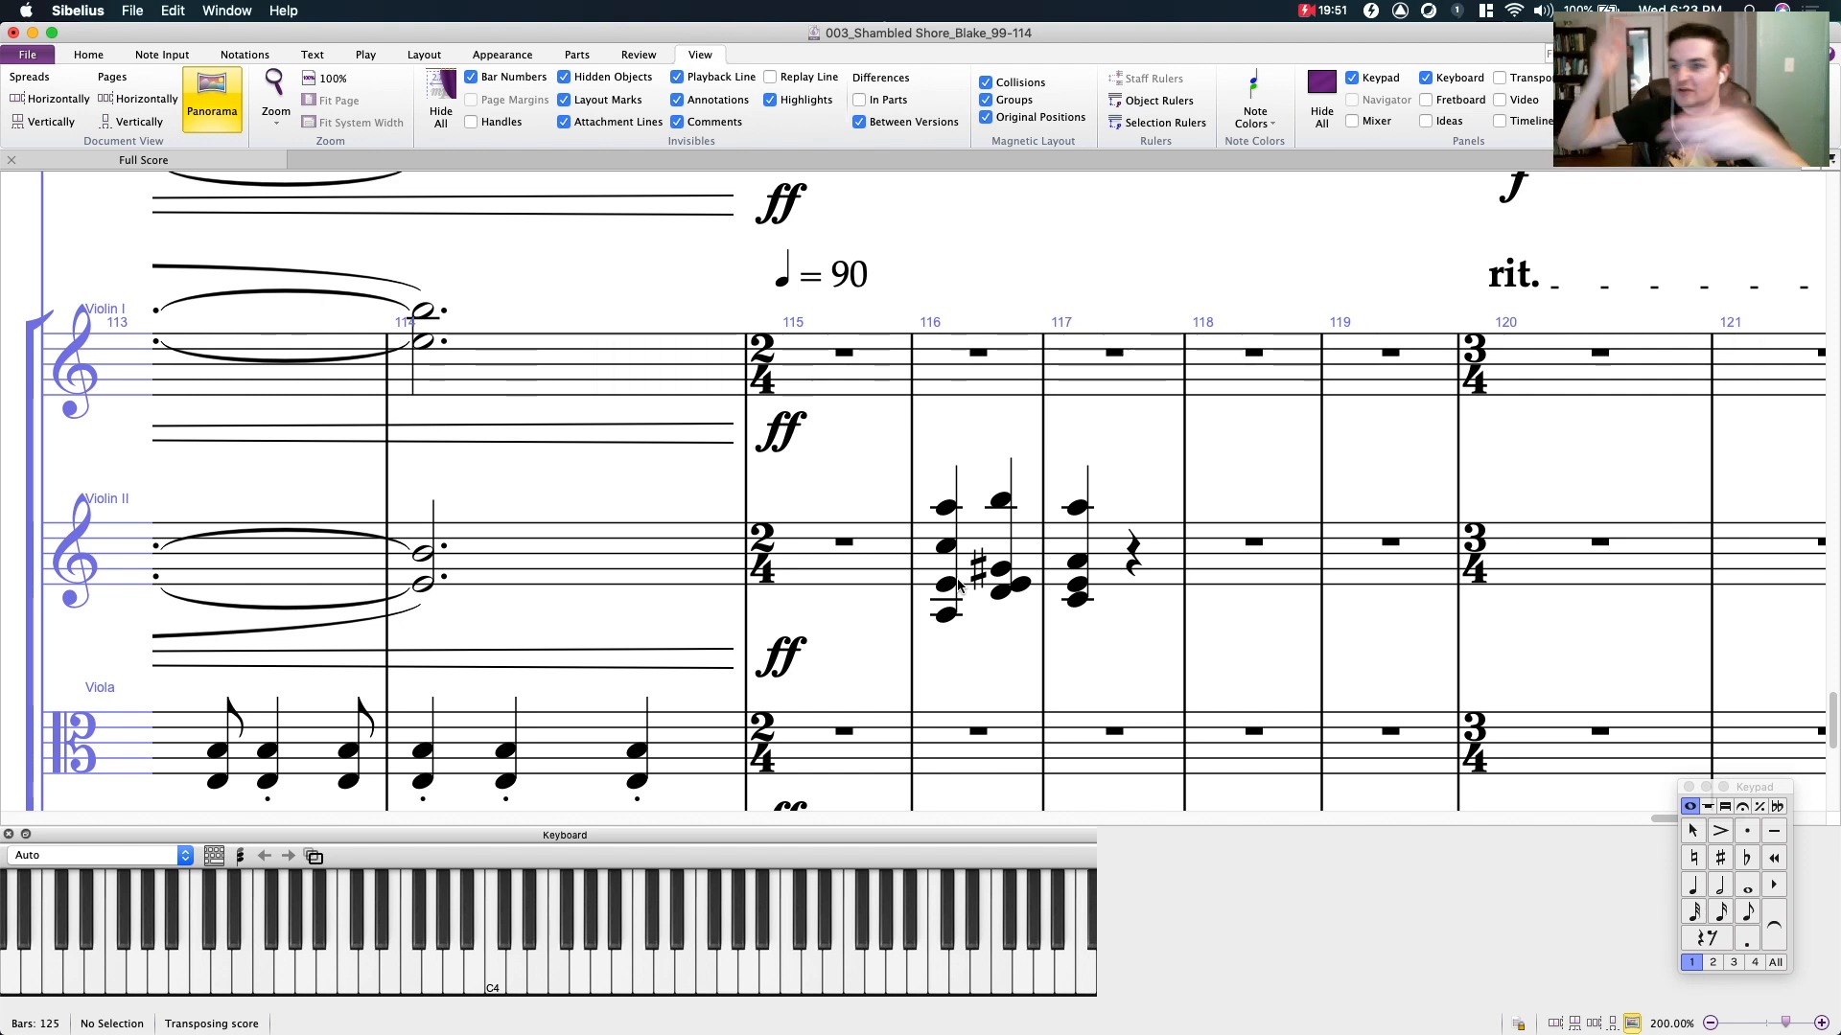
- Cut the chords from bars 116 and 117 of Violin II and zoom out to 100%
click(1038, 544)
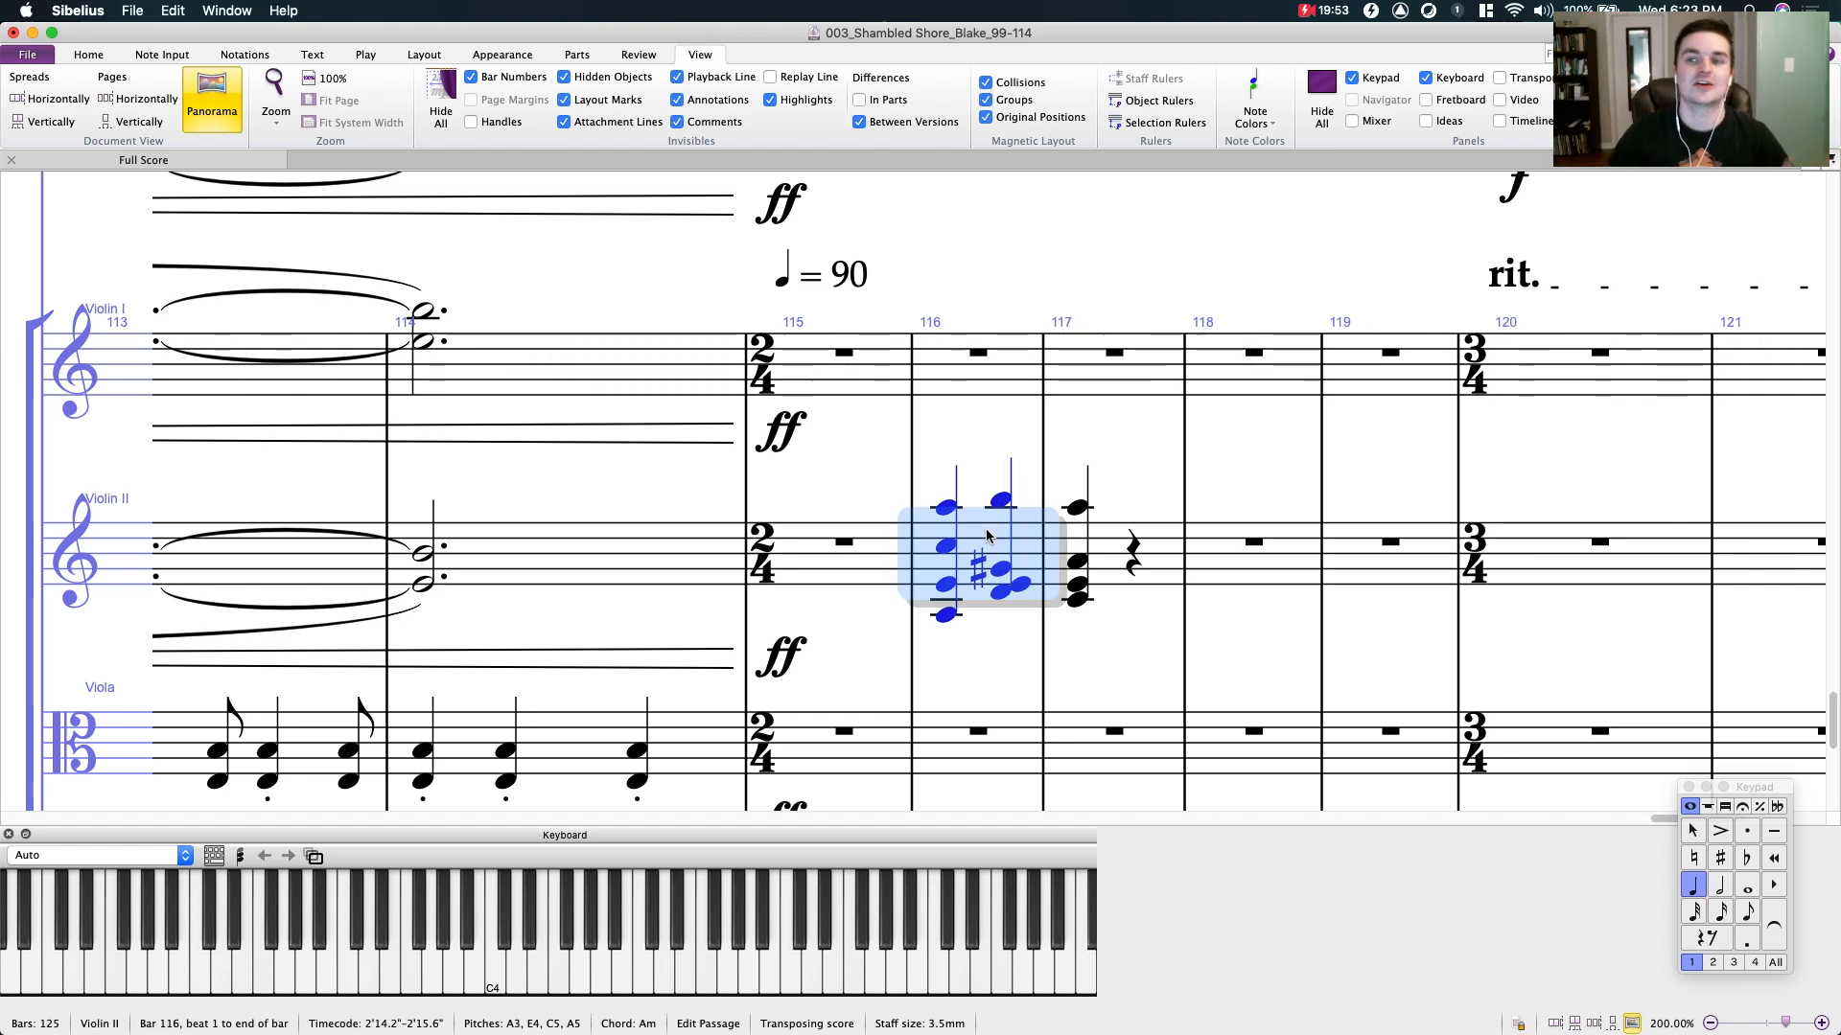
shift+click(1147, 560)
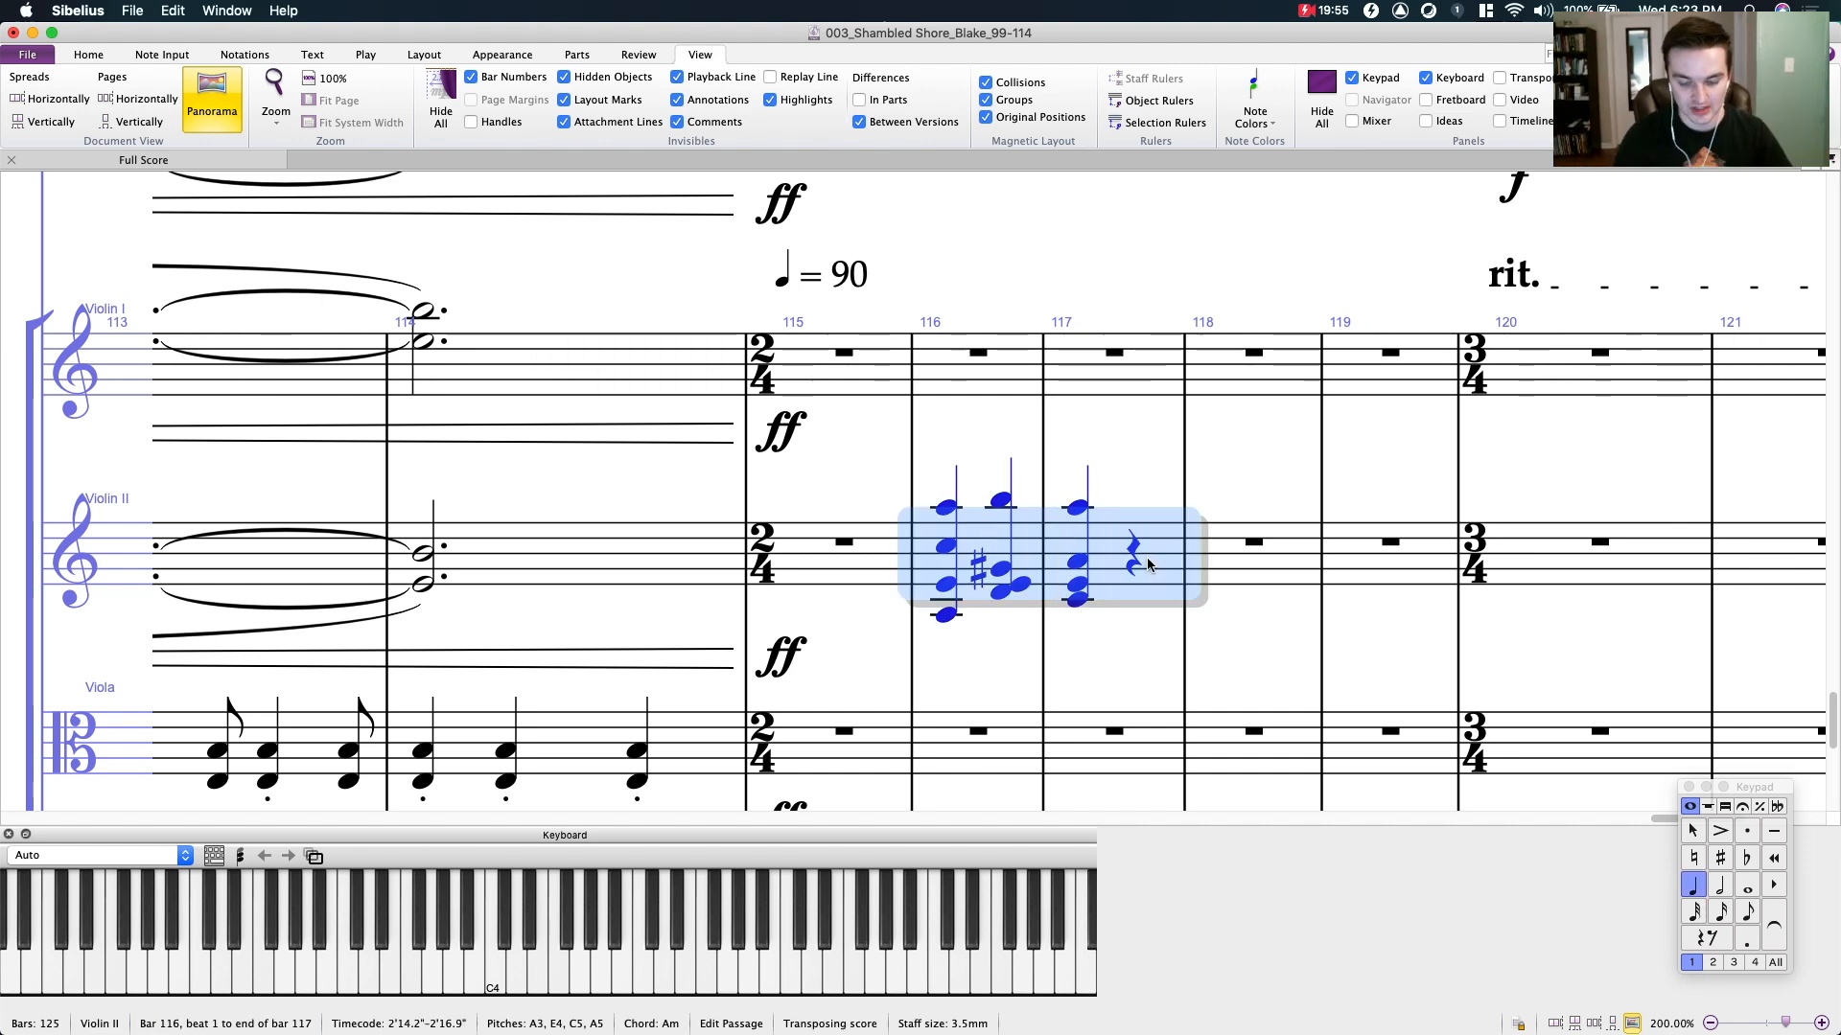
key(super+minus)
key(super+minus)
key(super+x)
click(1042, 343)
- Examine the celesta and string staves from bar 102 to bar 114, and reduce the zoom to 75%
drag(1016, 427, 1819, 352)
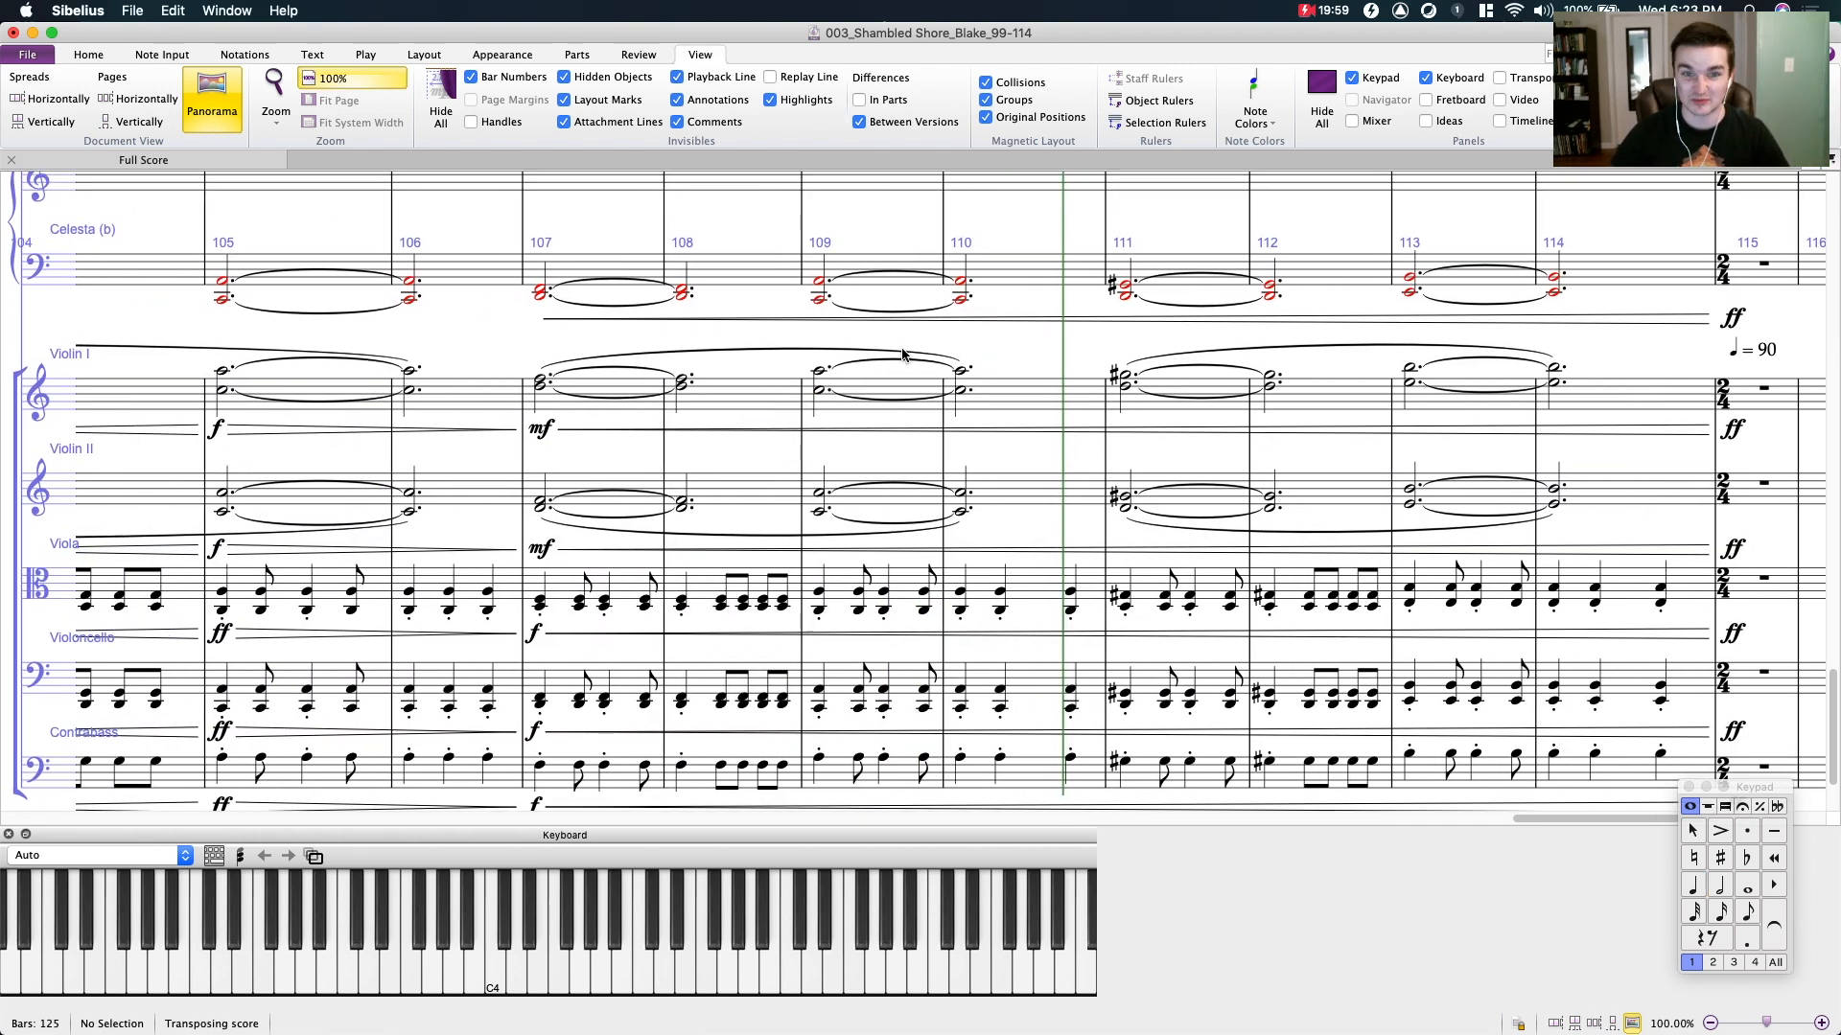
drag(1026, 357, 1290, 305)
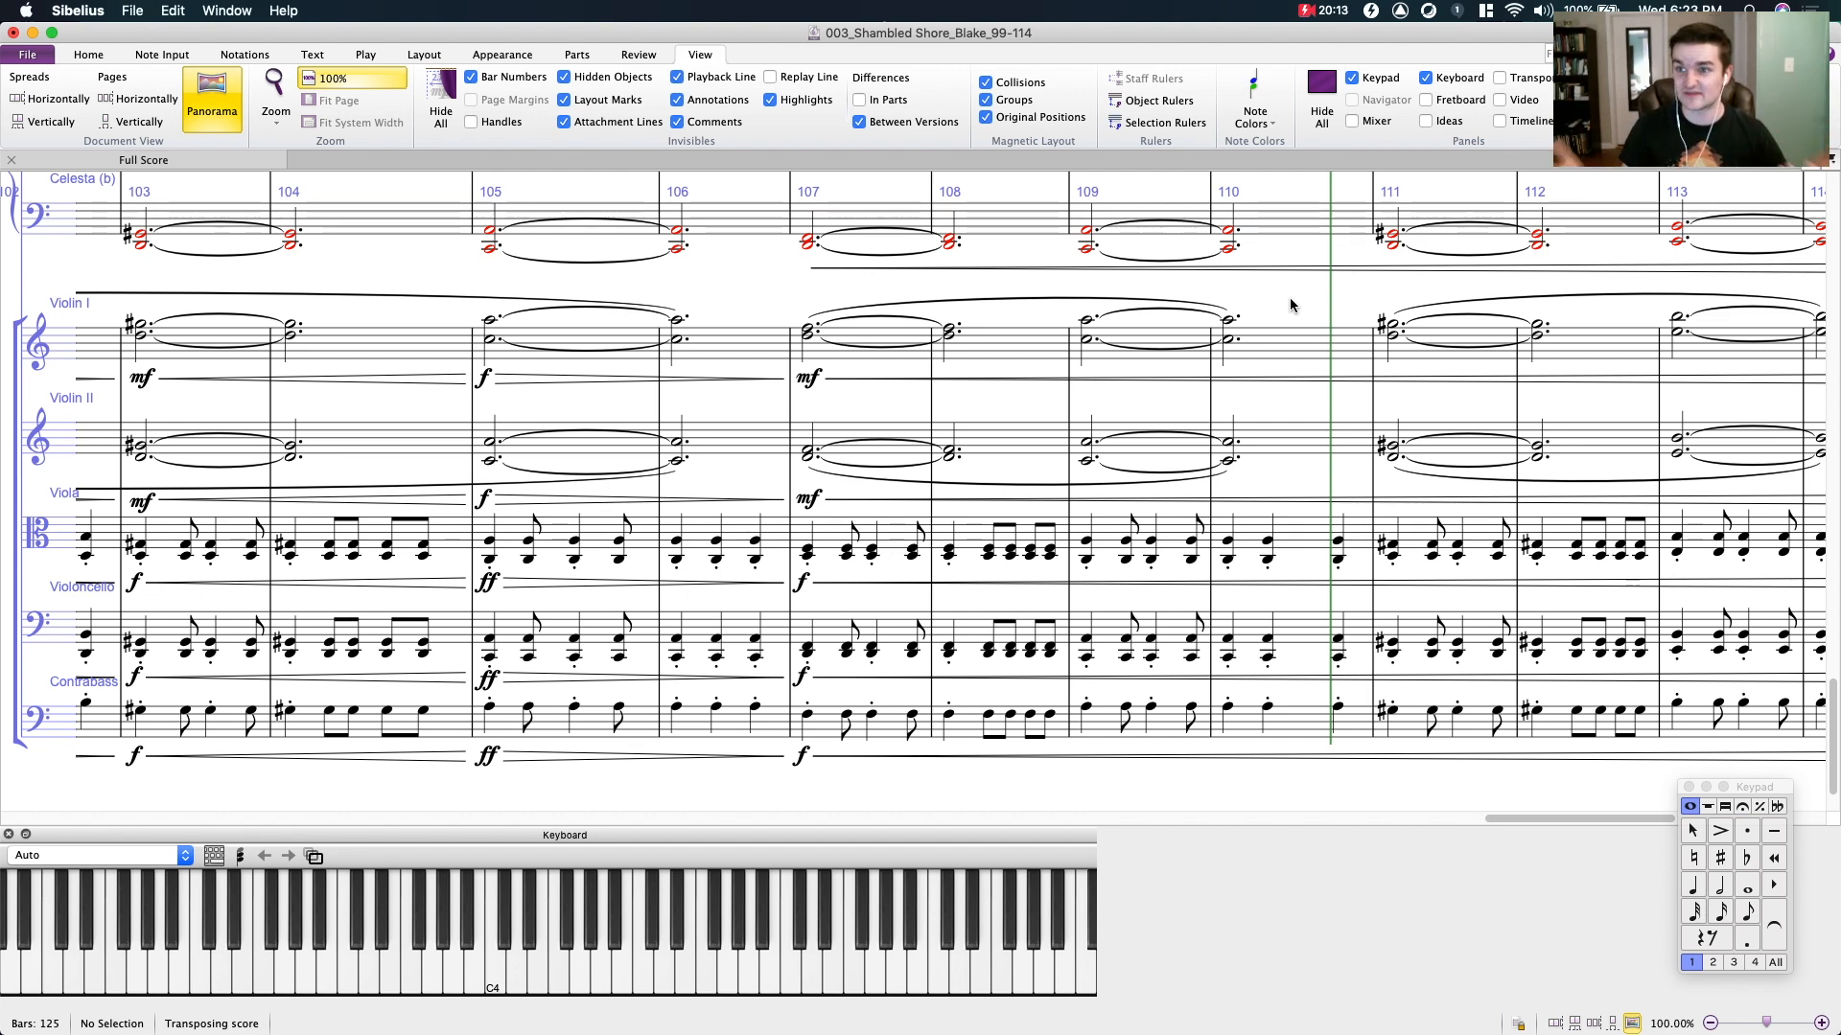
drag(750, 301, 825, 308)
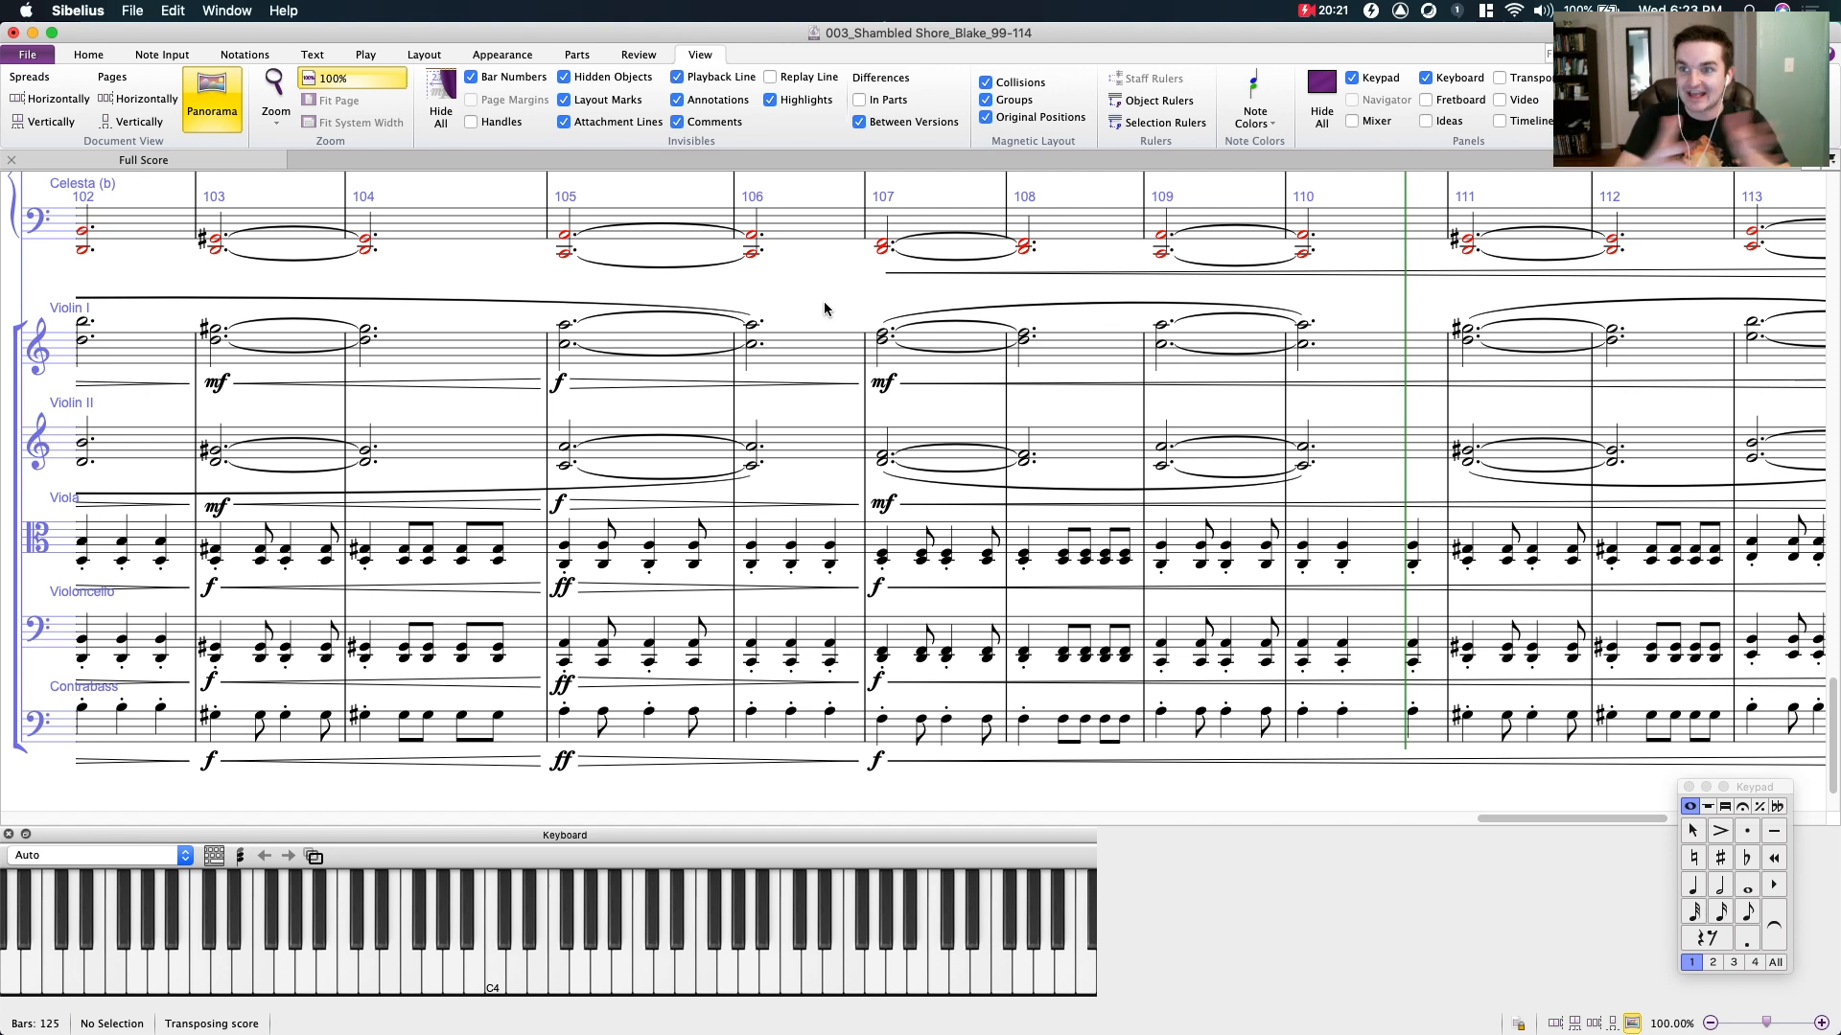
drag(824, 309, 678, 383)
key(super+minus)
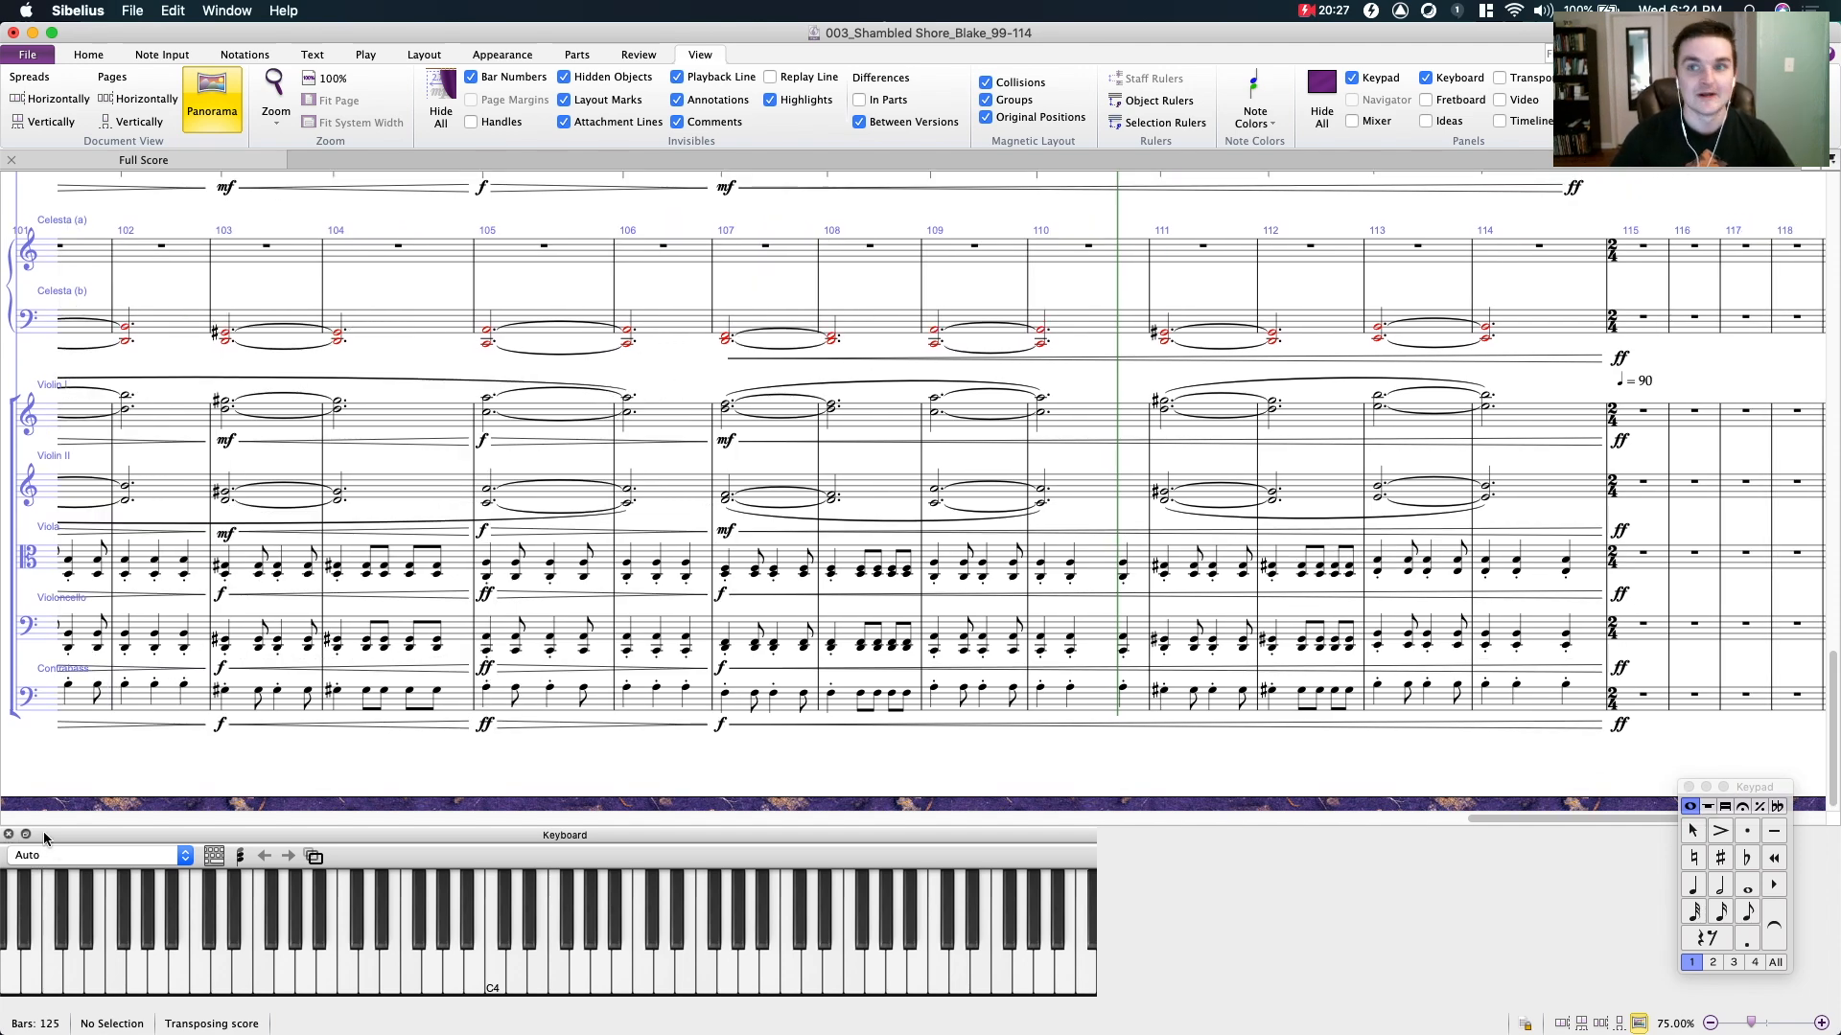
- Hide the on-screen piano keyboard and examine the keyboard, woodwind and percussion staves from bar 102 to bar 115
click(8, 834)
drag(707, 944, 692, 871)
scroll(701, 879, up, 5)
scroll(585, 610, up, 10)
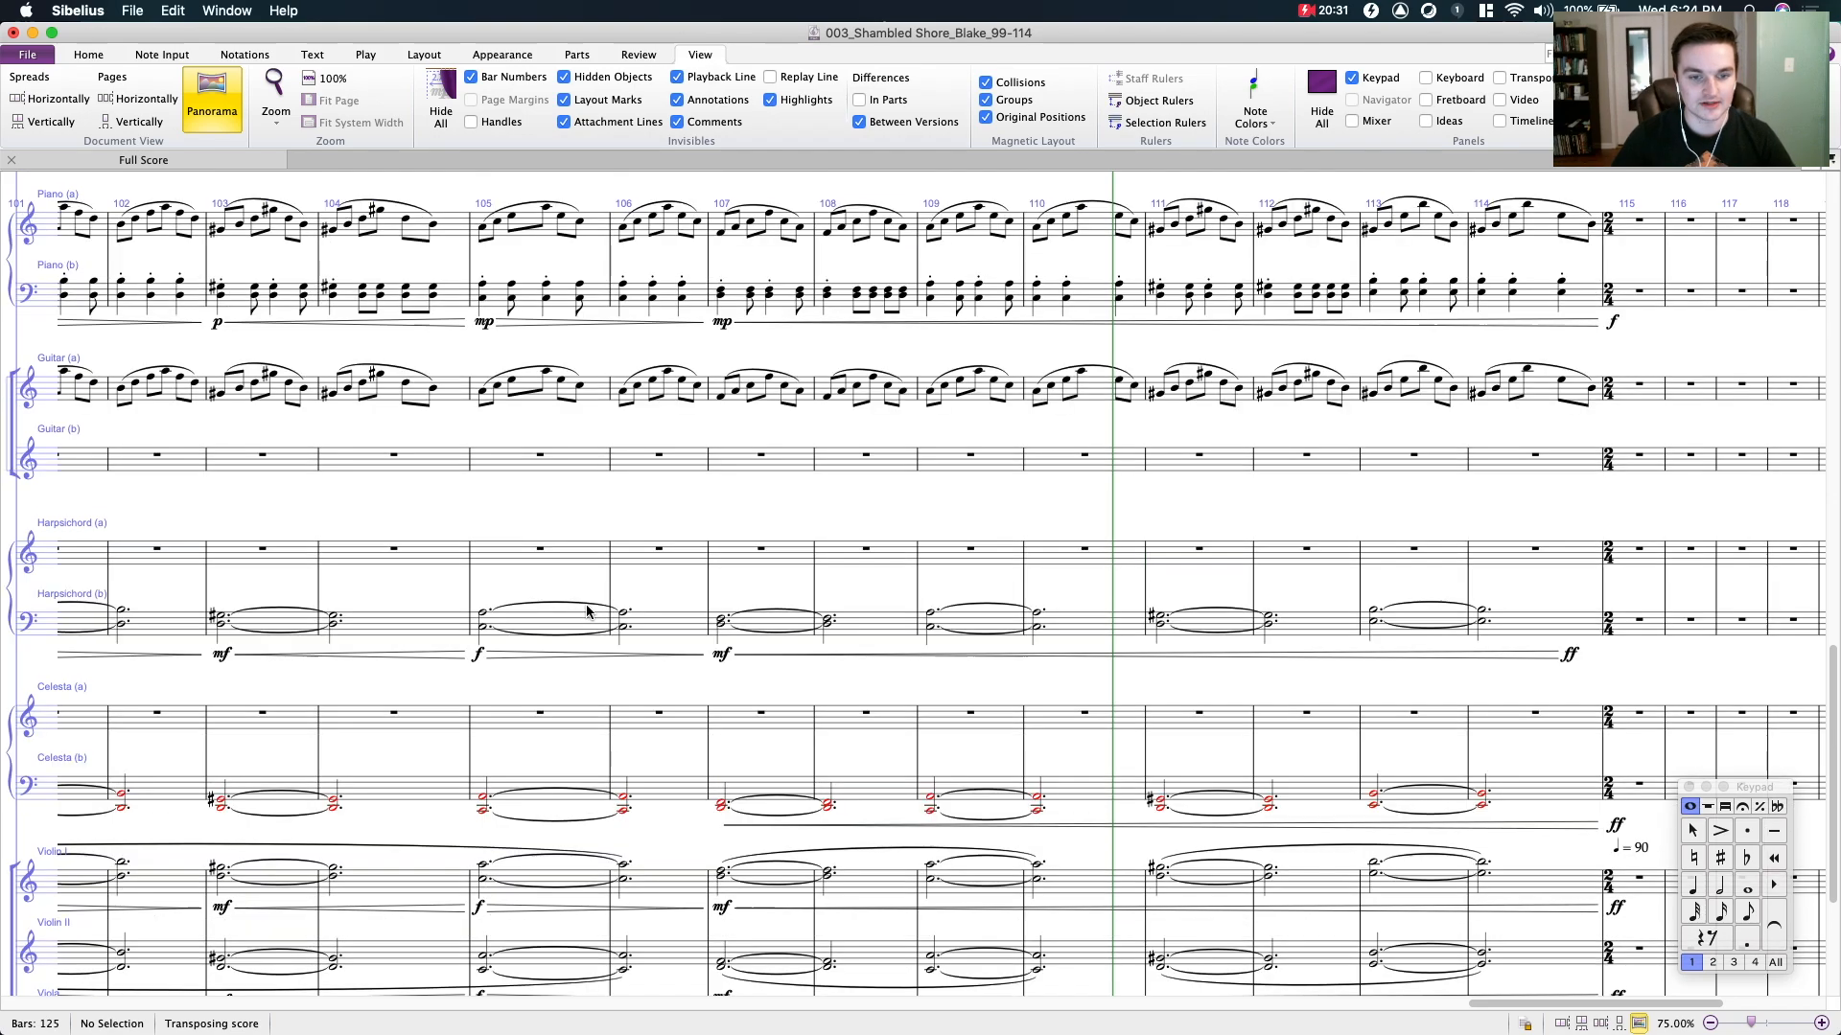
scroll(587, 610, up, 15)
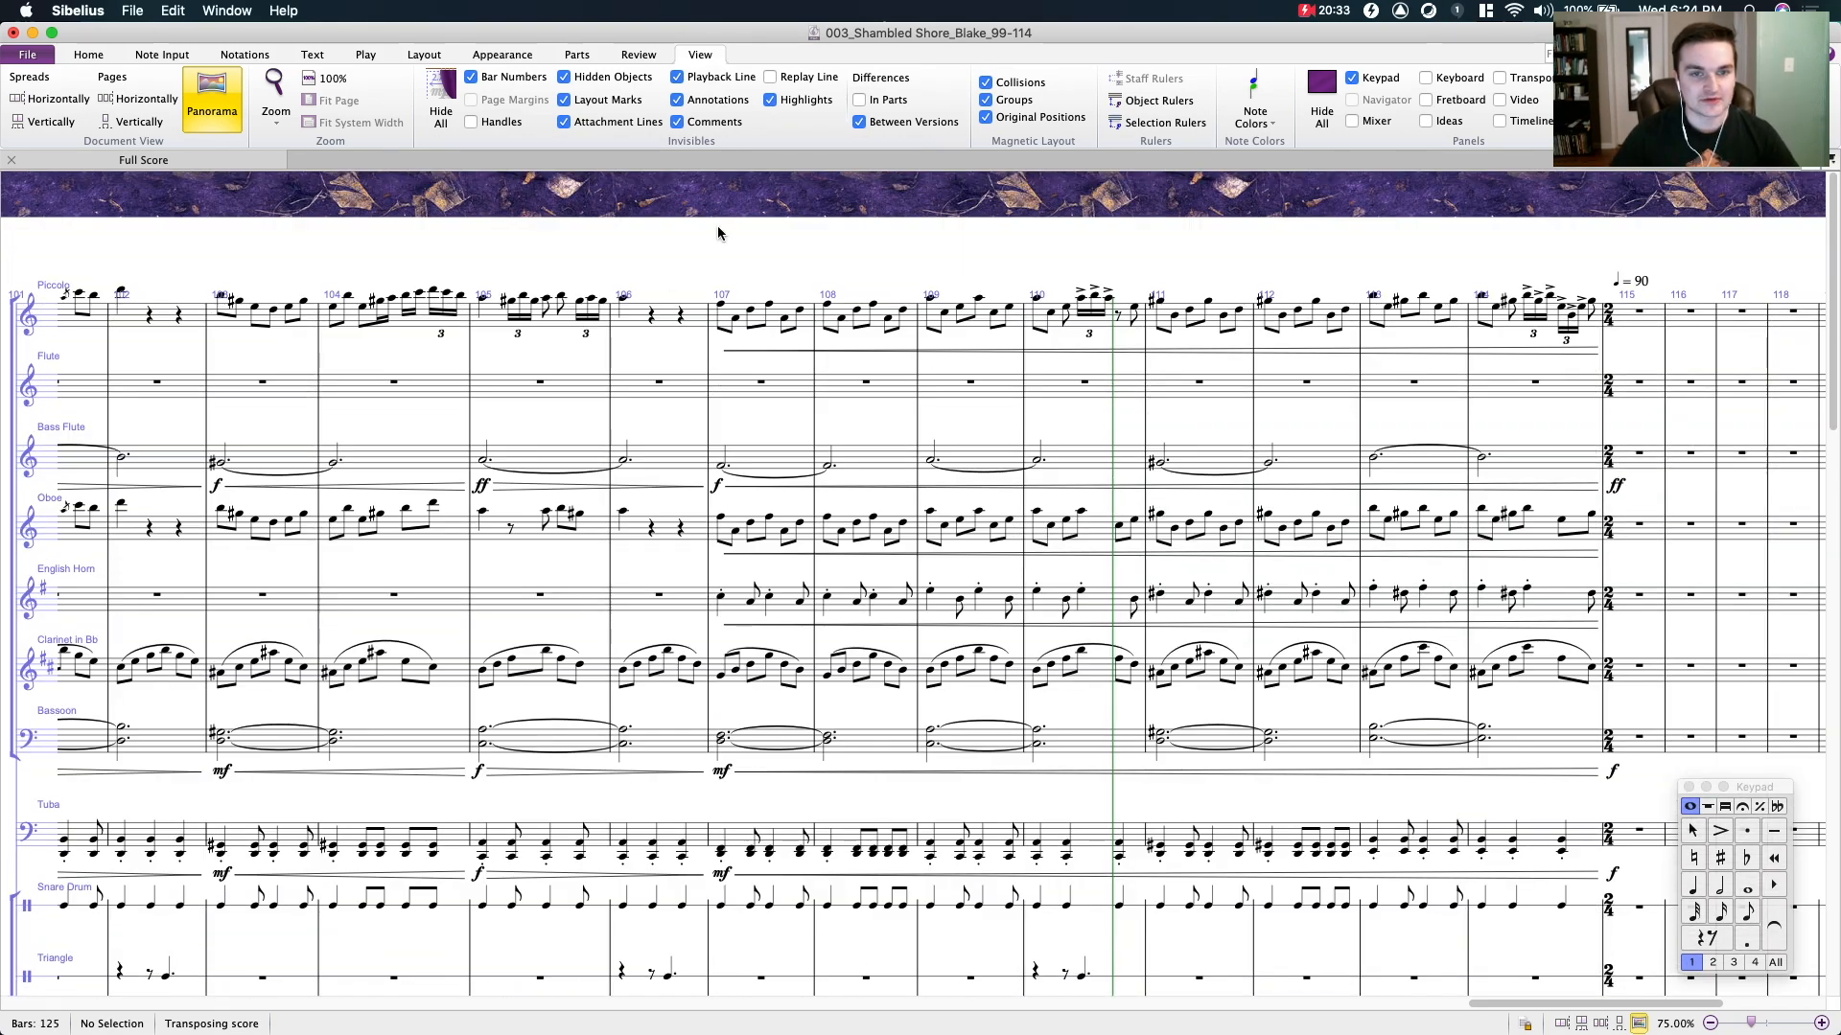
drag(702, 282, 527, 257)
click(567, 307)
scroll(815, 254, down, 15)
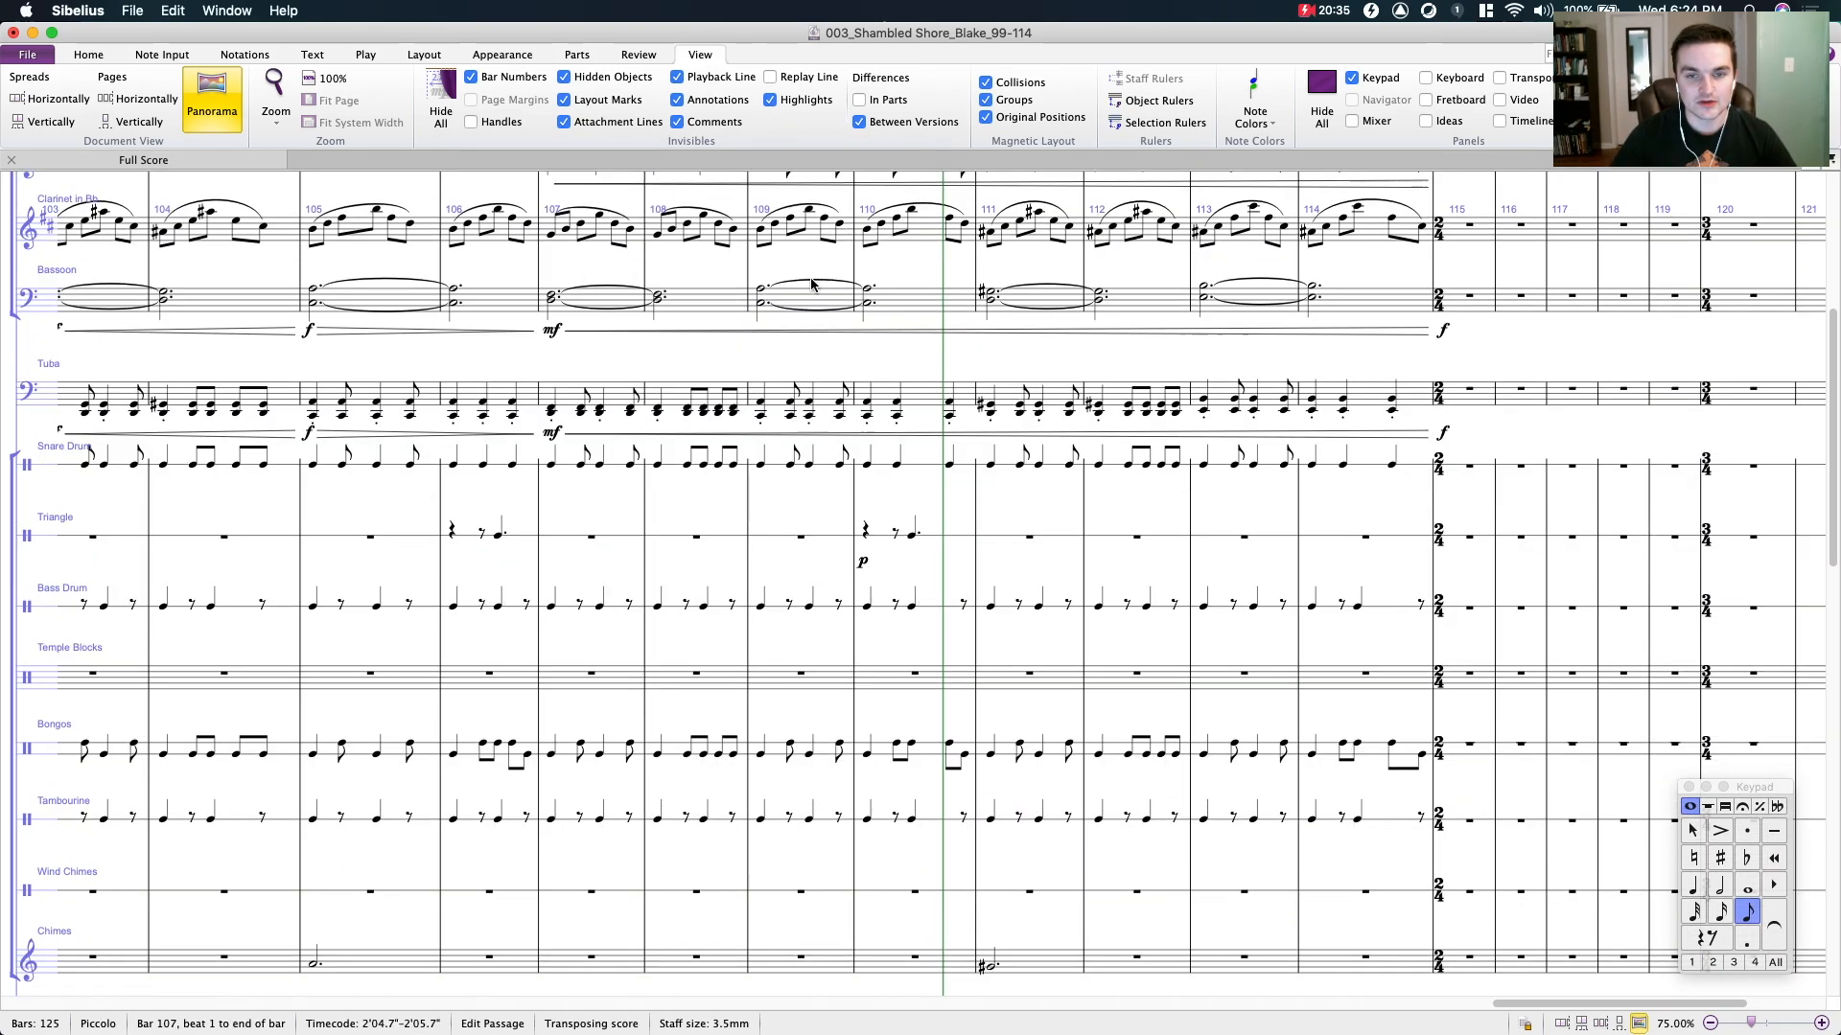
- Examine the keyboard, string and percussion staves from bar 101 to bar 114
scroll(840, 343, down, 15)
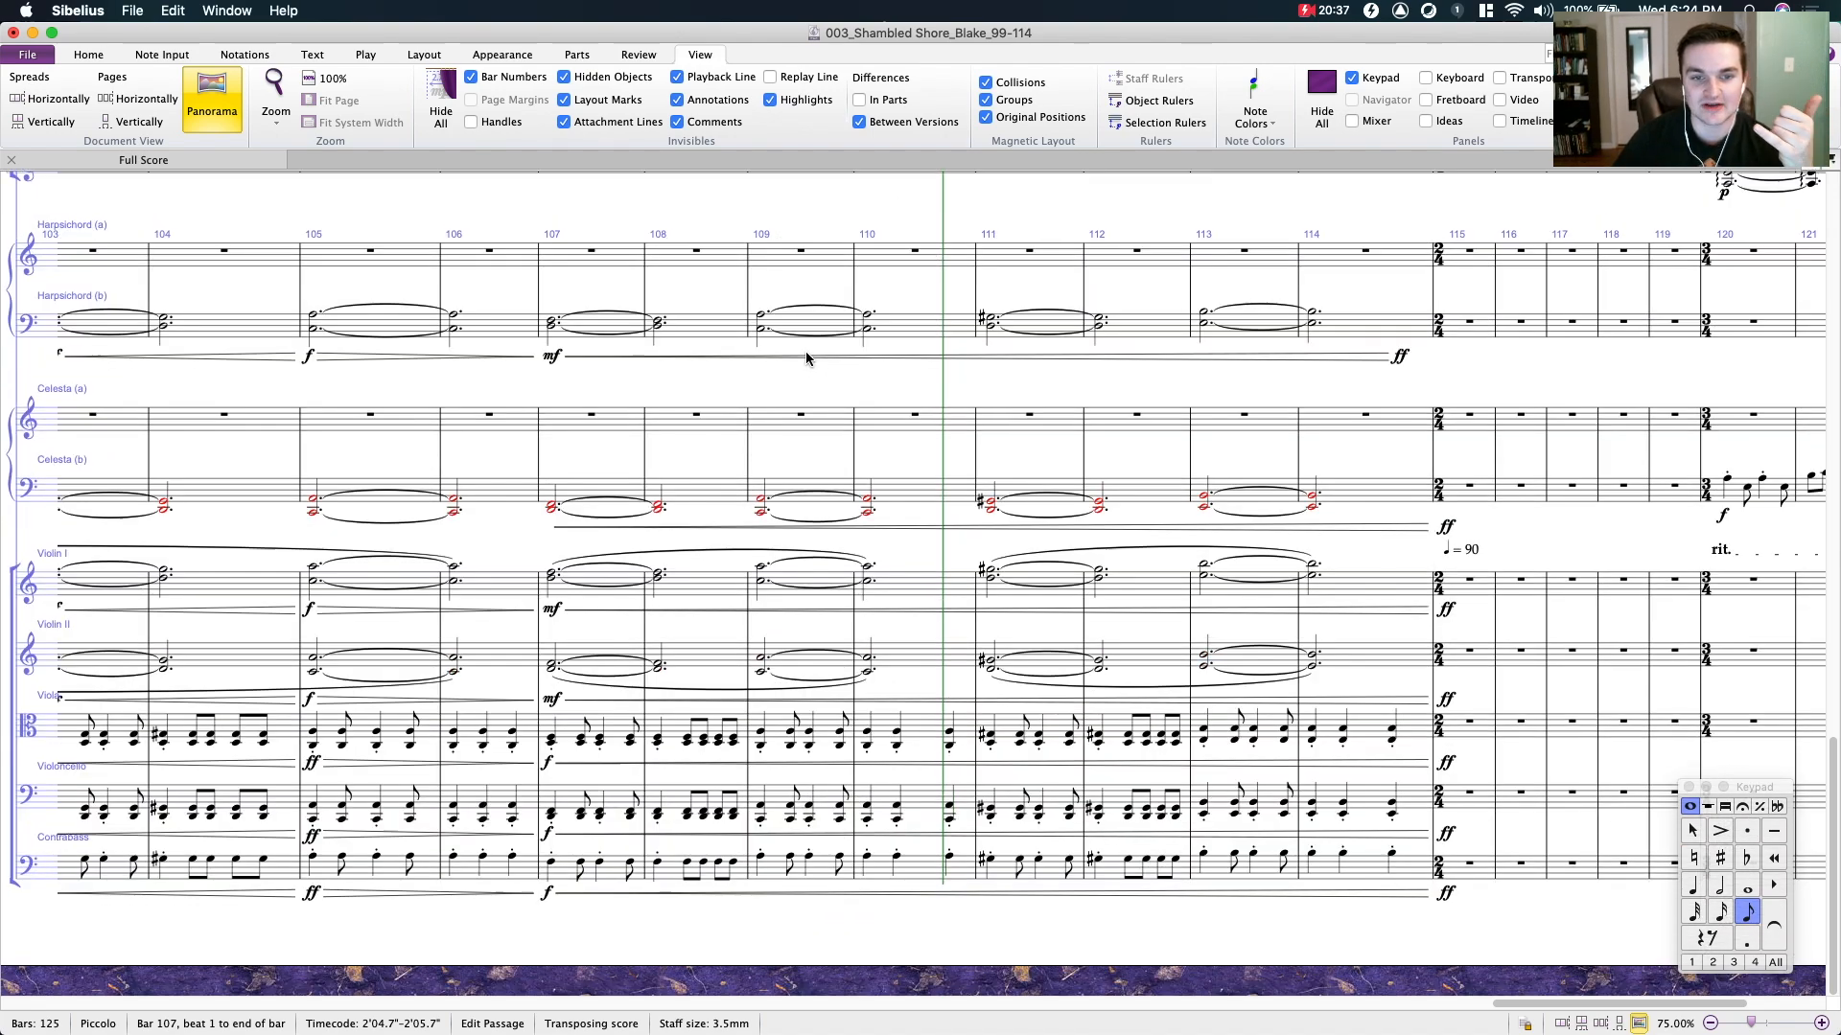
click(688, 378)
scroll(863, 412, up, 15)
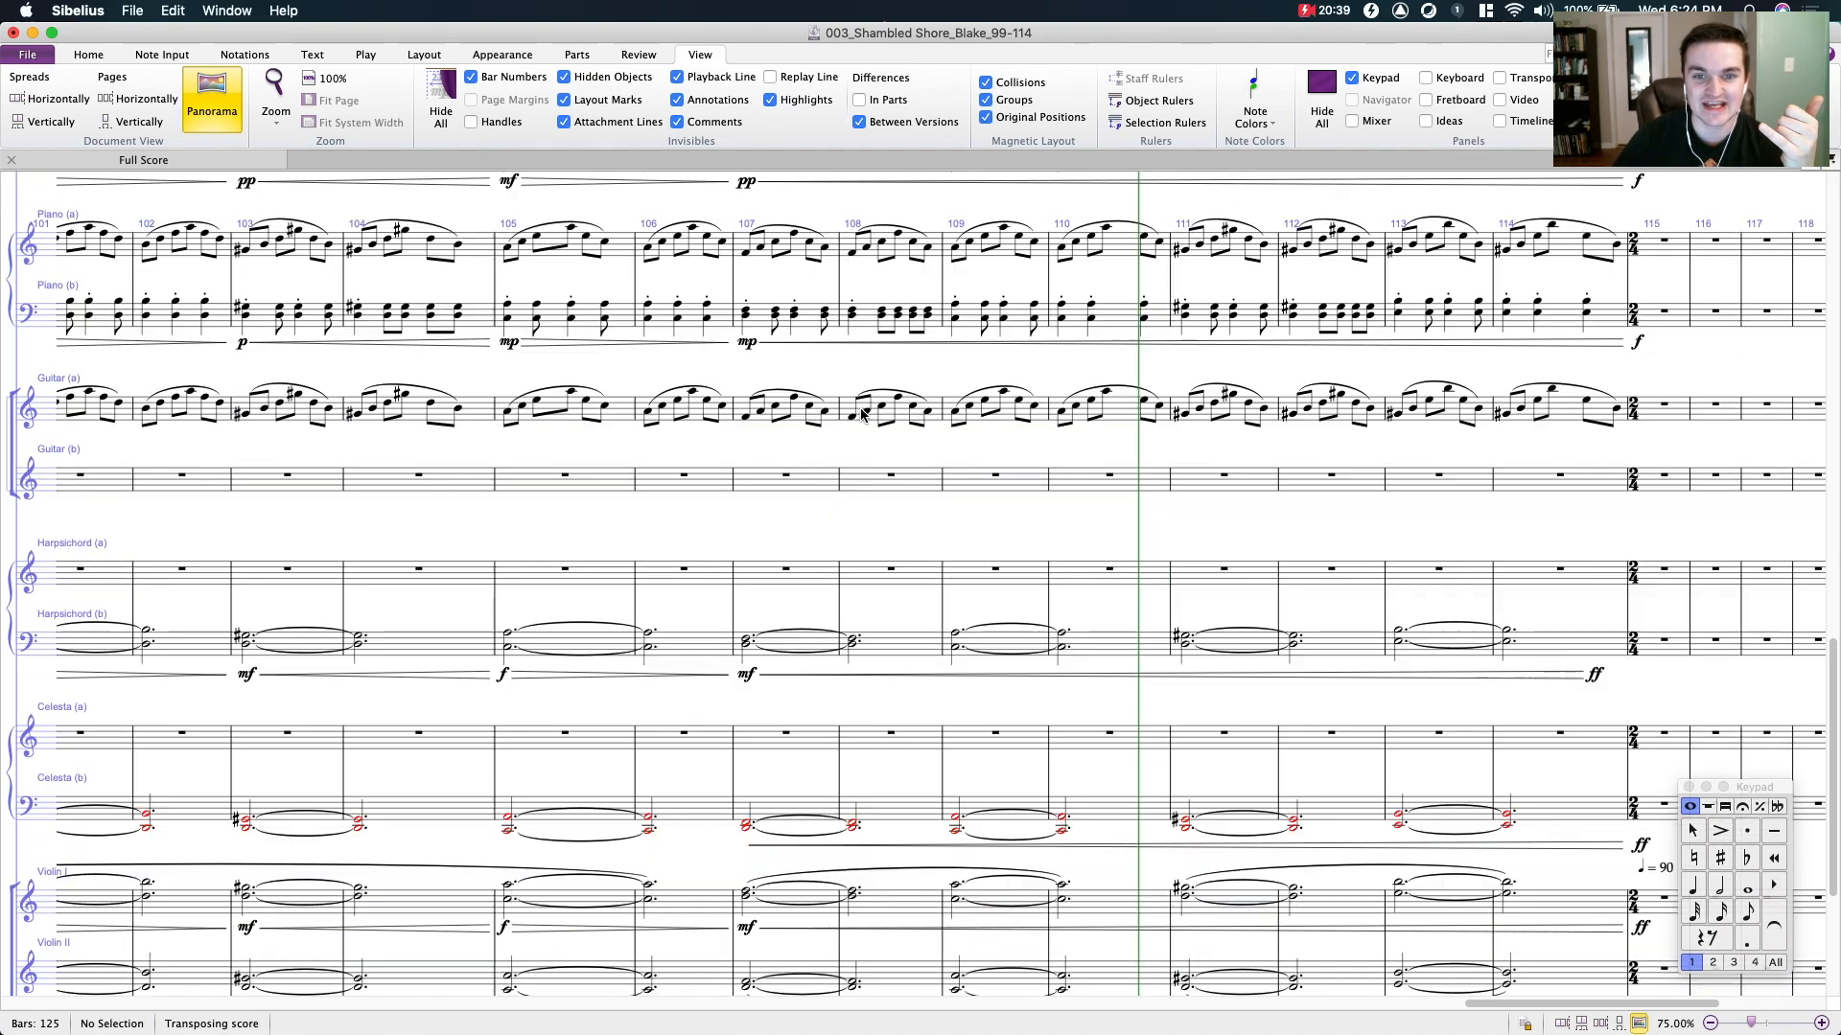
scroll(861, 413, up, 3)
scroll(861, 413, down, 3)
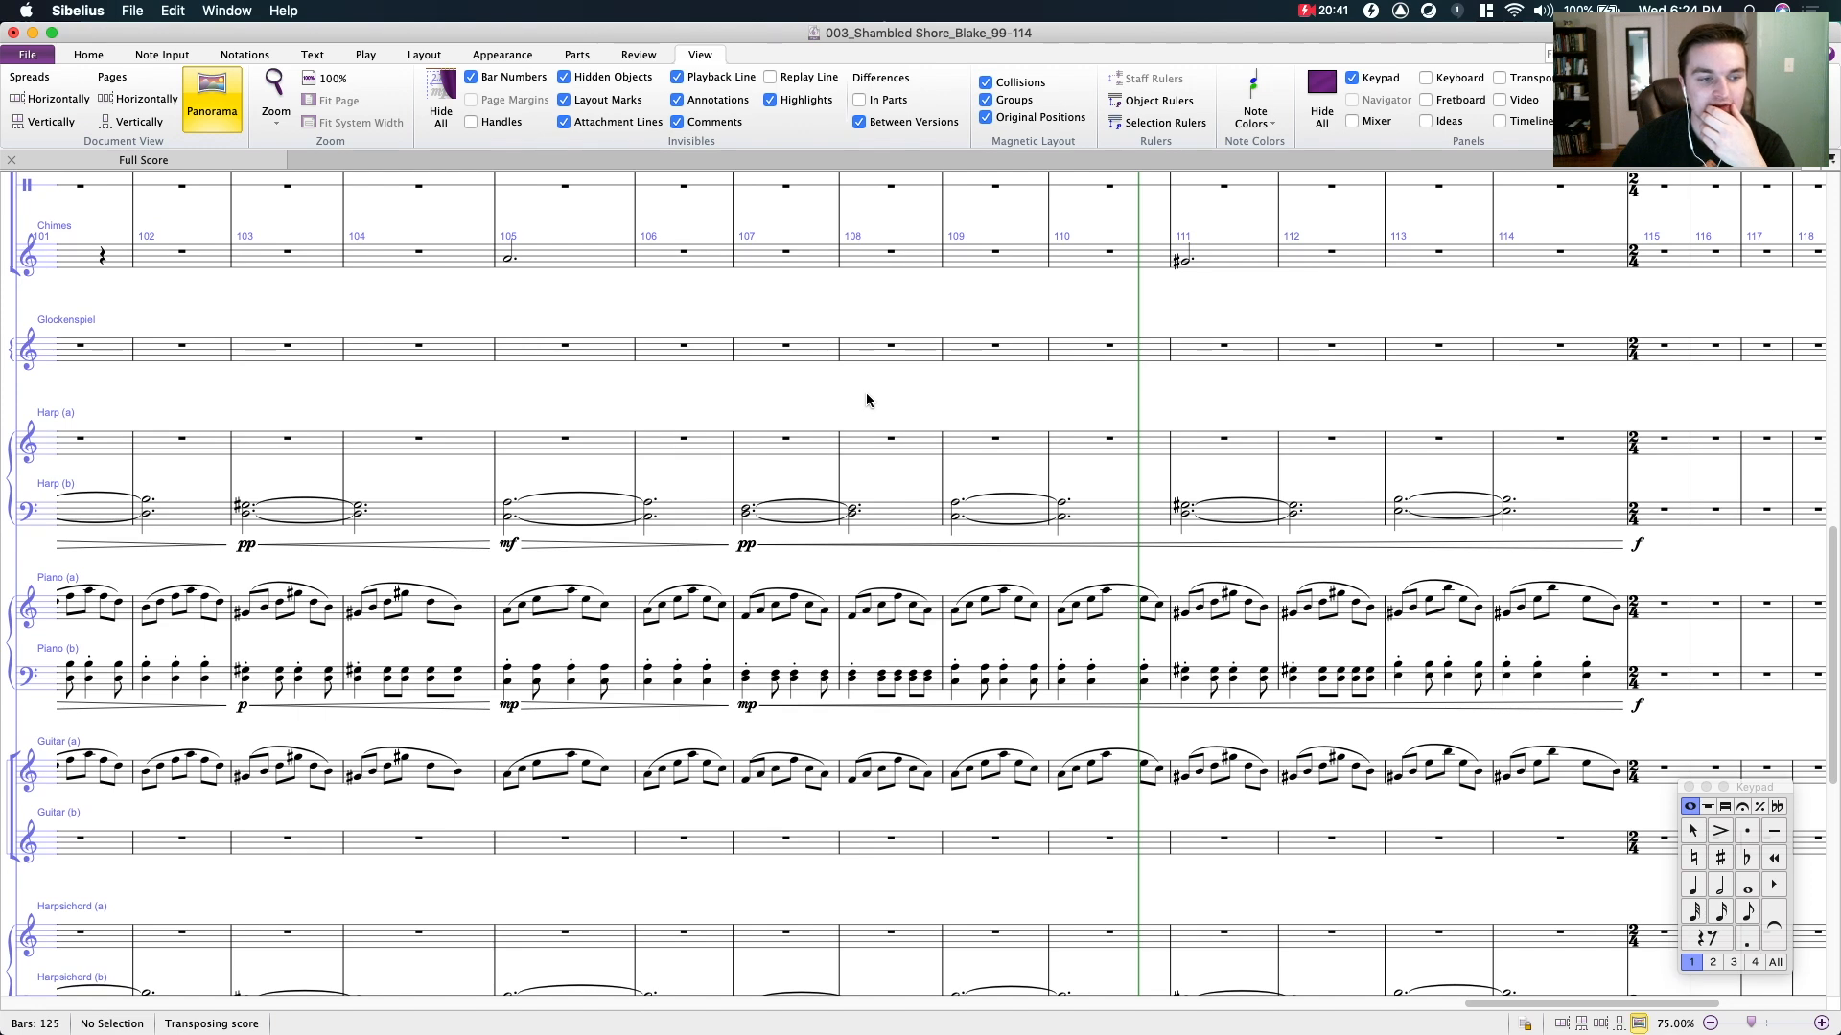
scroll(759, 447, up, 3)
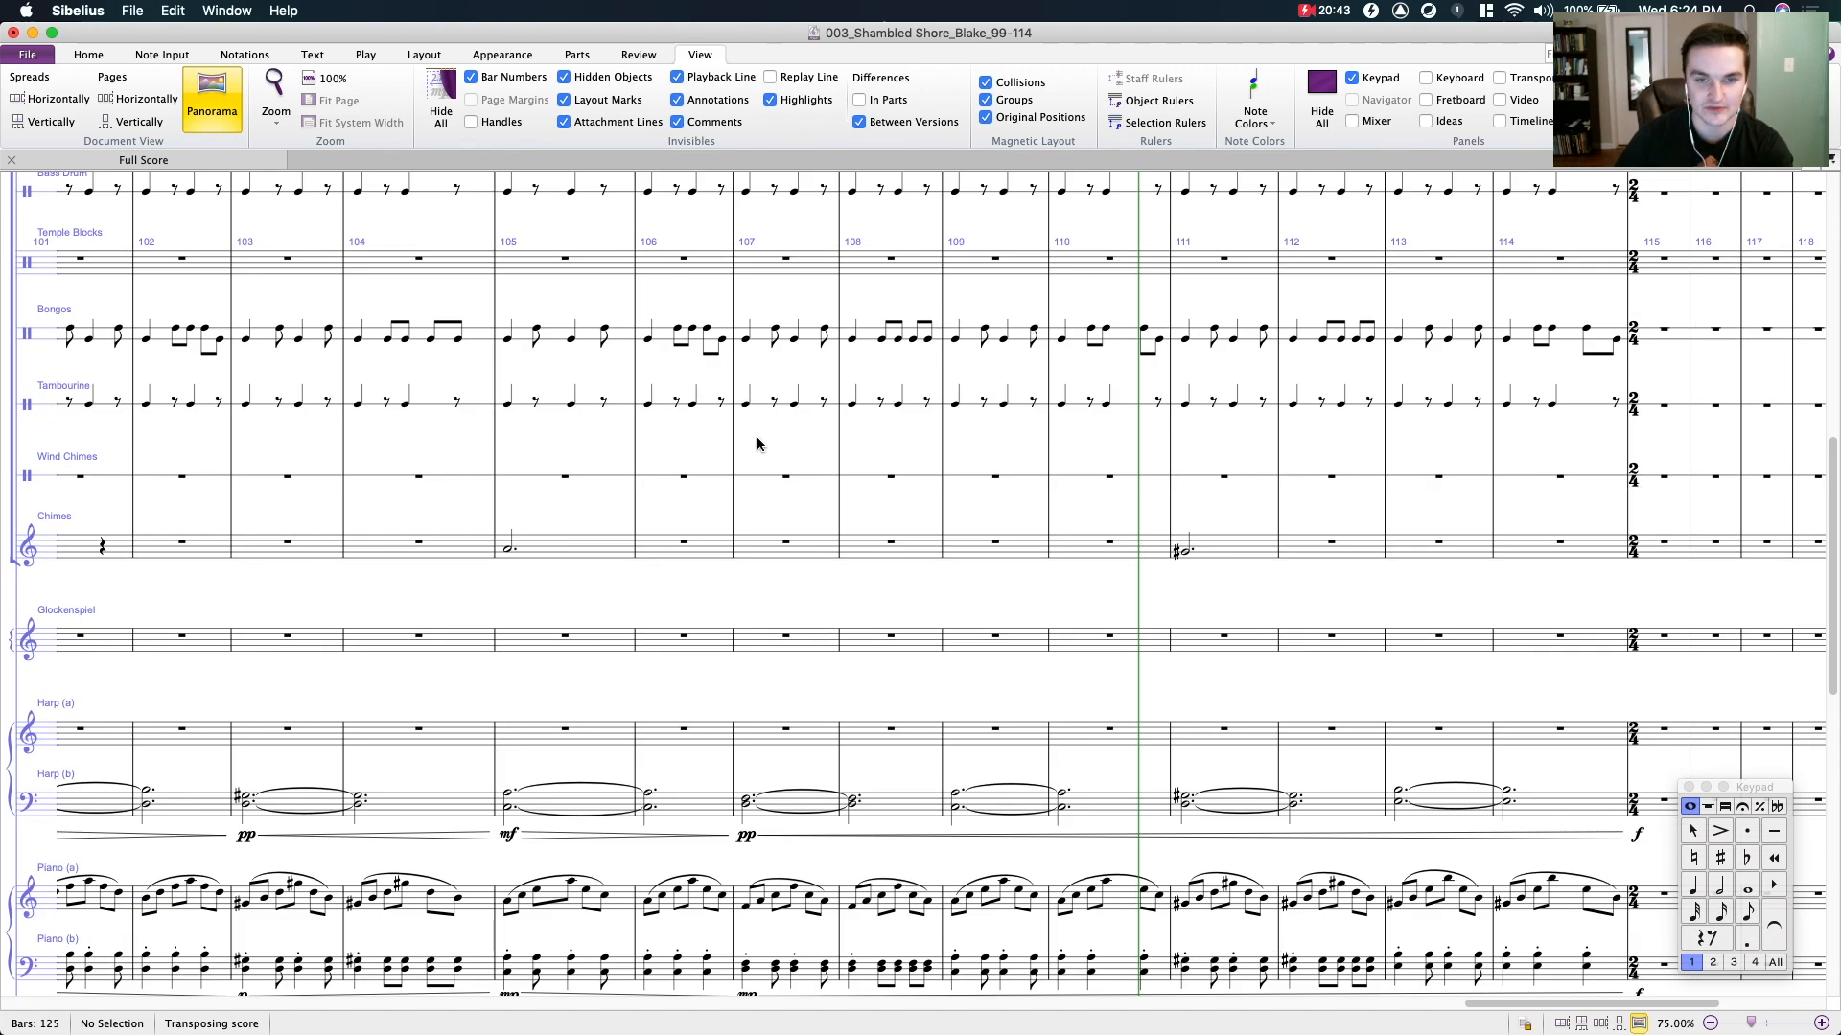
scroll(757, 444, up, 3)
scroll(721, 536, up, 2)
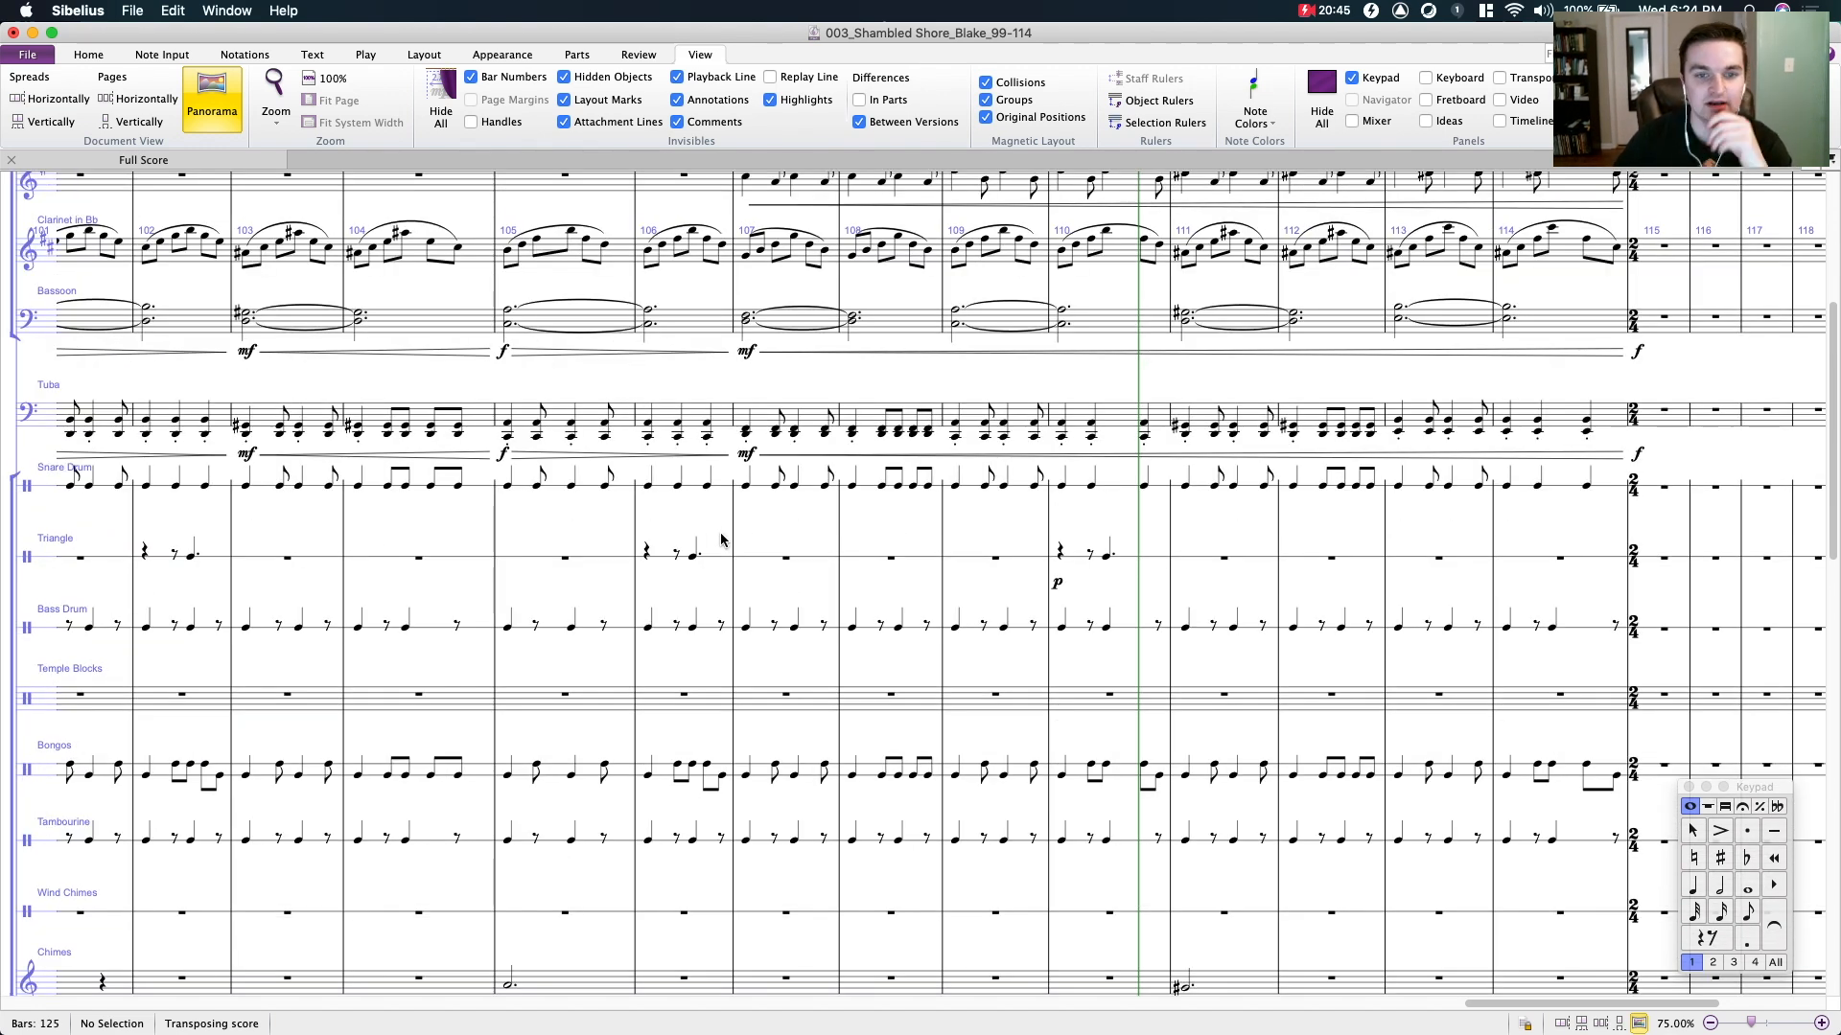
scroll(724, 542, down, 3)
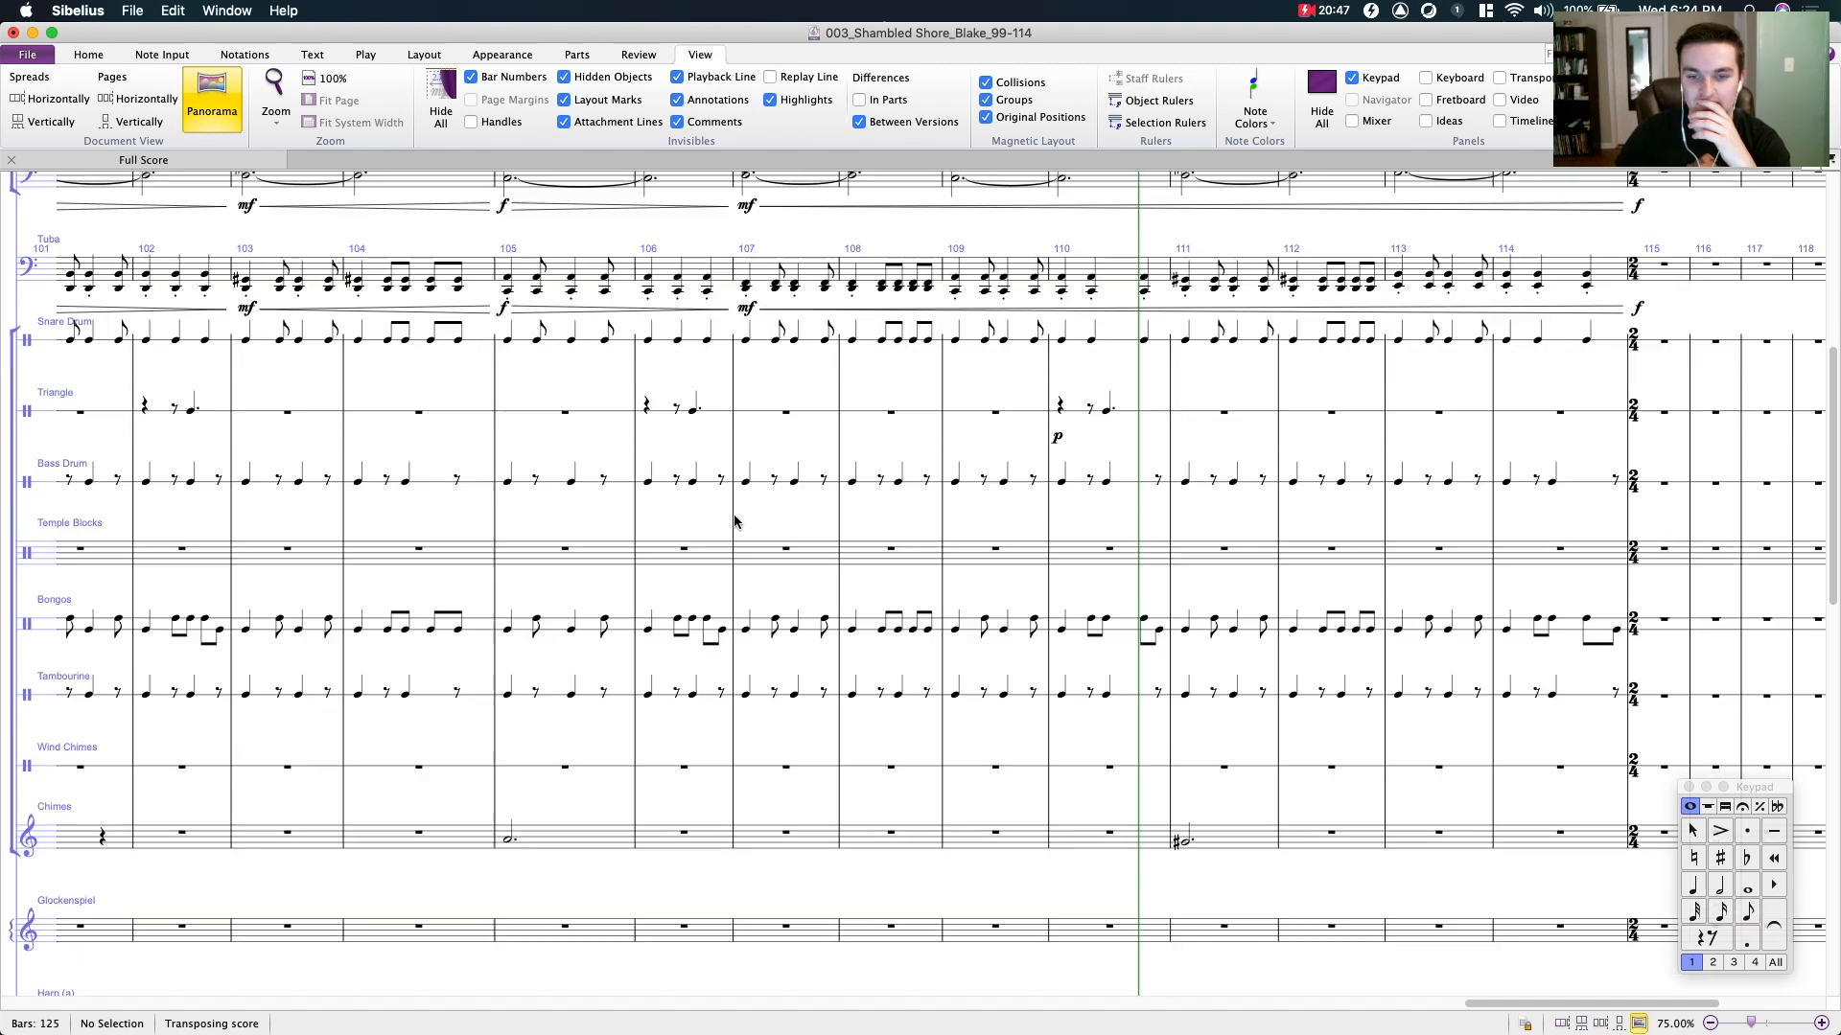
- Examine the triangle entry in bar 106 and the surrounding percussion and woodwind staves
drag(1100, 590, 1134, 565)
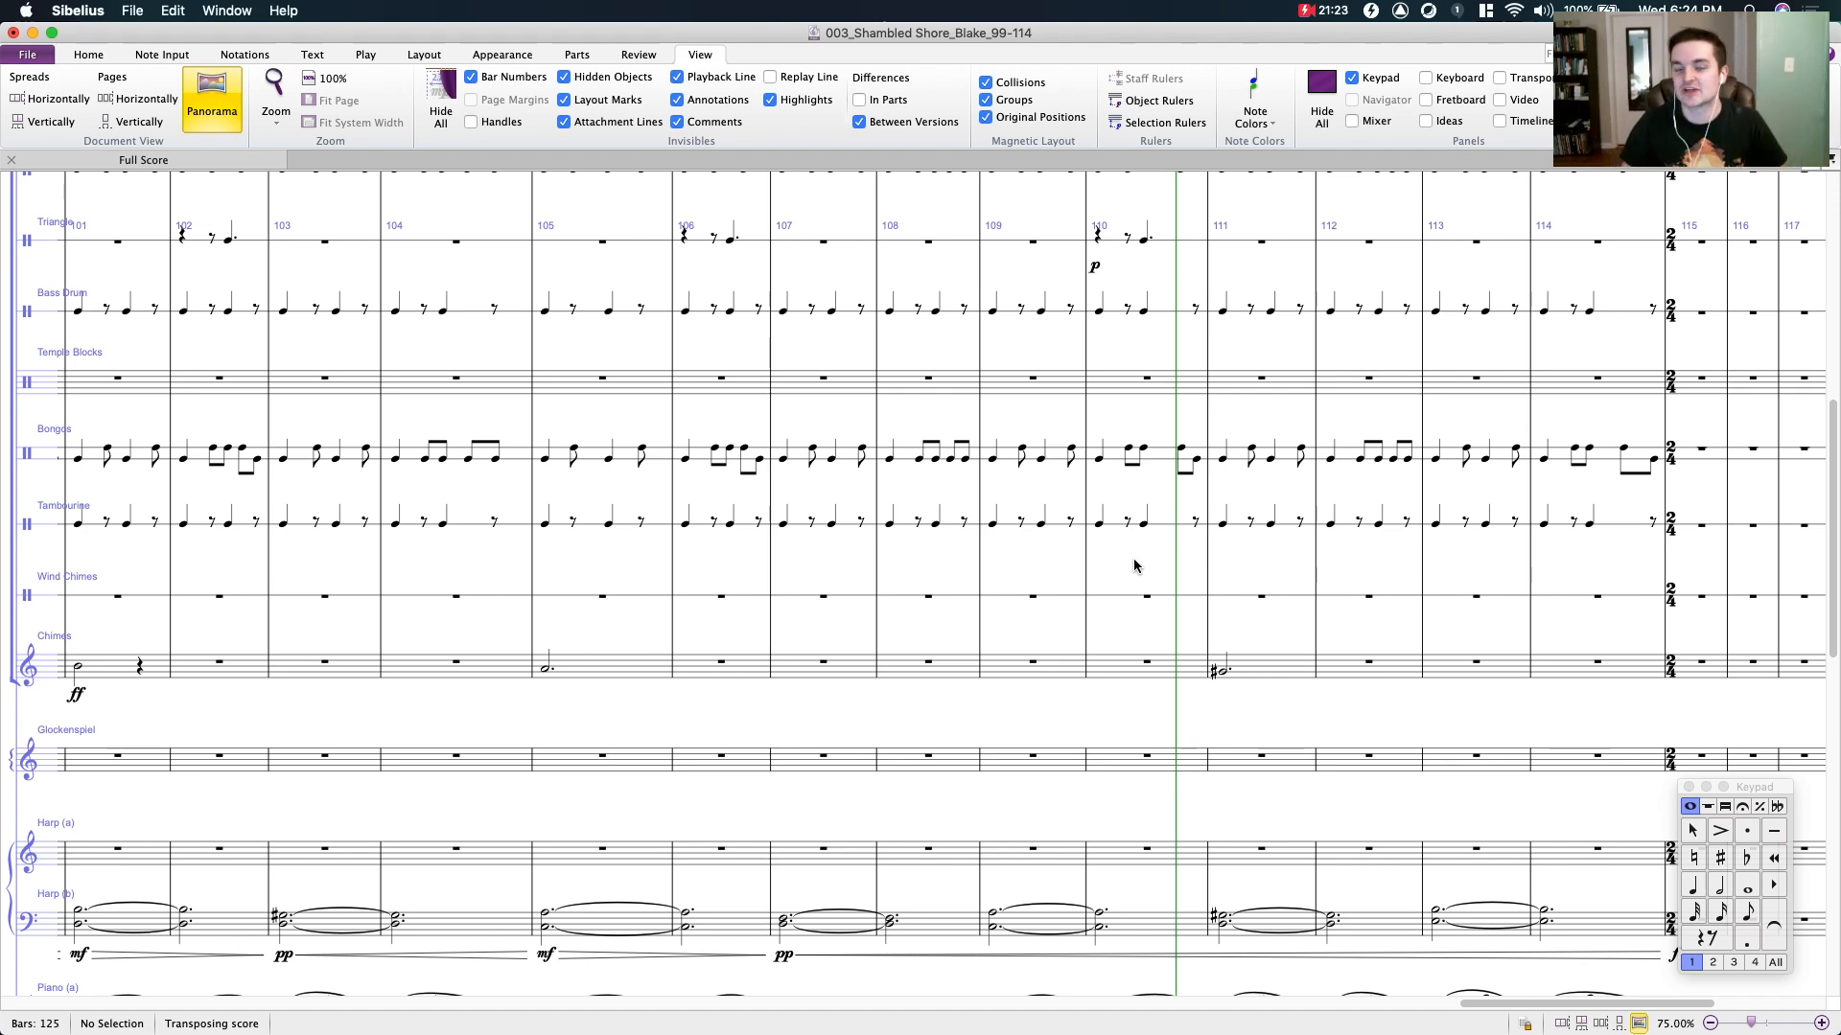
scroll(781, 420, up, 3)
click(743, 465)
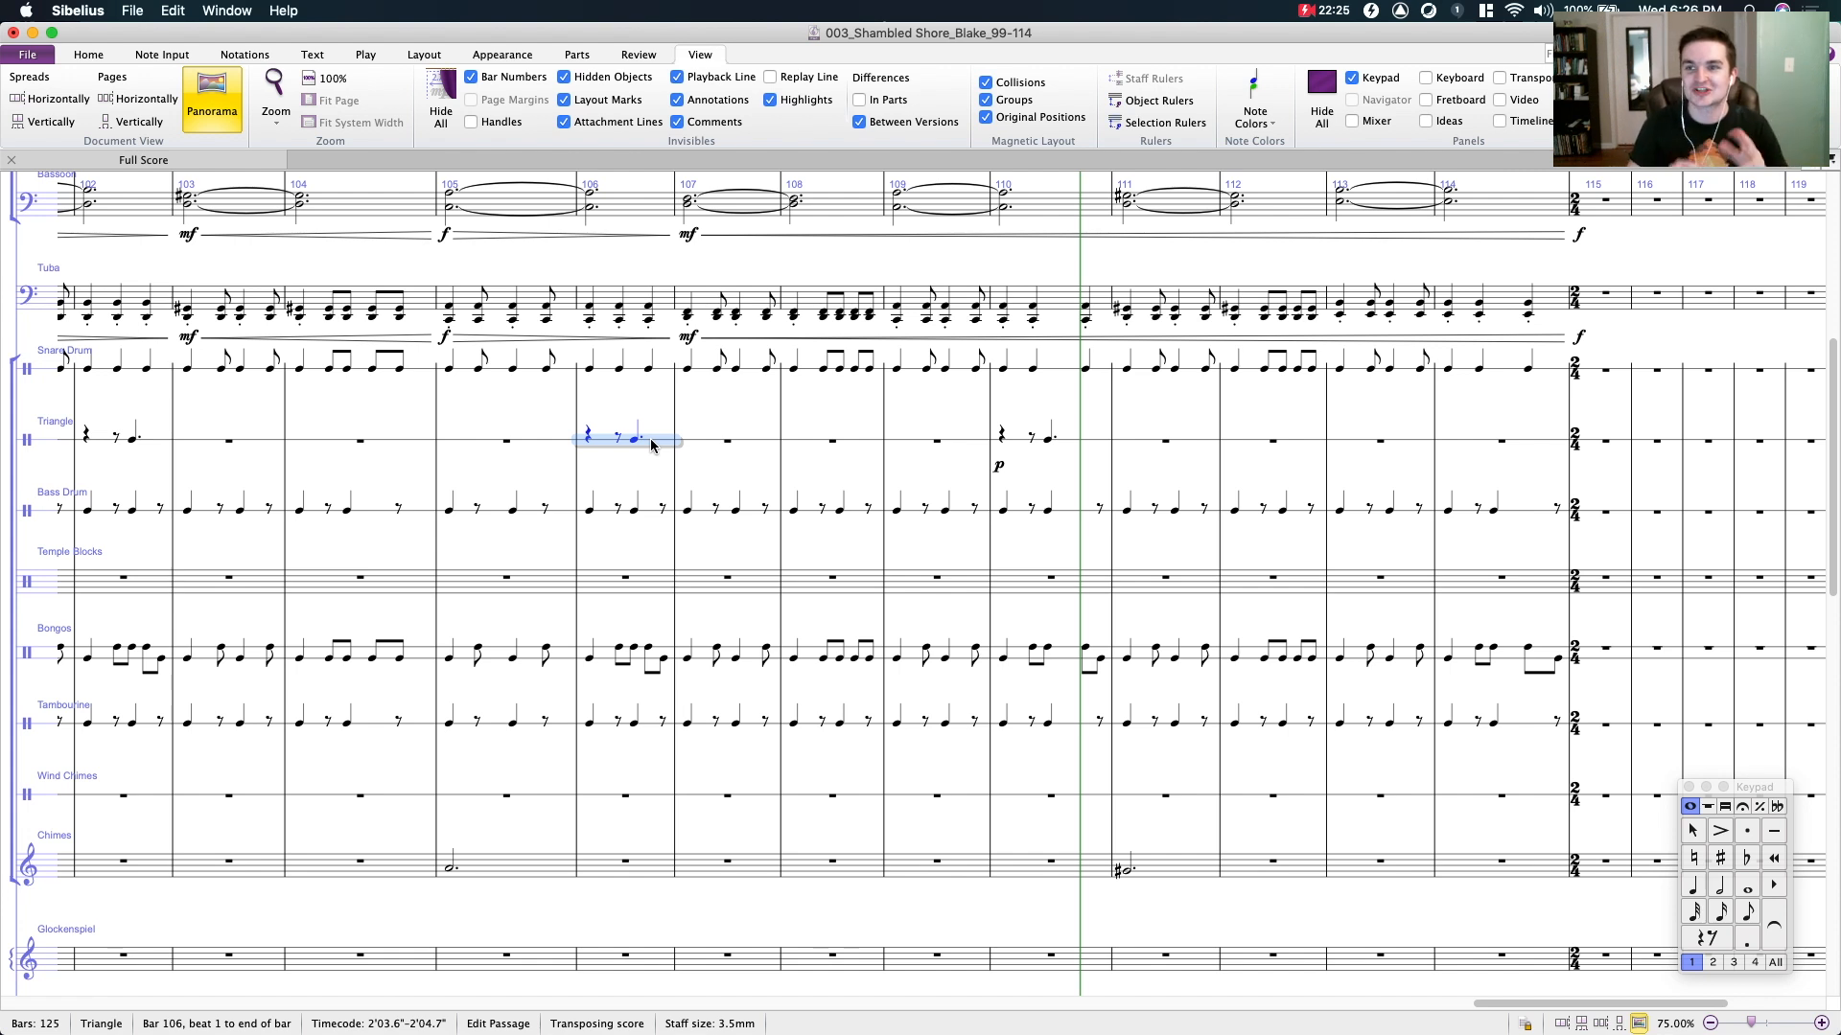
drag(770, 401, 757, 462)
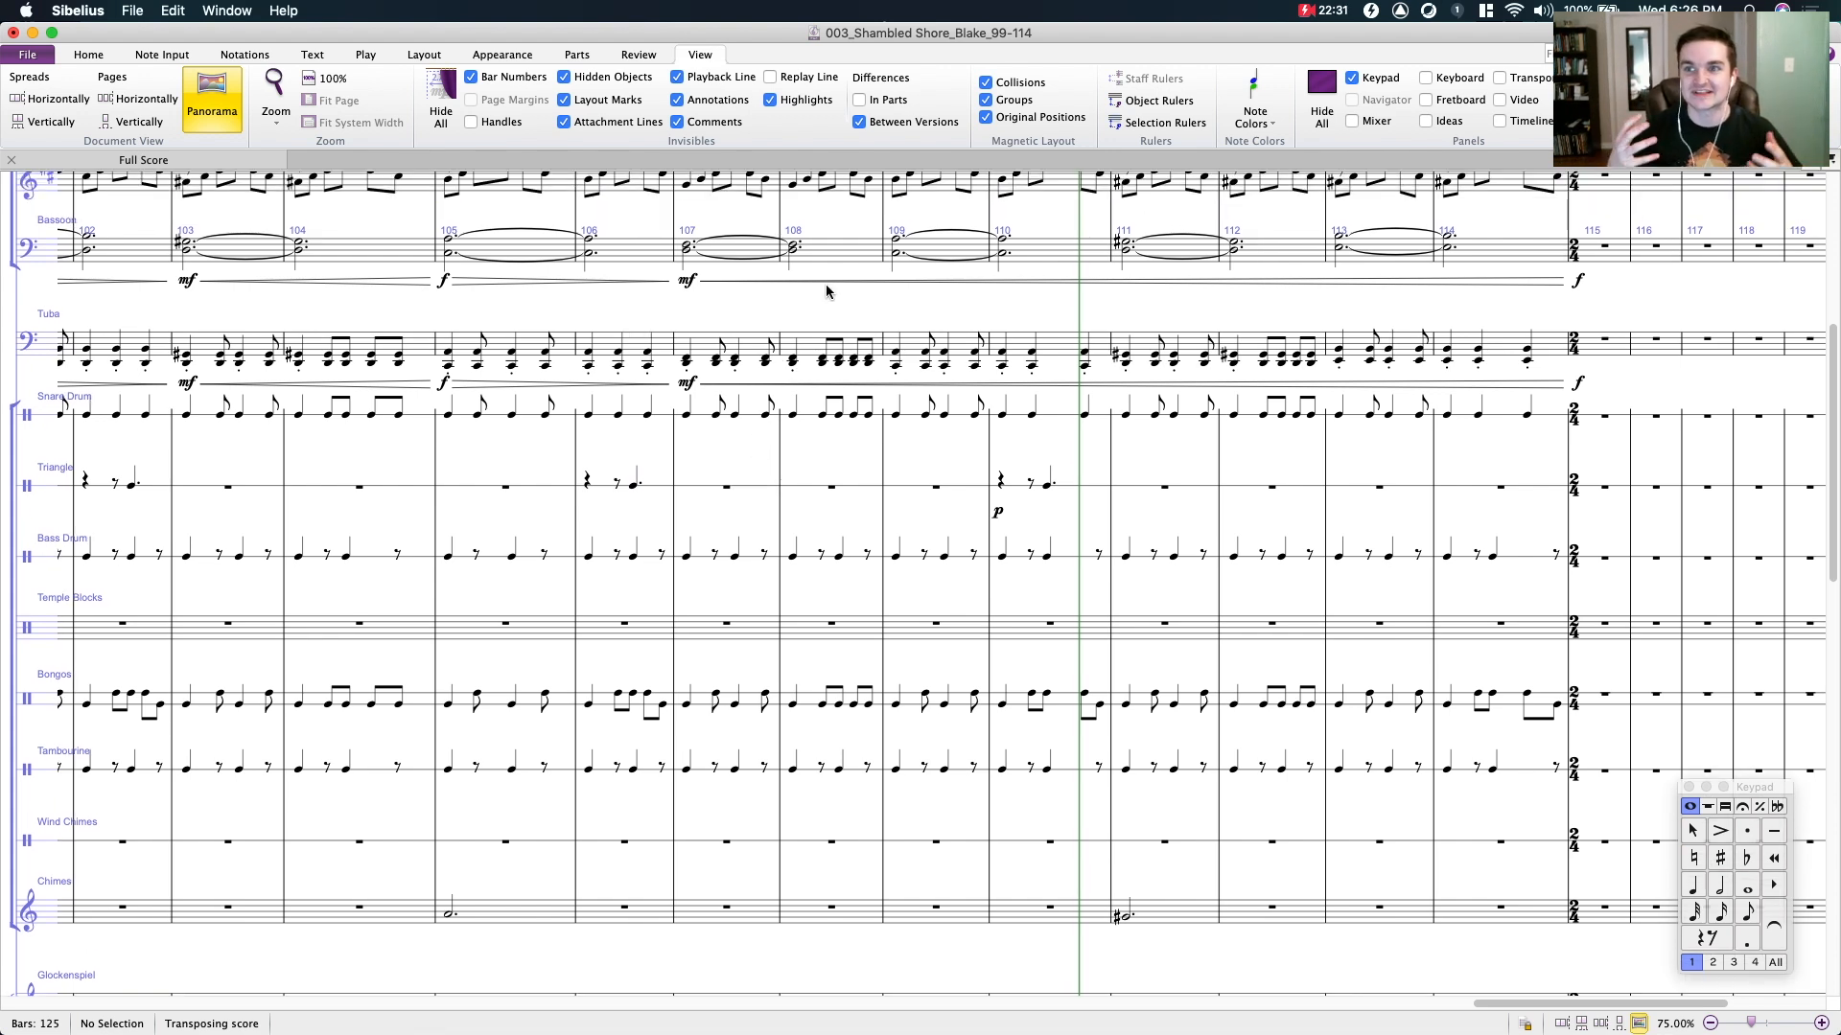
scroll(775, 329, up, 3)
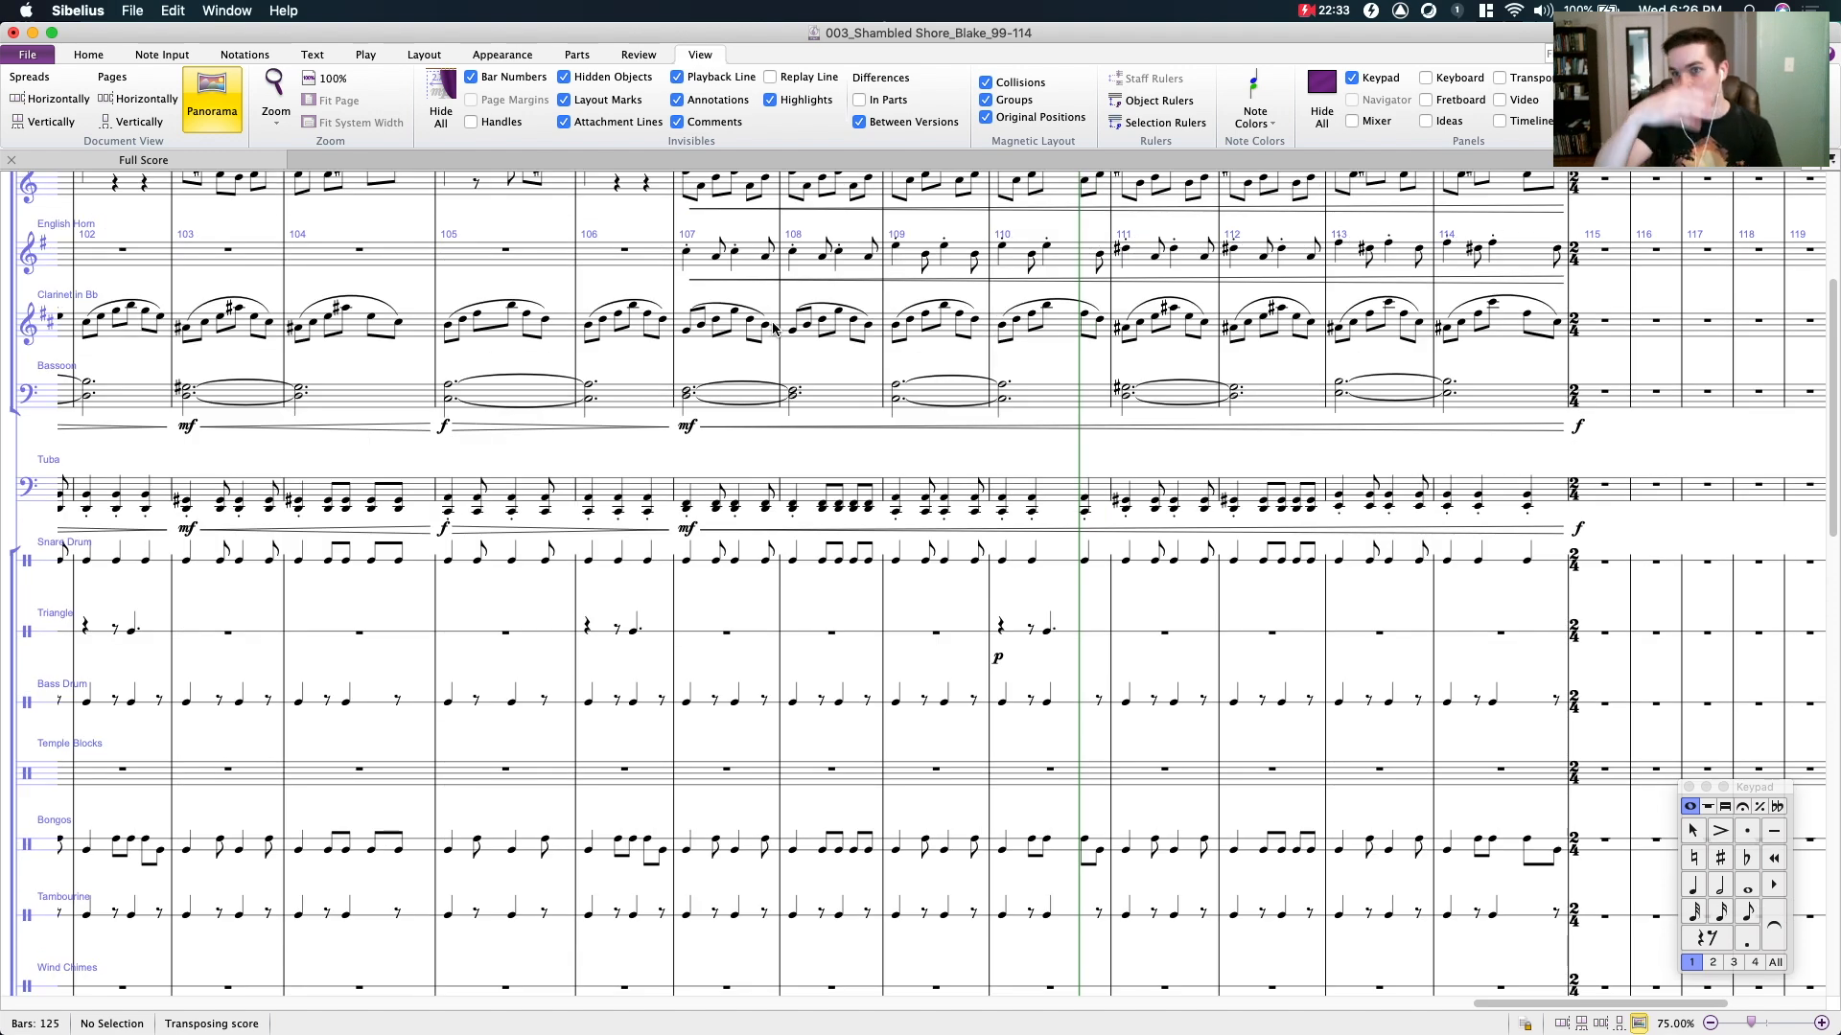
scroll(796, 345, up, 5)
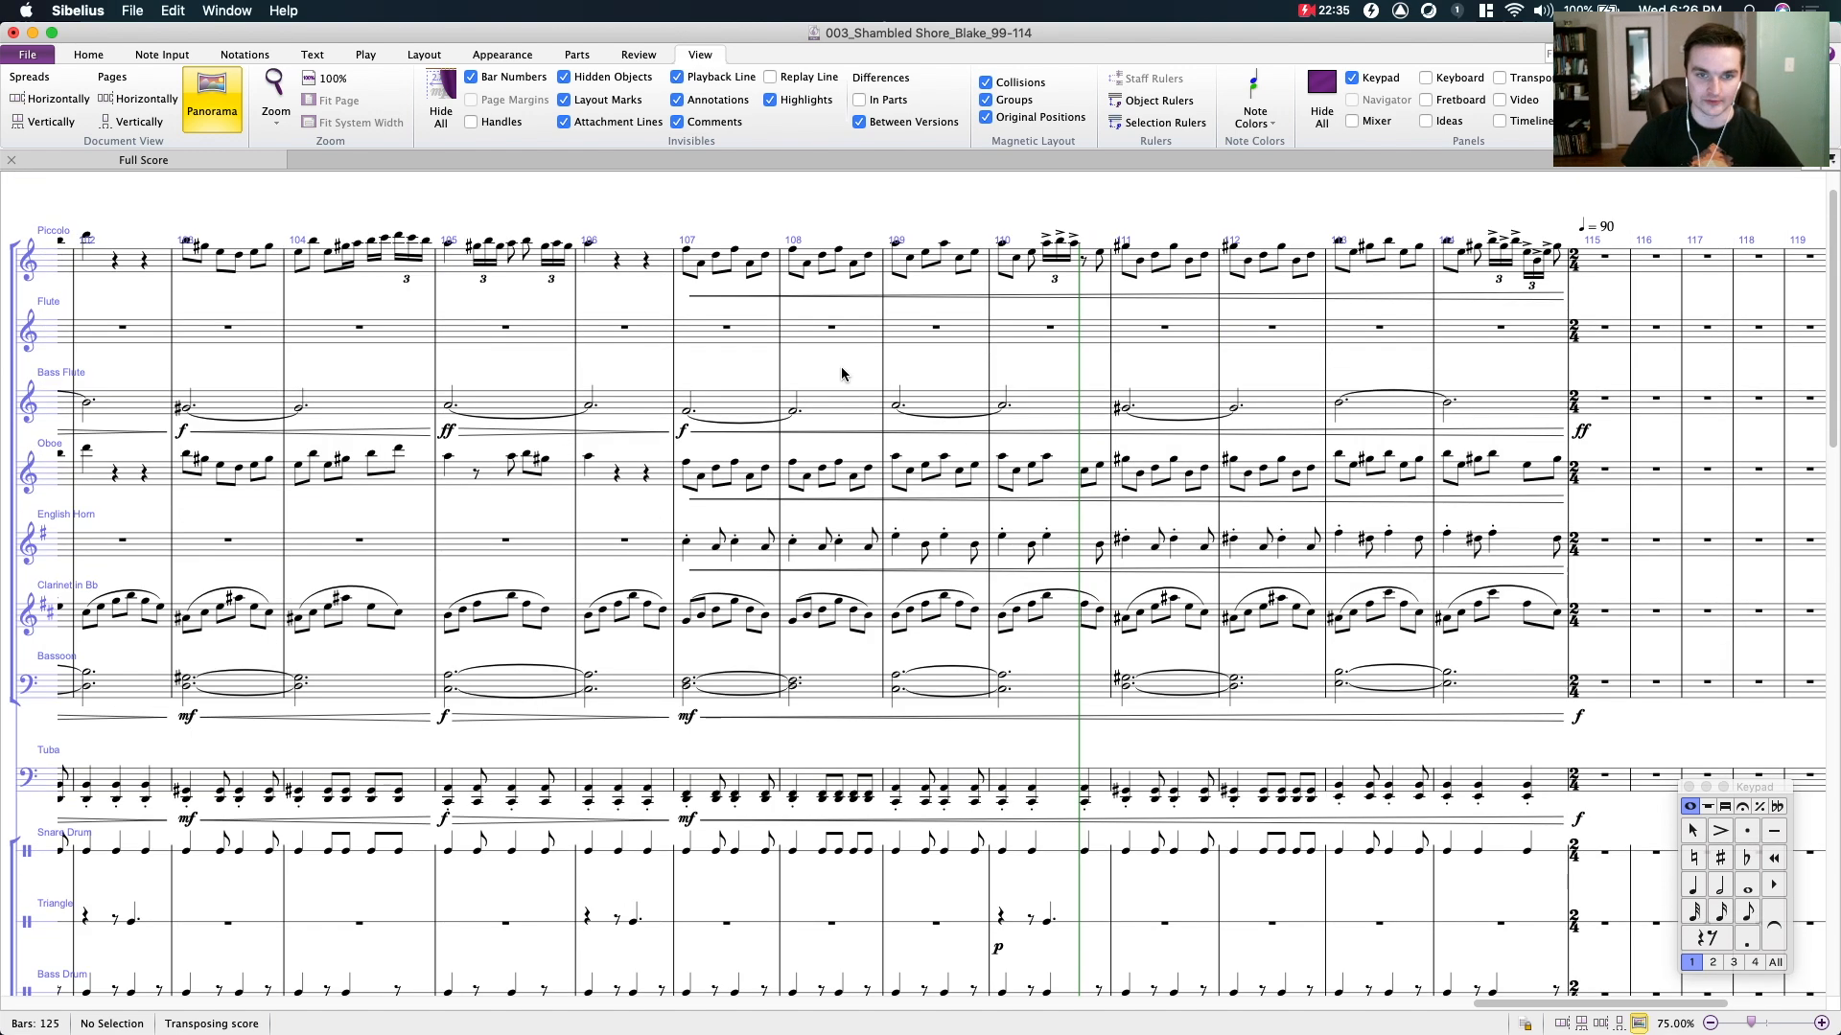
drag(825, 360, 629, 307)
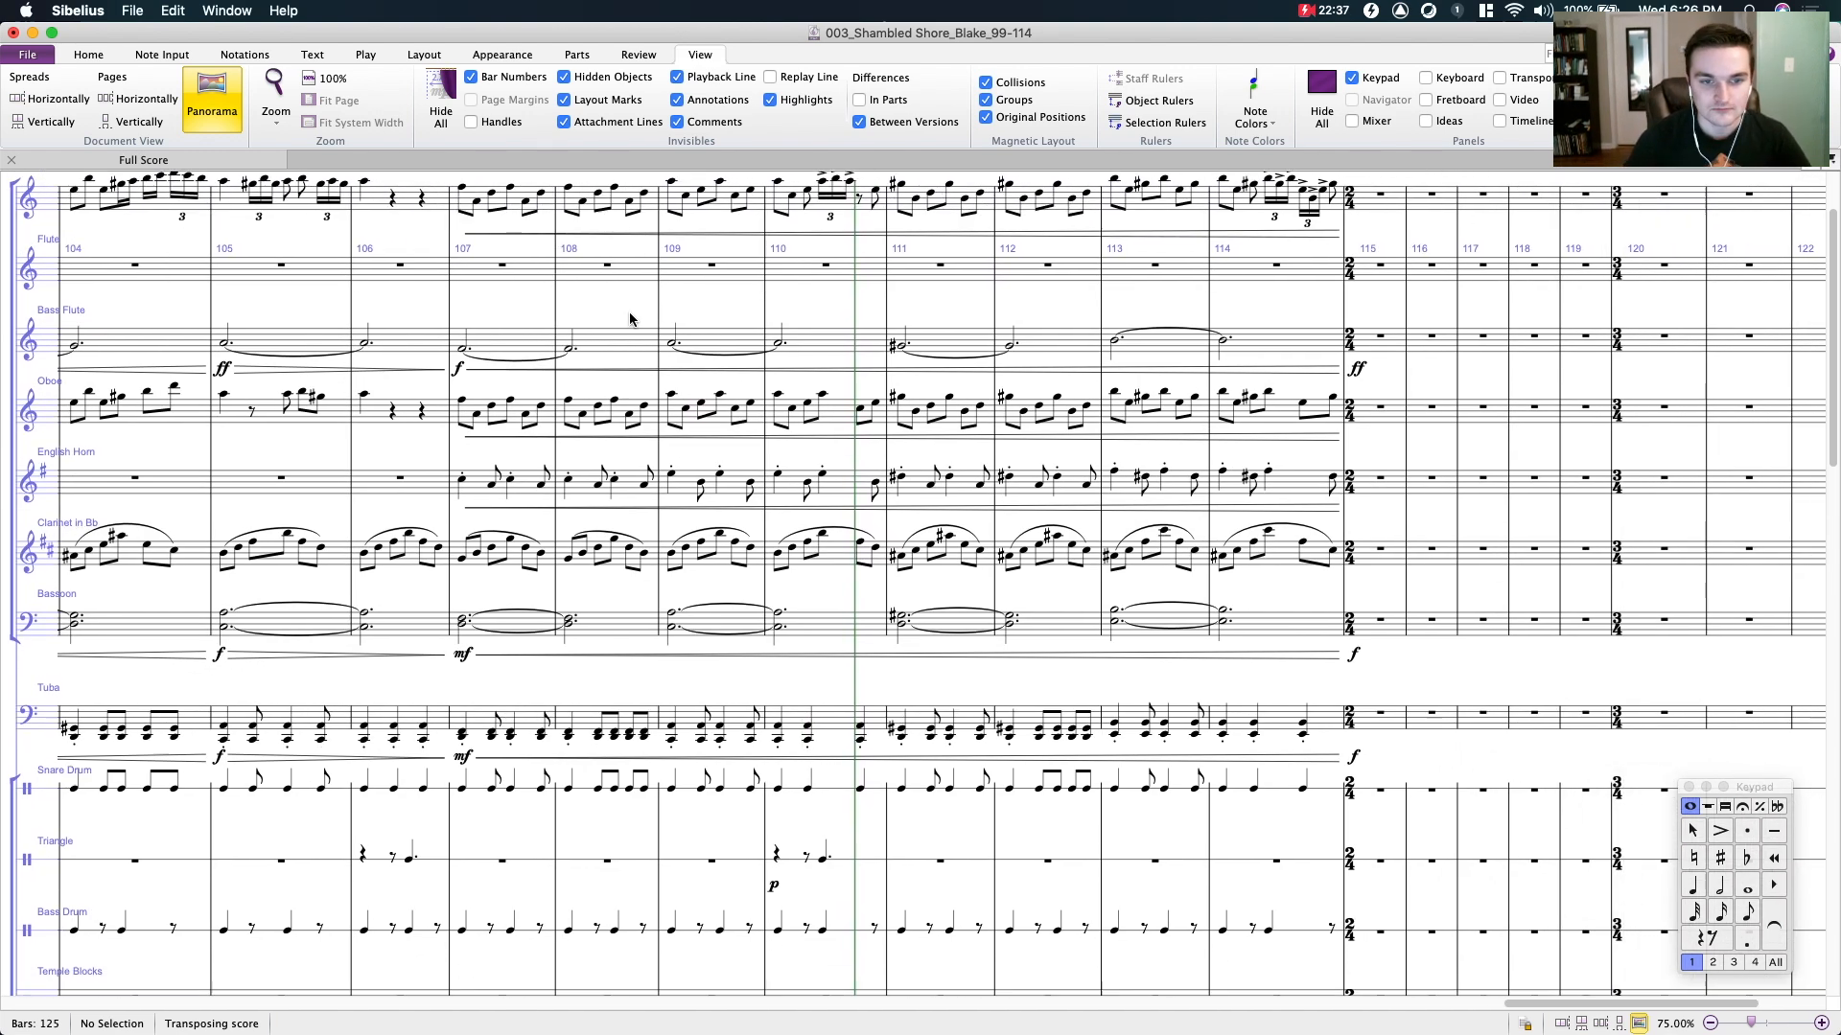
- Examine the string staves from bar 101 to bar 114 and select bar 105 from Viola through Contrabass
scroll(595, 575, down, 3)
scroll(576, 578, down, 12)
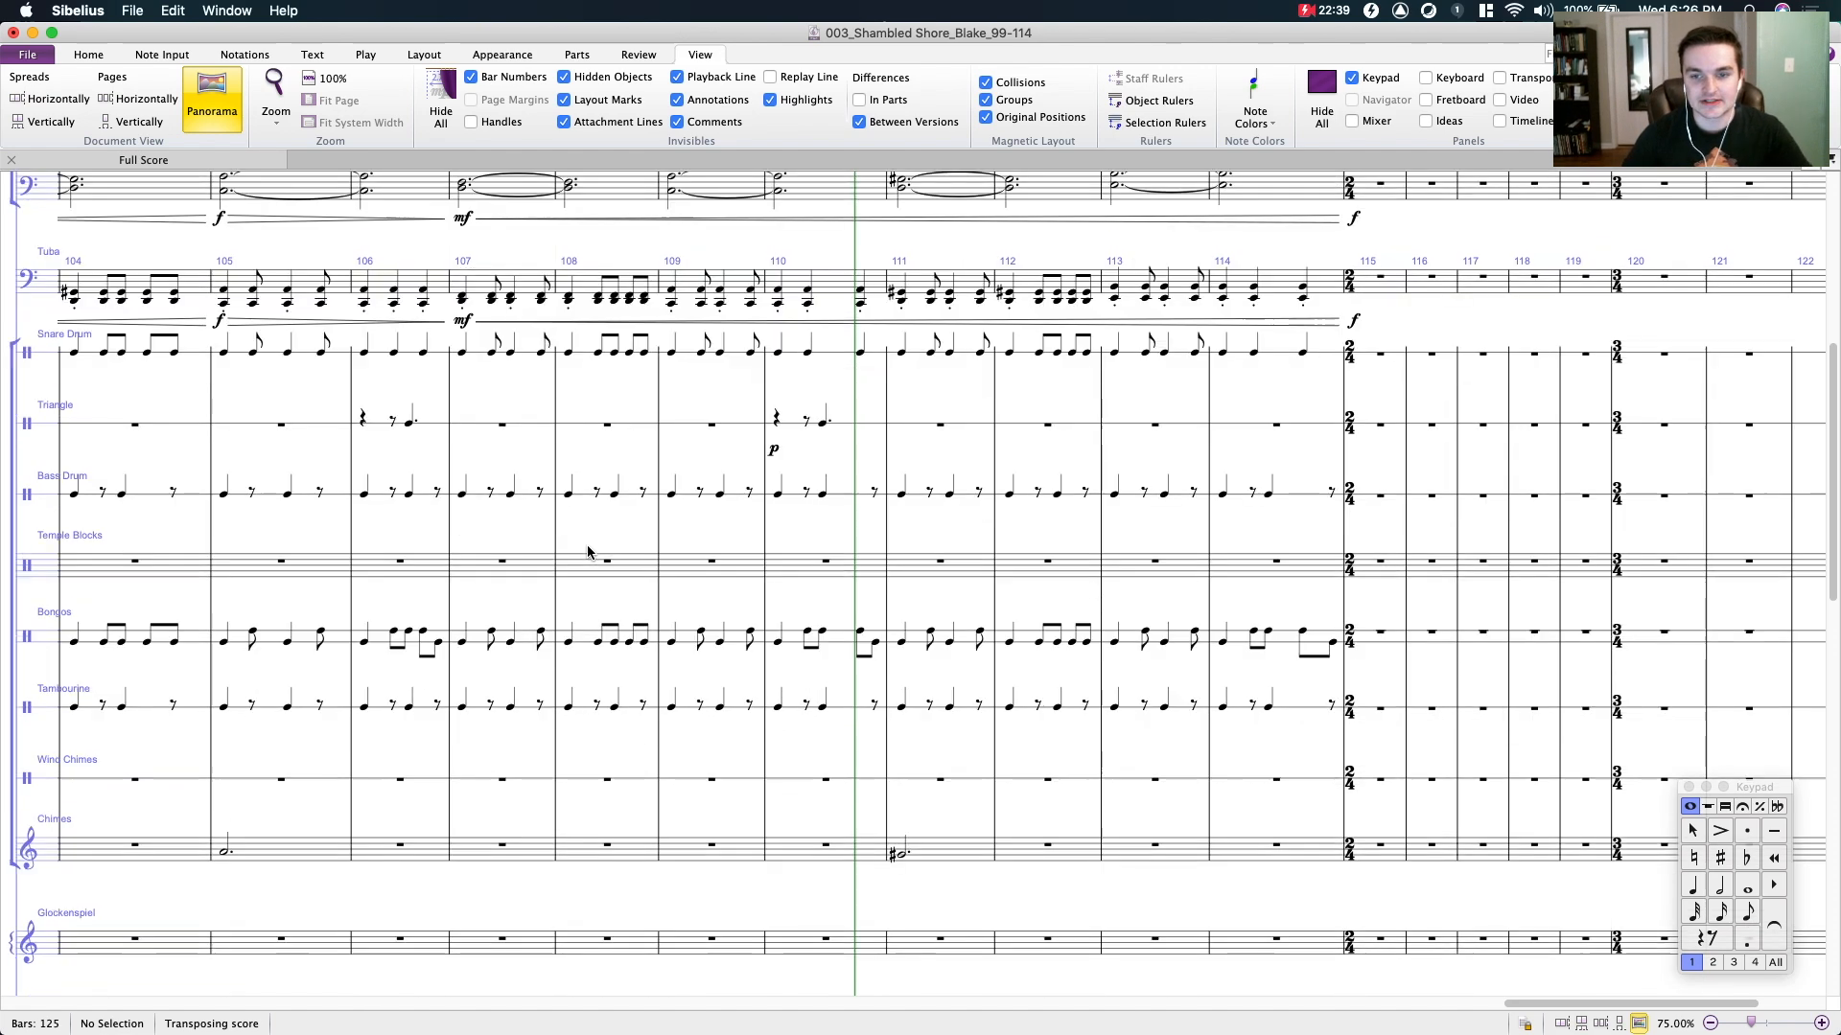
scroll(571, 578, down, 10)
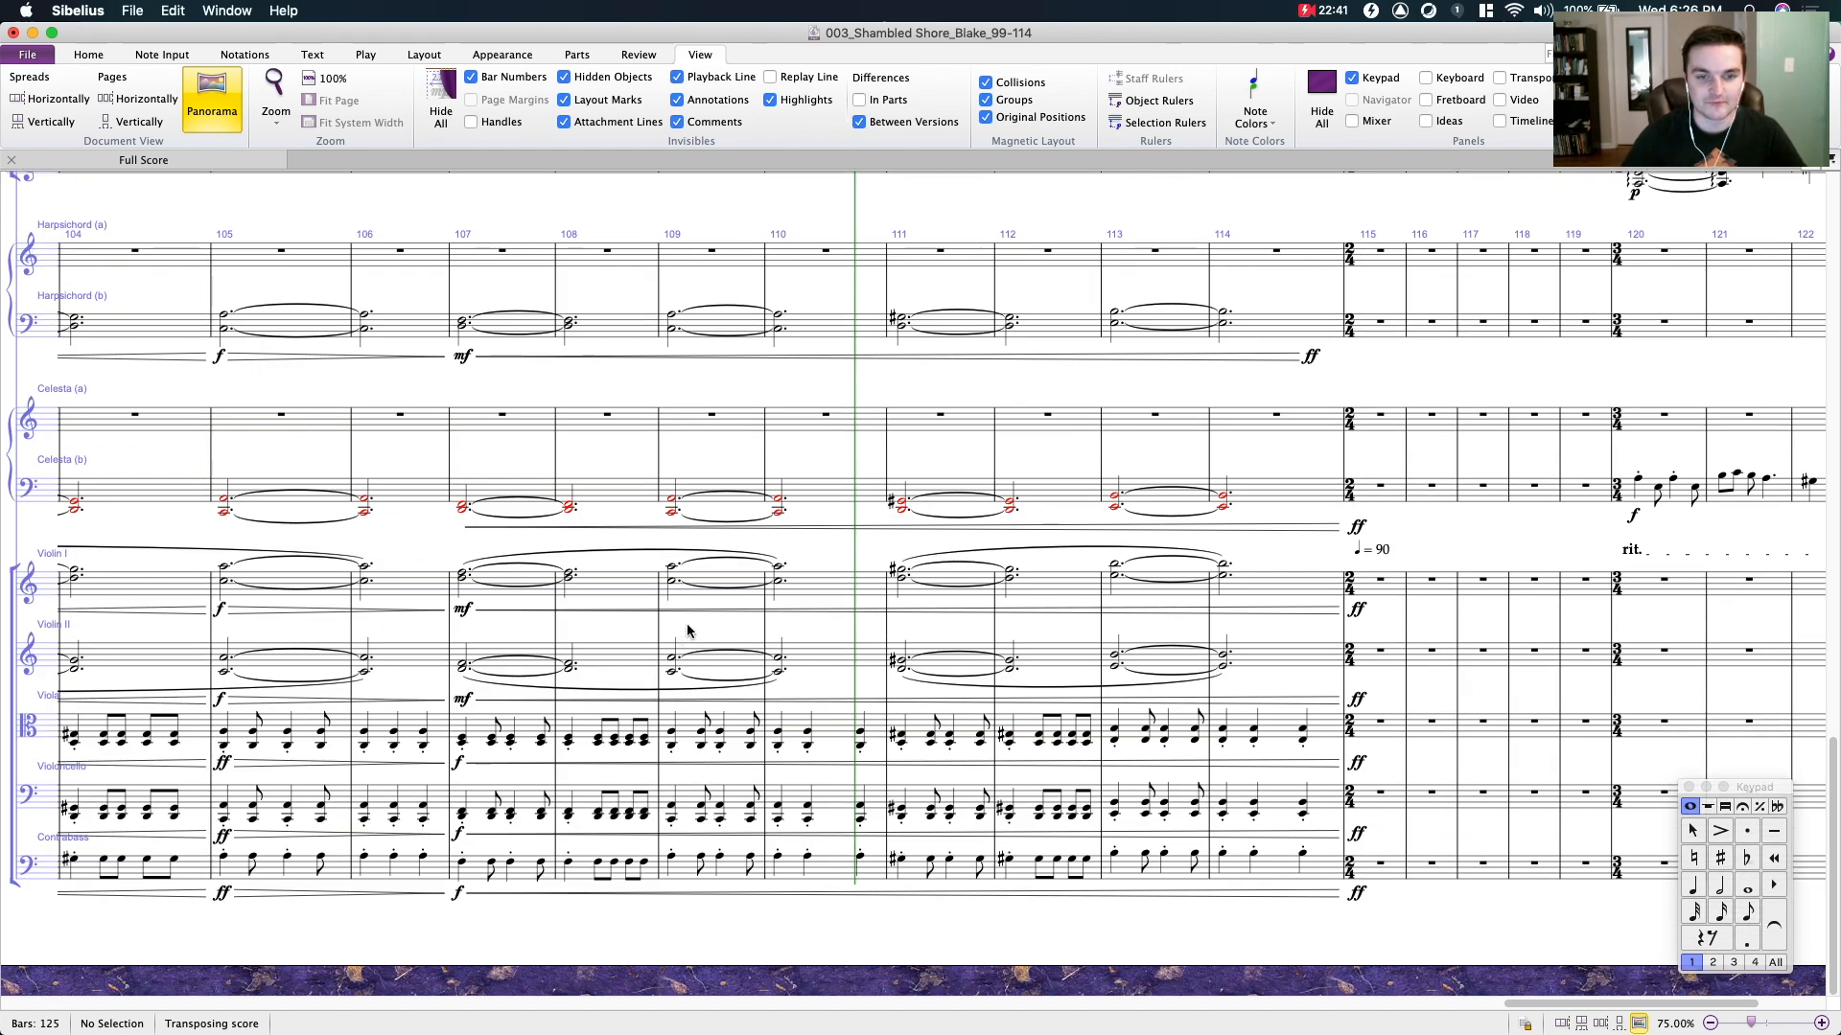
click(704, 579)
drag(965, 521, 1199, 485)
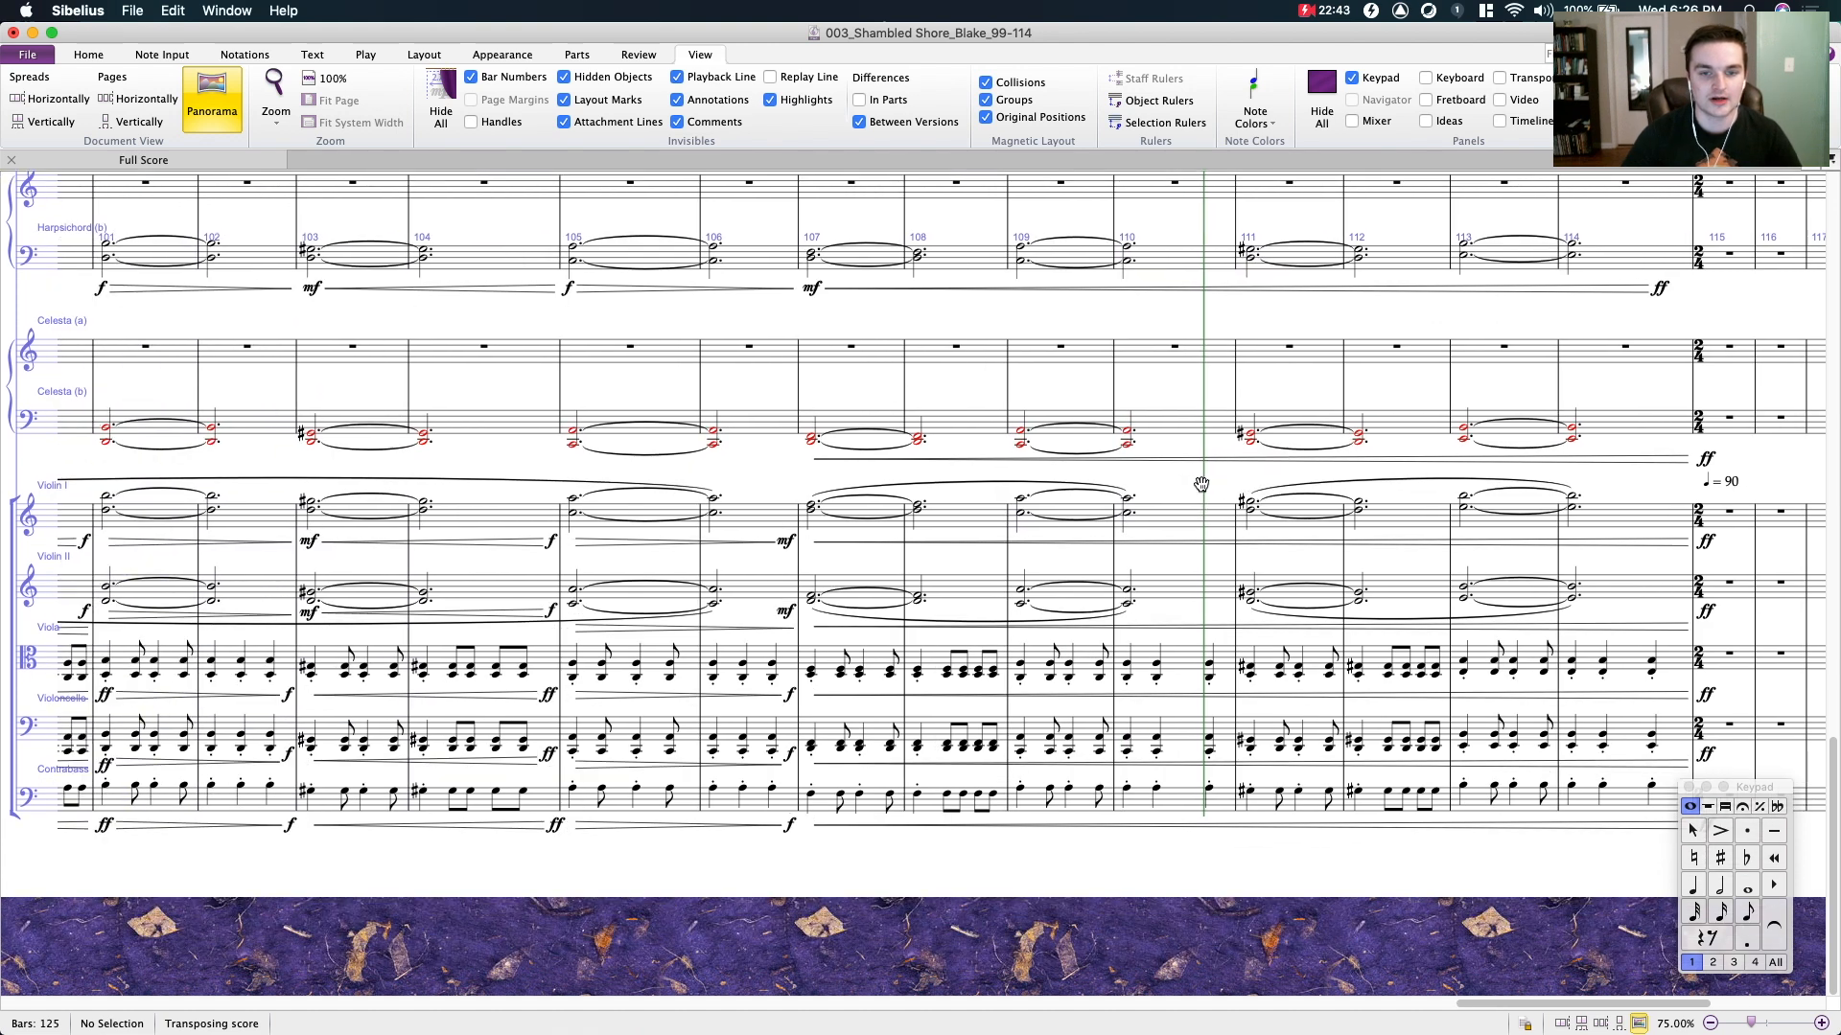
click(640, 669)
shift+click(636, 784)
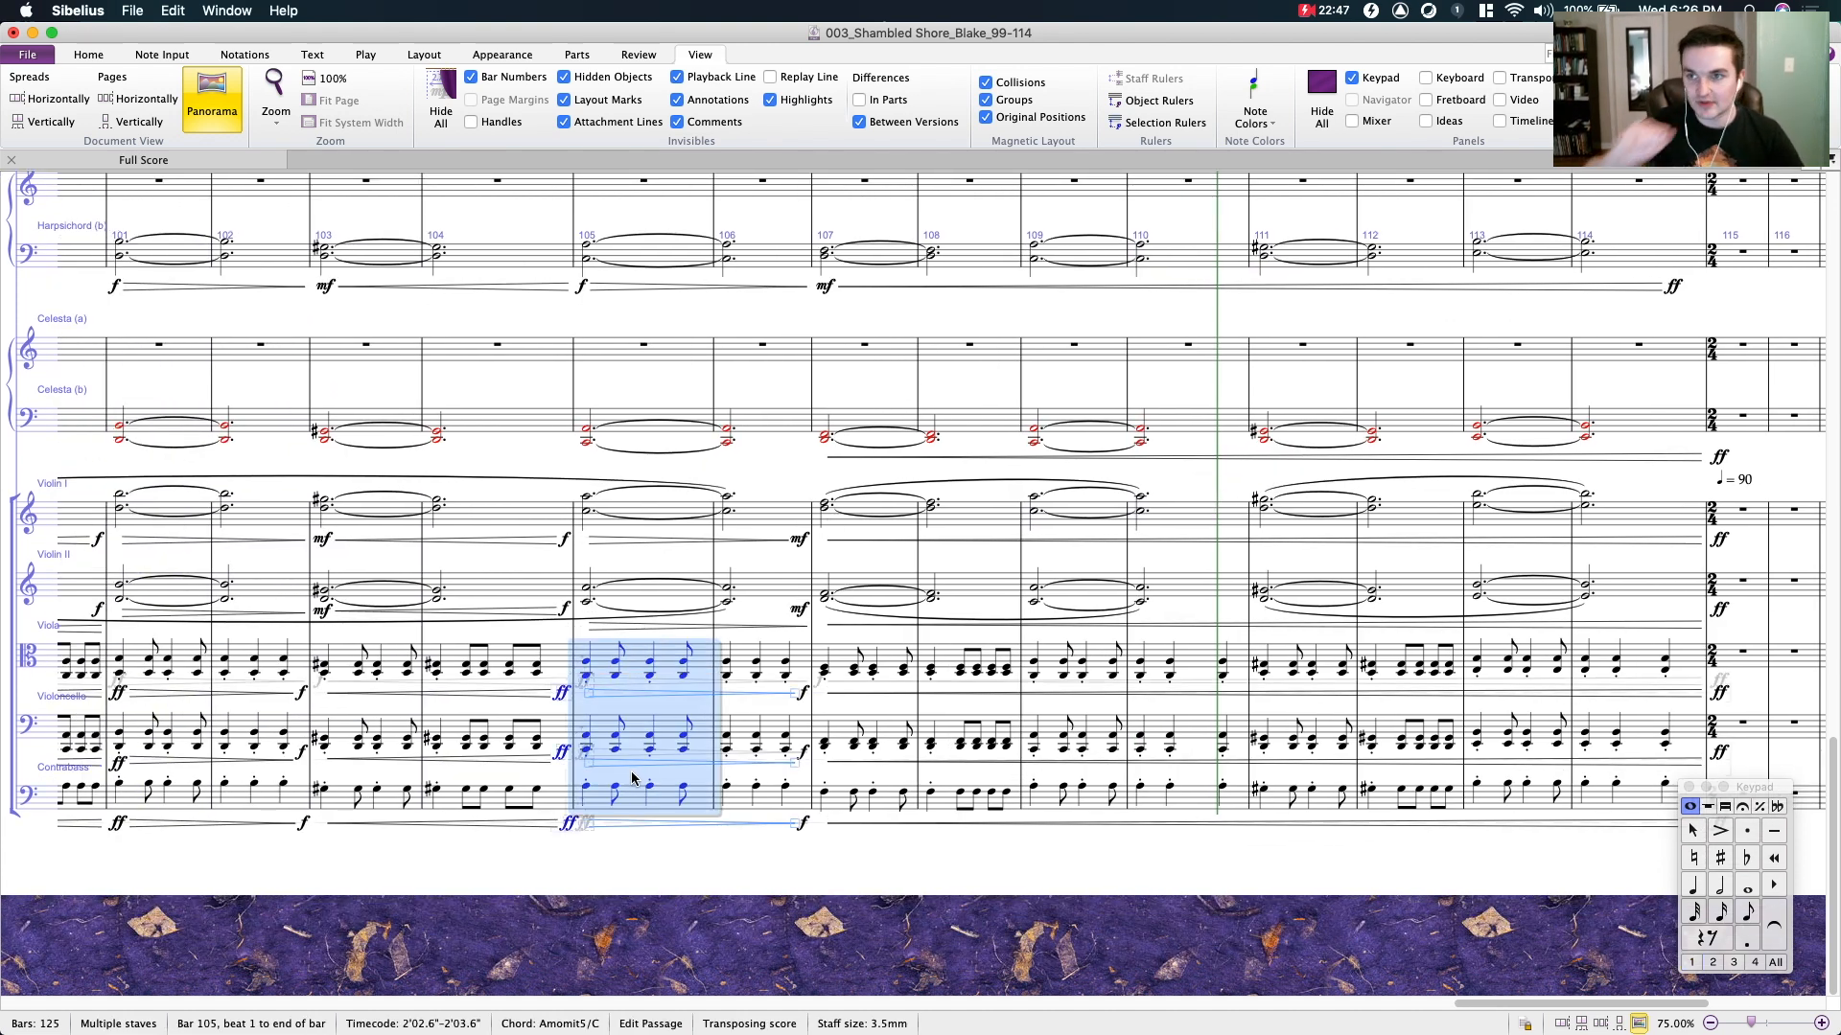
- Compare the sustained chords in bar 105 across the bassoon, harpsichord and violin staves
scroll(584, 749, up, 15)
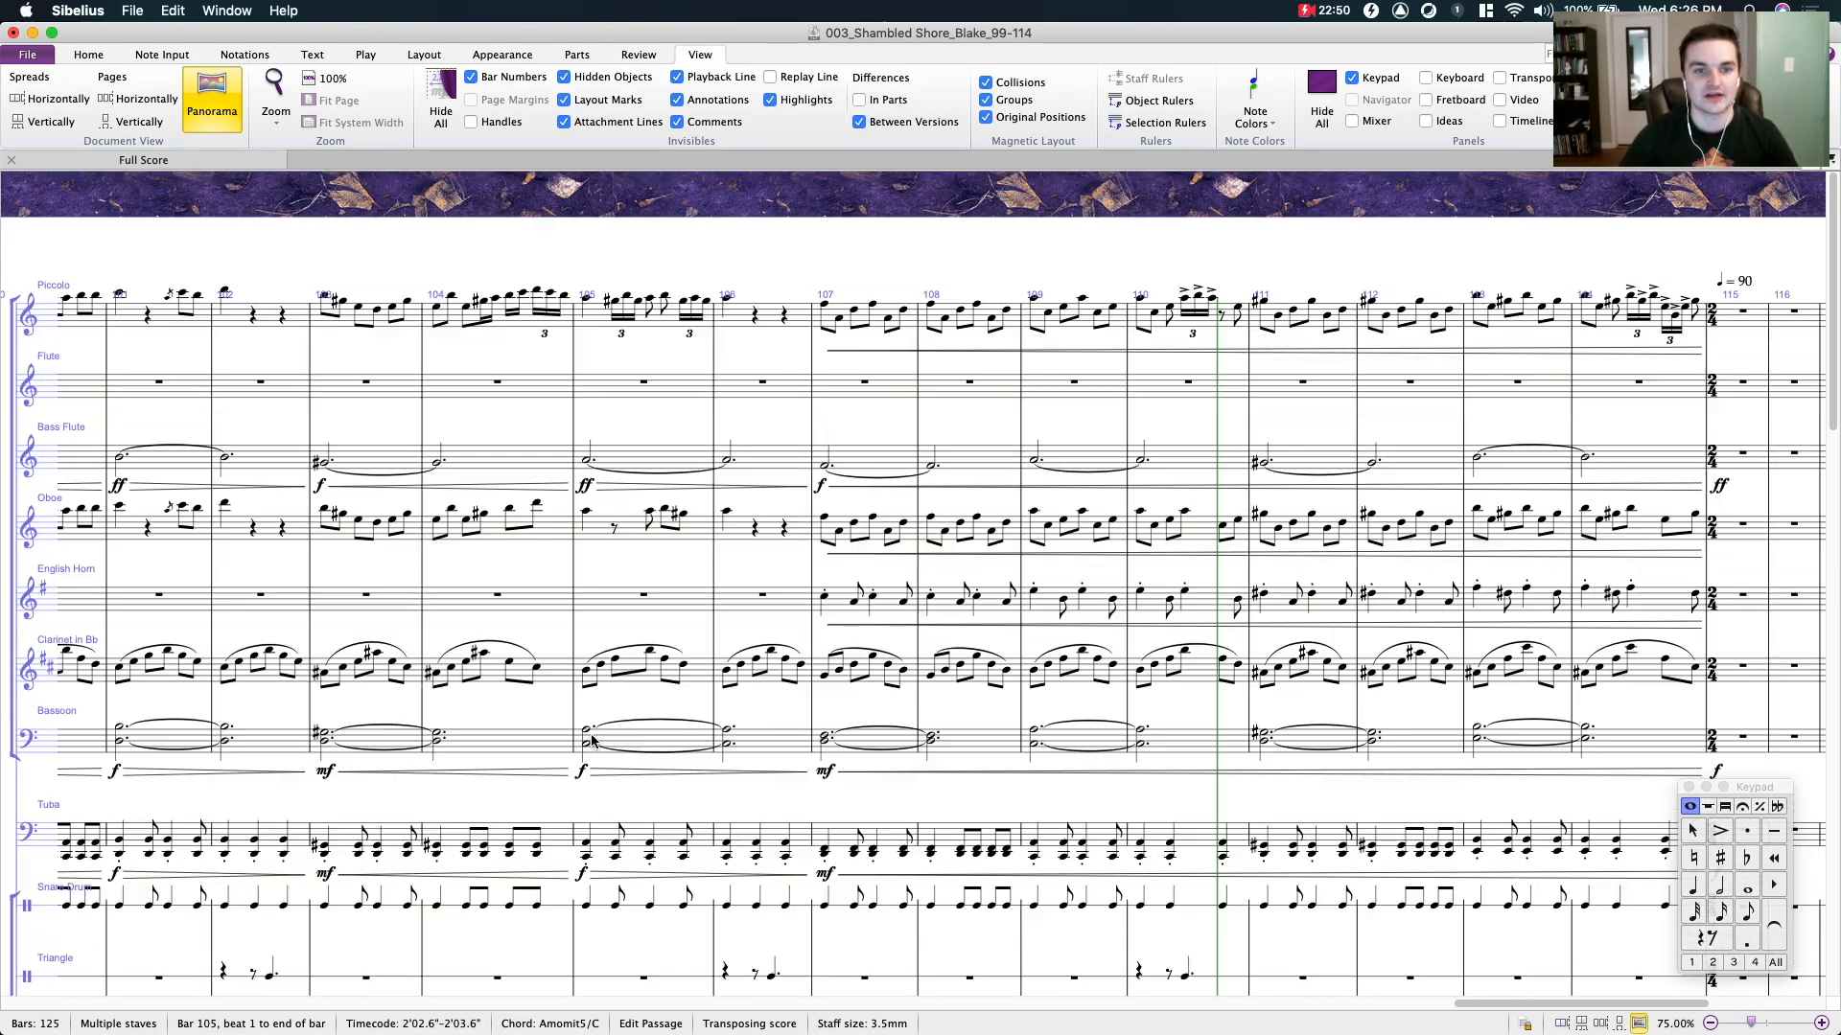
click(636, 740)
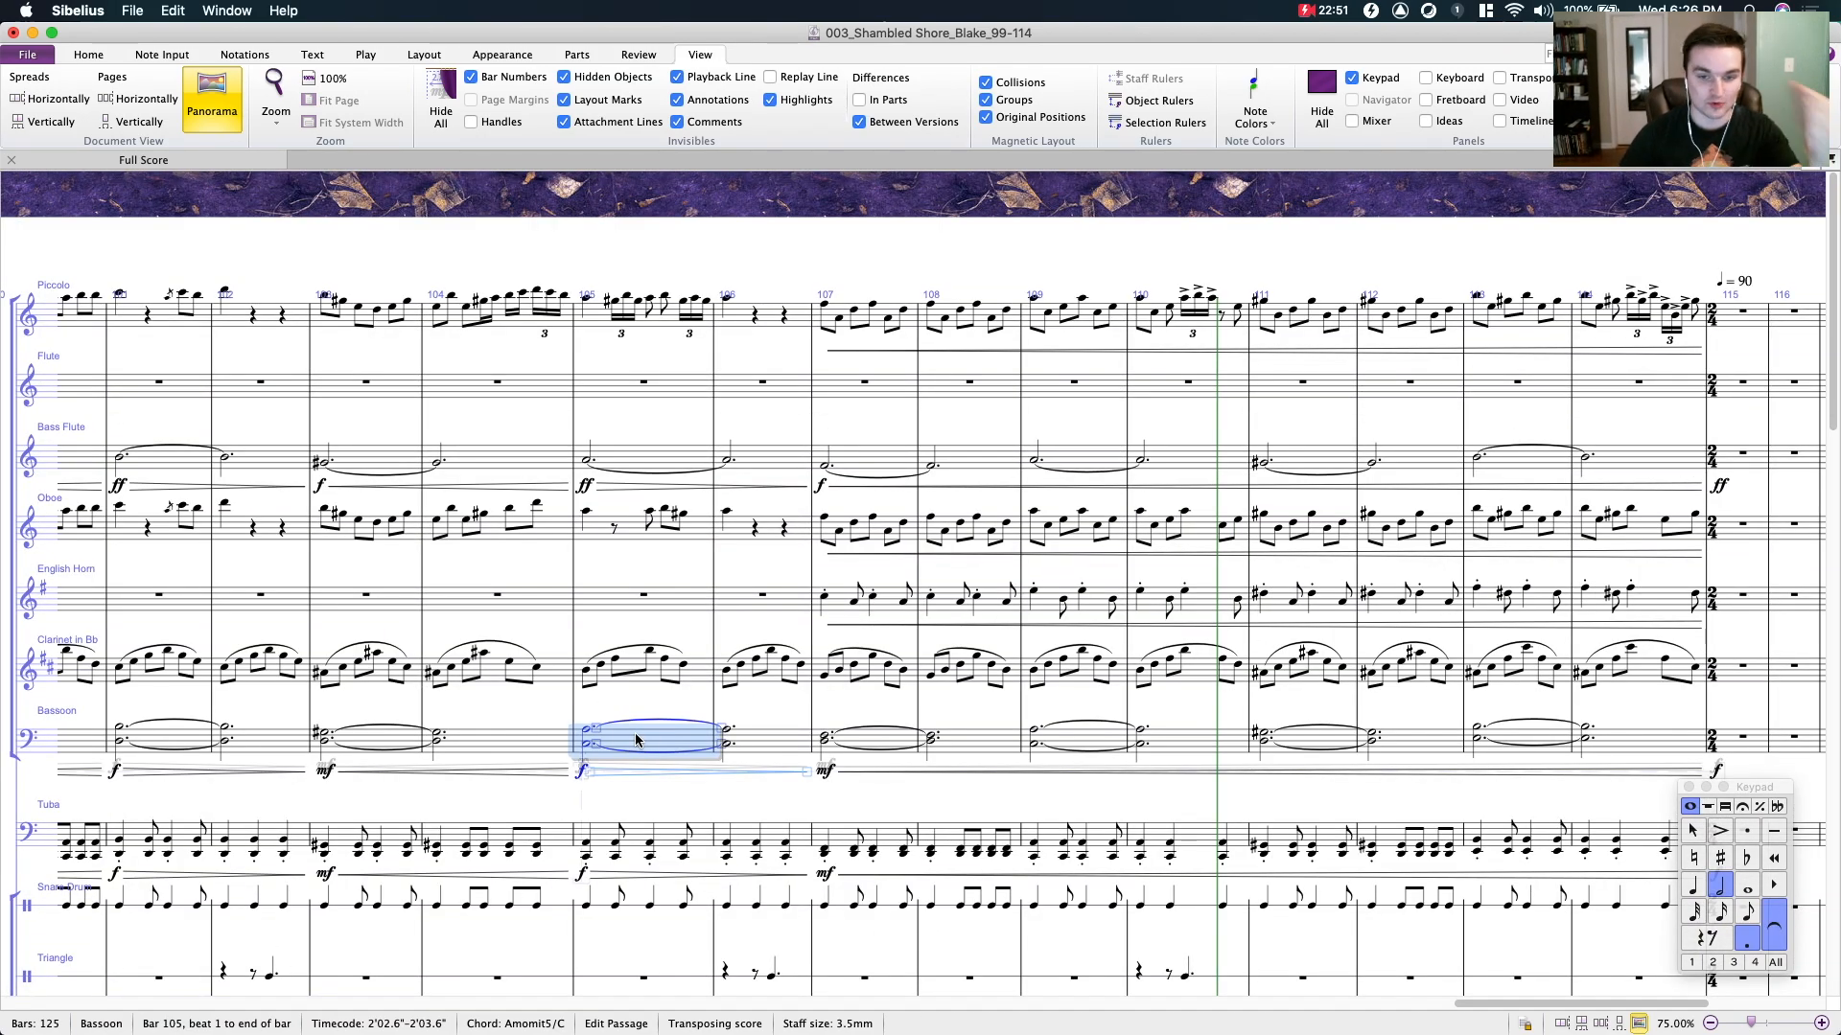
scroll(635, 672, down, 15)
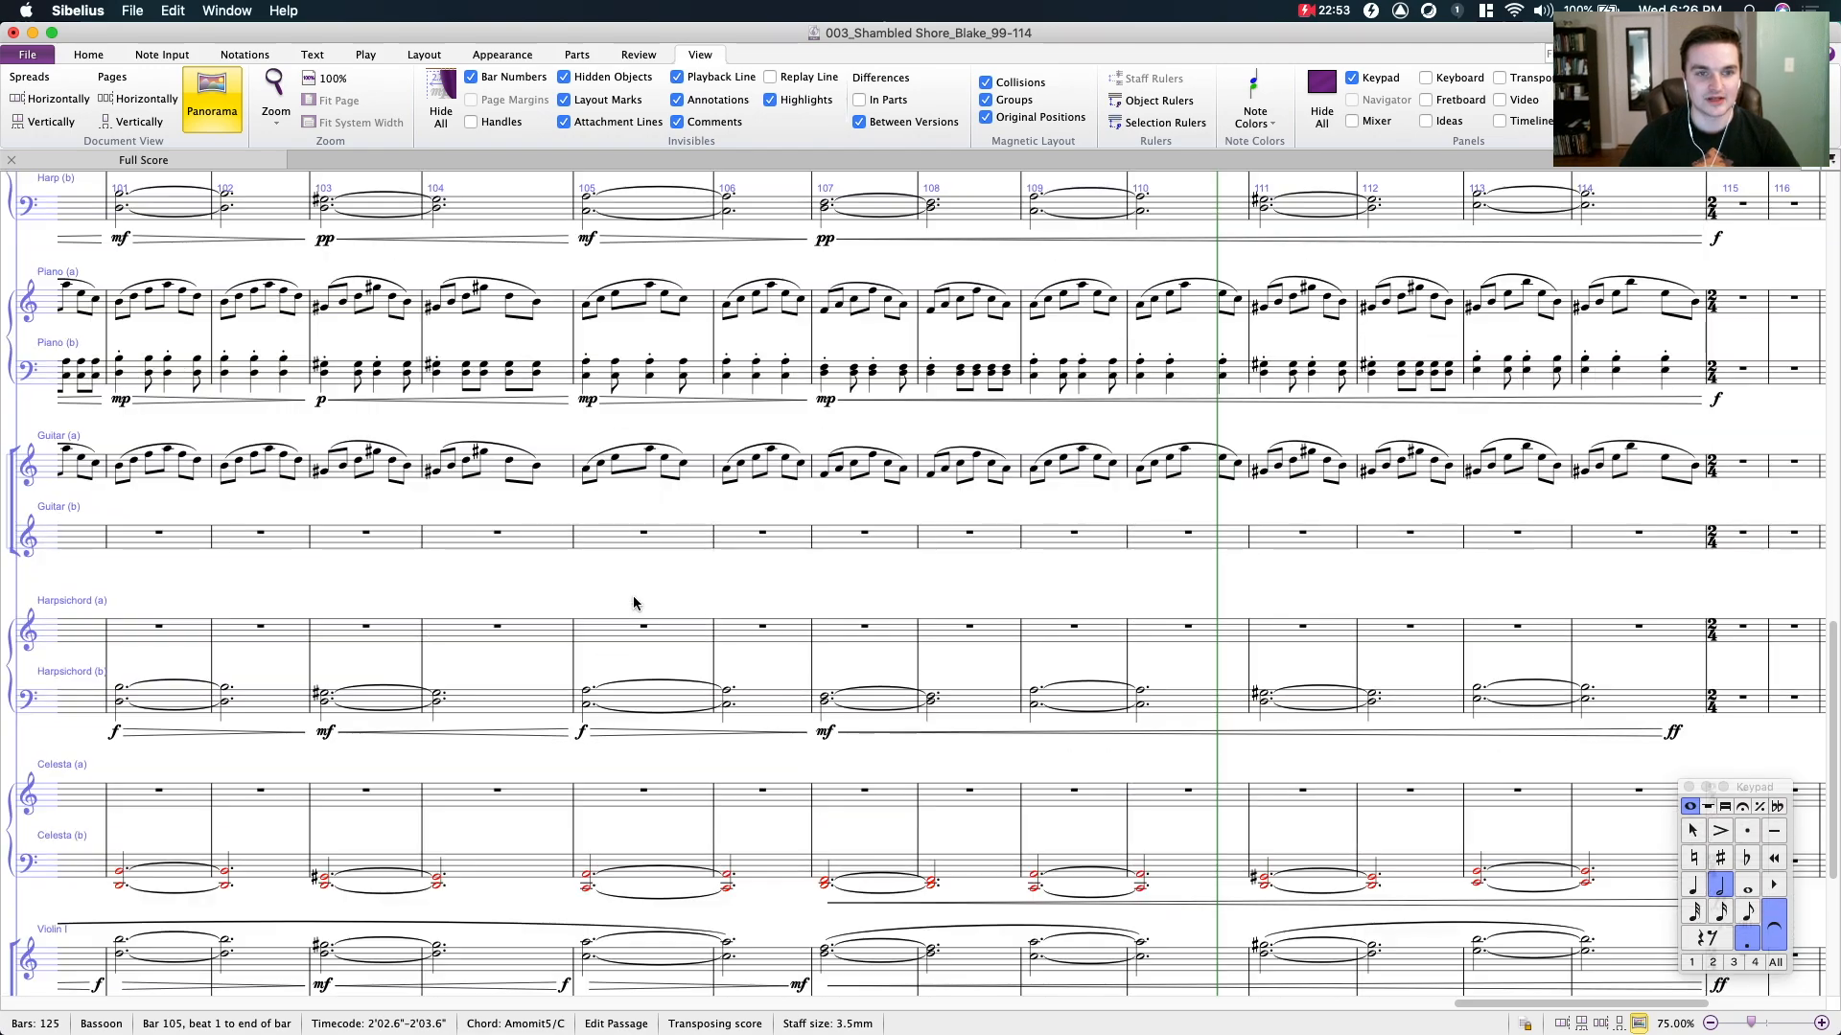
click(659, 698)
scroll(658, 698, down, 5)
click(633, 688)
shift+click(636, 748)
scroll(638, 746, up, 10)
scroll(640, 743, up, 8)
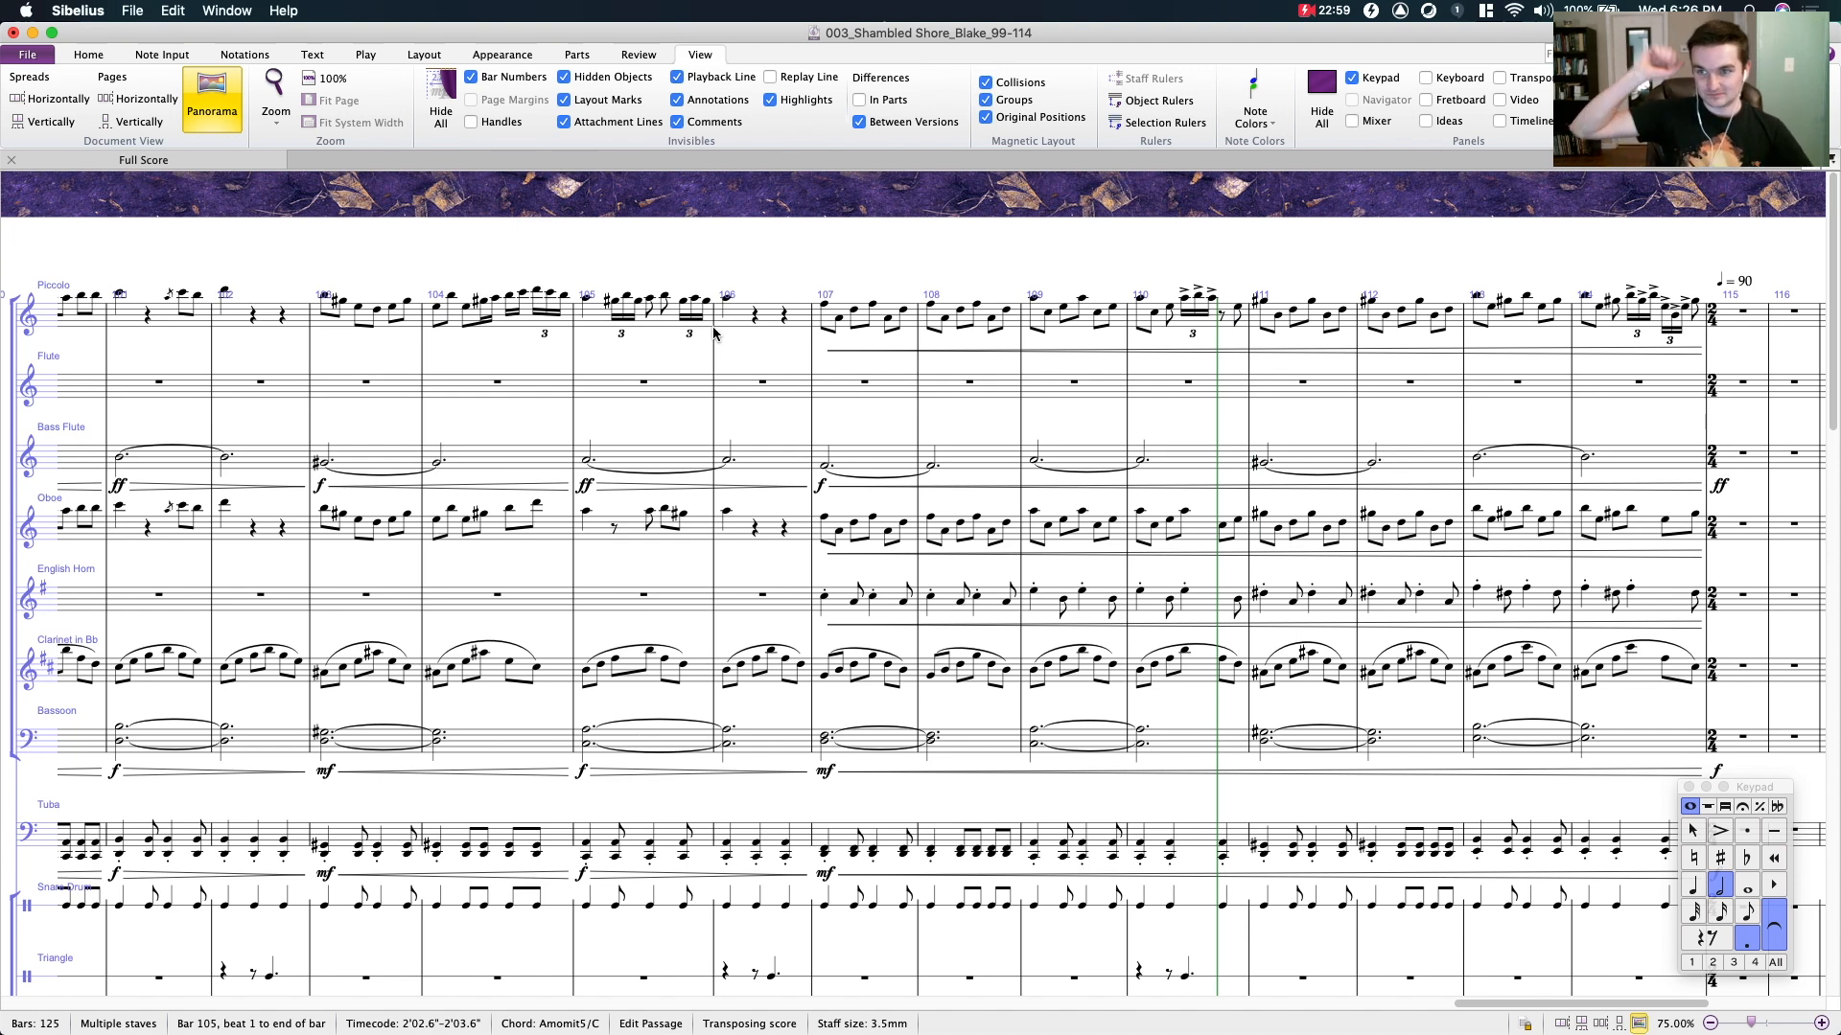
- Clear the selection and examine the harpsichord, celesta and string parts around bars 105 and 106
click(769, 251)
drag(769, 251, 710, 218)
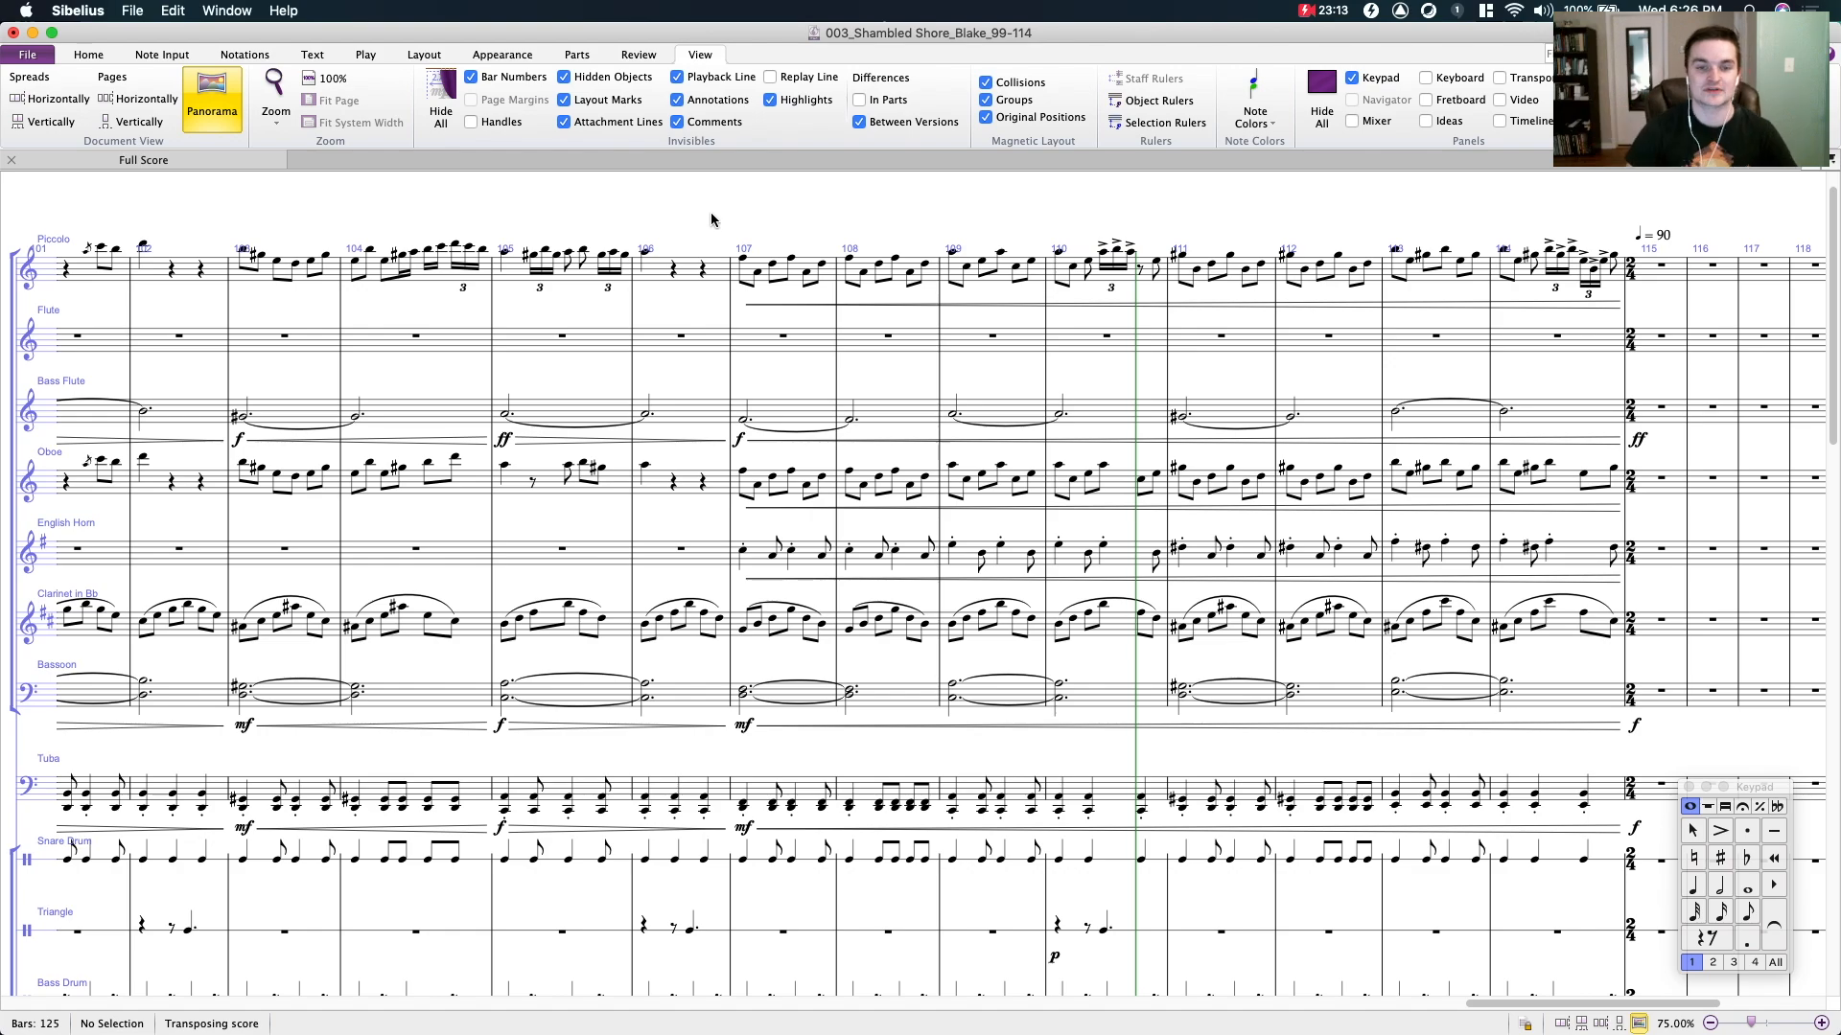
scroll(537, 493, down, 10)
scroll(517, 479, down, 15)
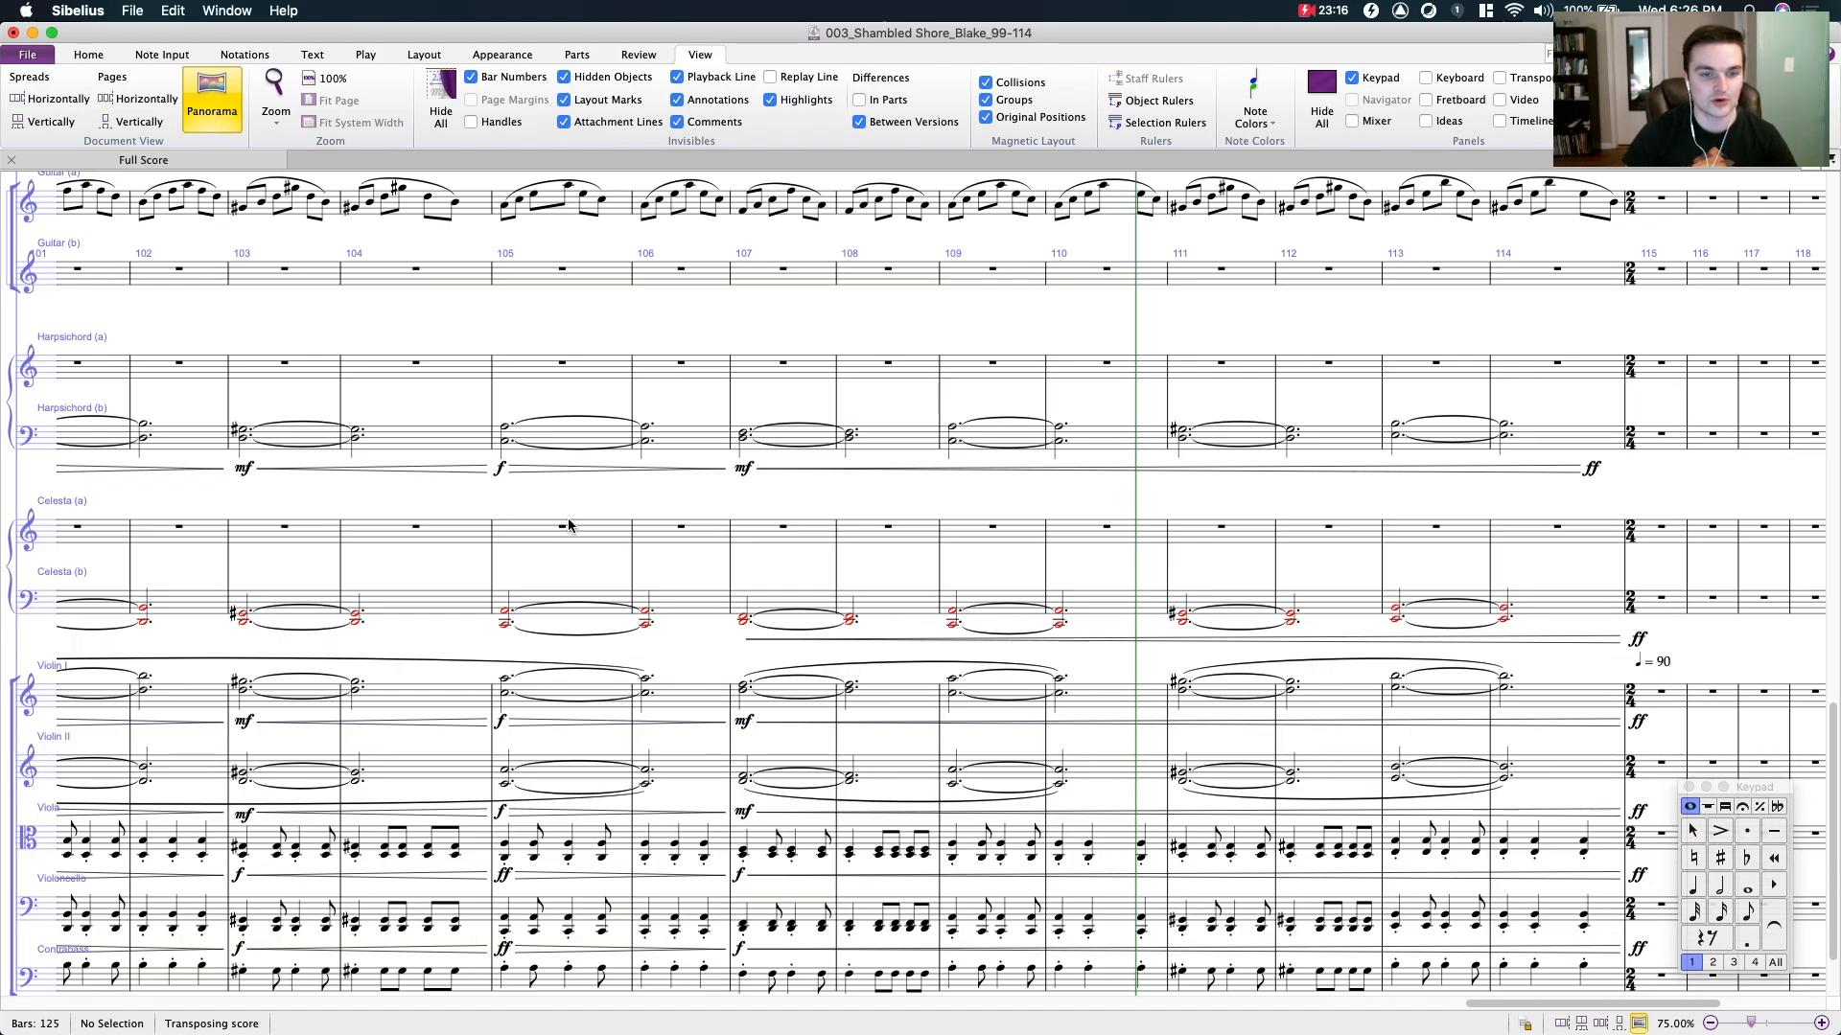
click(566, 501)
scroll(566, 501, down, 5)
scroll(565, 501, left, 3)
click(739, 455)
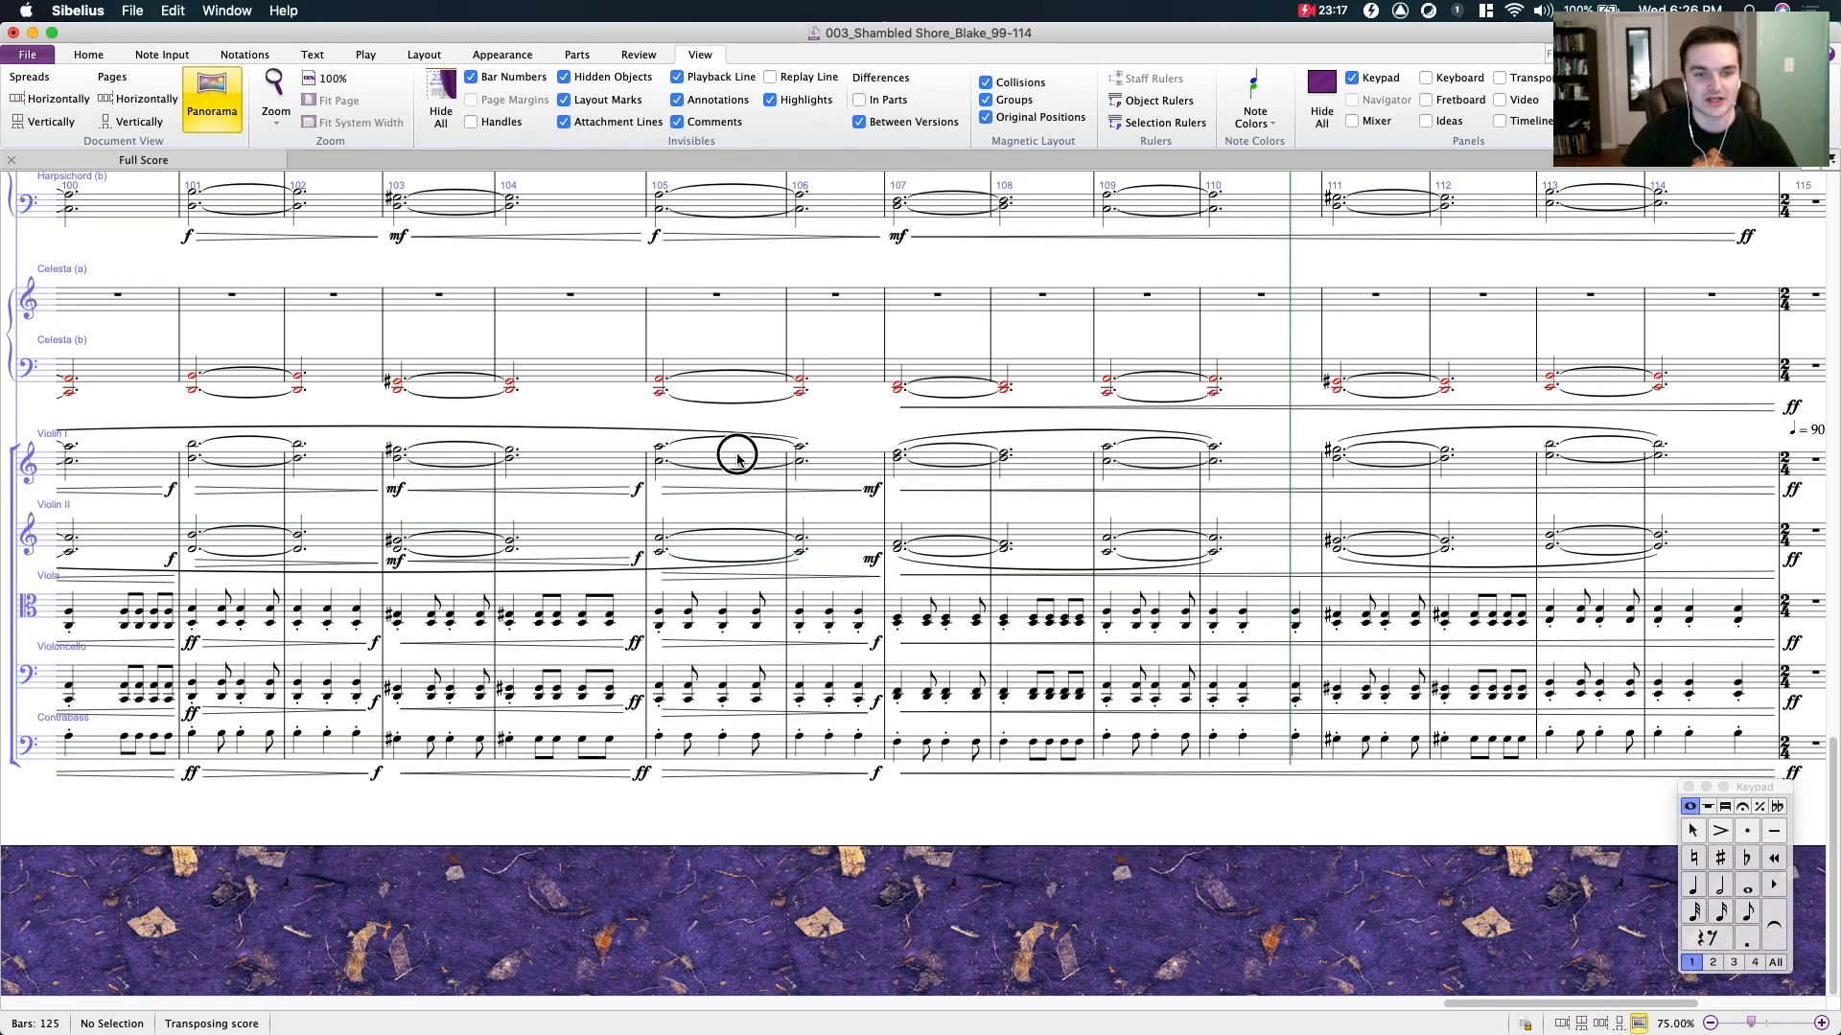
shift+click(830, 542)
click(828, 746)
shift+click(716, 604)
click(845, 430)
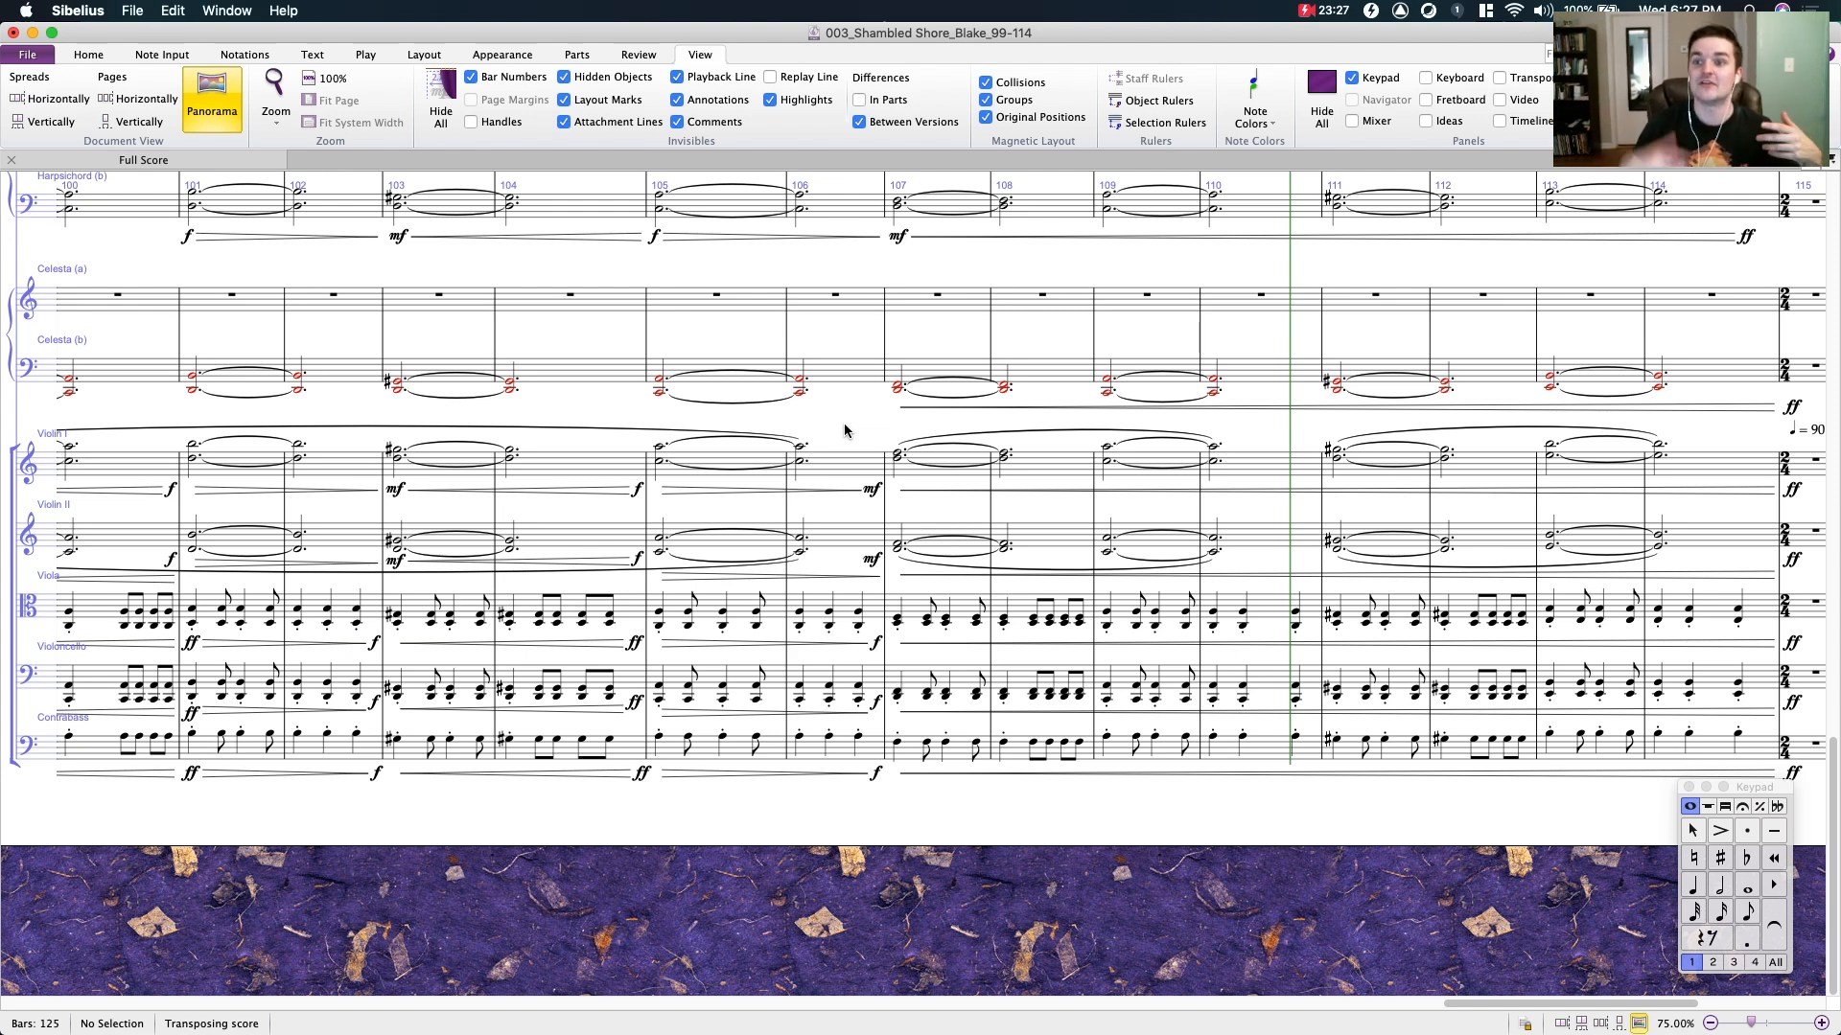
- Examine the harp, piano, guitar, percussion and woodwind staves from bar 100 to bar 114
scroll(954, 336, up, 3)
scroll(954, 335, up, 15)
scroll(853, 468, down, 5)
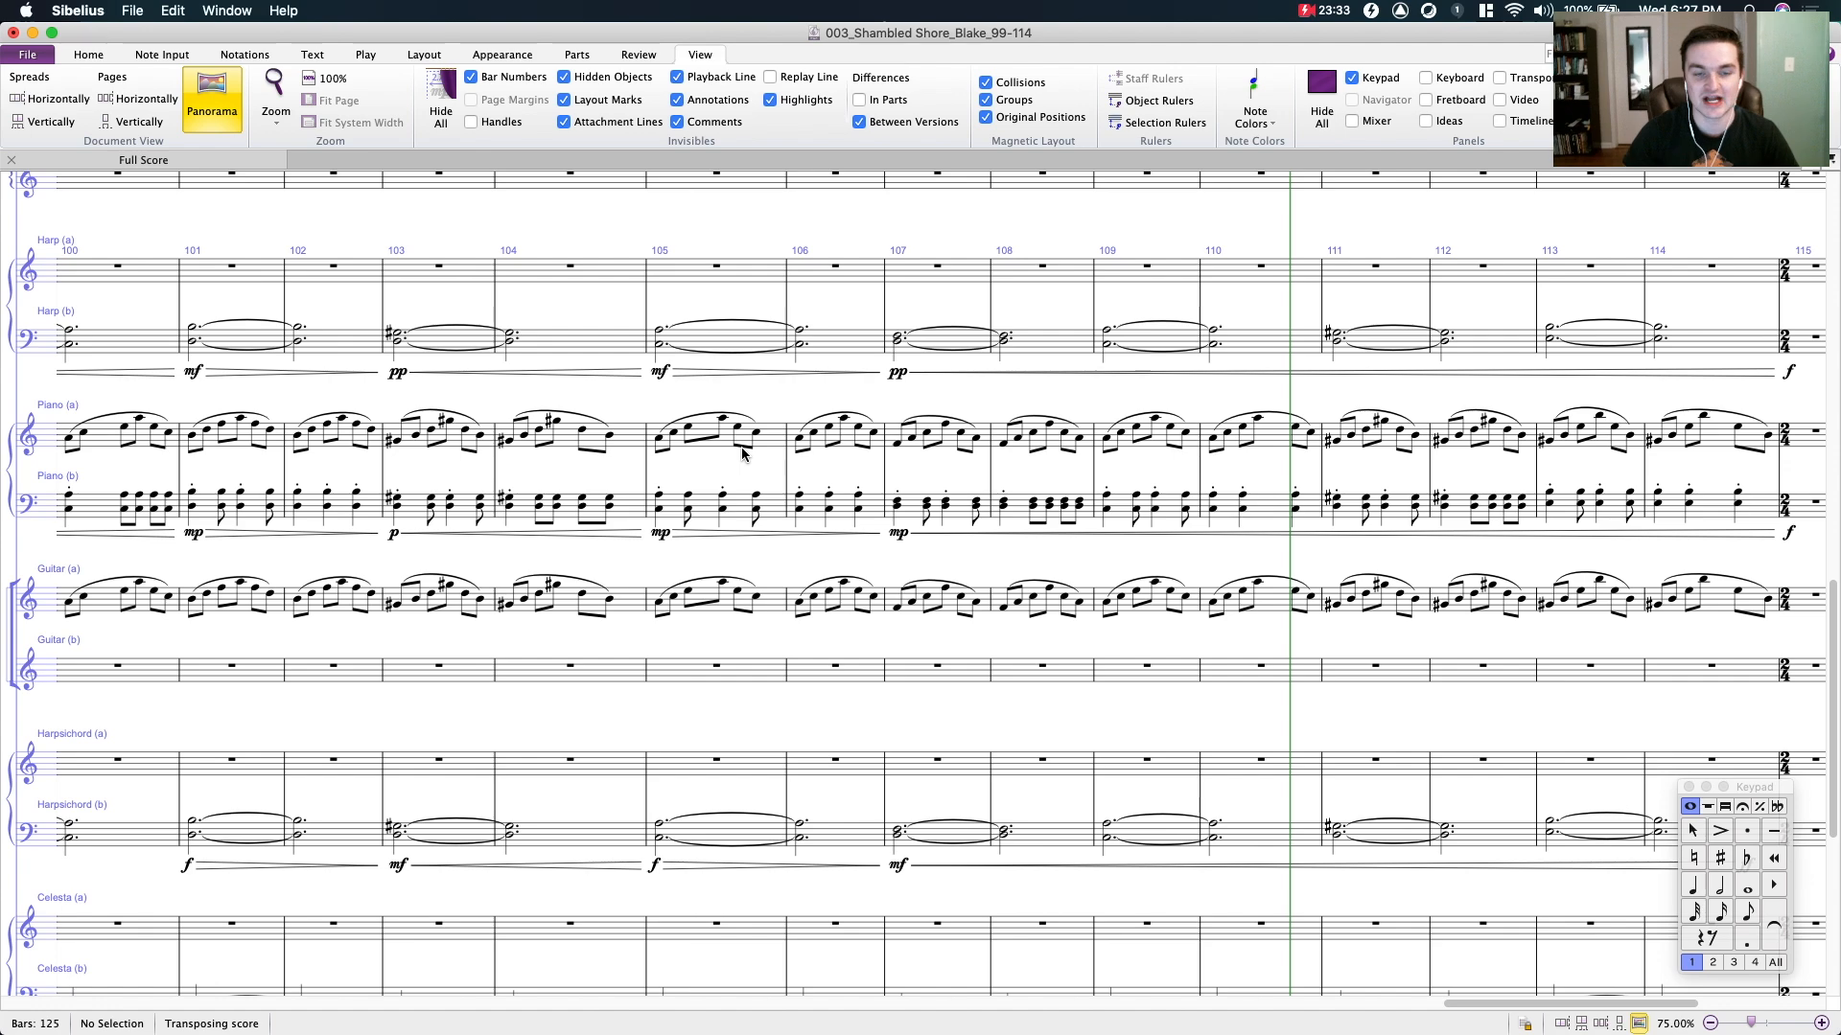
scroll(741, 452, up, 15)
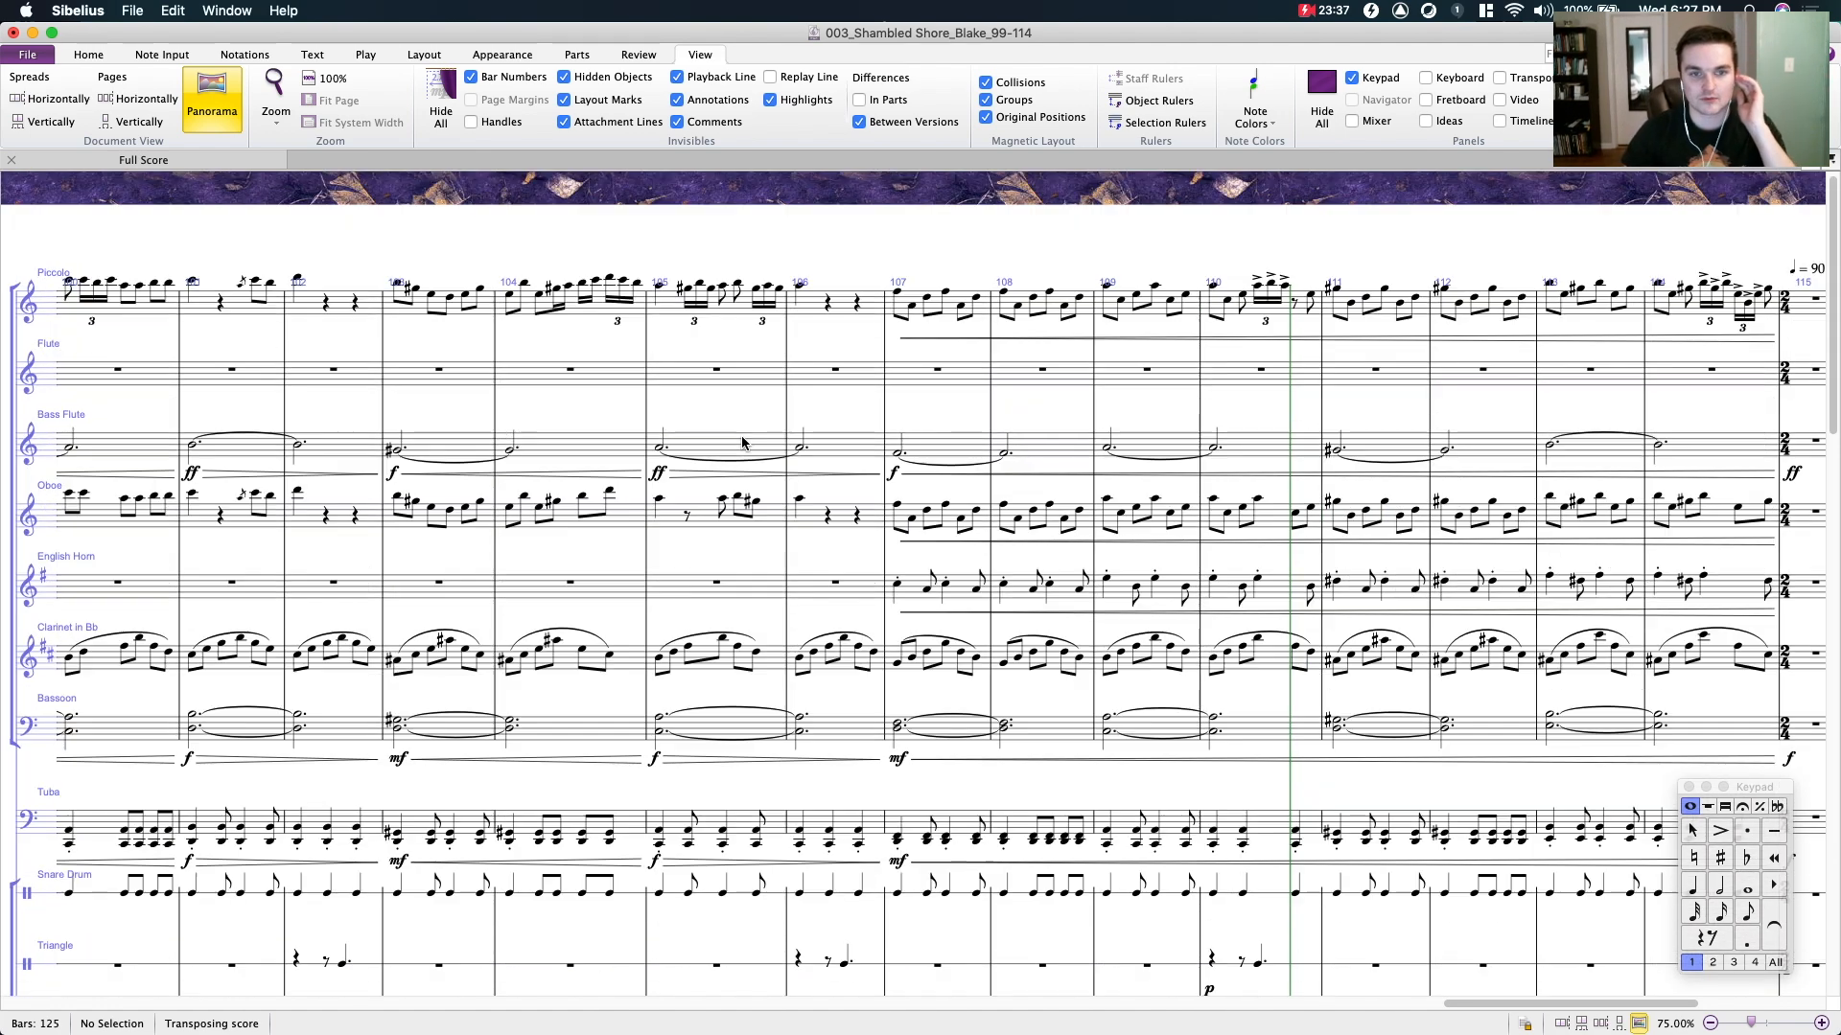
mouse_move(739, 411)
mouse_down()
mouse_move(1080, 411)
mouse_move(1067, 463)
mouse_move(748, 393)
mouse_up()
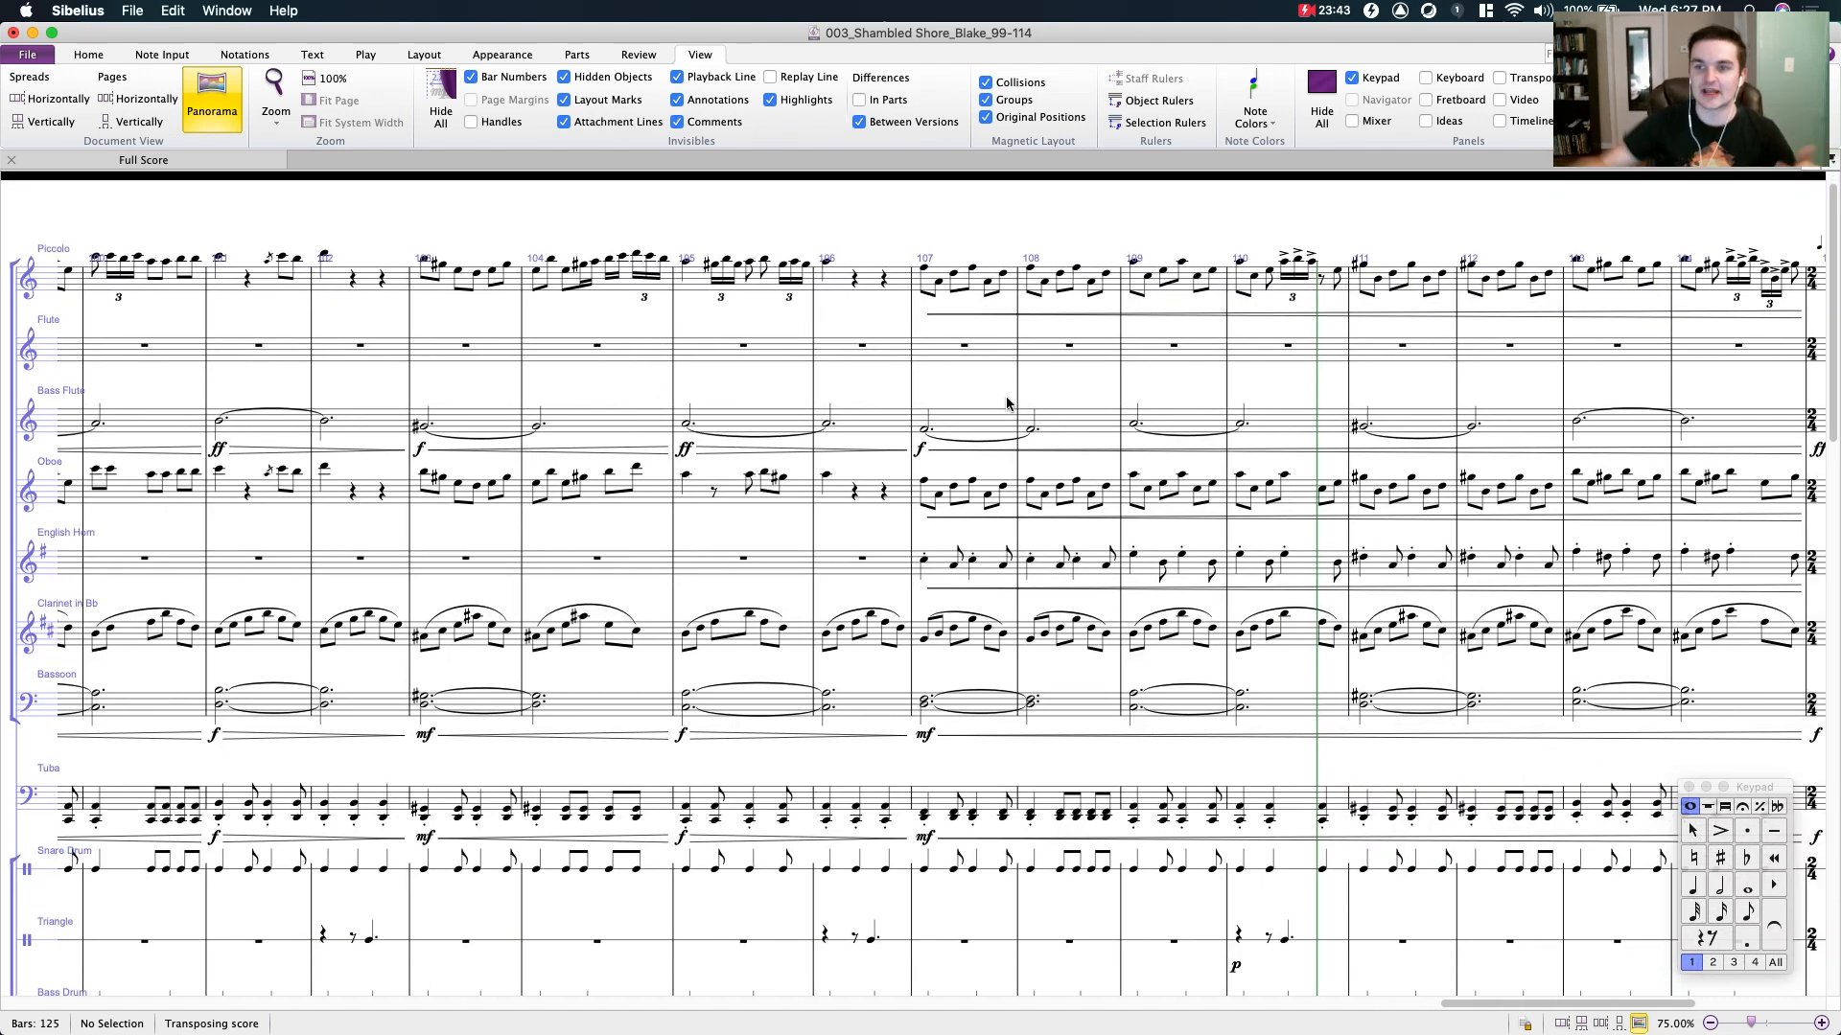
scroll(1121, 369, down, 2)
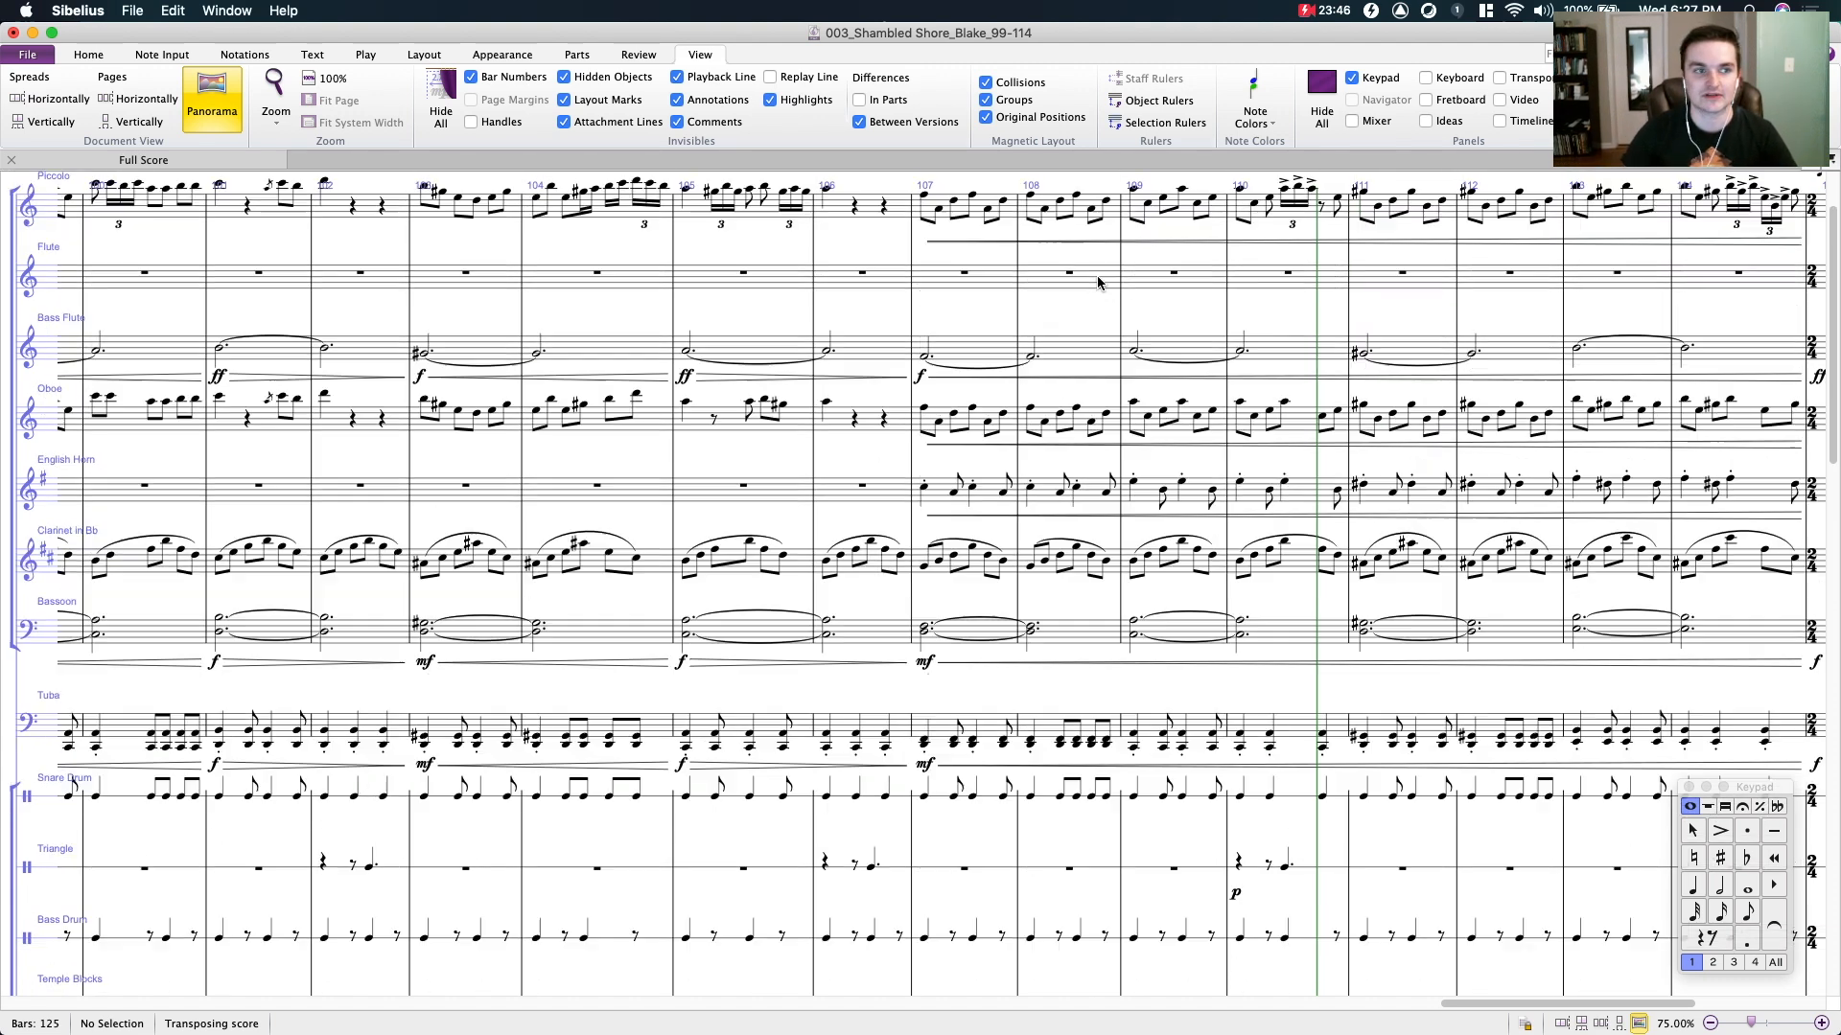
scroll(1097, 277, up, 3)
drag(1051, 242, 730, 254)
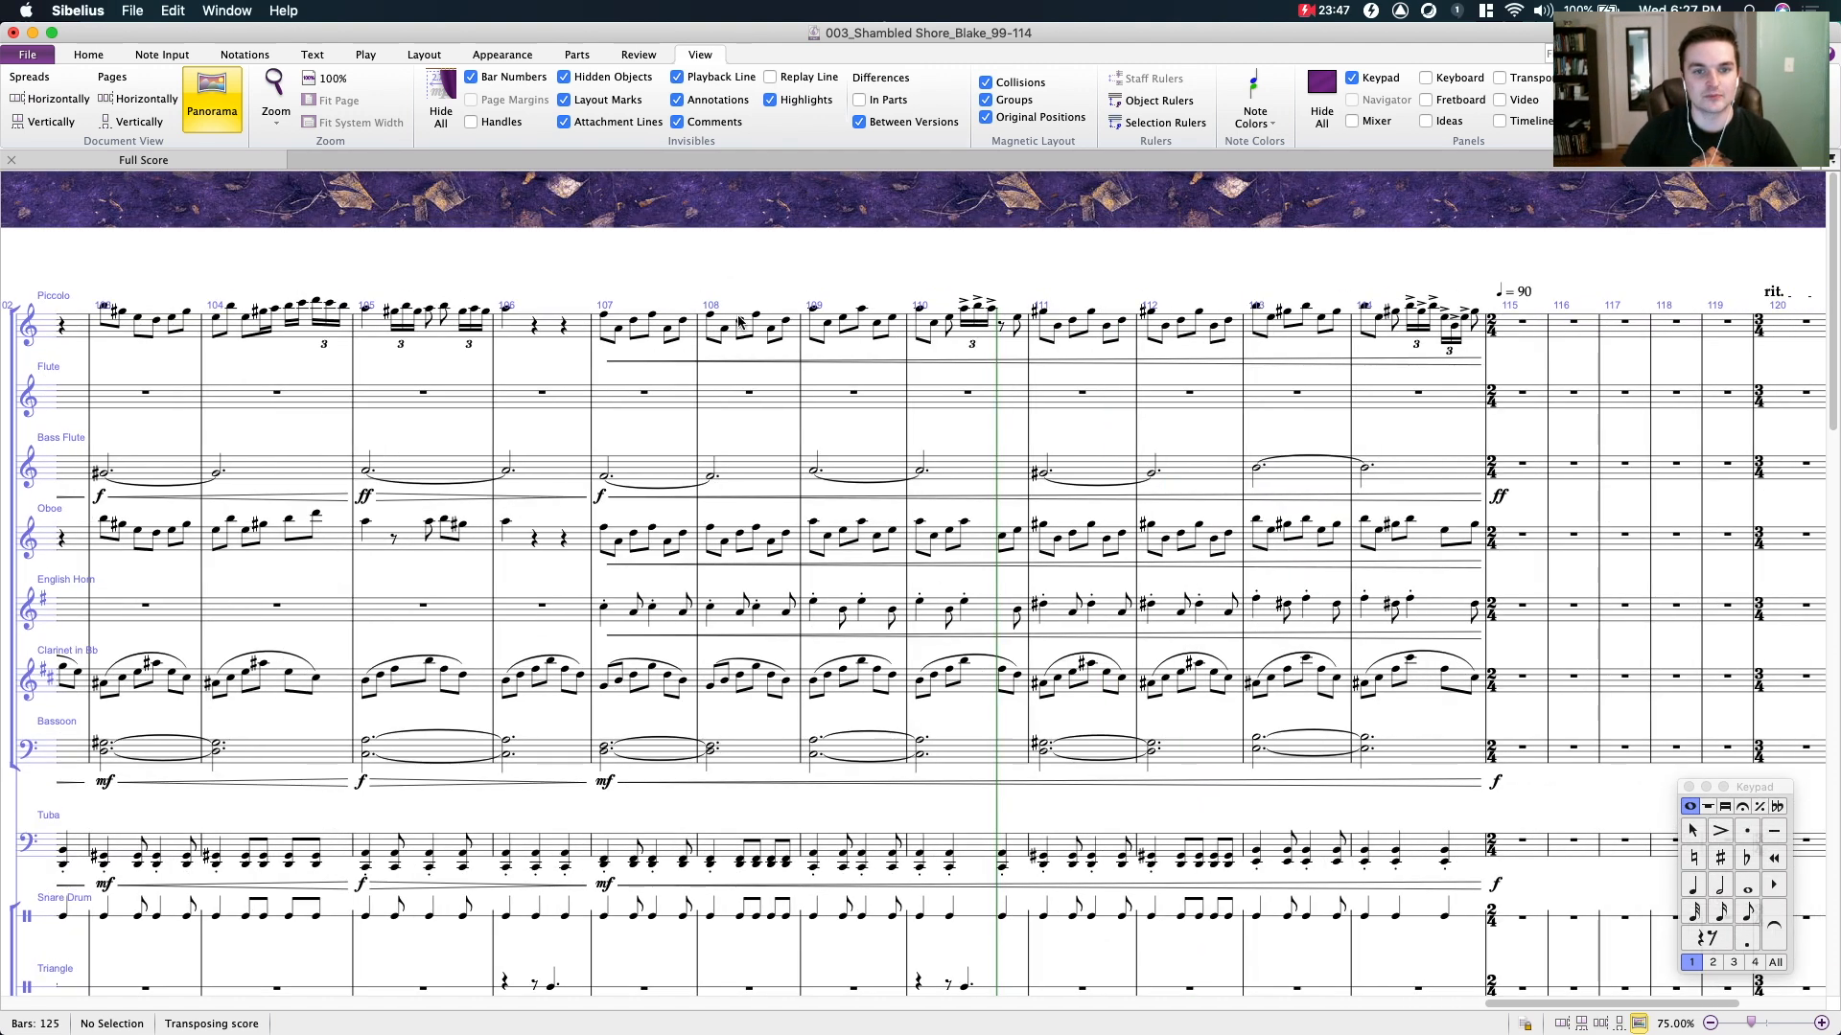
- Select the piccolo line from bar 108 to bar 114 for inspection, and clear the selection while reviewing the woodwind staves
click(723, 324)
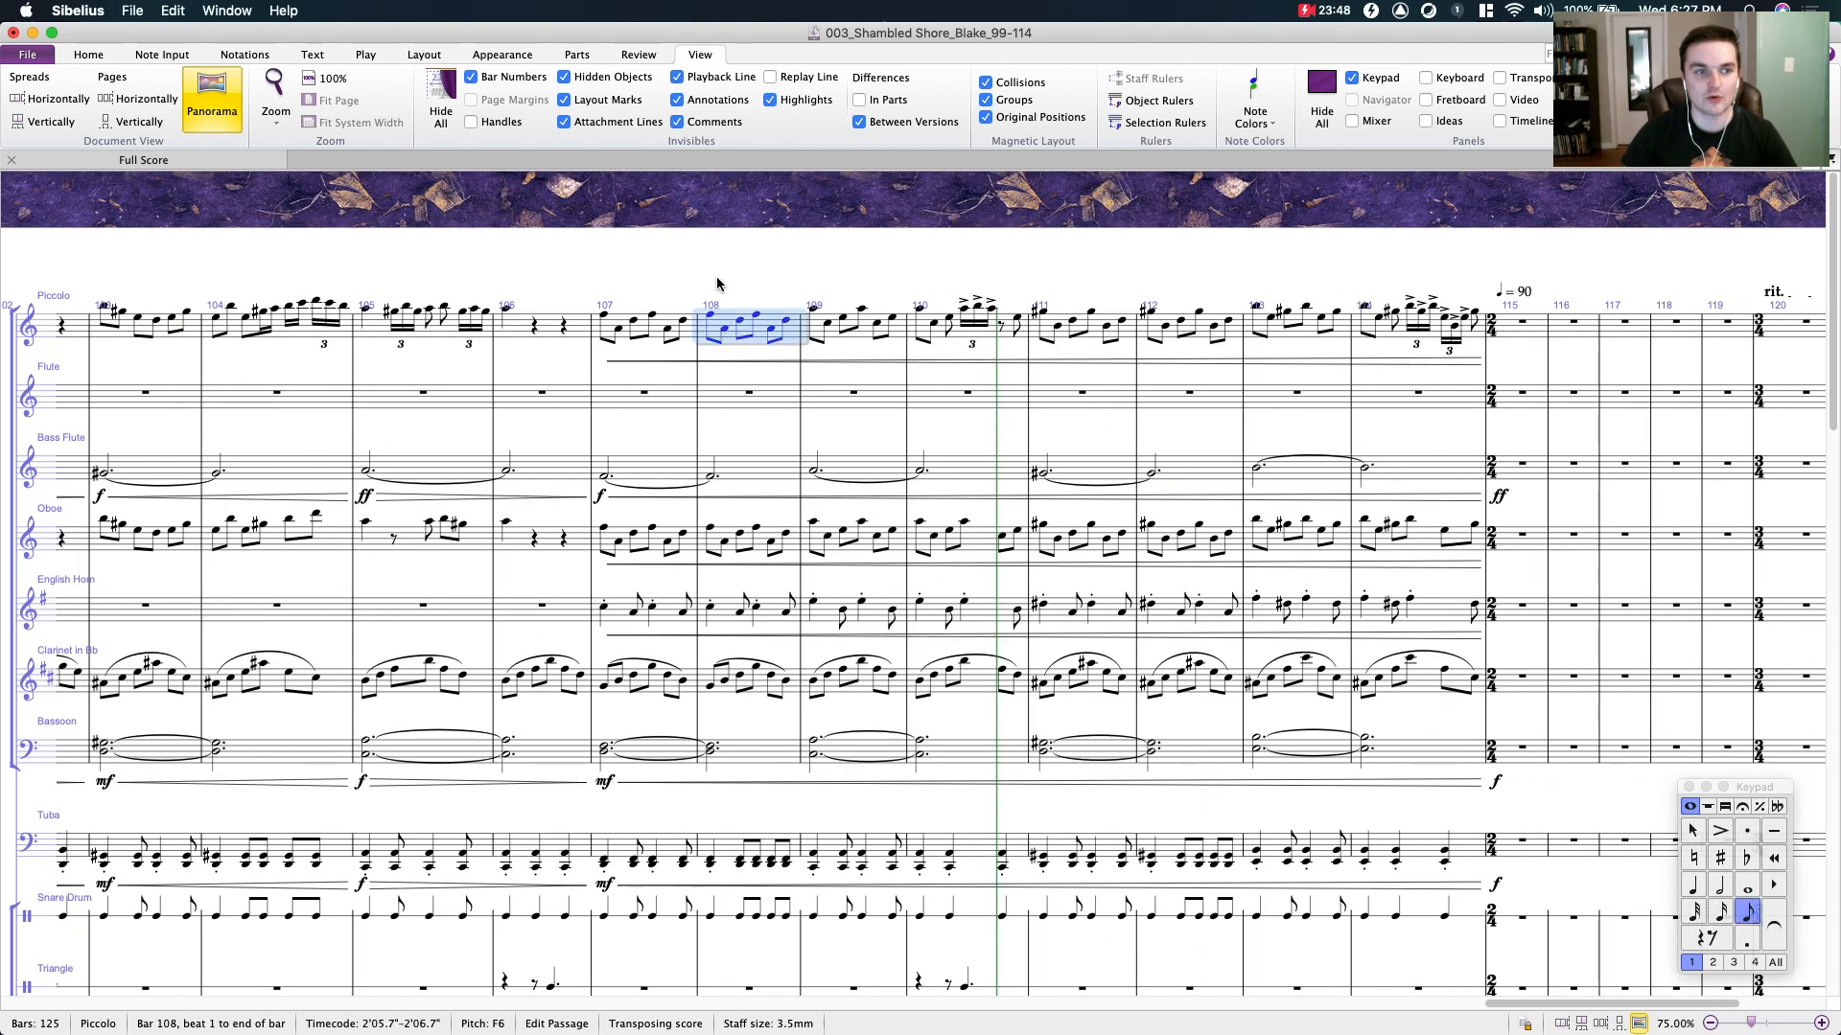
shift+click(1472, 337)
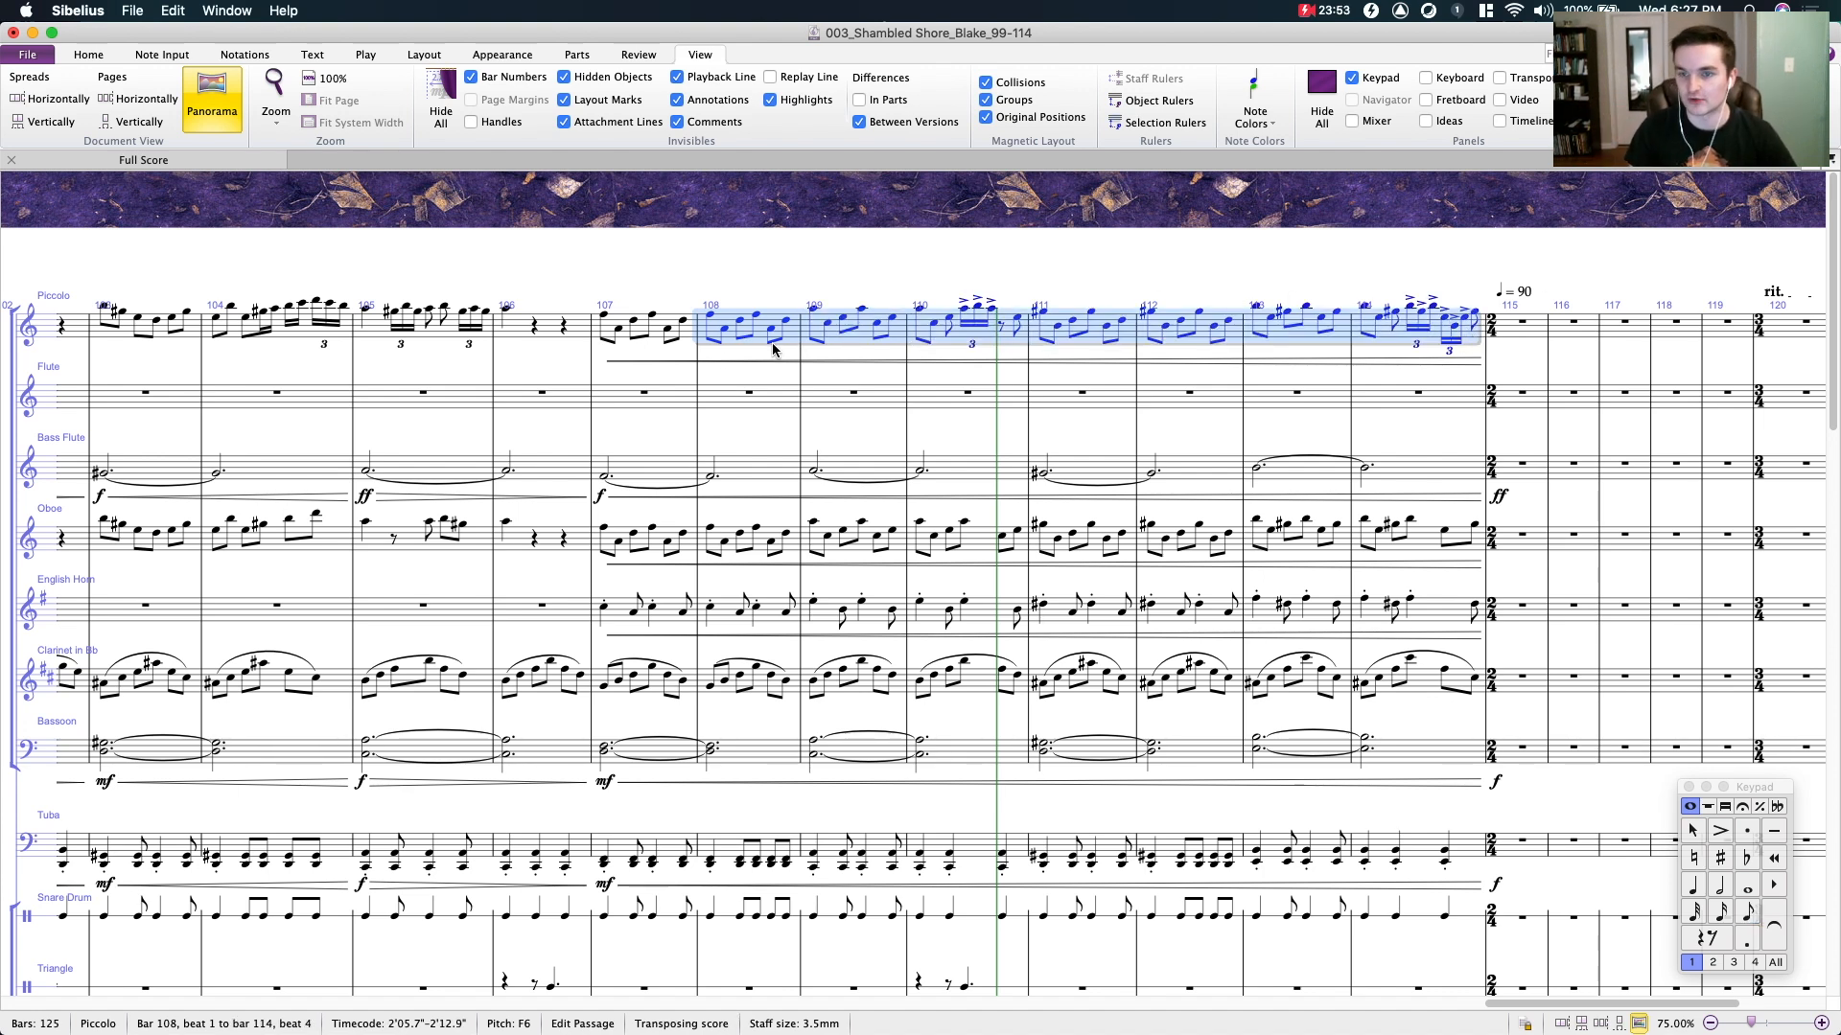
scroll(758, 352, down, 5)
scroll(728, 352, up, 5)
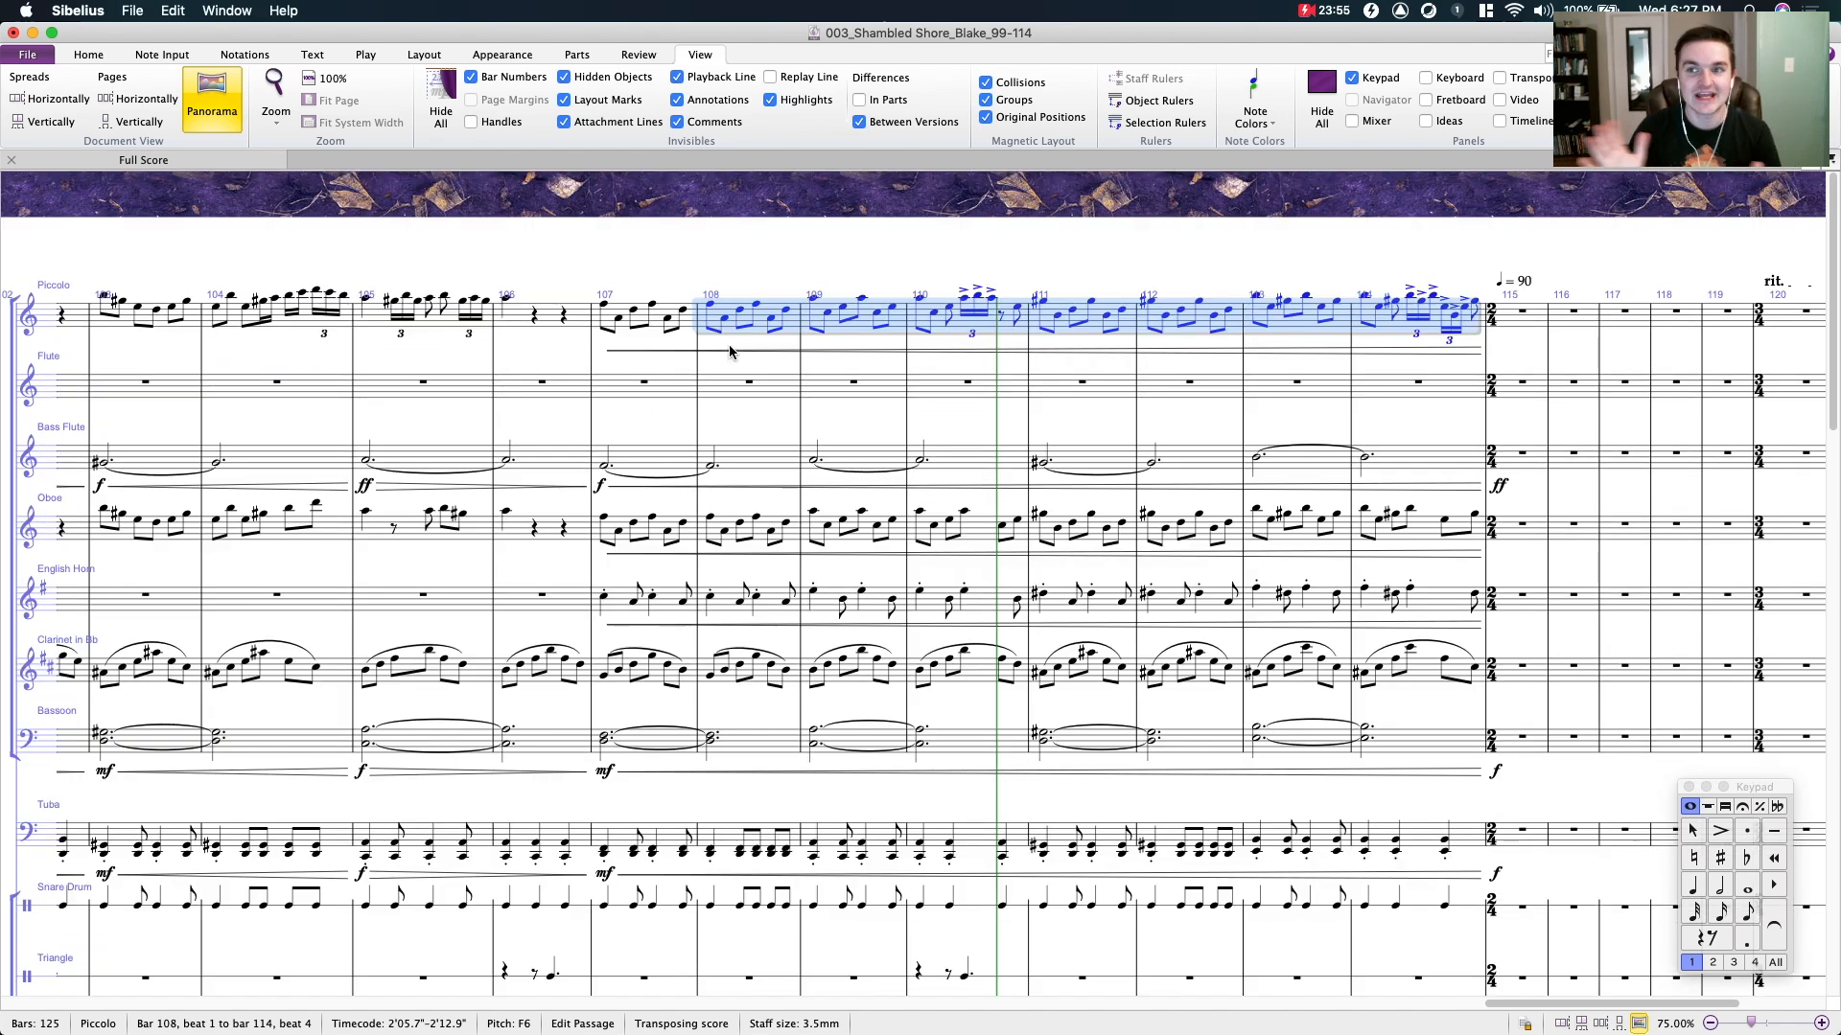
drag(606, 245, 933, 258)
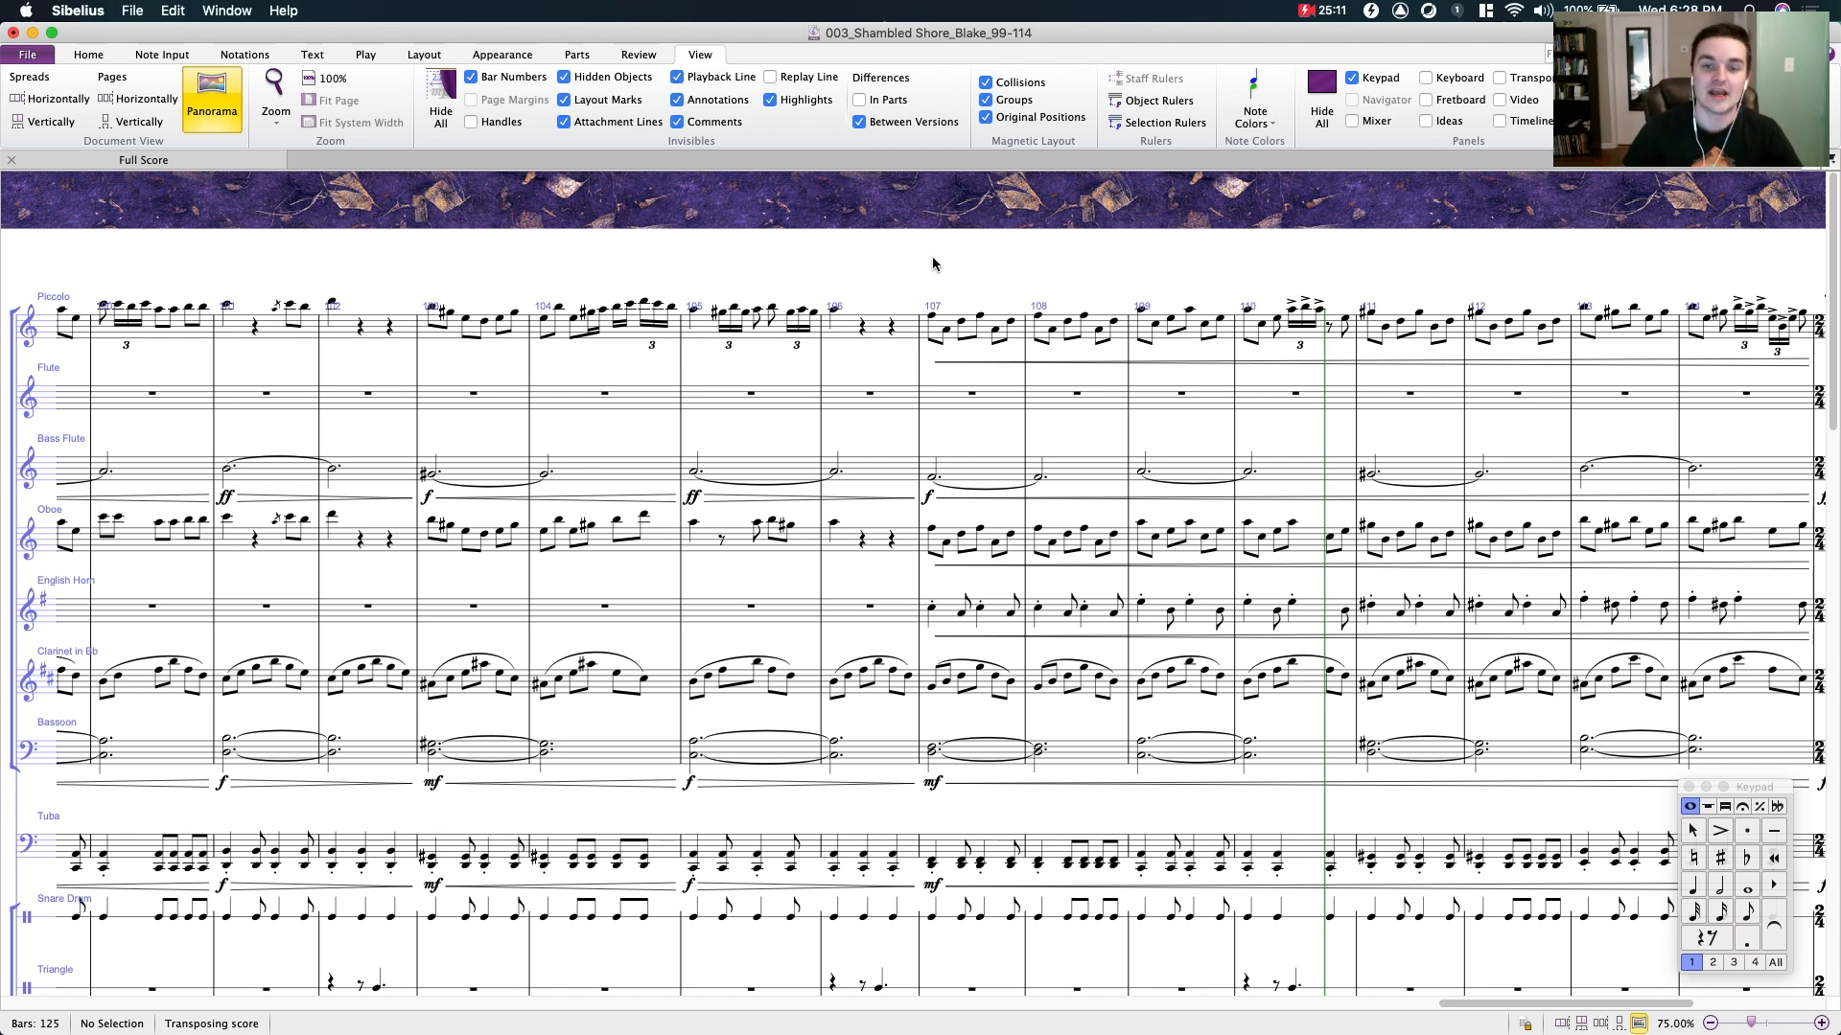
drag(932, 256, 483, 256)
drag(681, 247, 892, 239)
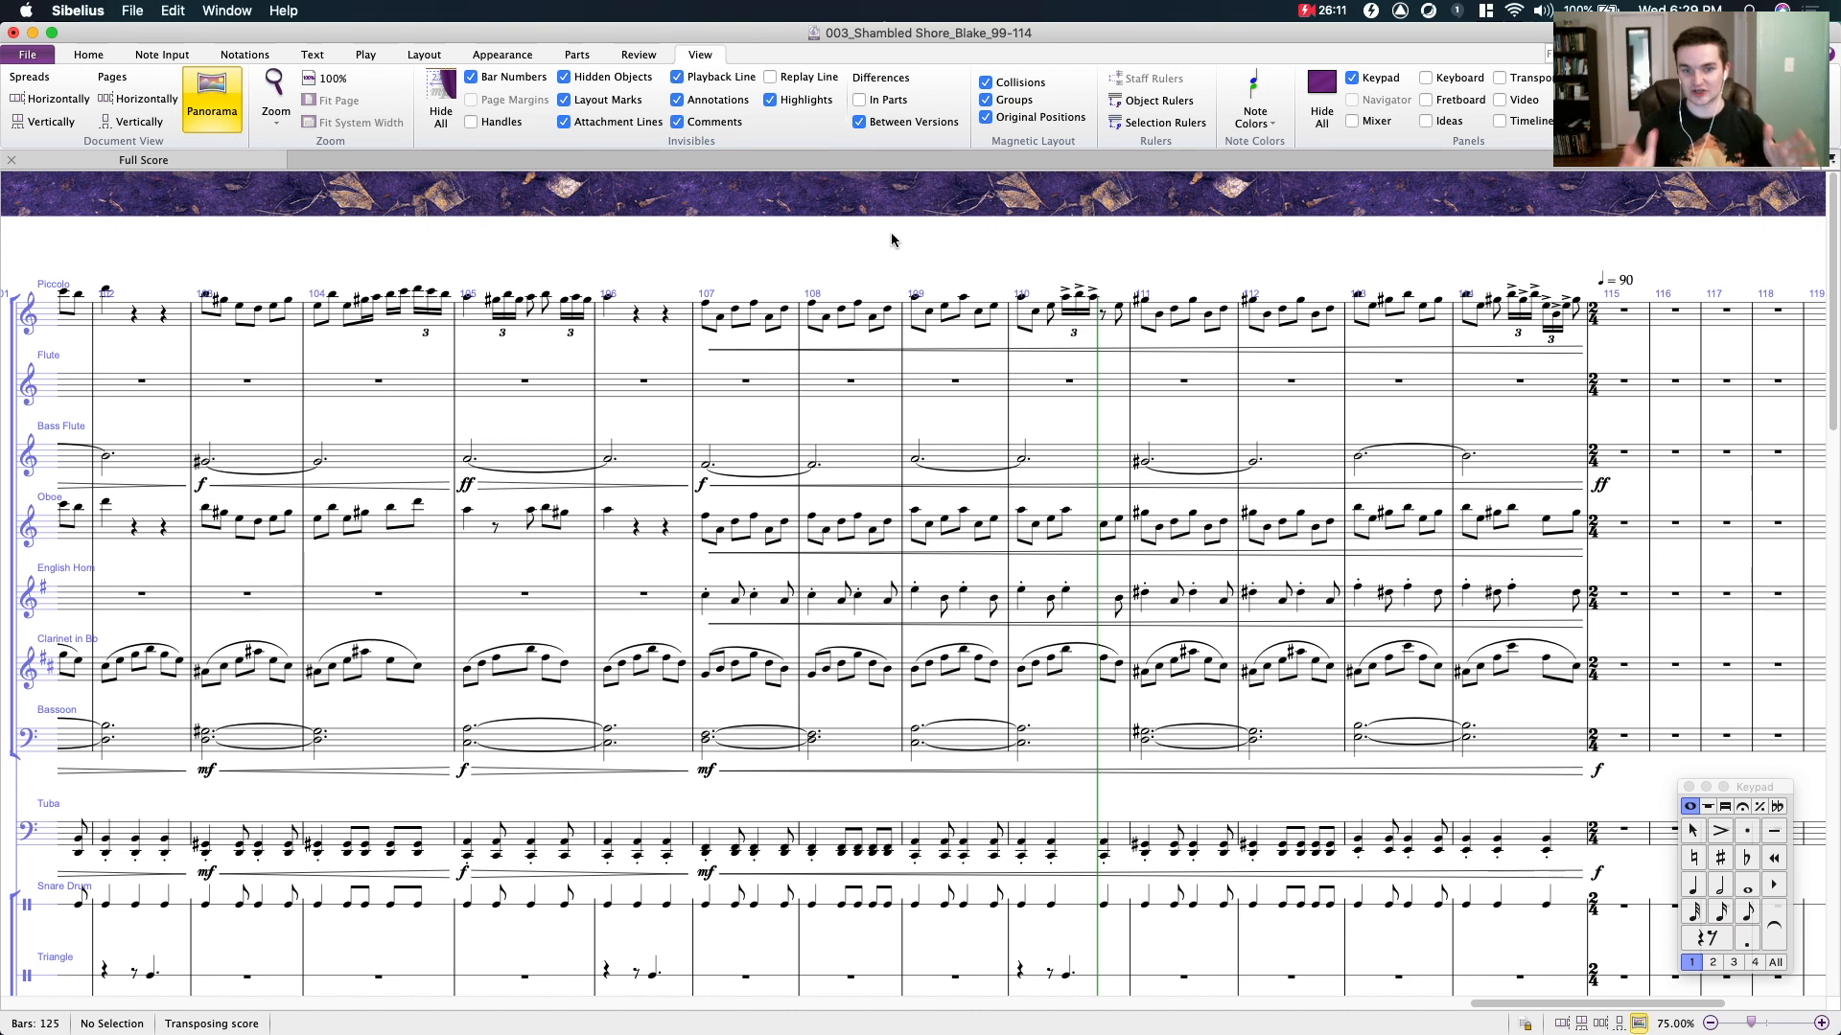
scroll(871, 250, down, 3)
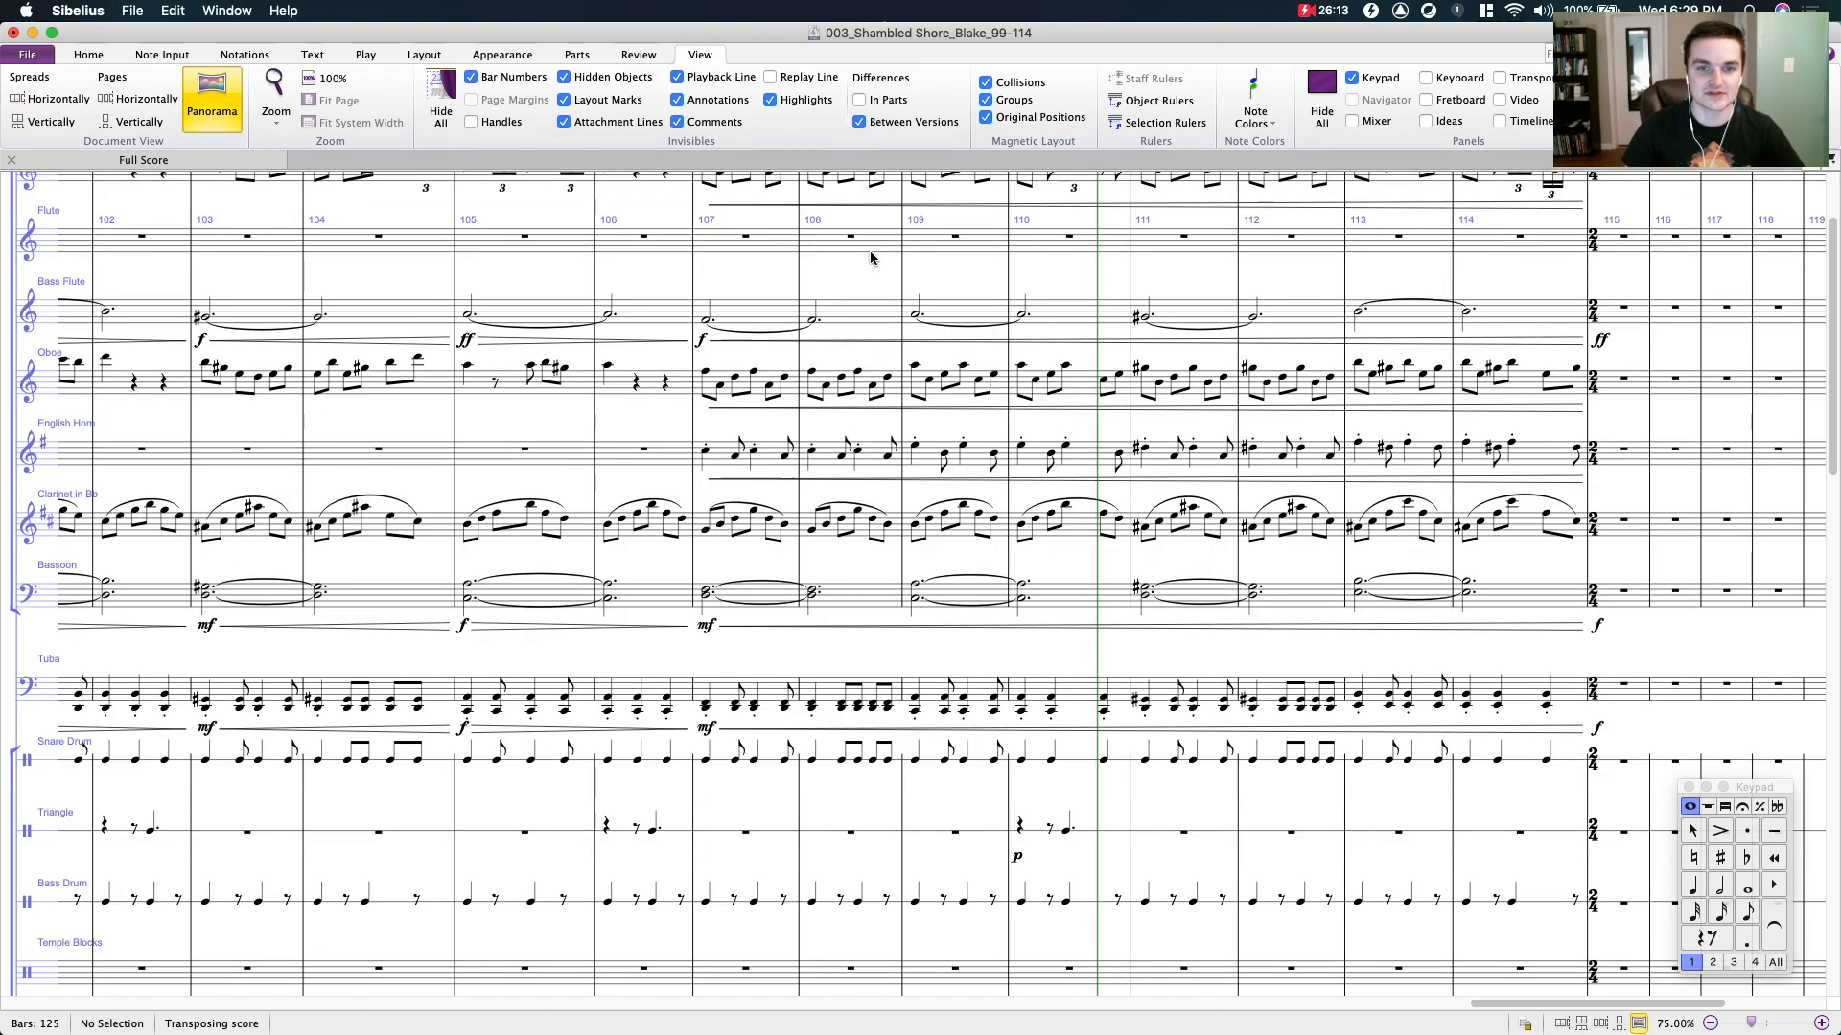
- Select bar 107 of the piccolo staff for inspection, and clear the selection
scroll(767, 297, right, 3)
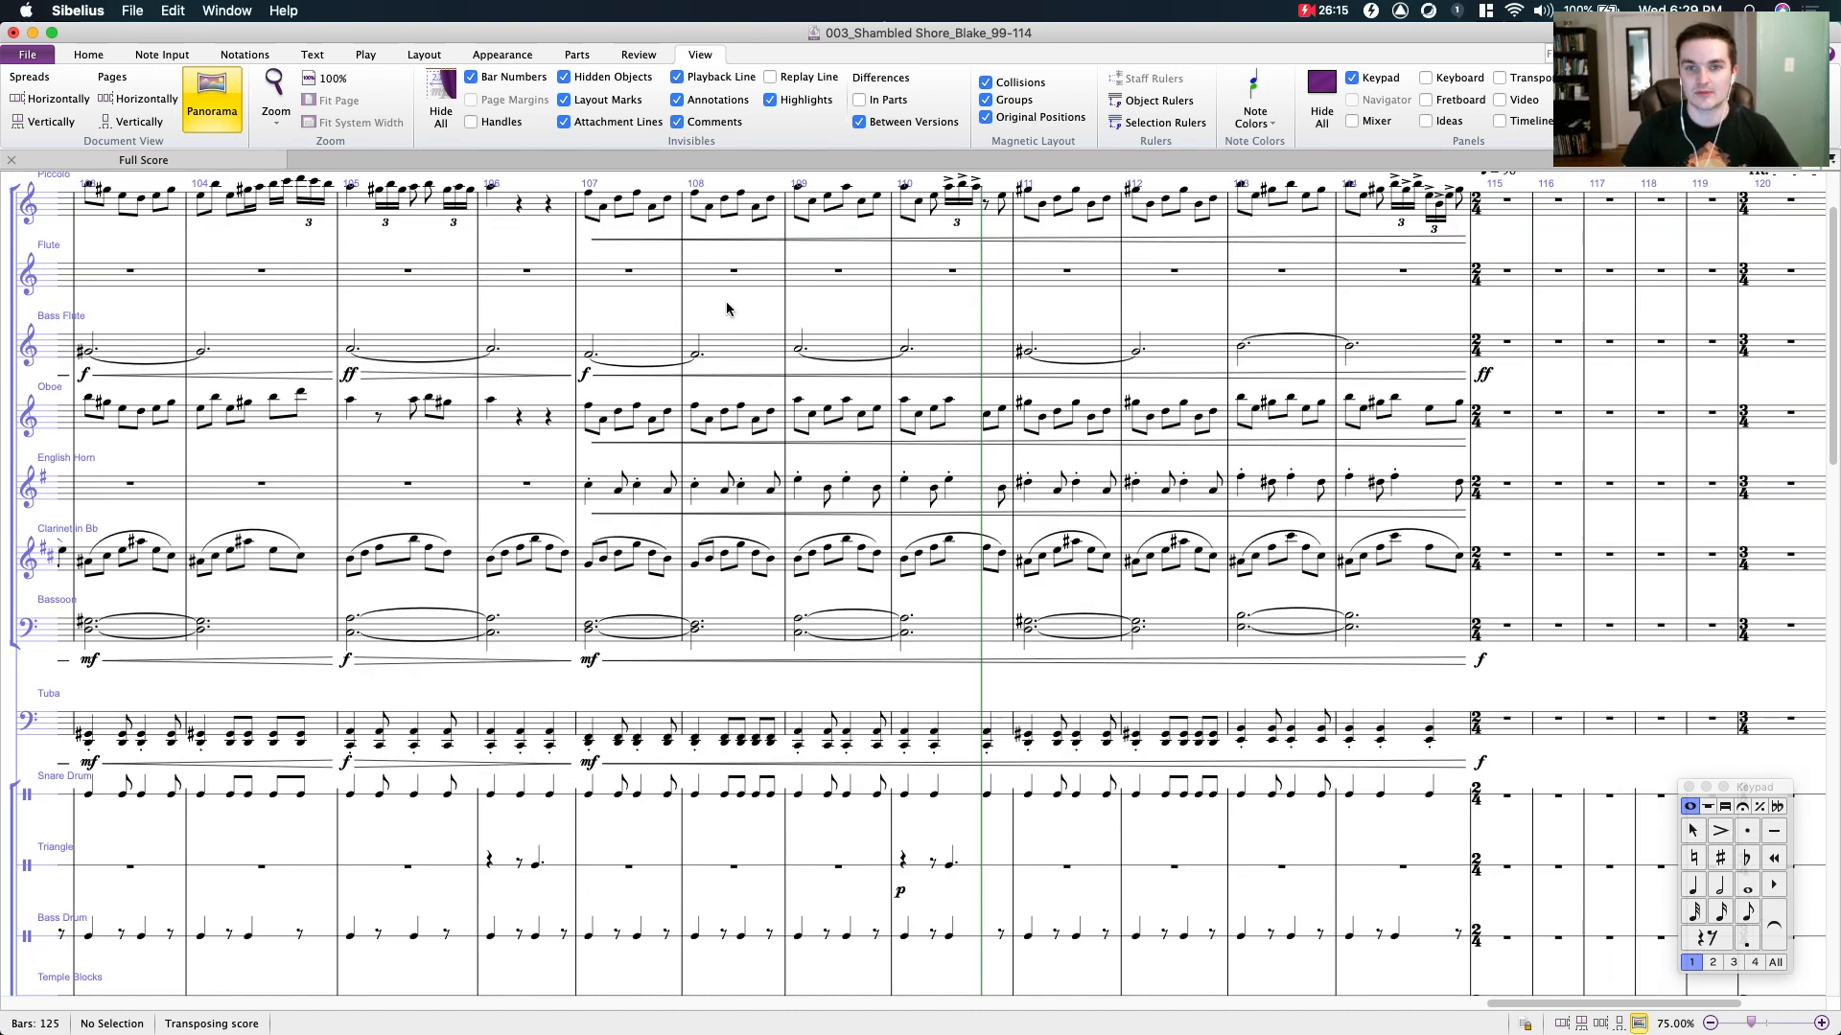
scroll(726, 309, up, 3)
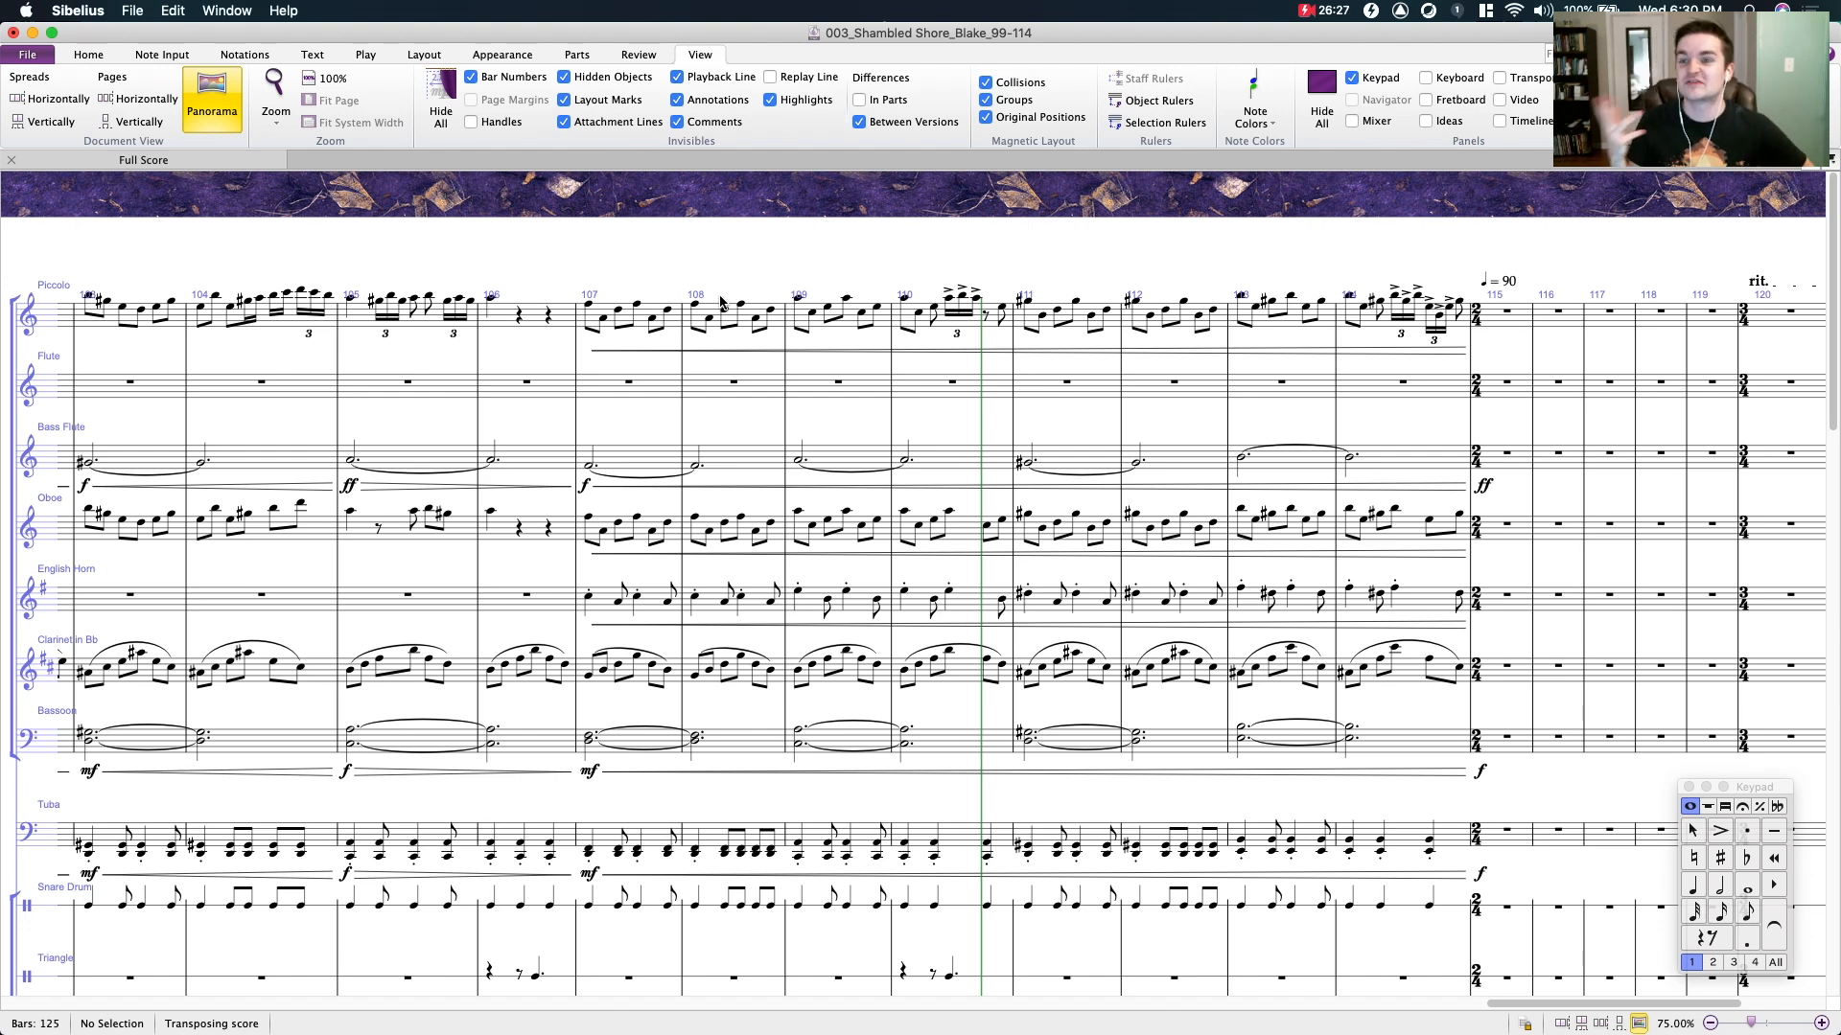
scroll(911, 271, left, 3)
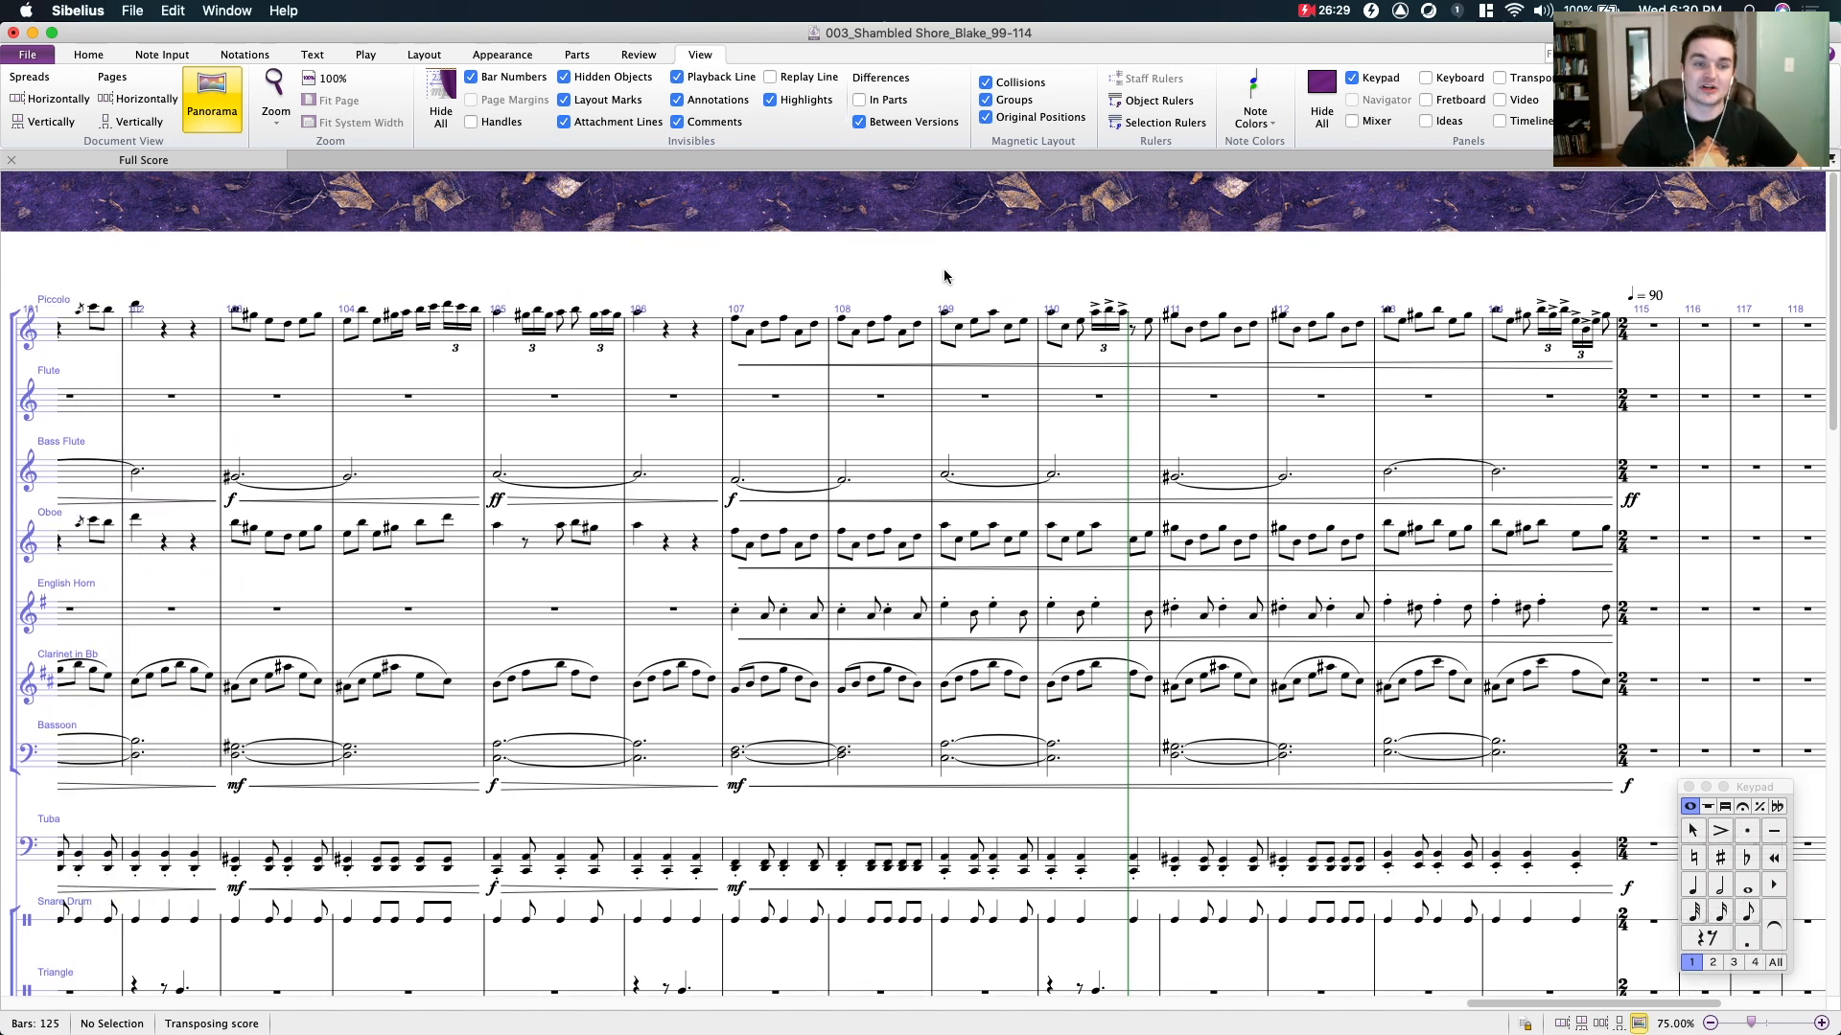
click(810, 331)
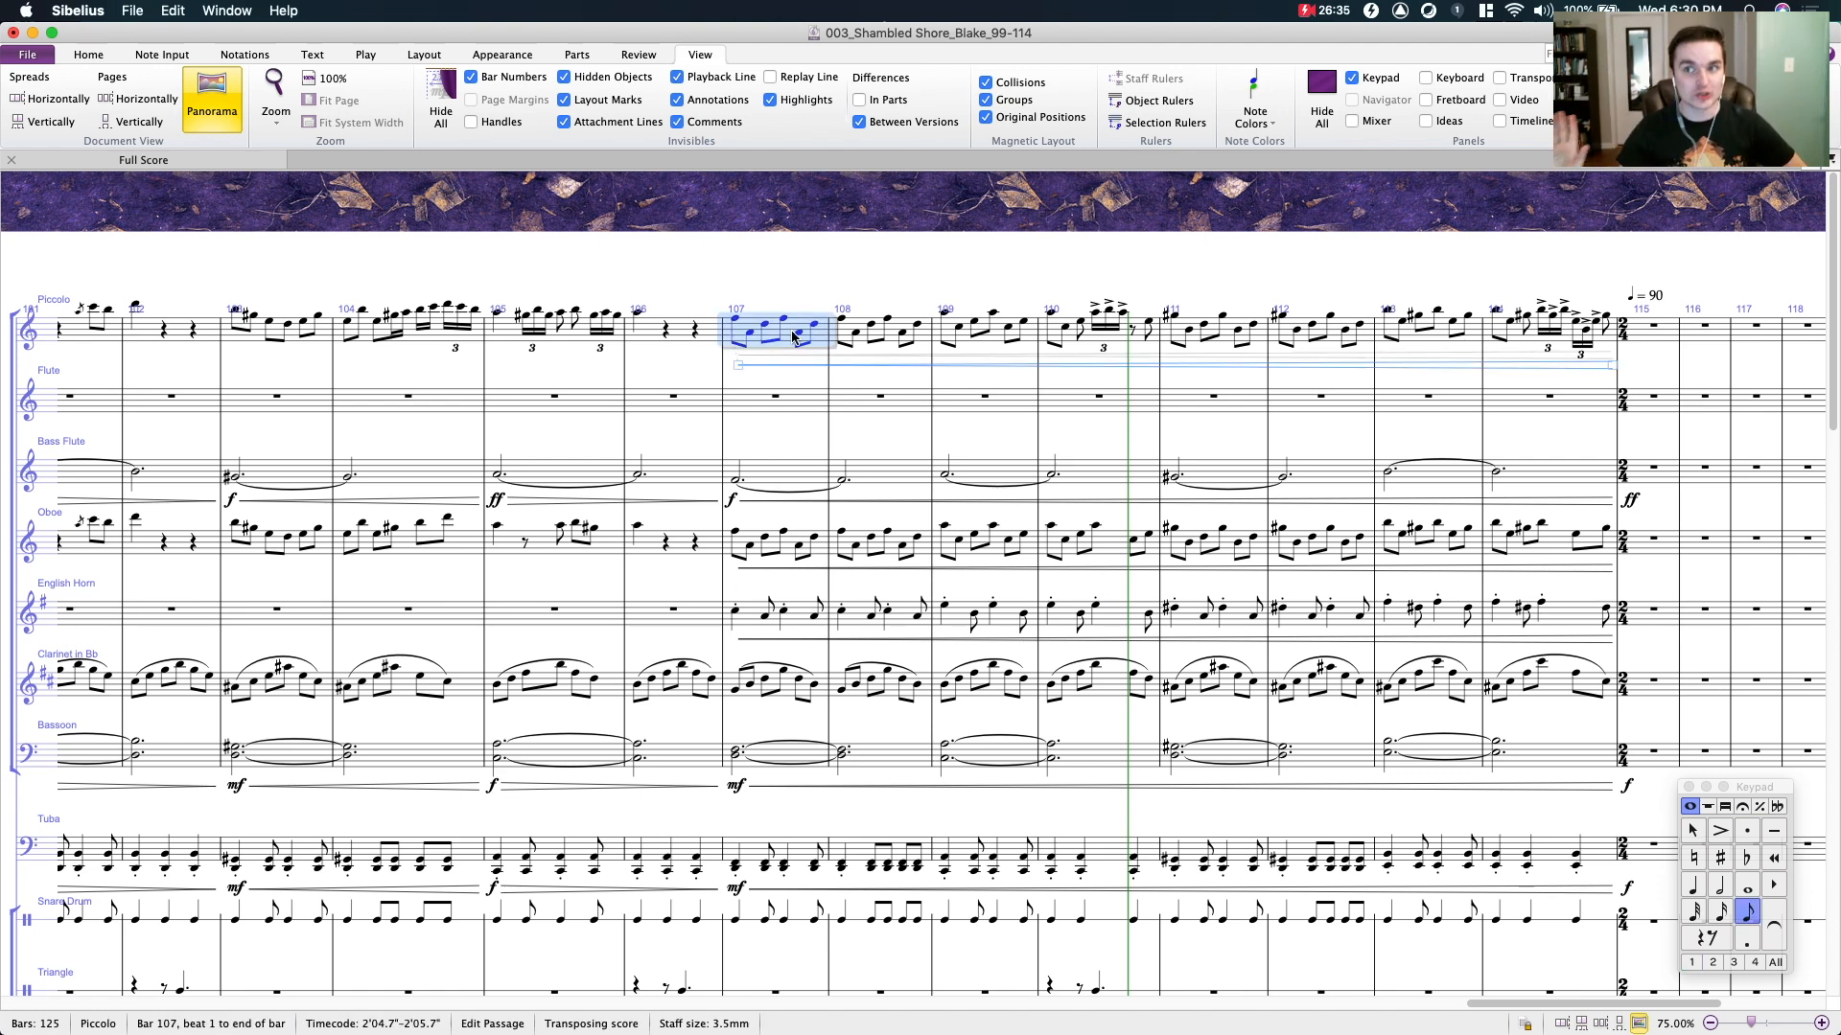
click(756, 239)
- Select bars 105 to 108 across the Violin I and Violin II staves to inspect their sustained chords
scroll(681, 278, down, 5)
scroll(682, 279, right, 3)
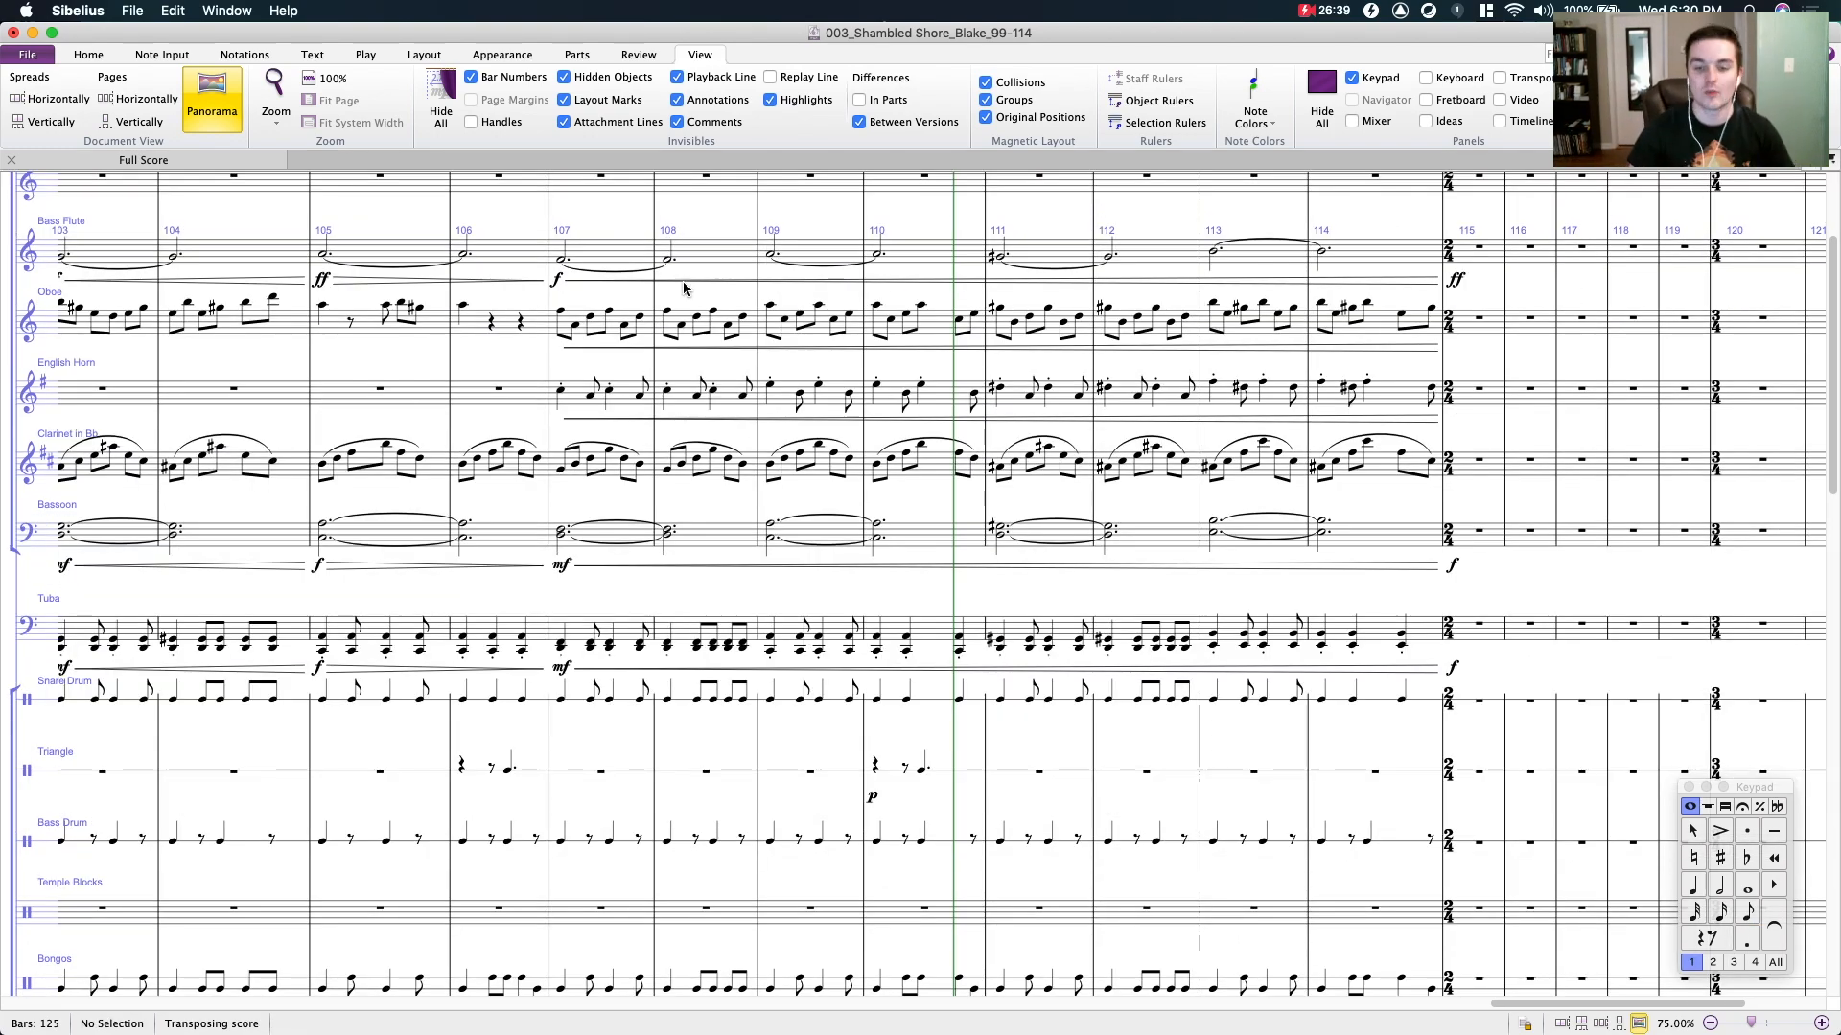
scroll(1062, 335, down, 15)
scroll(1093, 427, down, 4)
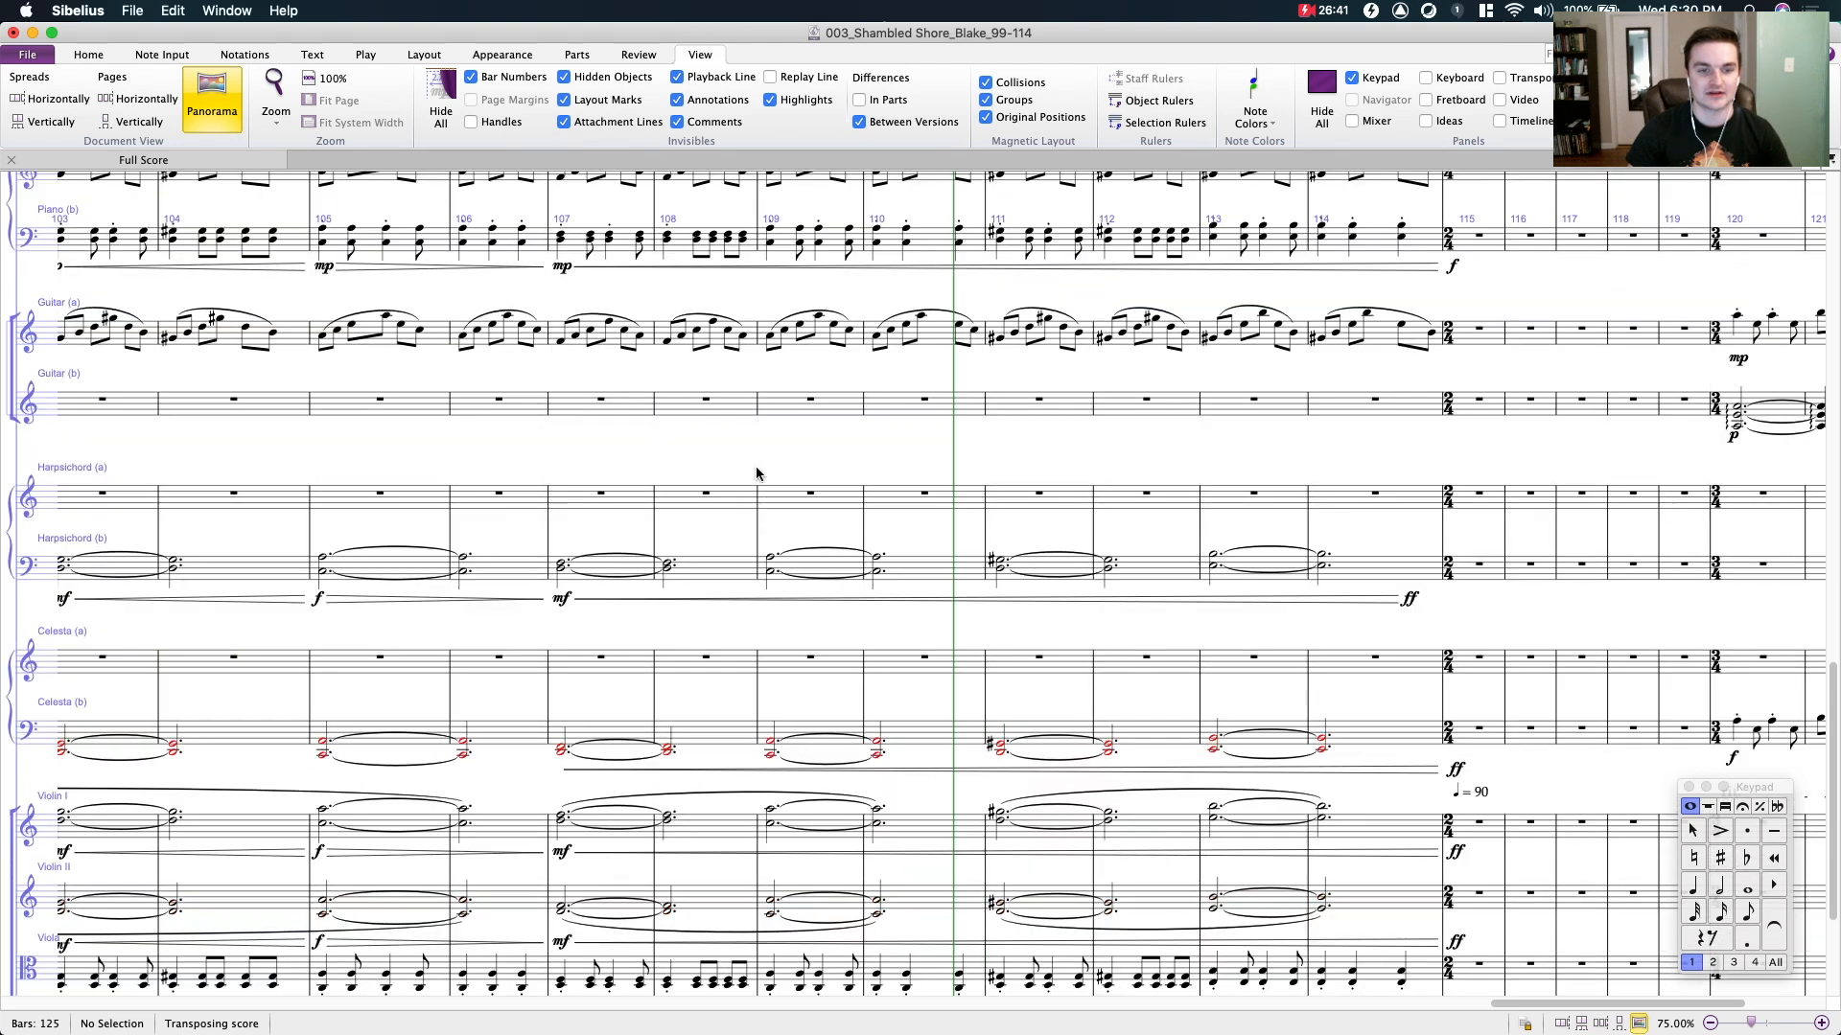
scroll(707, 439, down, 6)
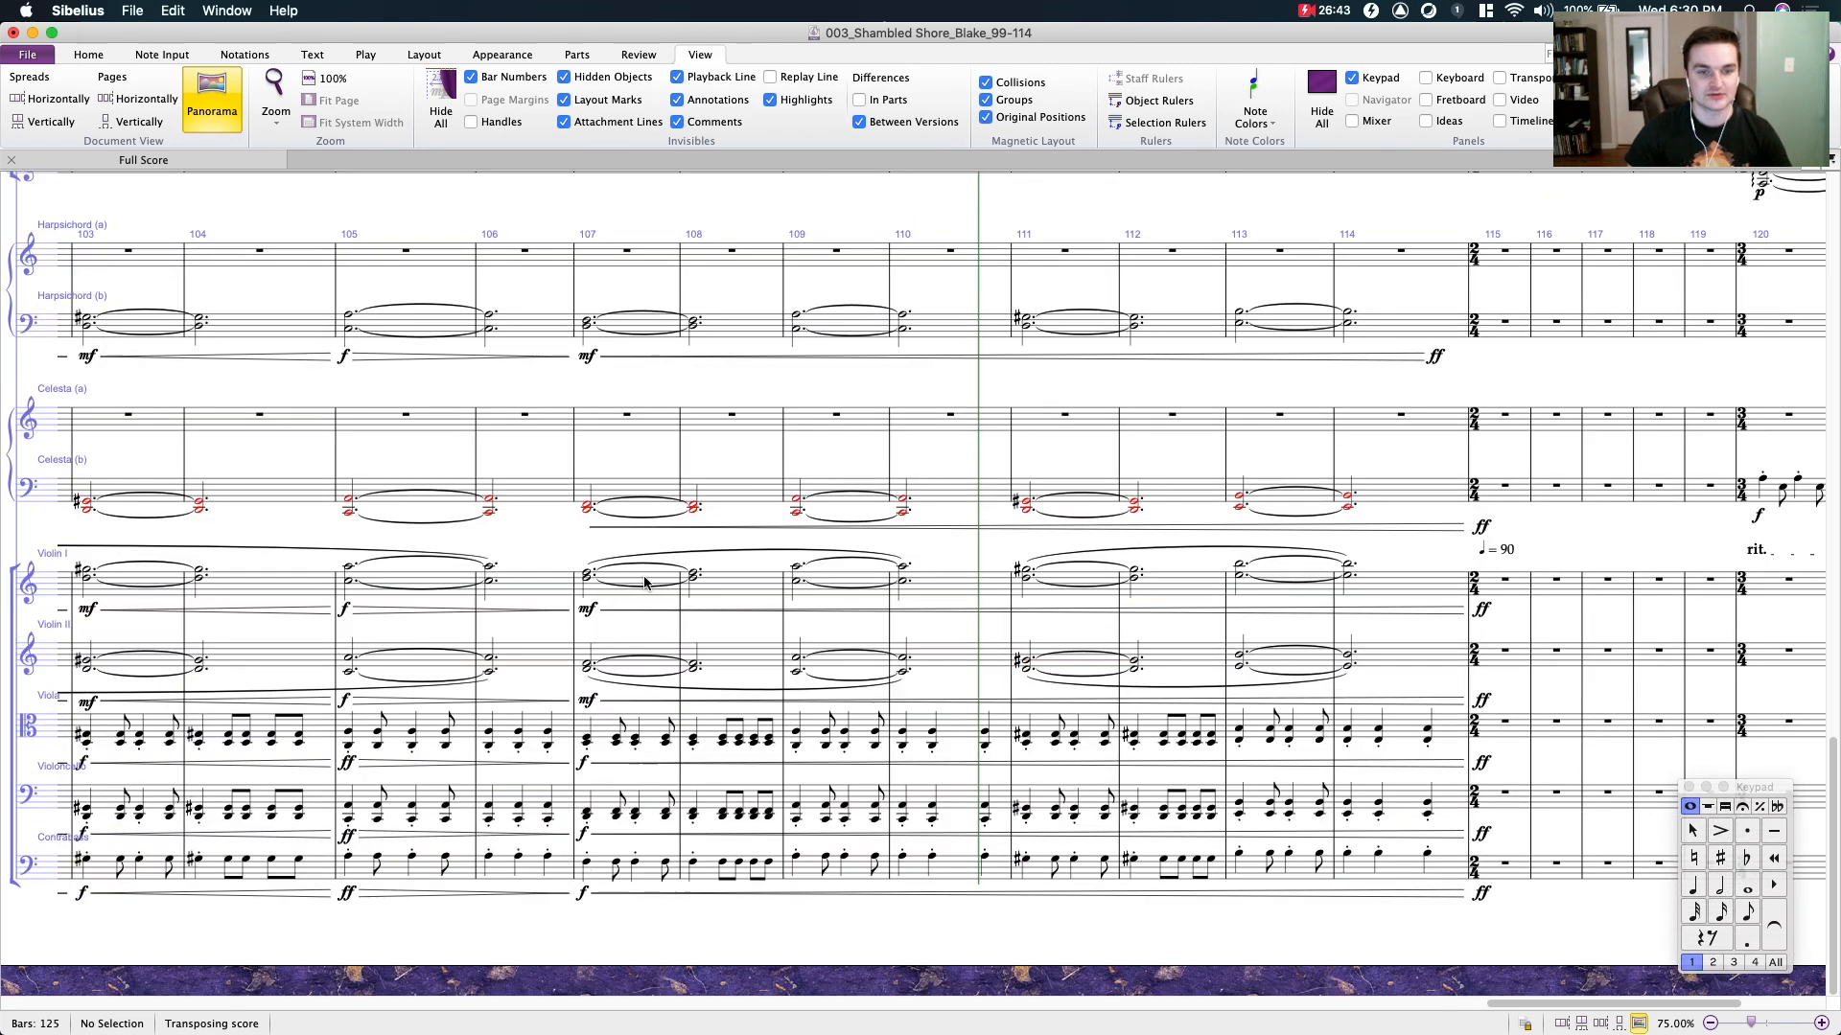
click(527, 582)
click(436, 578)
shift+click(750, 662)
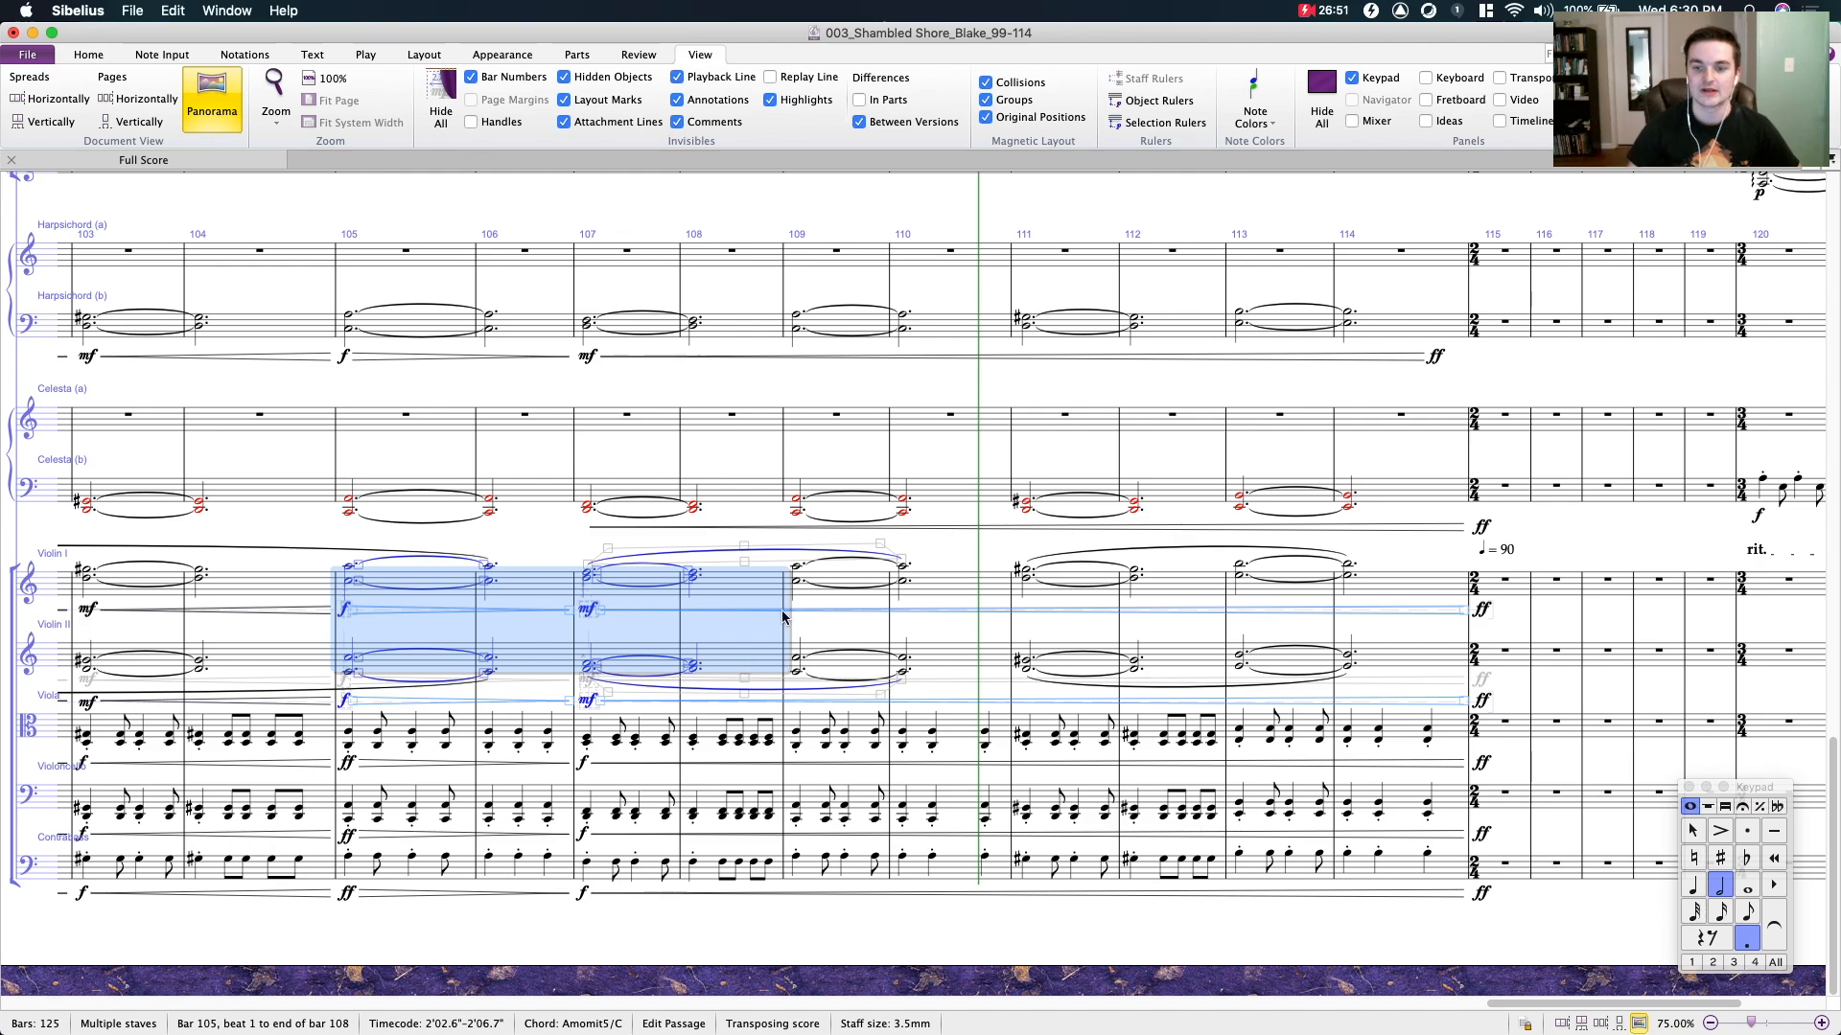
- Clear the violin selection and review the woodwind staves from bar 95 to bar 110
scroll(1135, 649, up, 4)
scroll(1135, 650, up, 10)
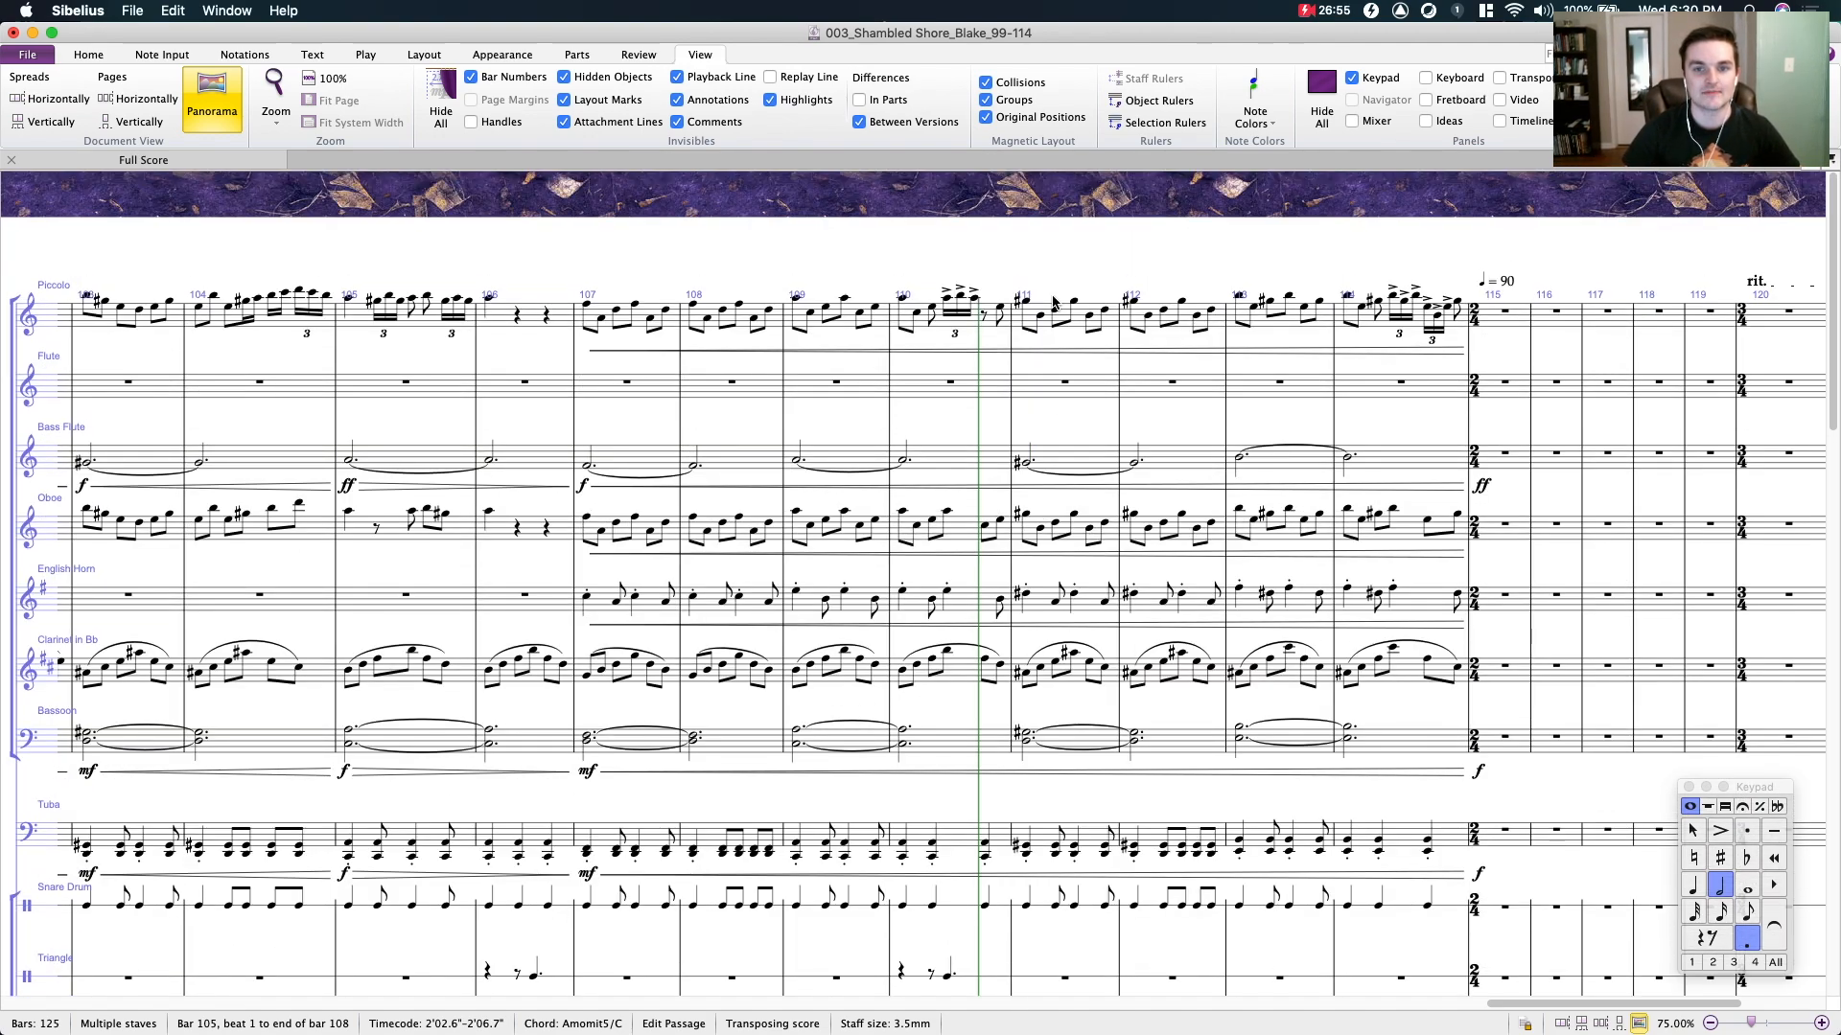
drag(731, 235, 1281, 235)
drag(1050, 220, 1241, 220)
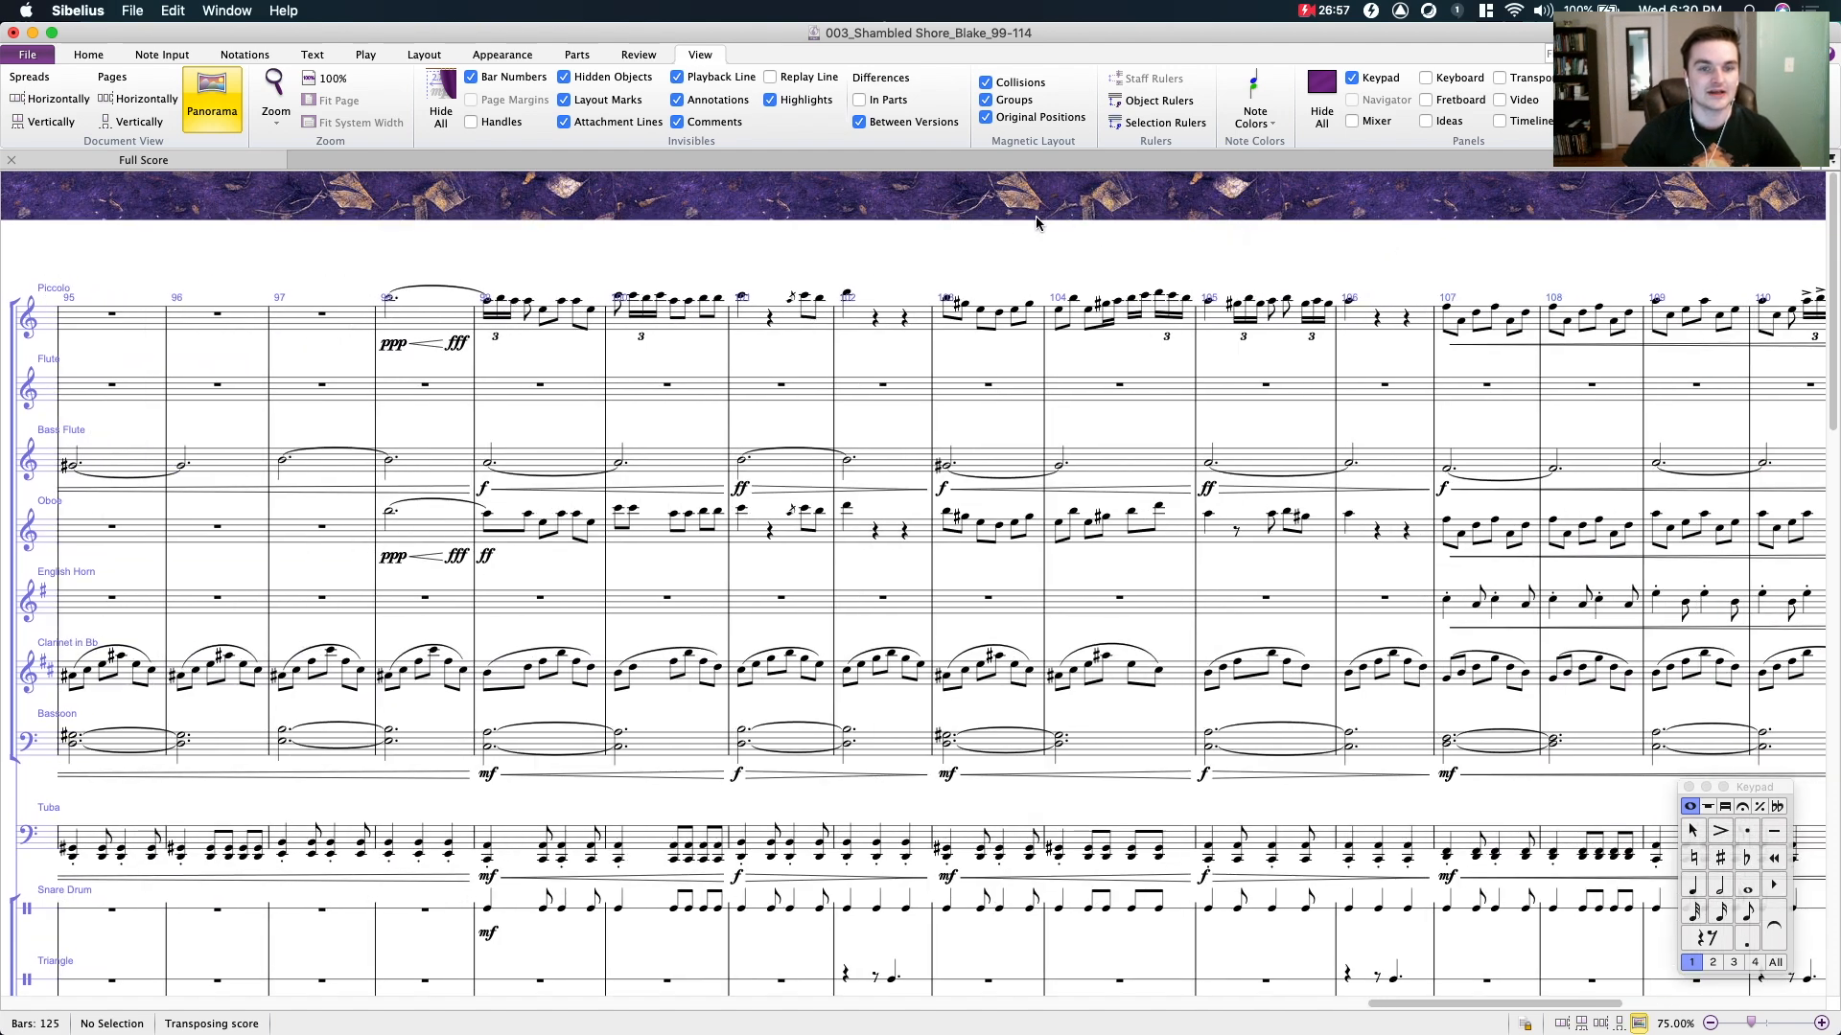
- Examine the piccolo melody and the surrounding woodwind parts from bar 103 to bar 114
drag(1039, 216, 796, 249)
click(574, 353)
click(630, 345)
drag(958, 267, 304, 268)
click(682, 350)
click(722, 279)
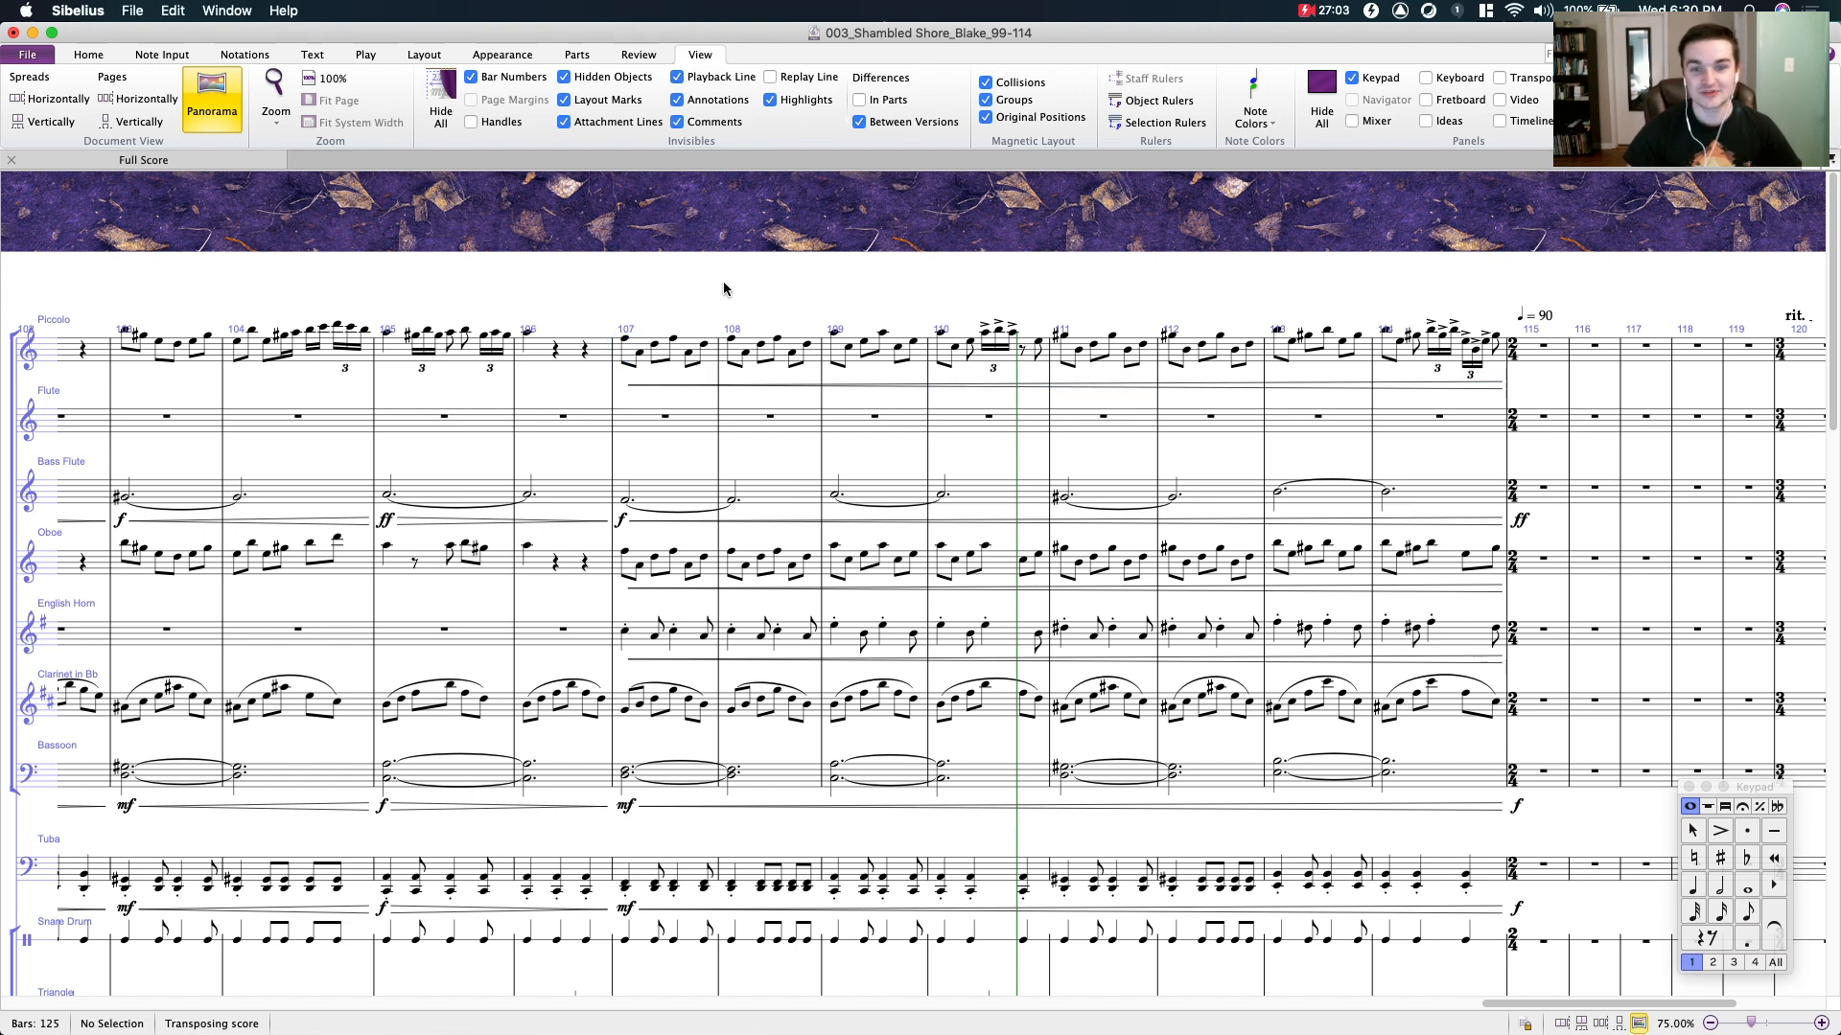
click(1062, 253)
drag(1197, 236, 1145, 253)
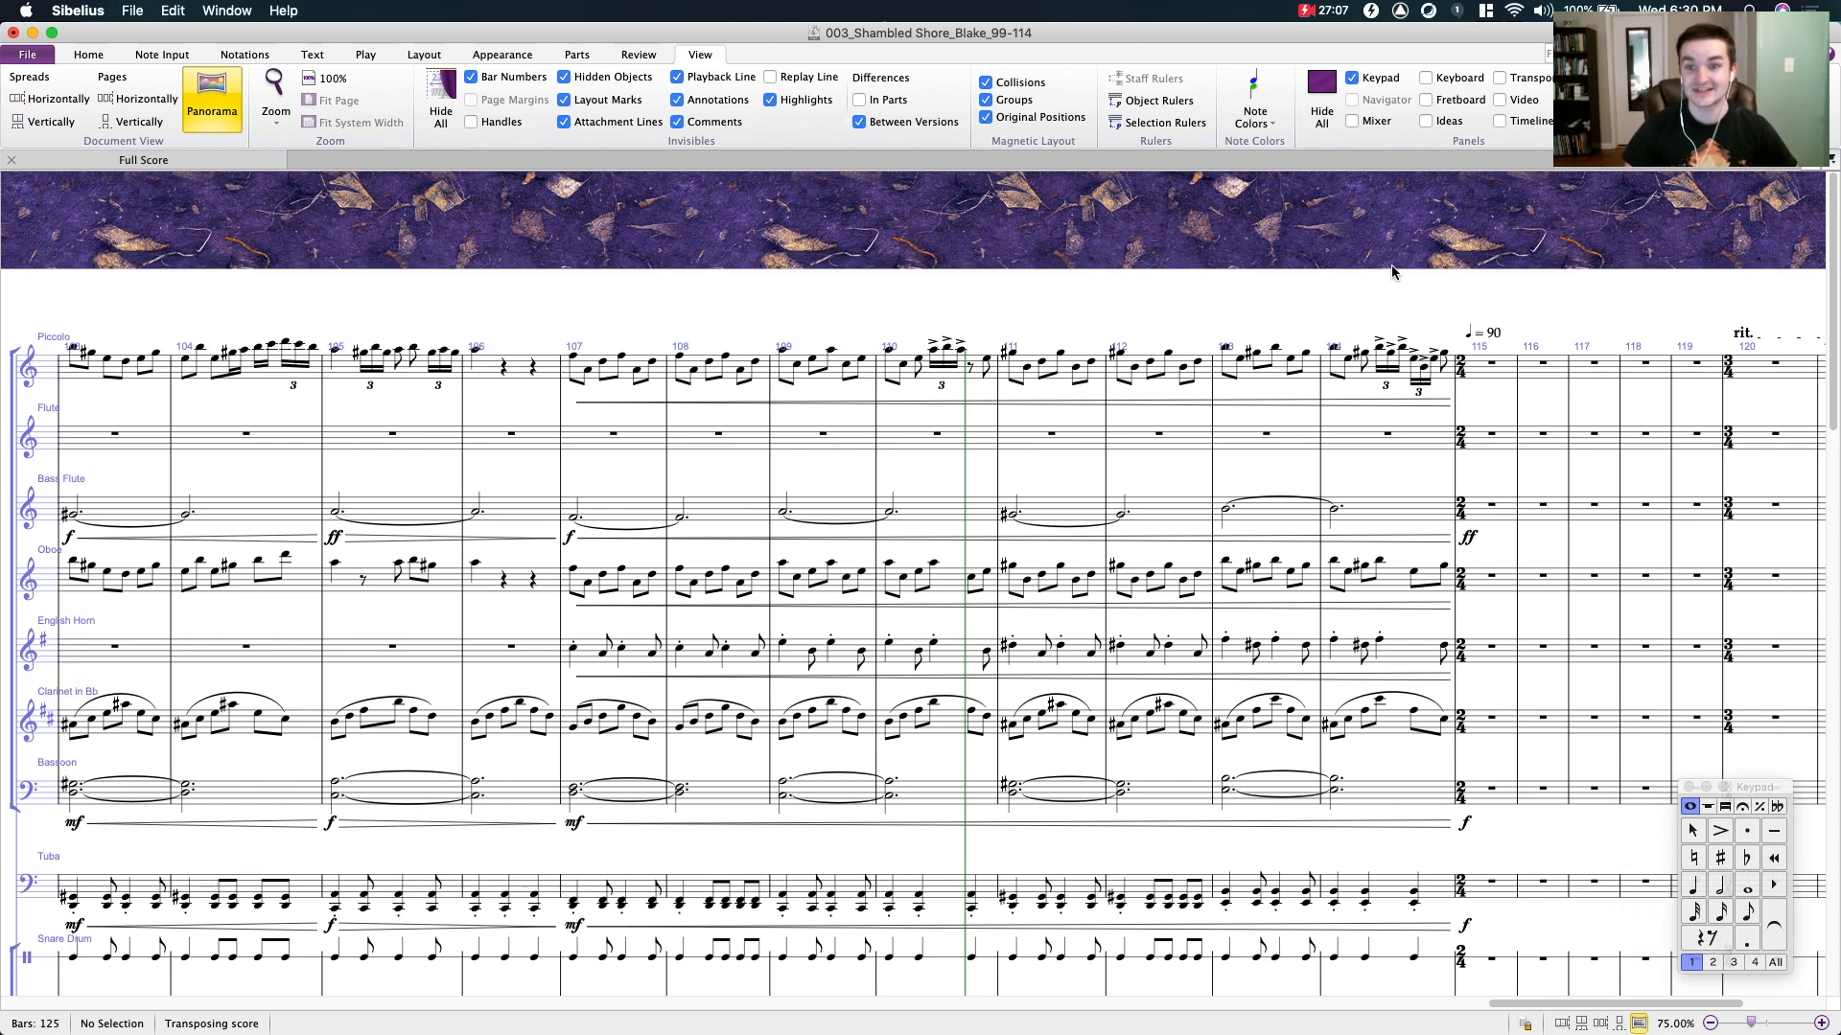
drag(1392, 272, 1386, 273)
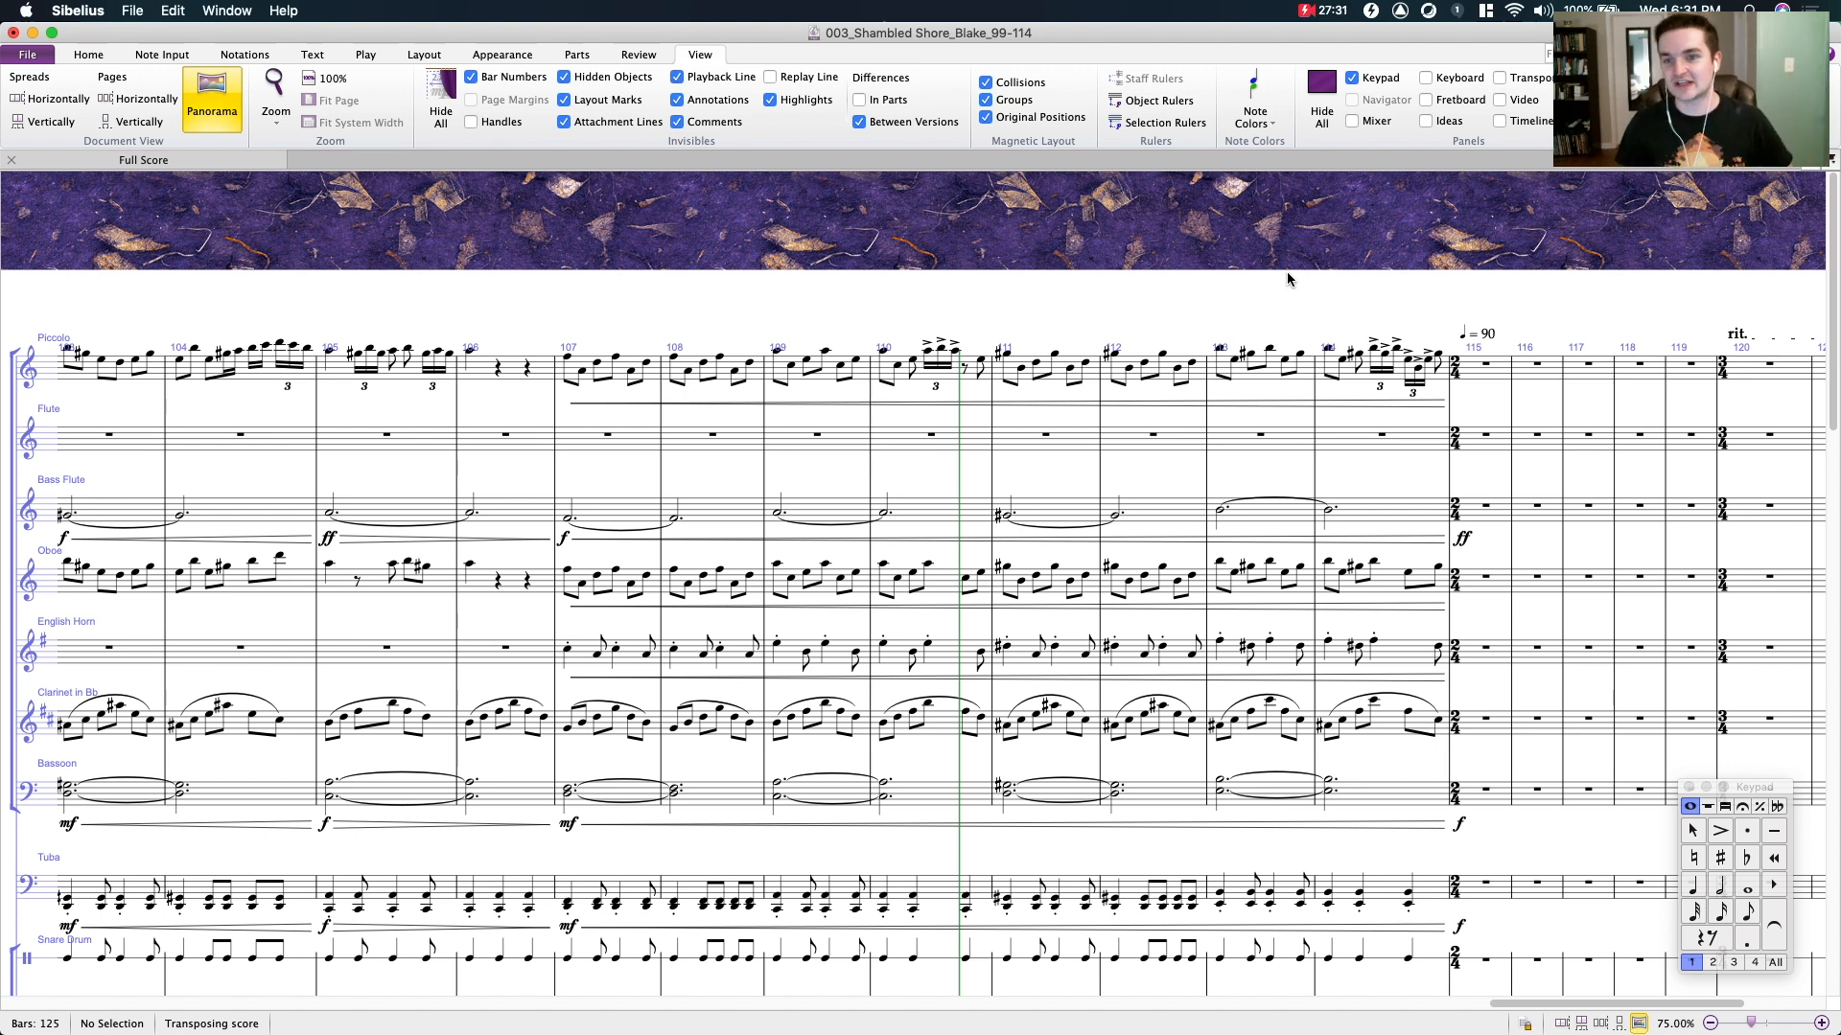
- Select the piccolo passage from bar 99 to bar 106 for inspection, and clear the selection
scroll(1021, 238, left, 10)
click(970, 317)
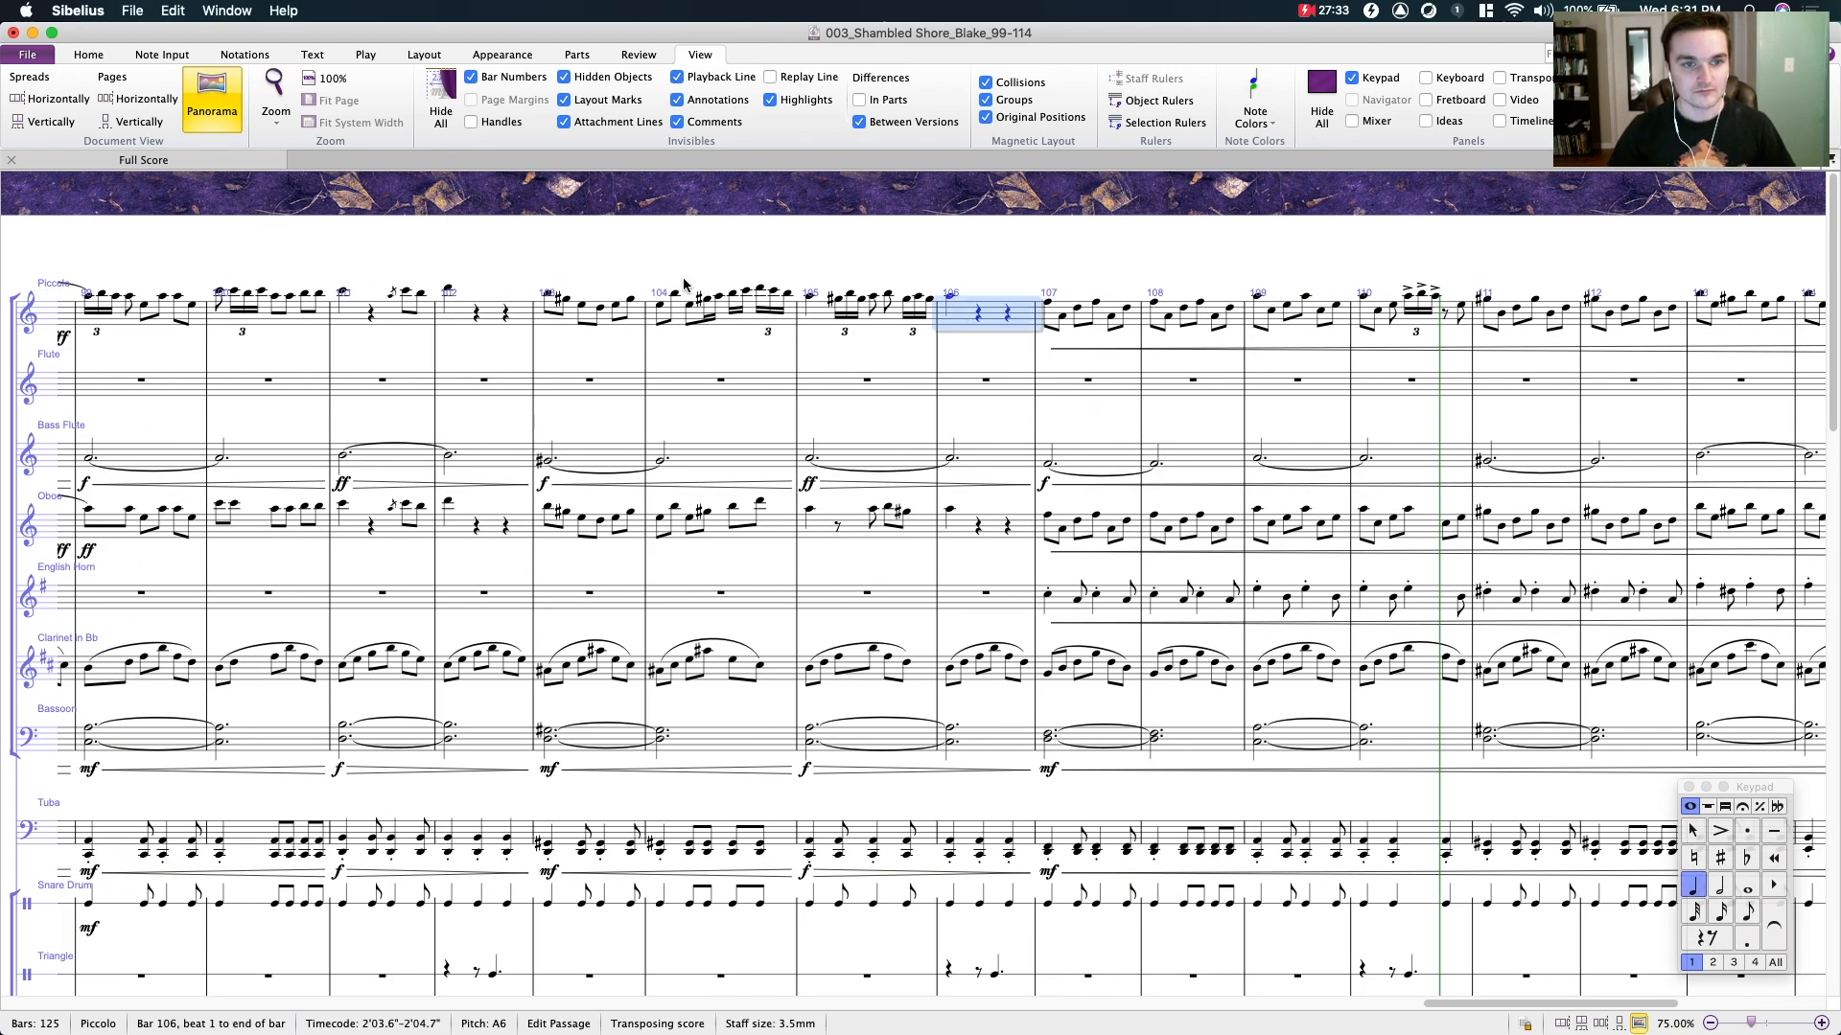
scroll(393, 314, left, 2)
shift+click(176, 322)
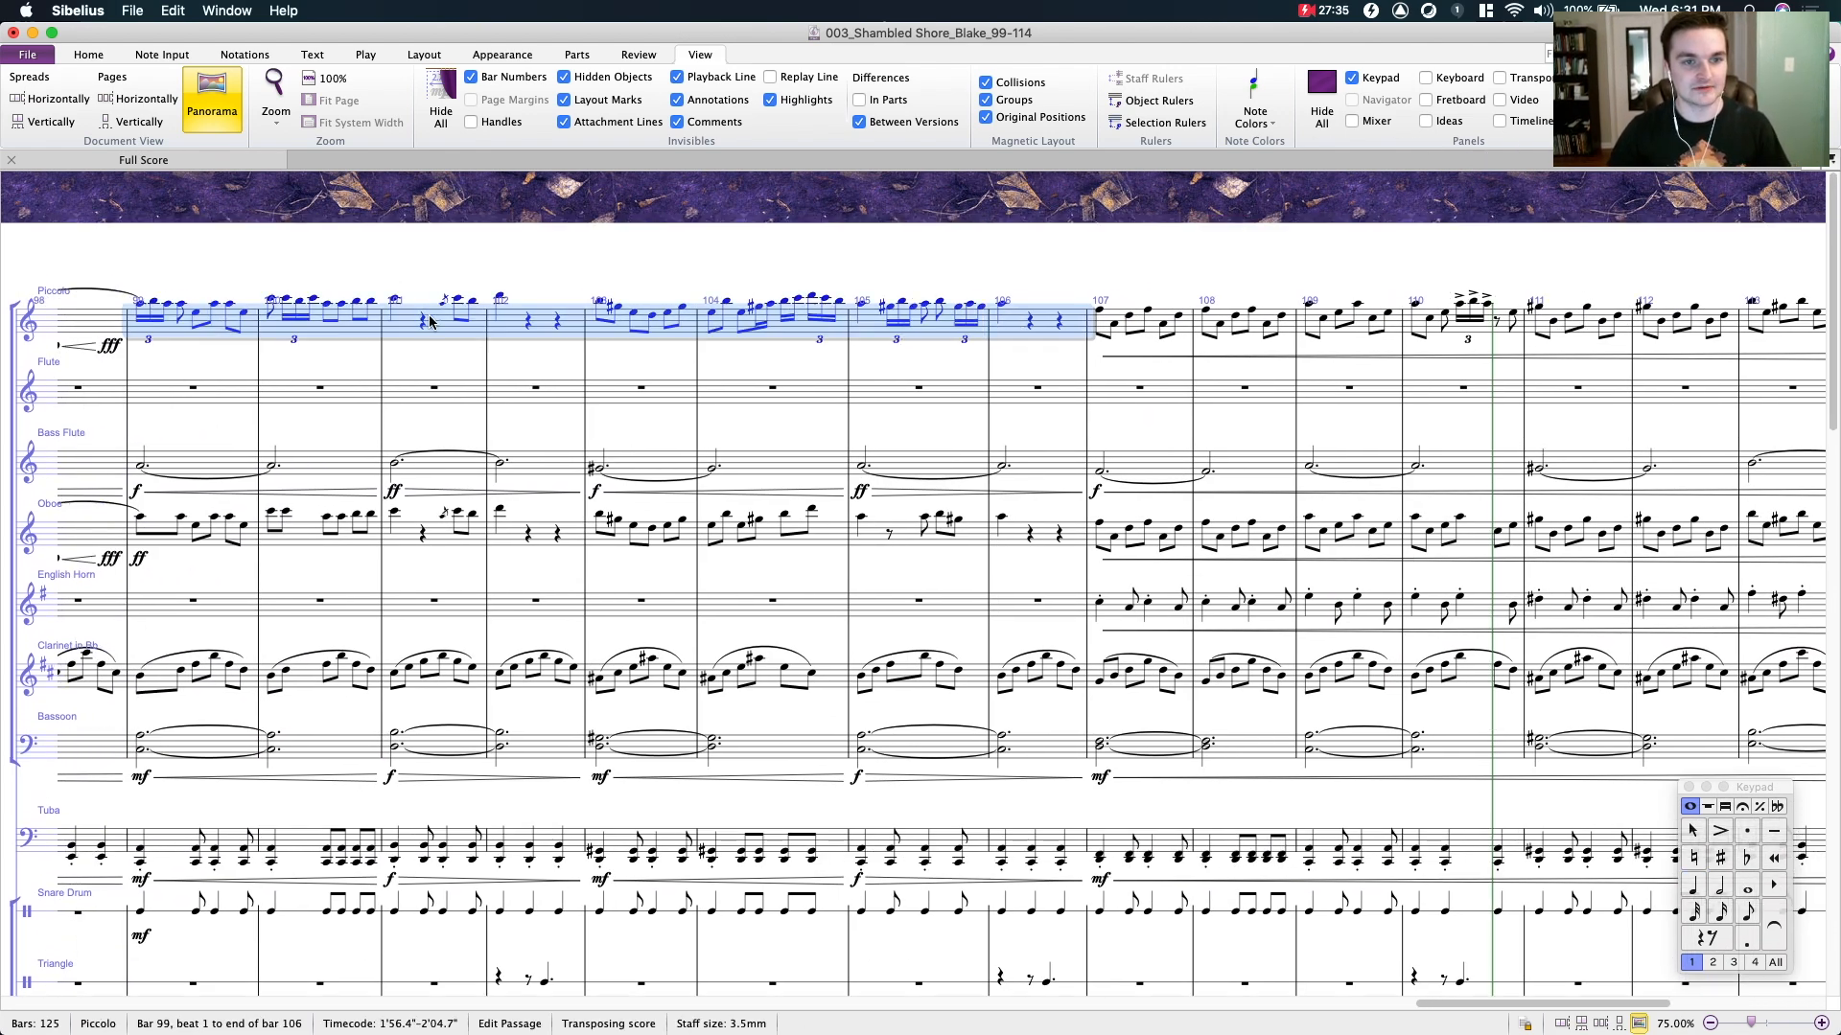
click(431, 263)
- Inspect the rests in bars 101 and 102 of the piccolo line
click(423, 321)
click(530, 323)
click(558, 322)
drag(752, 230, 444, 234)
drag(764, 221, 604, 230)
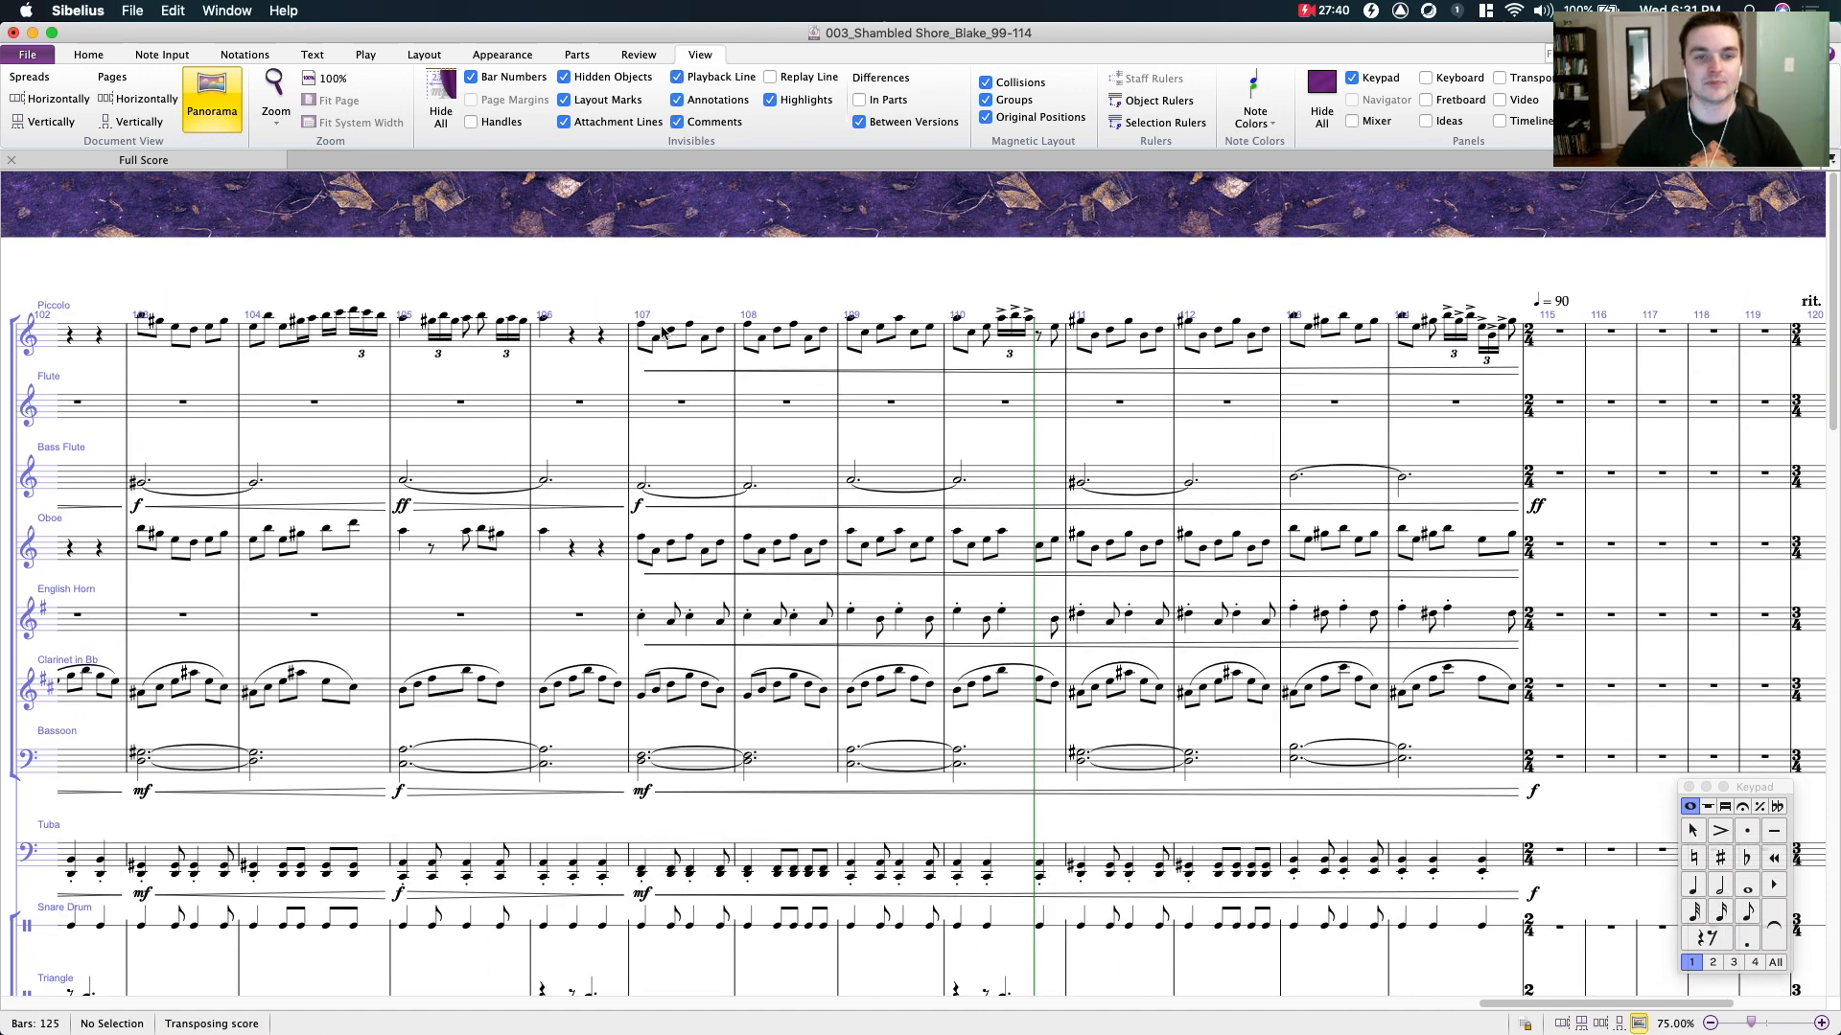
- Select the piccolo passage from bar 107 to bar 114 for inspection, and clear the selection
click(662, 333)
shift+click(1512, 331)
key(Escape)
scroll(728, 374, down, 2)
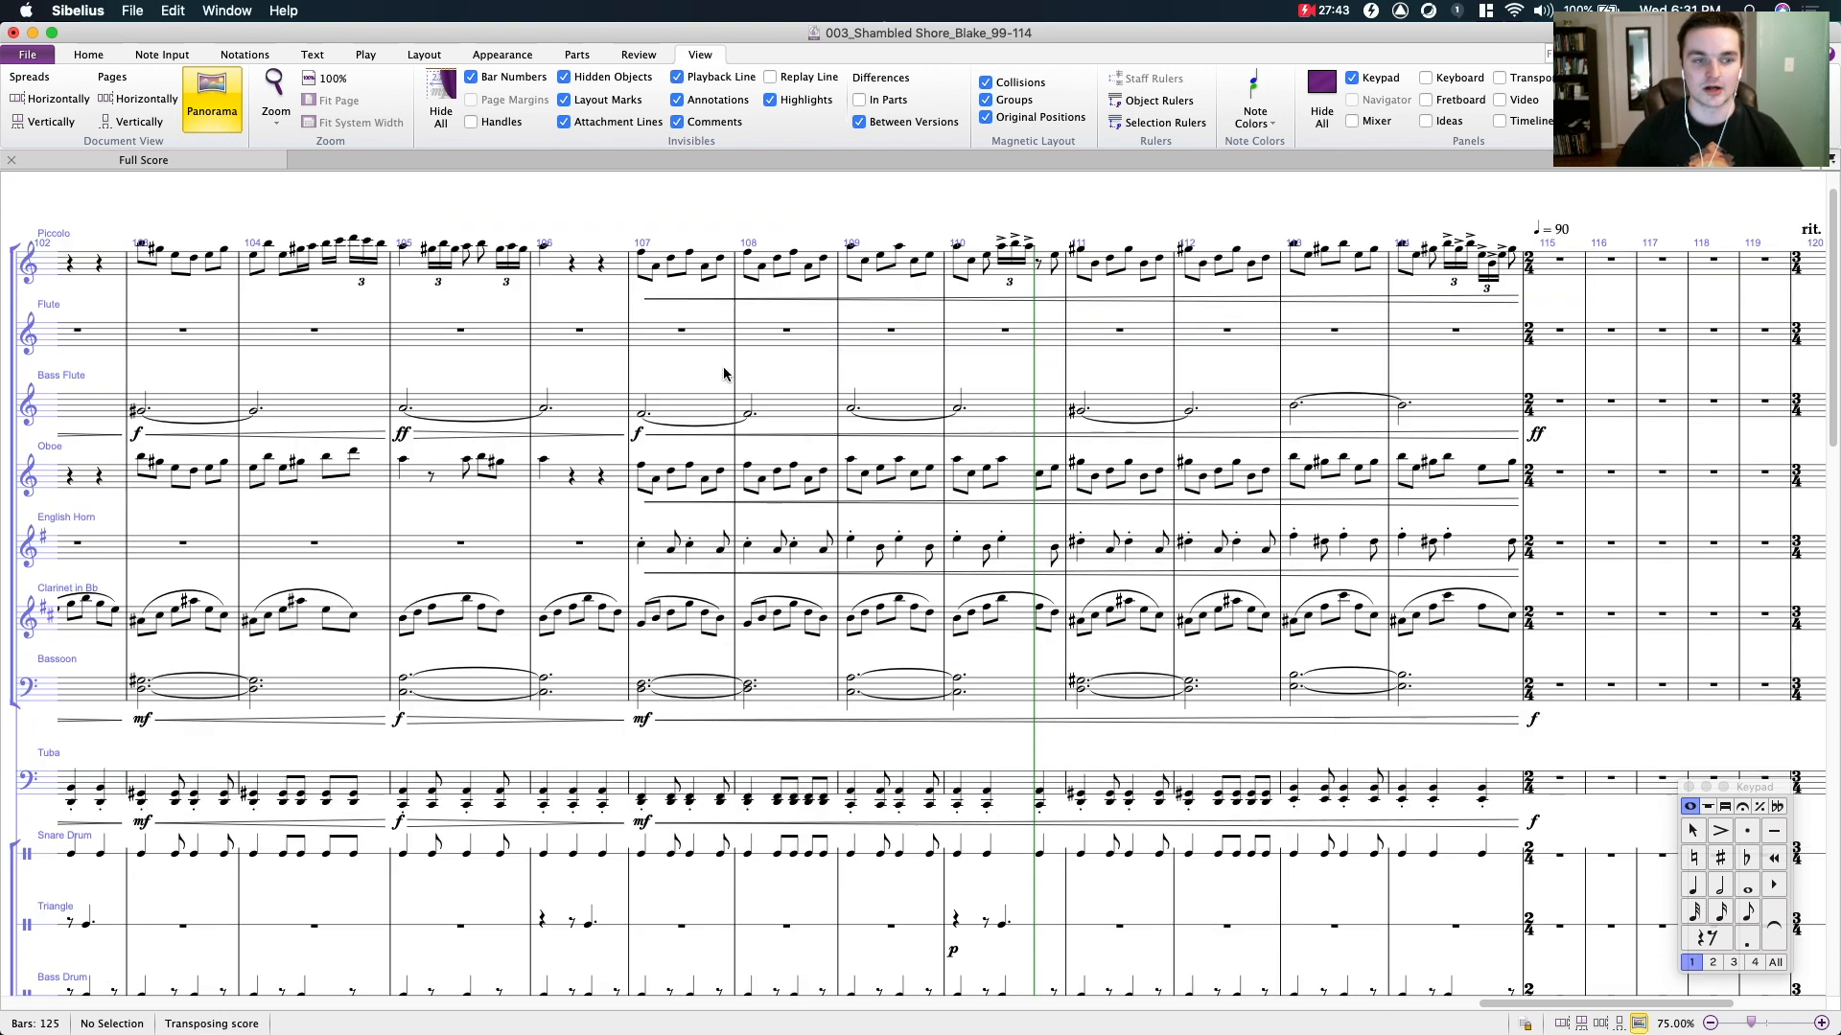
- Select bar 107 on both the piccolo and oboe staves to compare the doubling, and clear the selection
scroll(665, 295, up, 1)
click(662, 305)
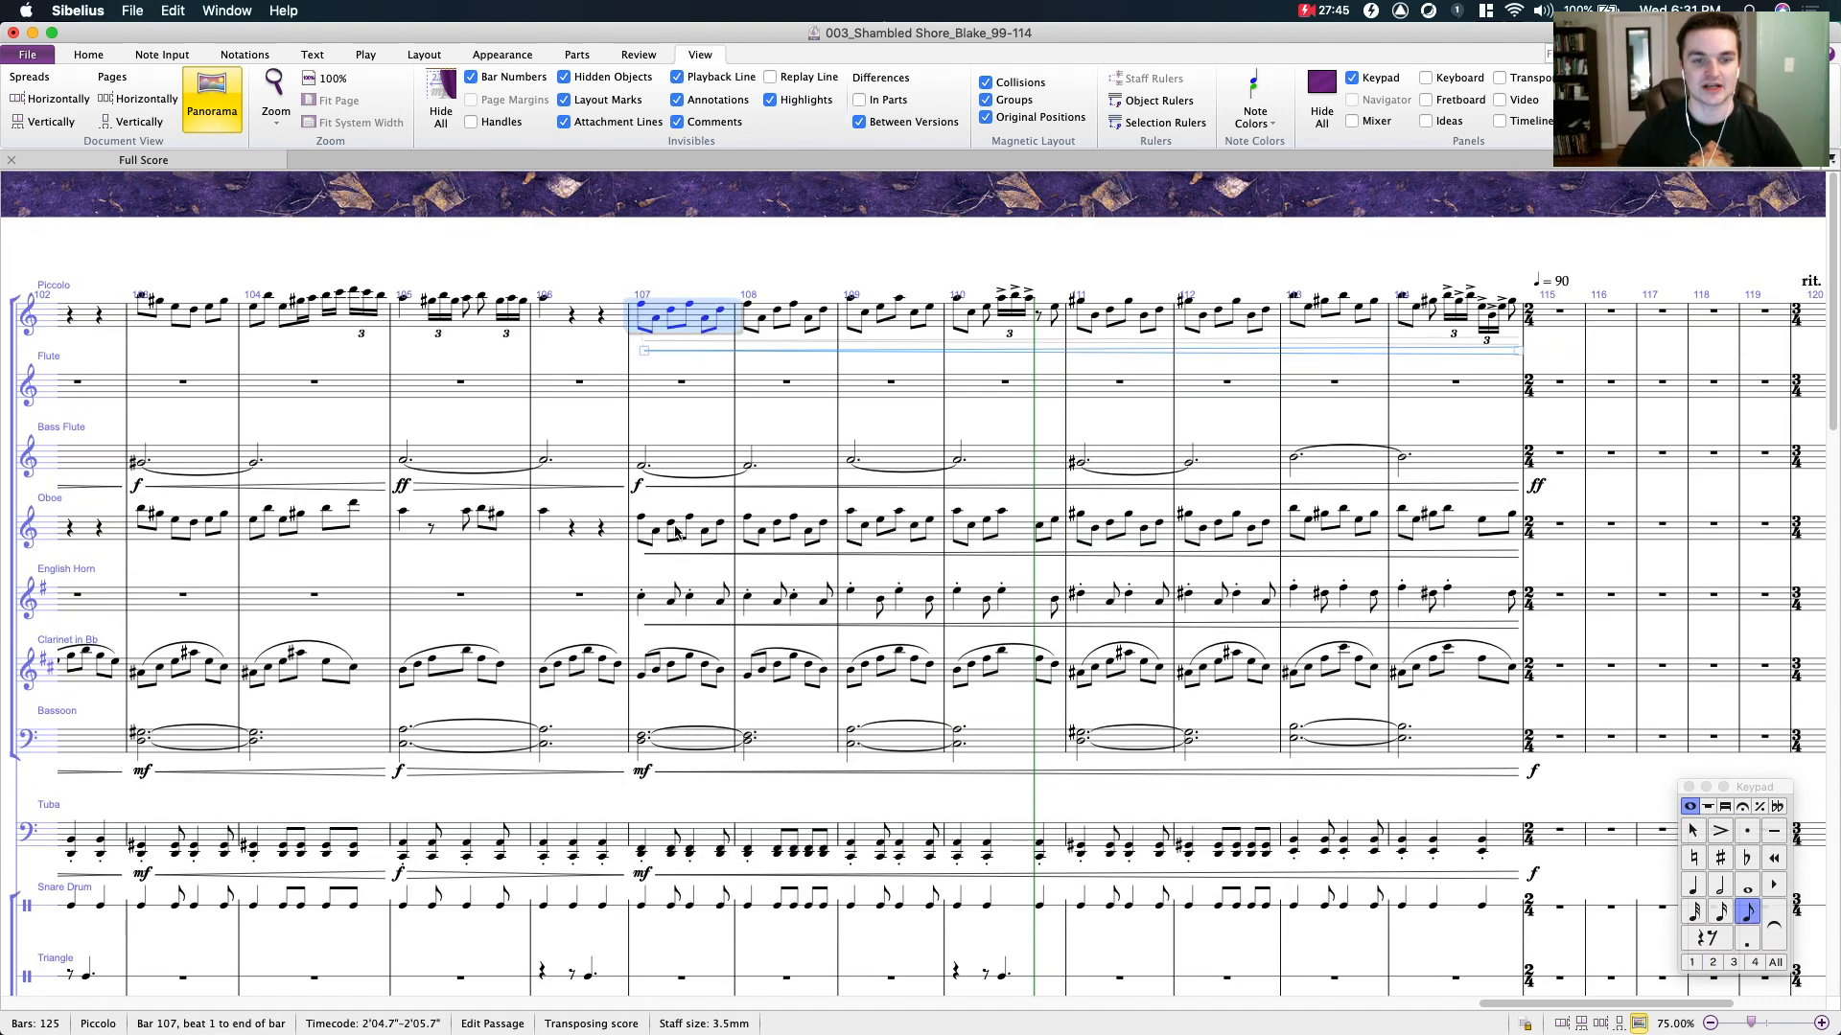
super+click(675, 530)
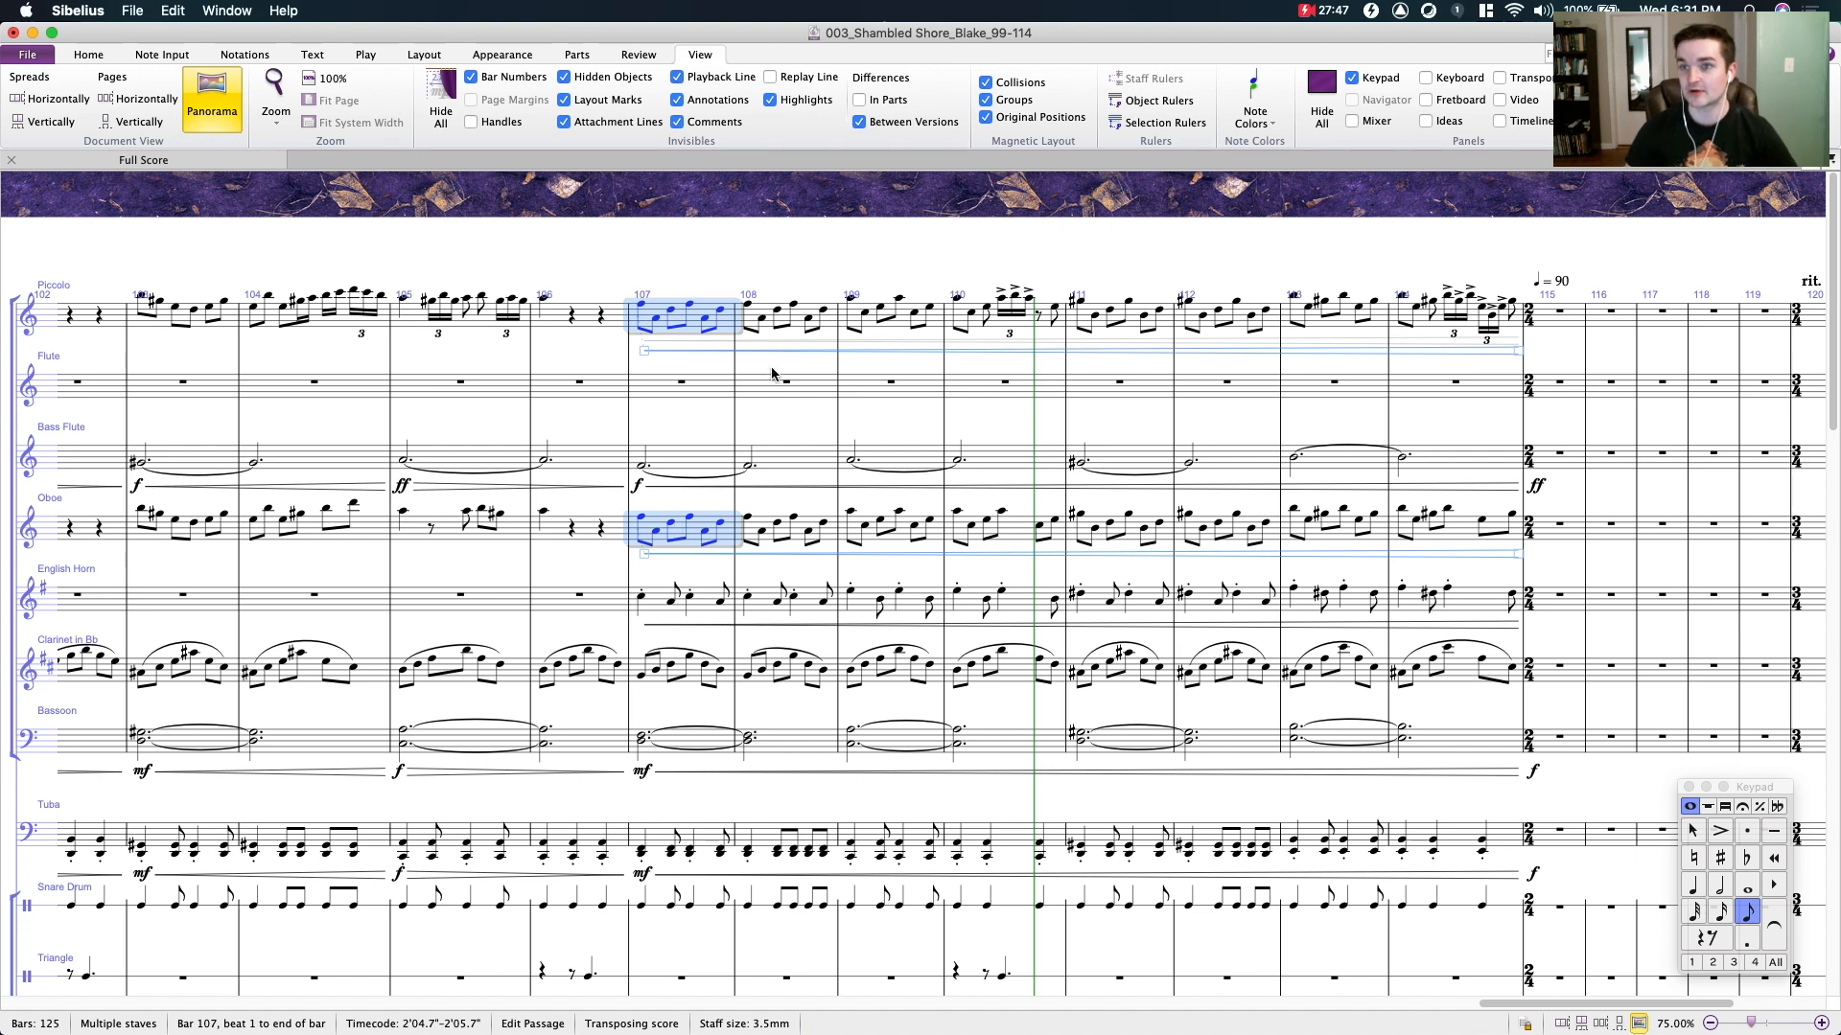
drag(1130, 252, 1009, 275)
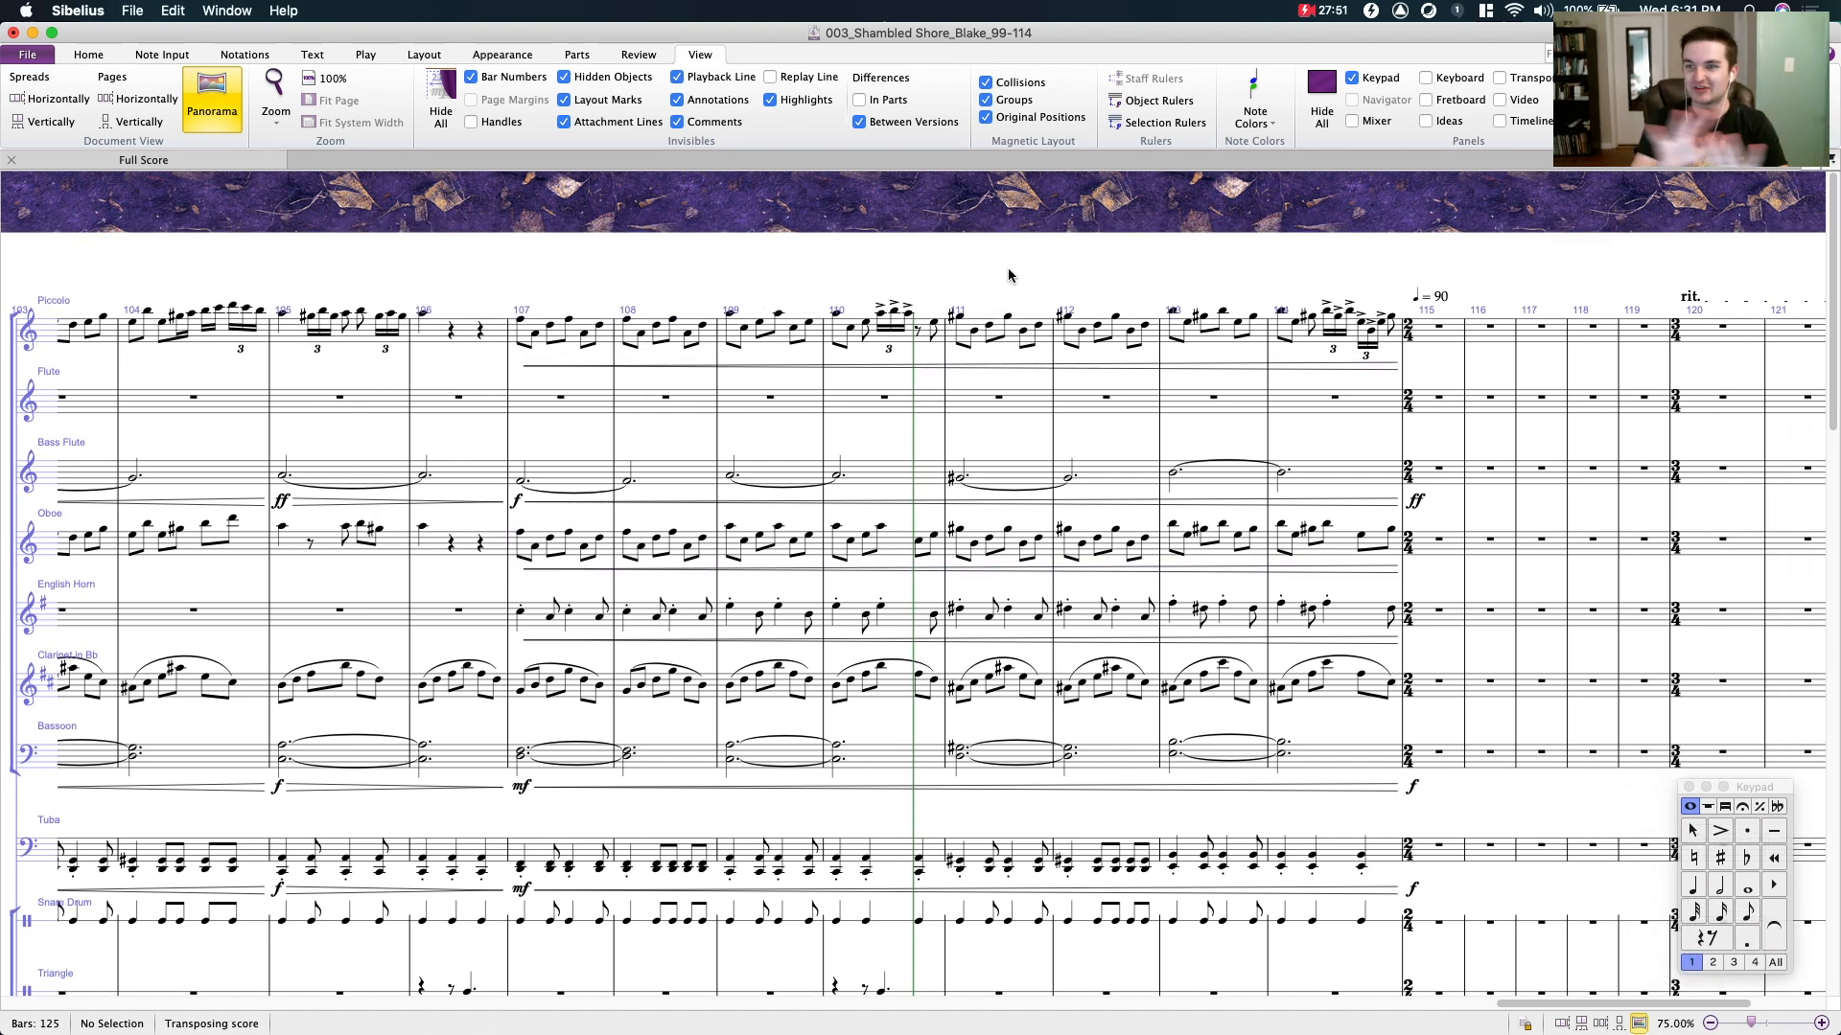
scroll(900, 257, left, 5)
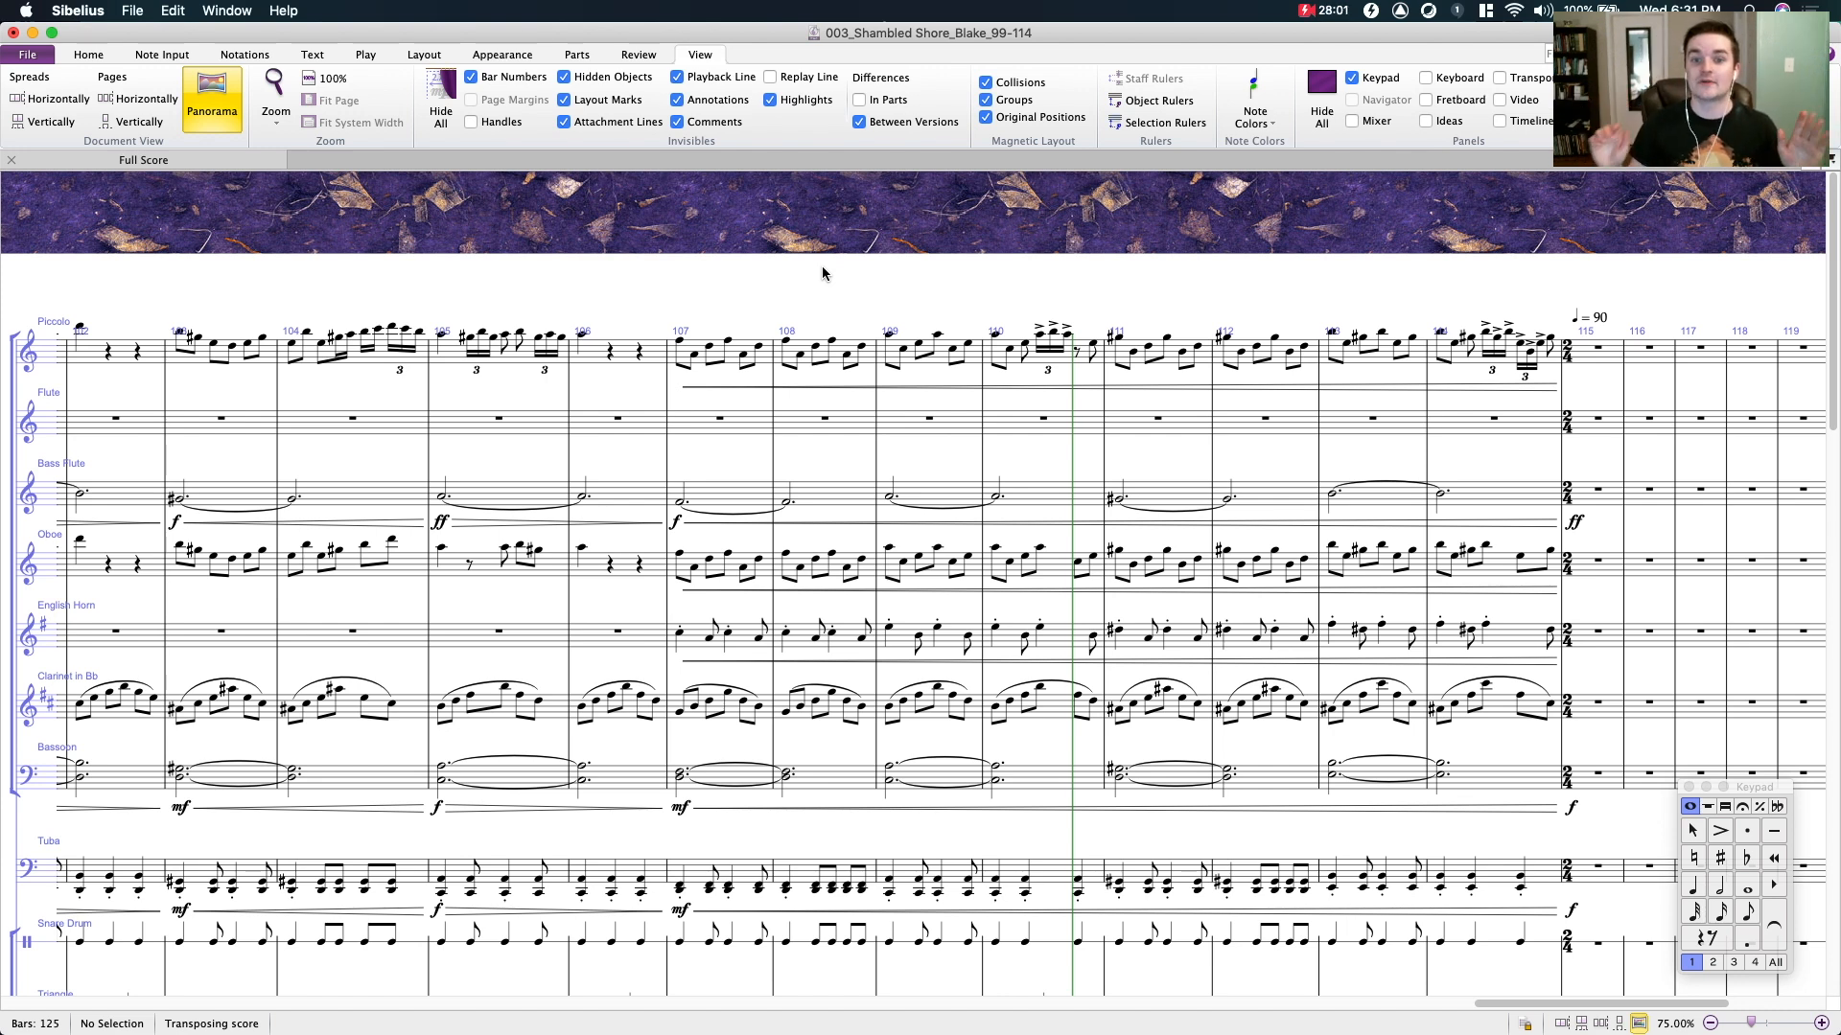
- Inspect the start and end of bar 110 in the piccolo line, and clear the selection
click(1022, 351)
click(1094, 345)
drag(994, 286, 855, 244)
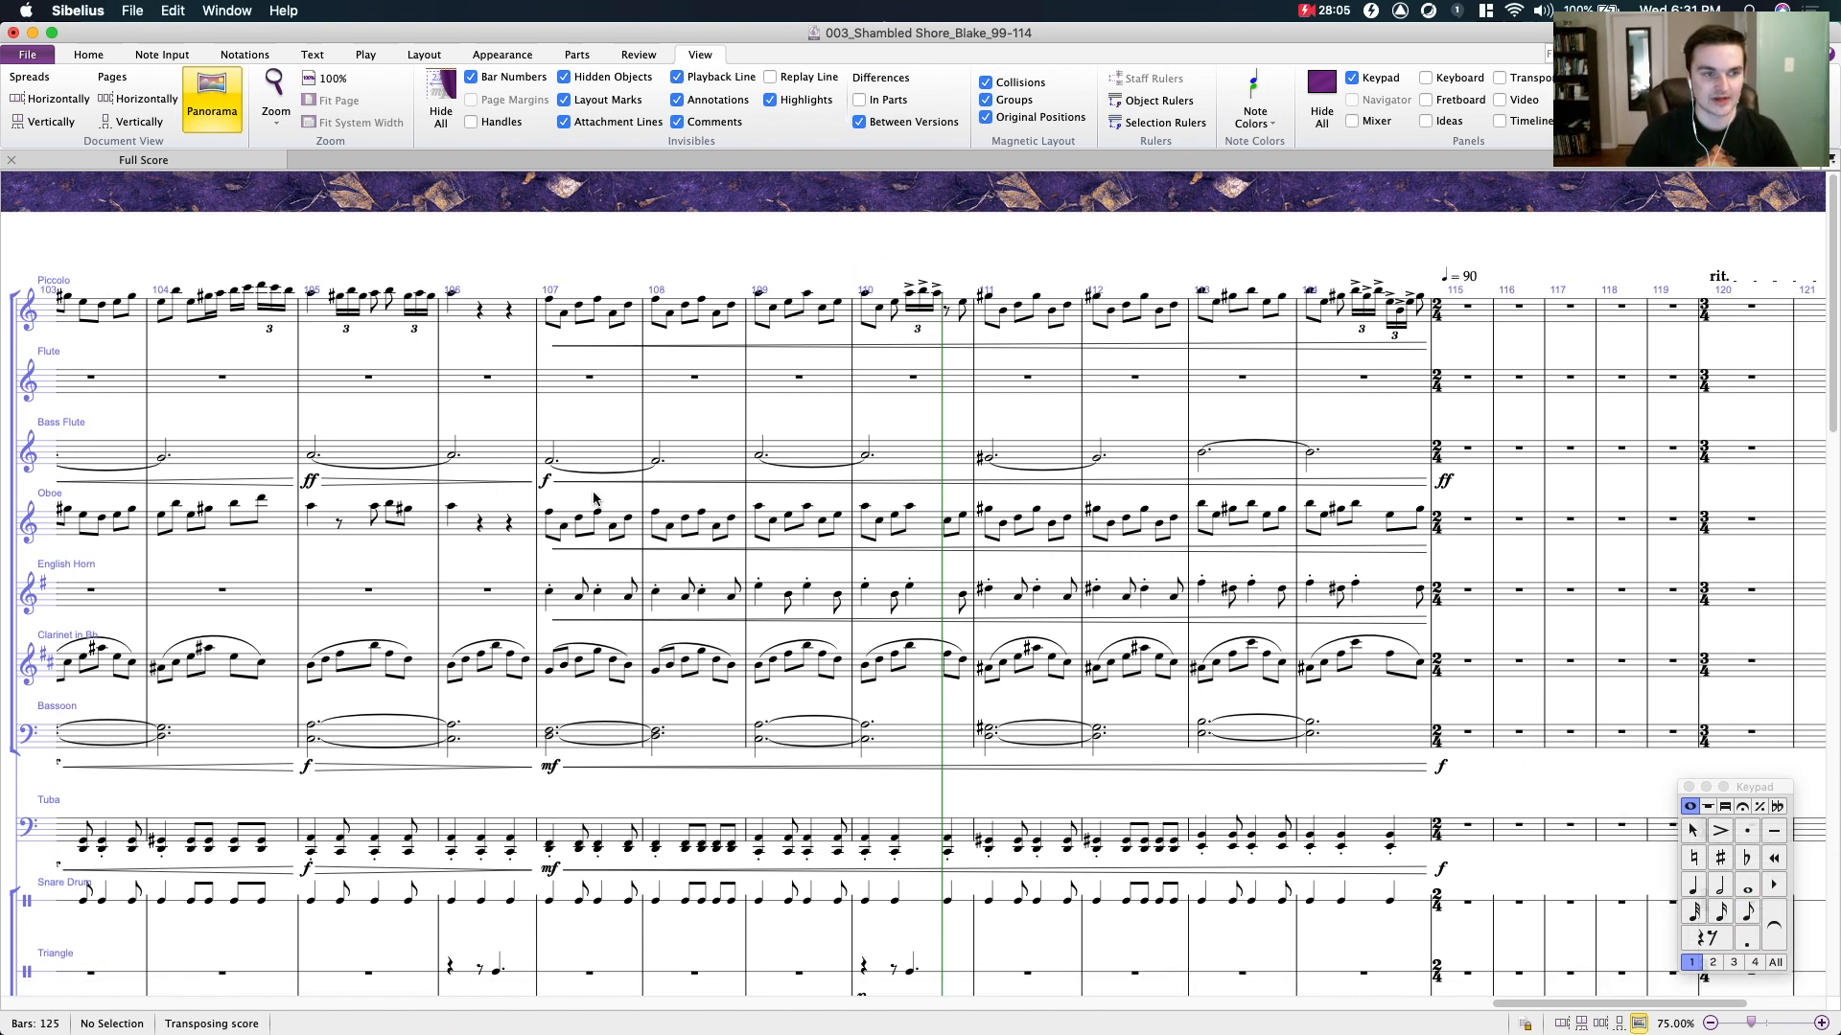
- Select the bass flute's sustained notes from bar 107 to bar 114 for inspection, and clear the selection
drag(604, 397, 530, 367)
scroll(543, 350, down, 2)
click(524, 414)
shift+click(1271, 412)
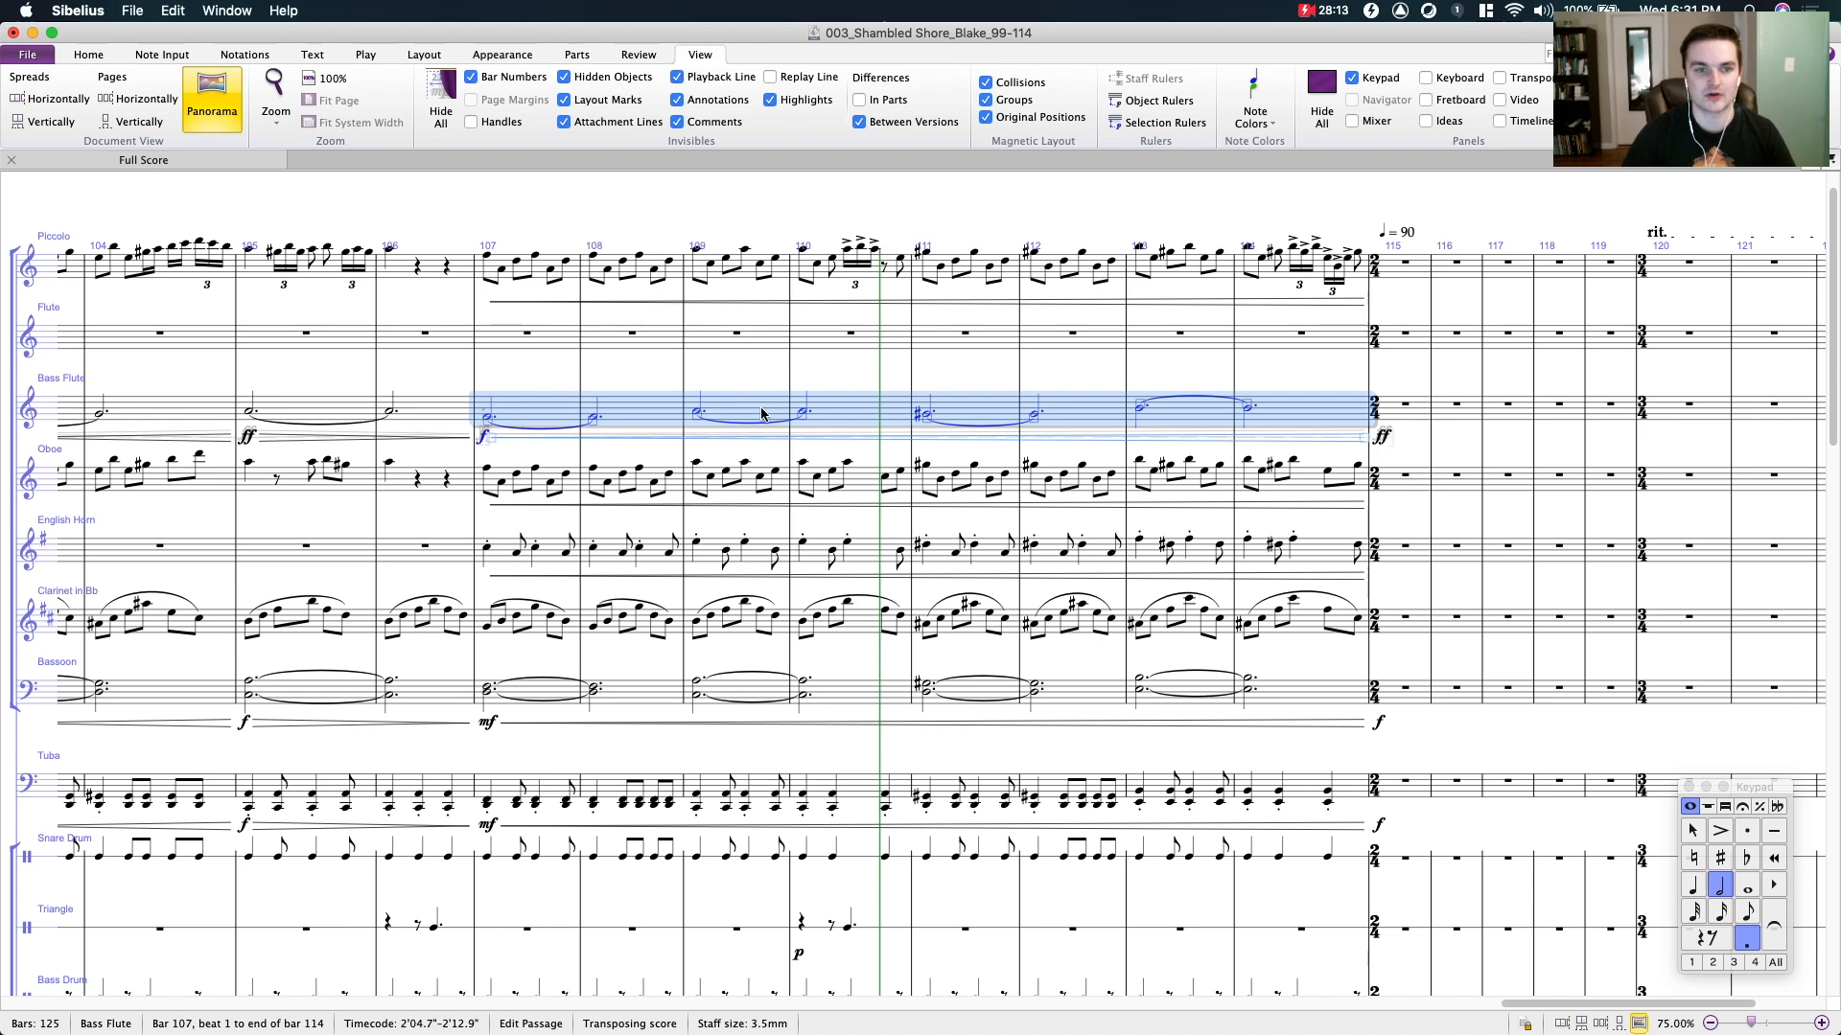
scroll(476, 441, down, 2)
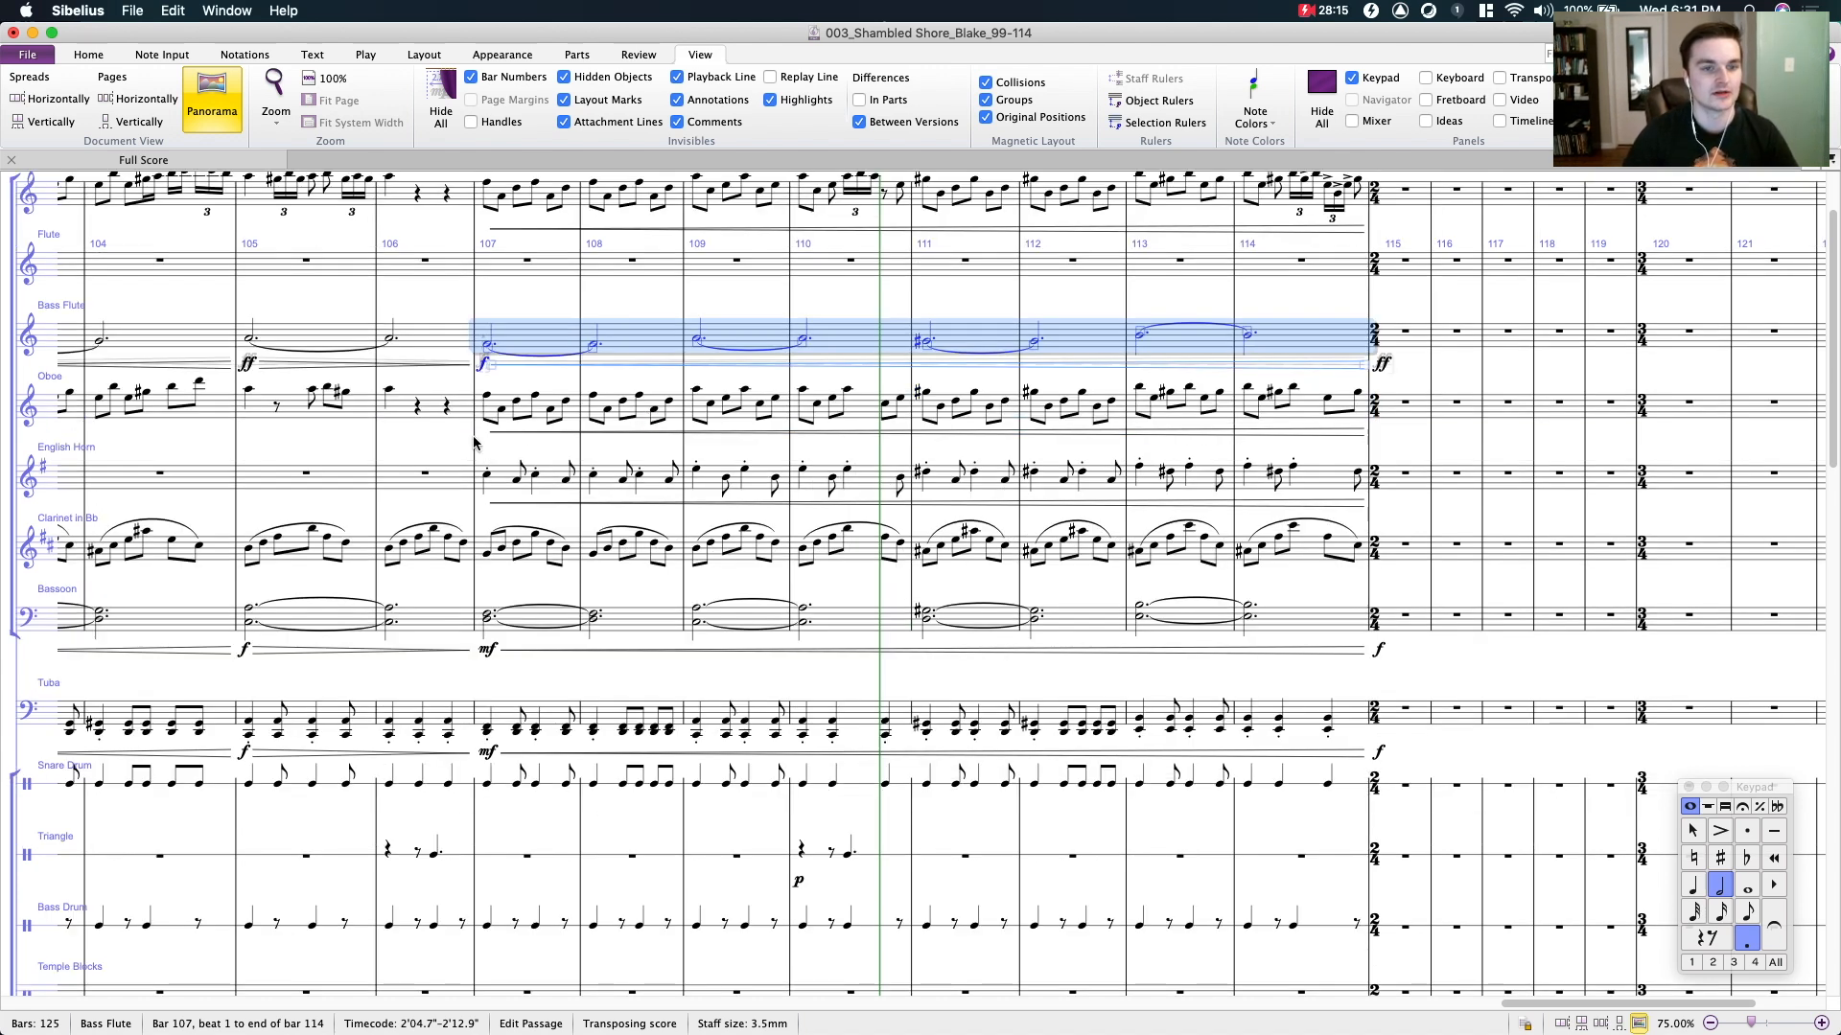
key(Escape)
- Select the tuba's rhythmic chords from bar 107 to bar 114 for inspection, and clear the selection
mouse_move(425, 427)
mouse_down()
mouse_move(370, 402)
mouse_move(415, 401)
mouse_up()
scroll(422, 398, down, 6)
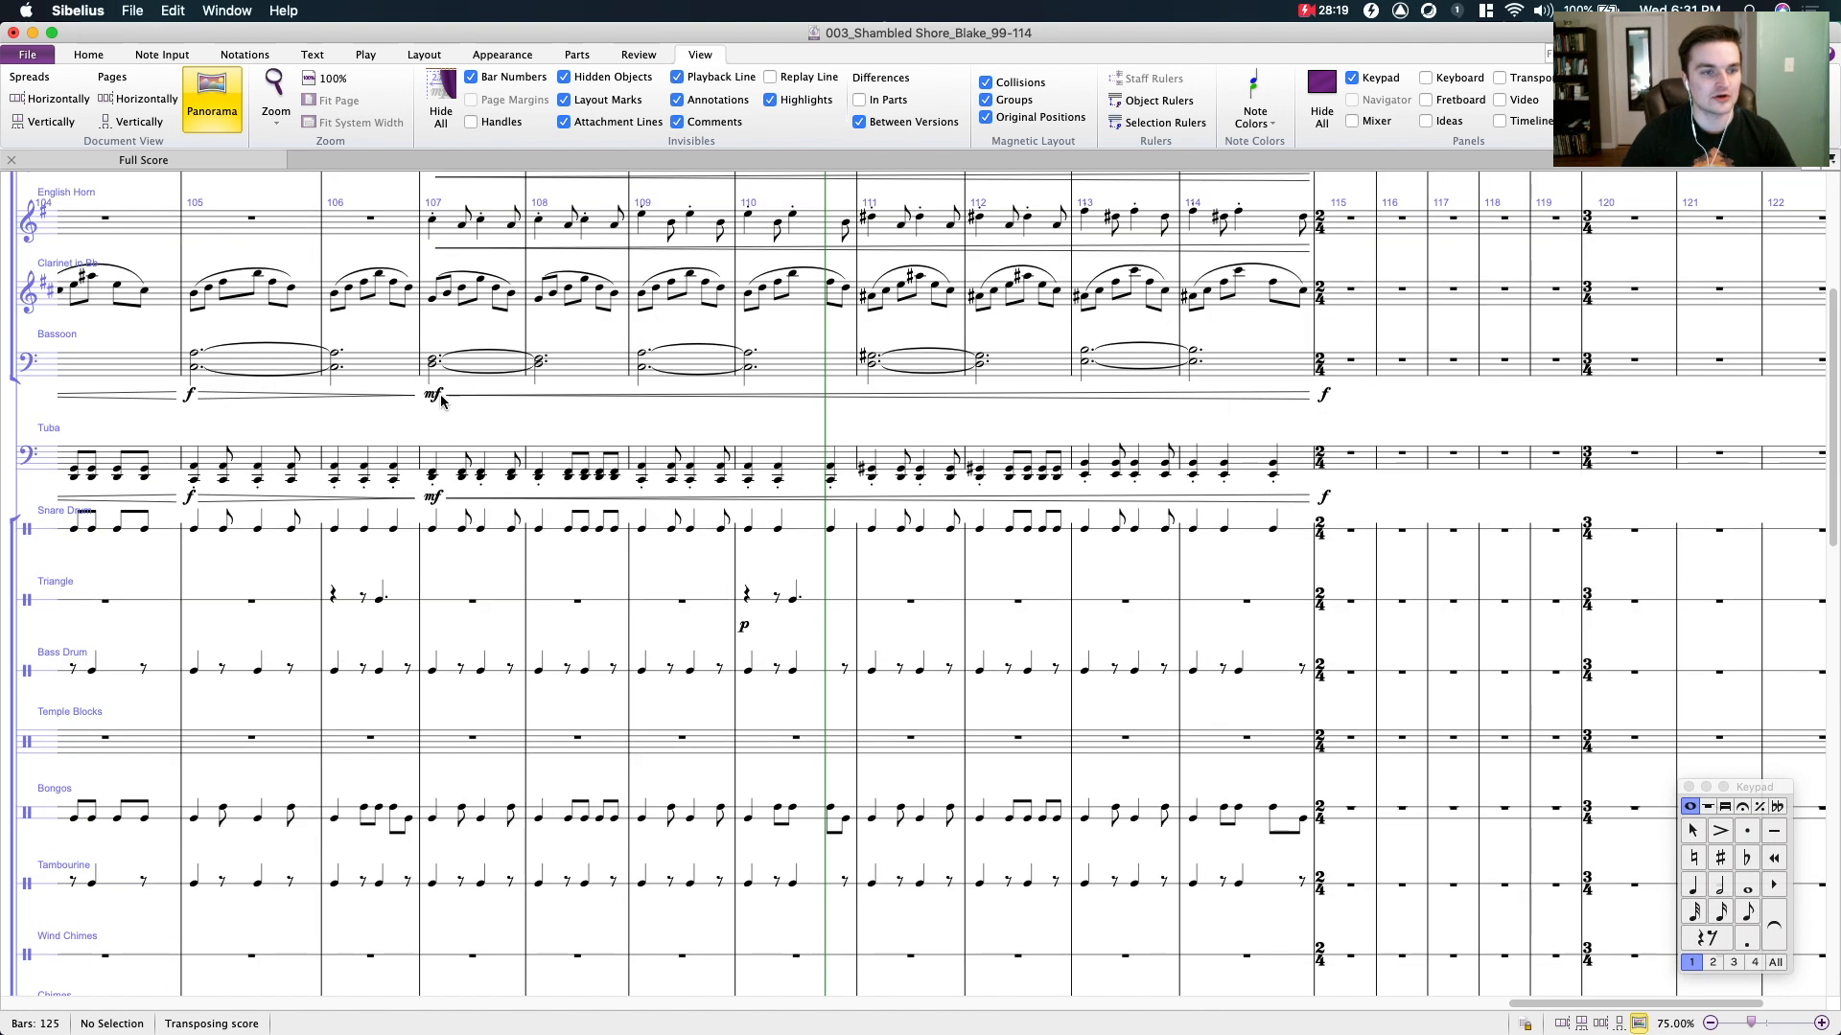
drag(438, 432, 618, 442)
click(629, 473)
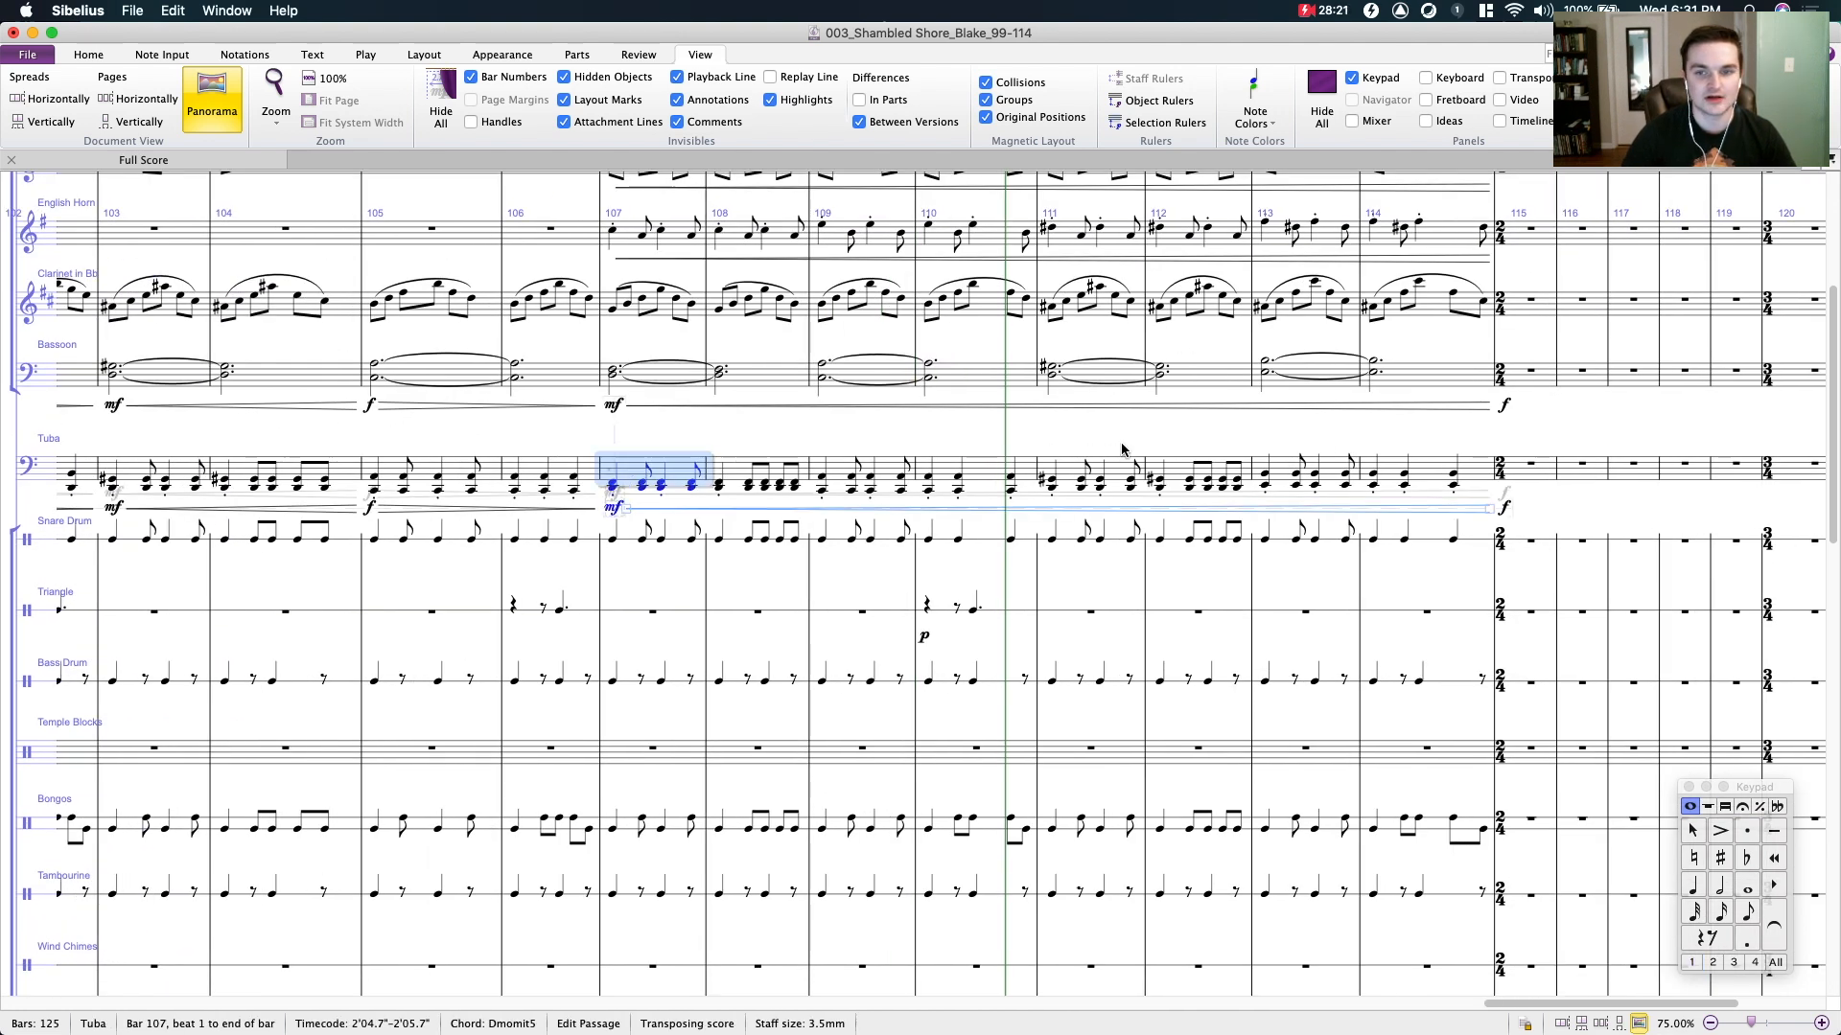
shift+click(1424, 470)
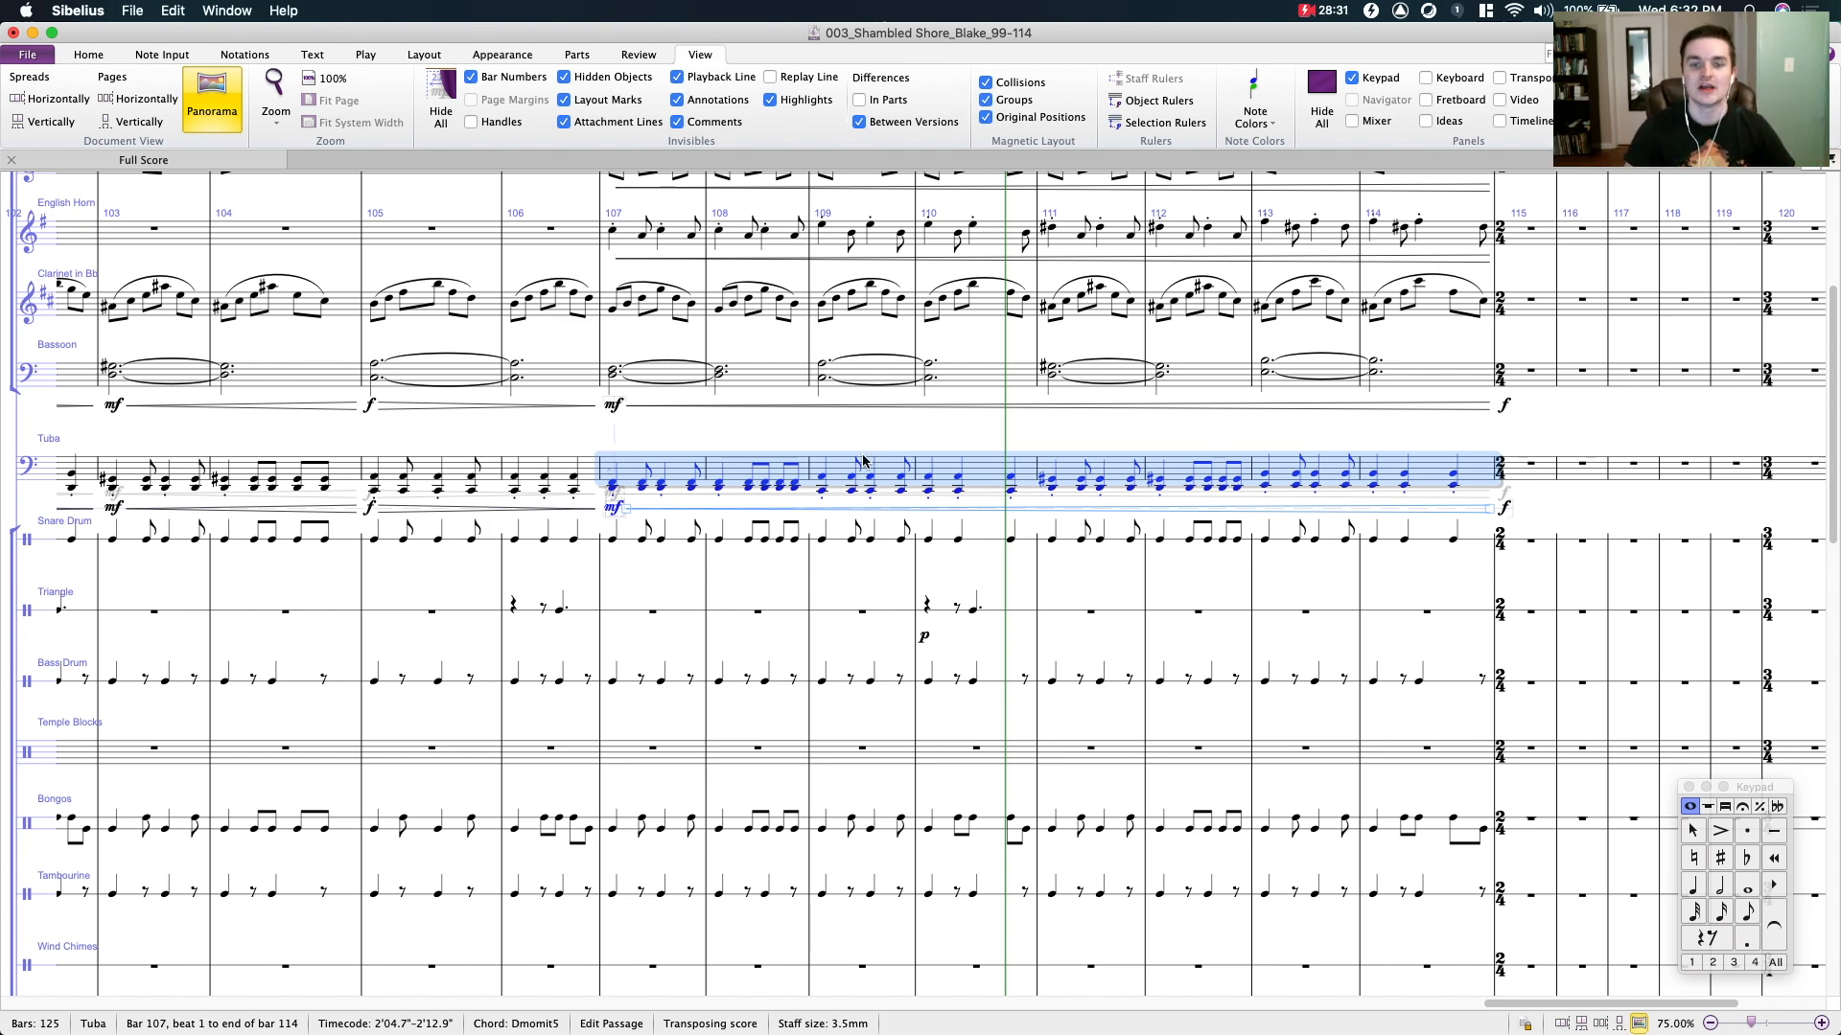
click(900, 435)
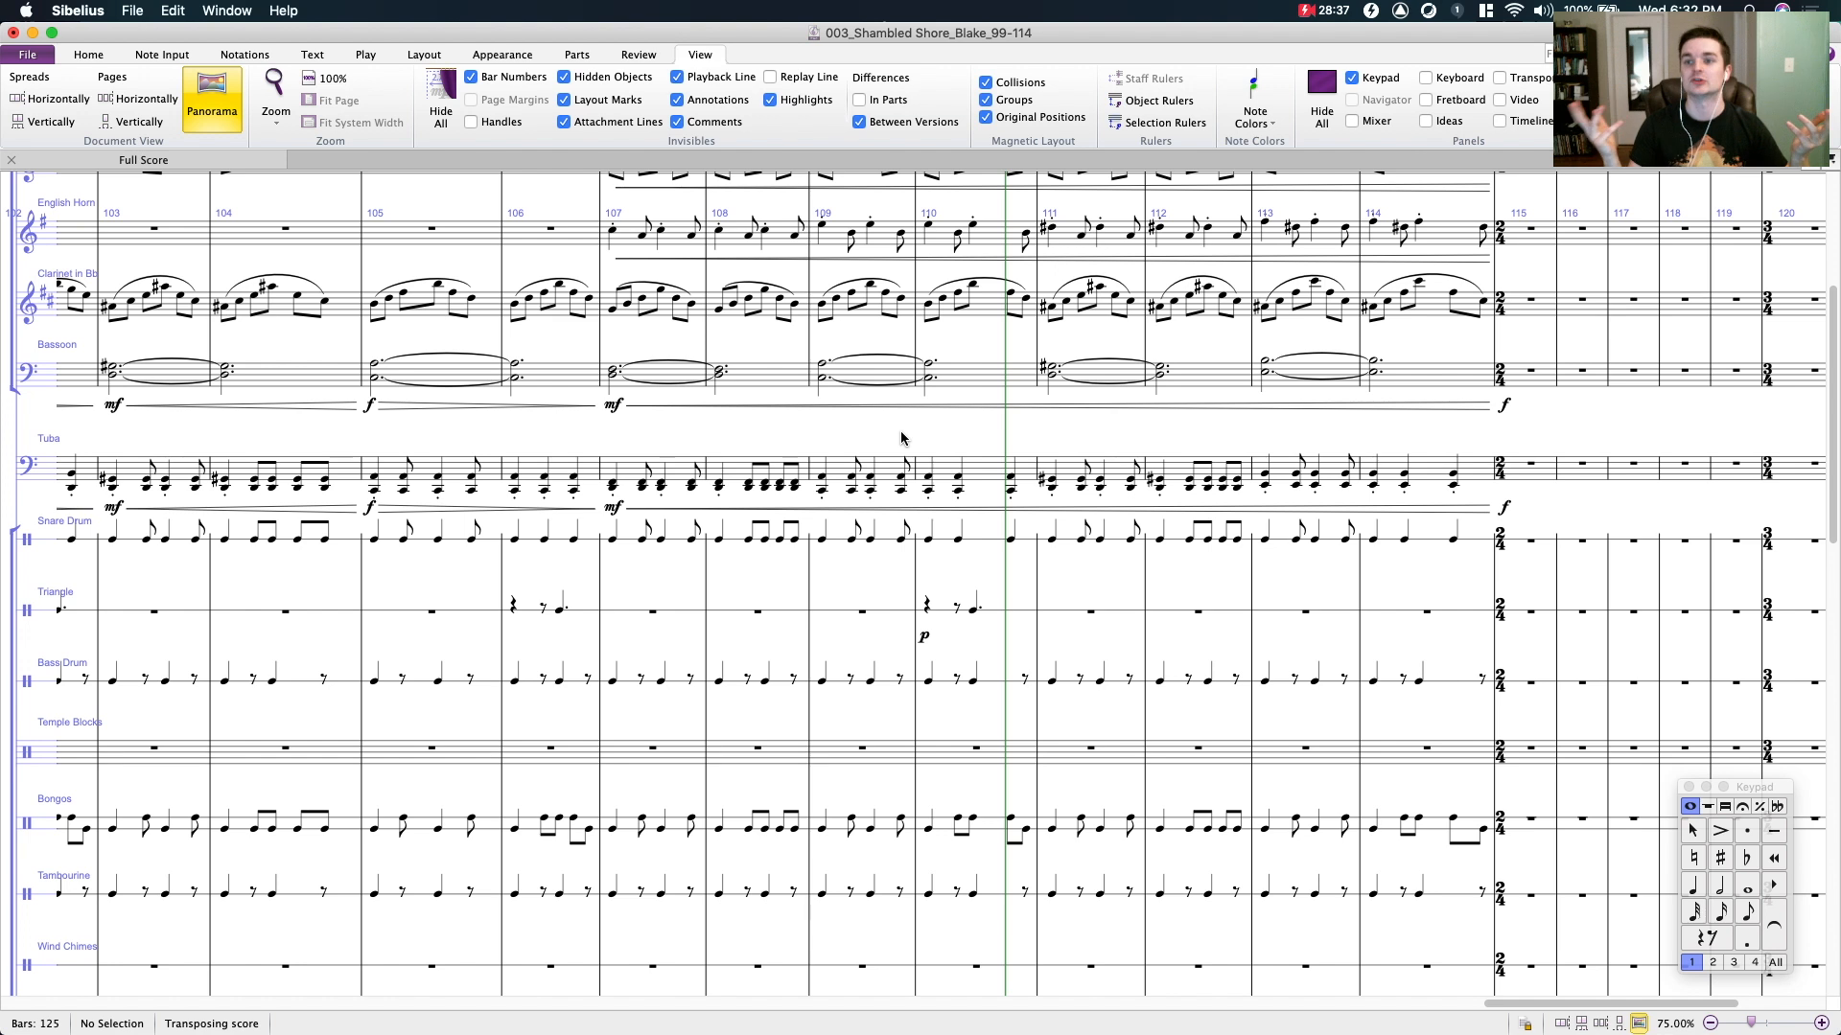
- Check the eighth-note chords in bar 108 of the tuba staff one after another, and clear the selection
click(747, 482)
key(Right)
key(Right)
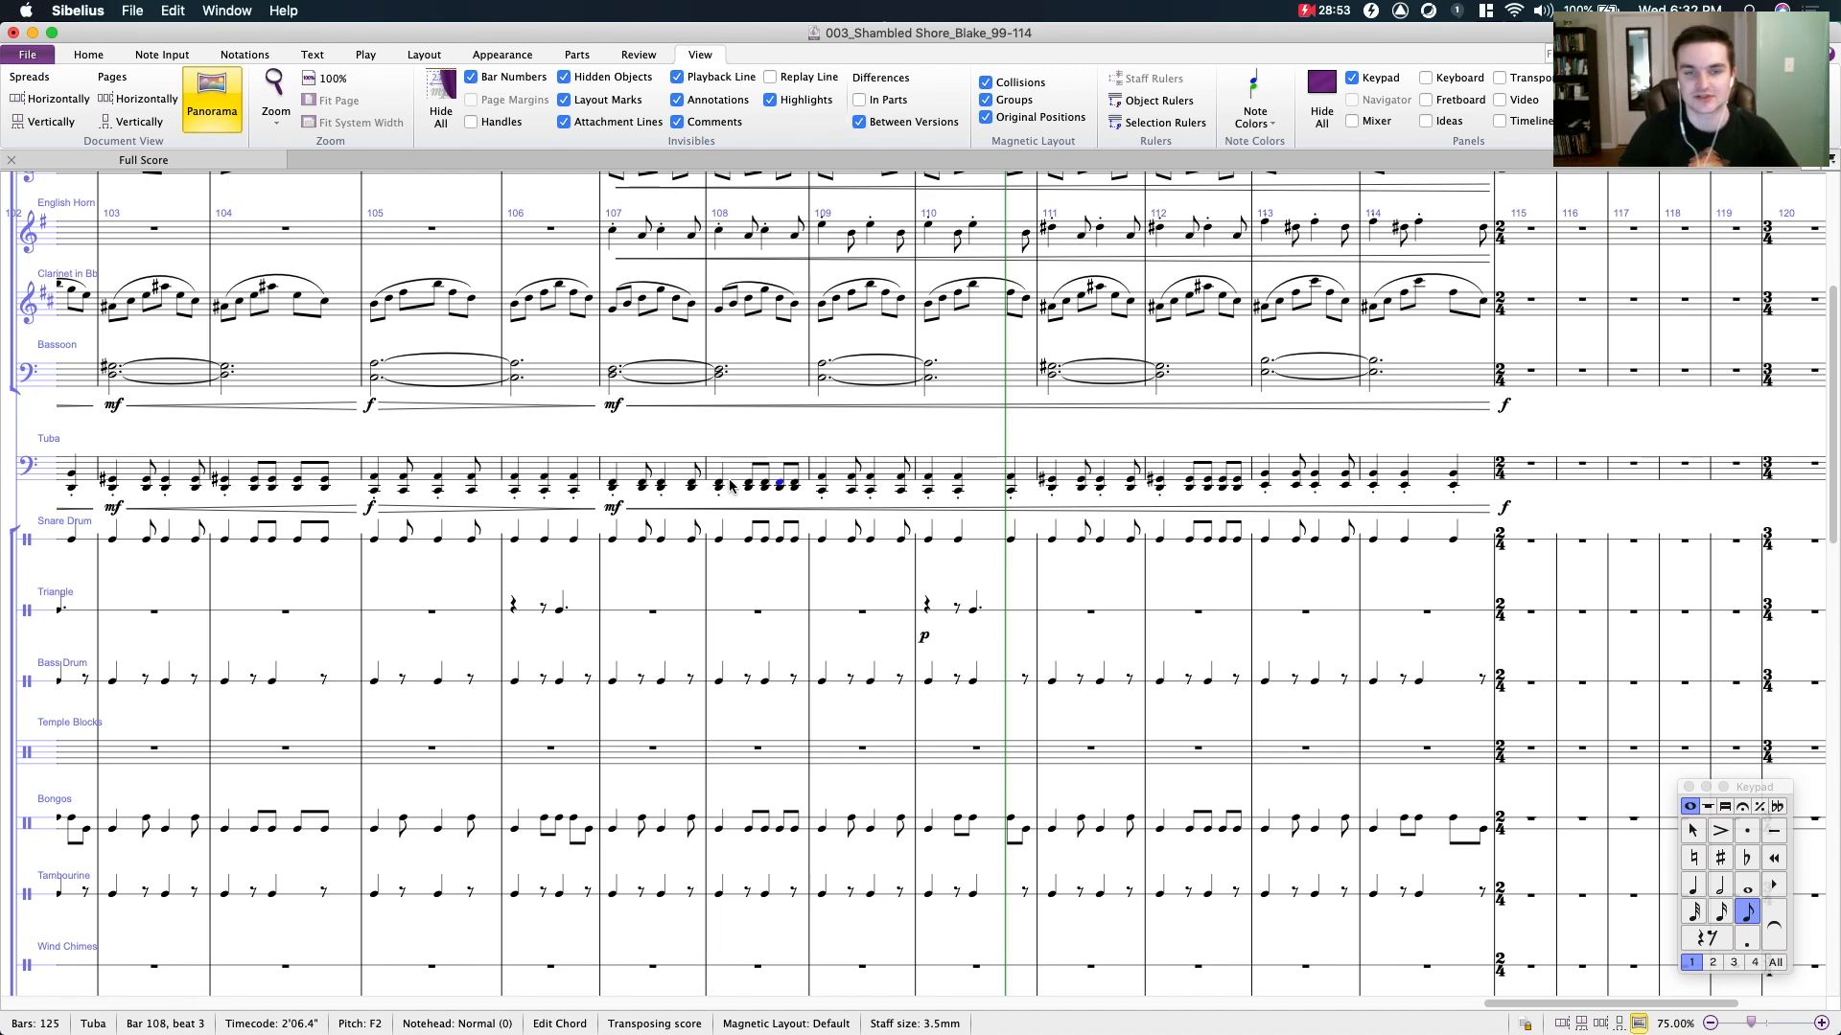
scroll(752, 485, down, 15)
key(Escape)
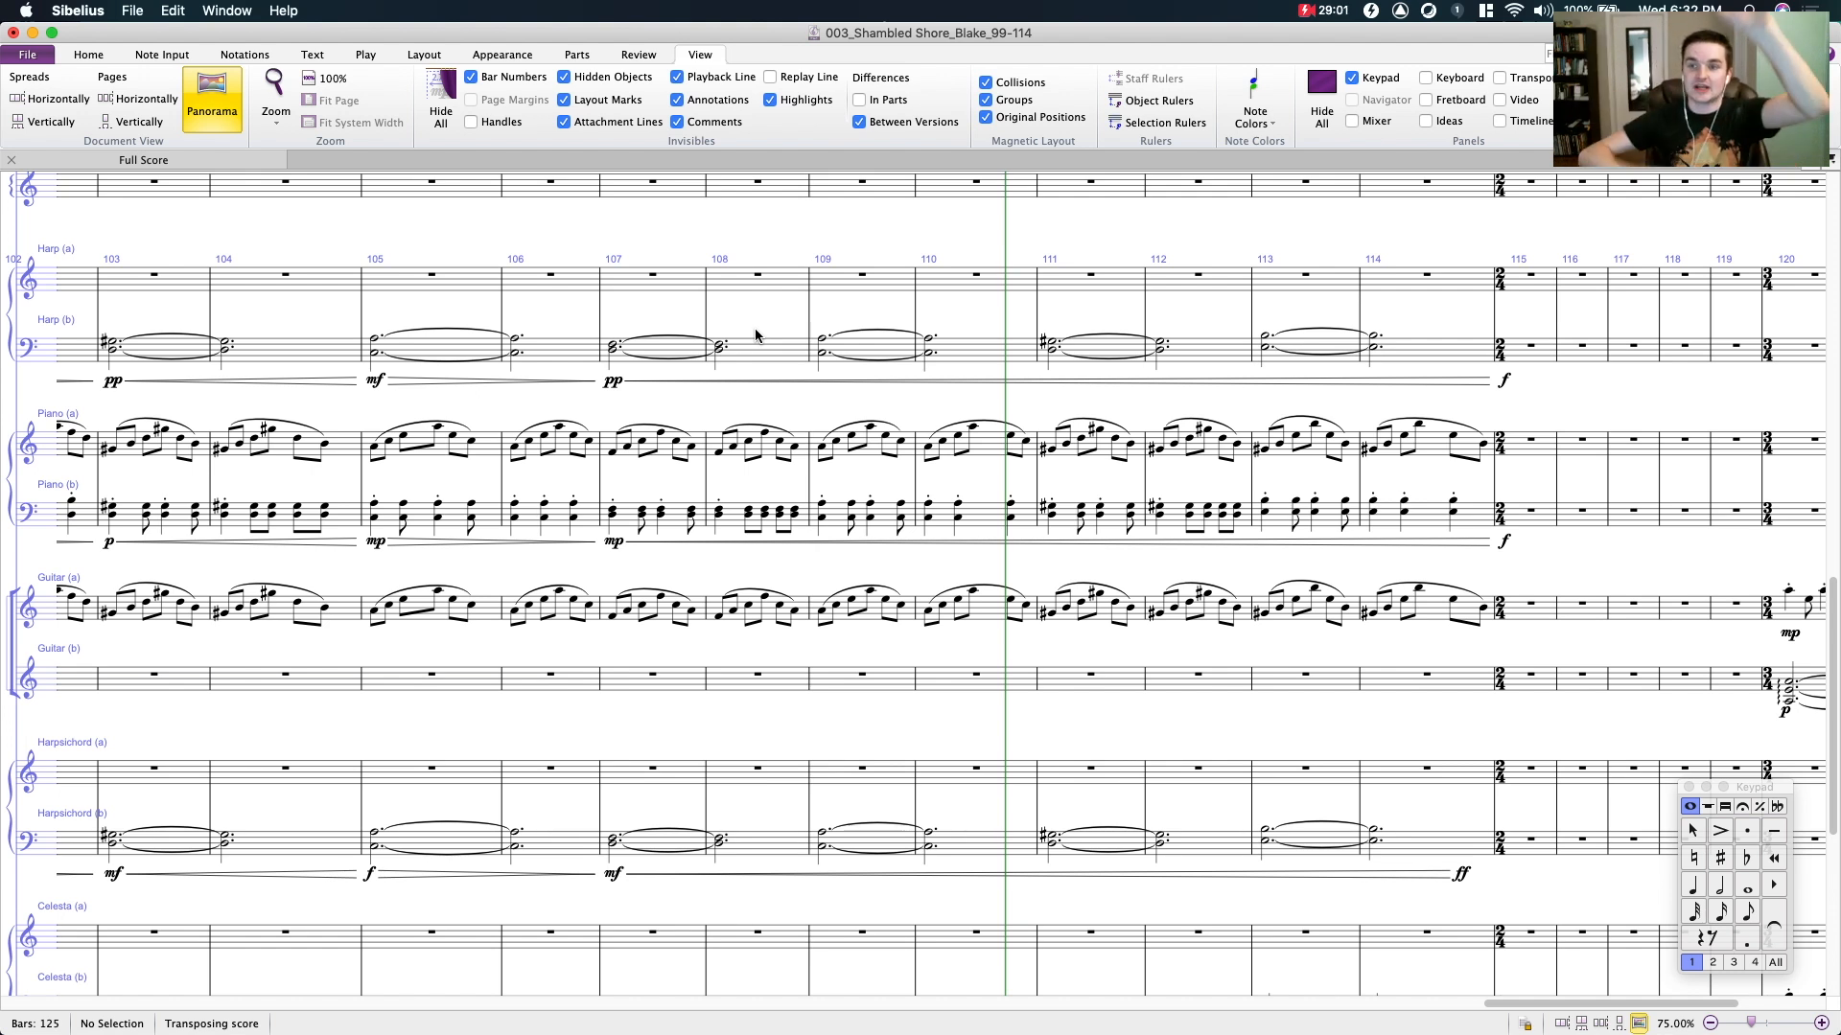
- Examine the piano, guitar, harpsichord, celesta and string staves from bar 96 to bar 114
drag(910, 400, 1163, 221)
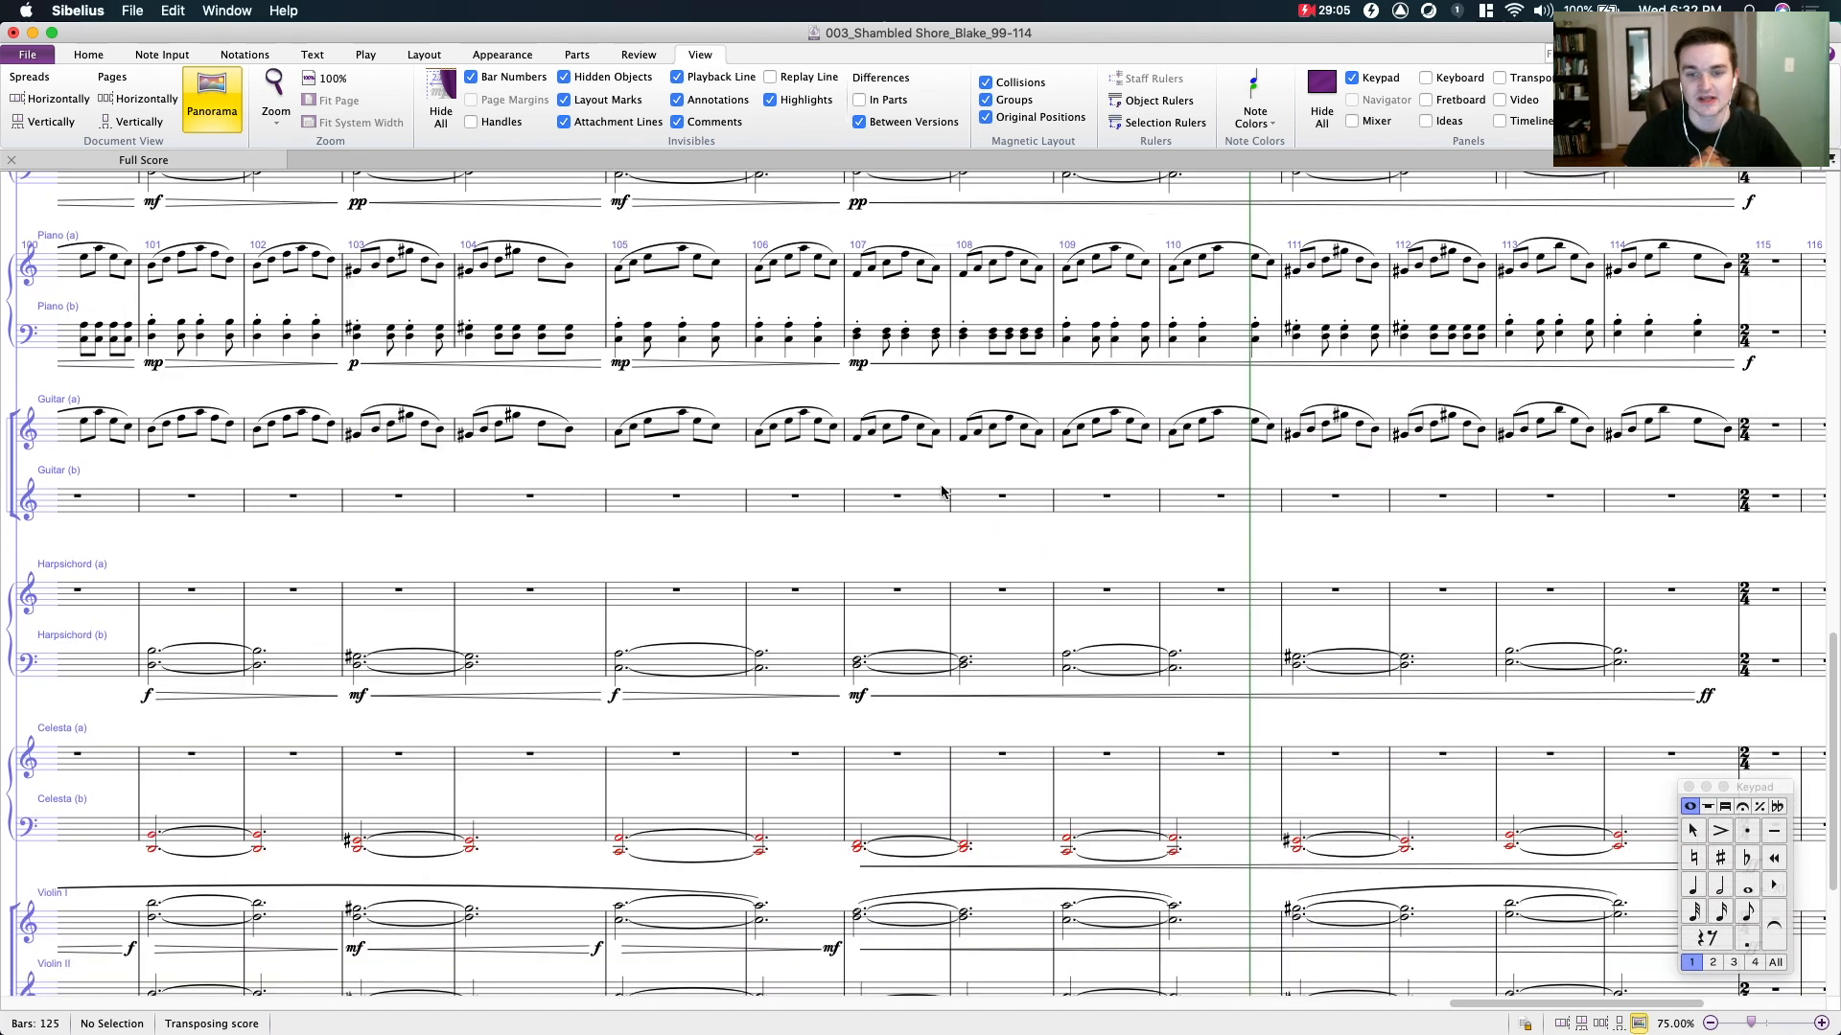
scroll(949, 484, down, 5)
drag(987, 383, 1307, 327)
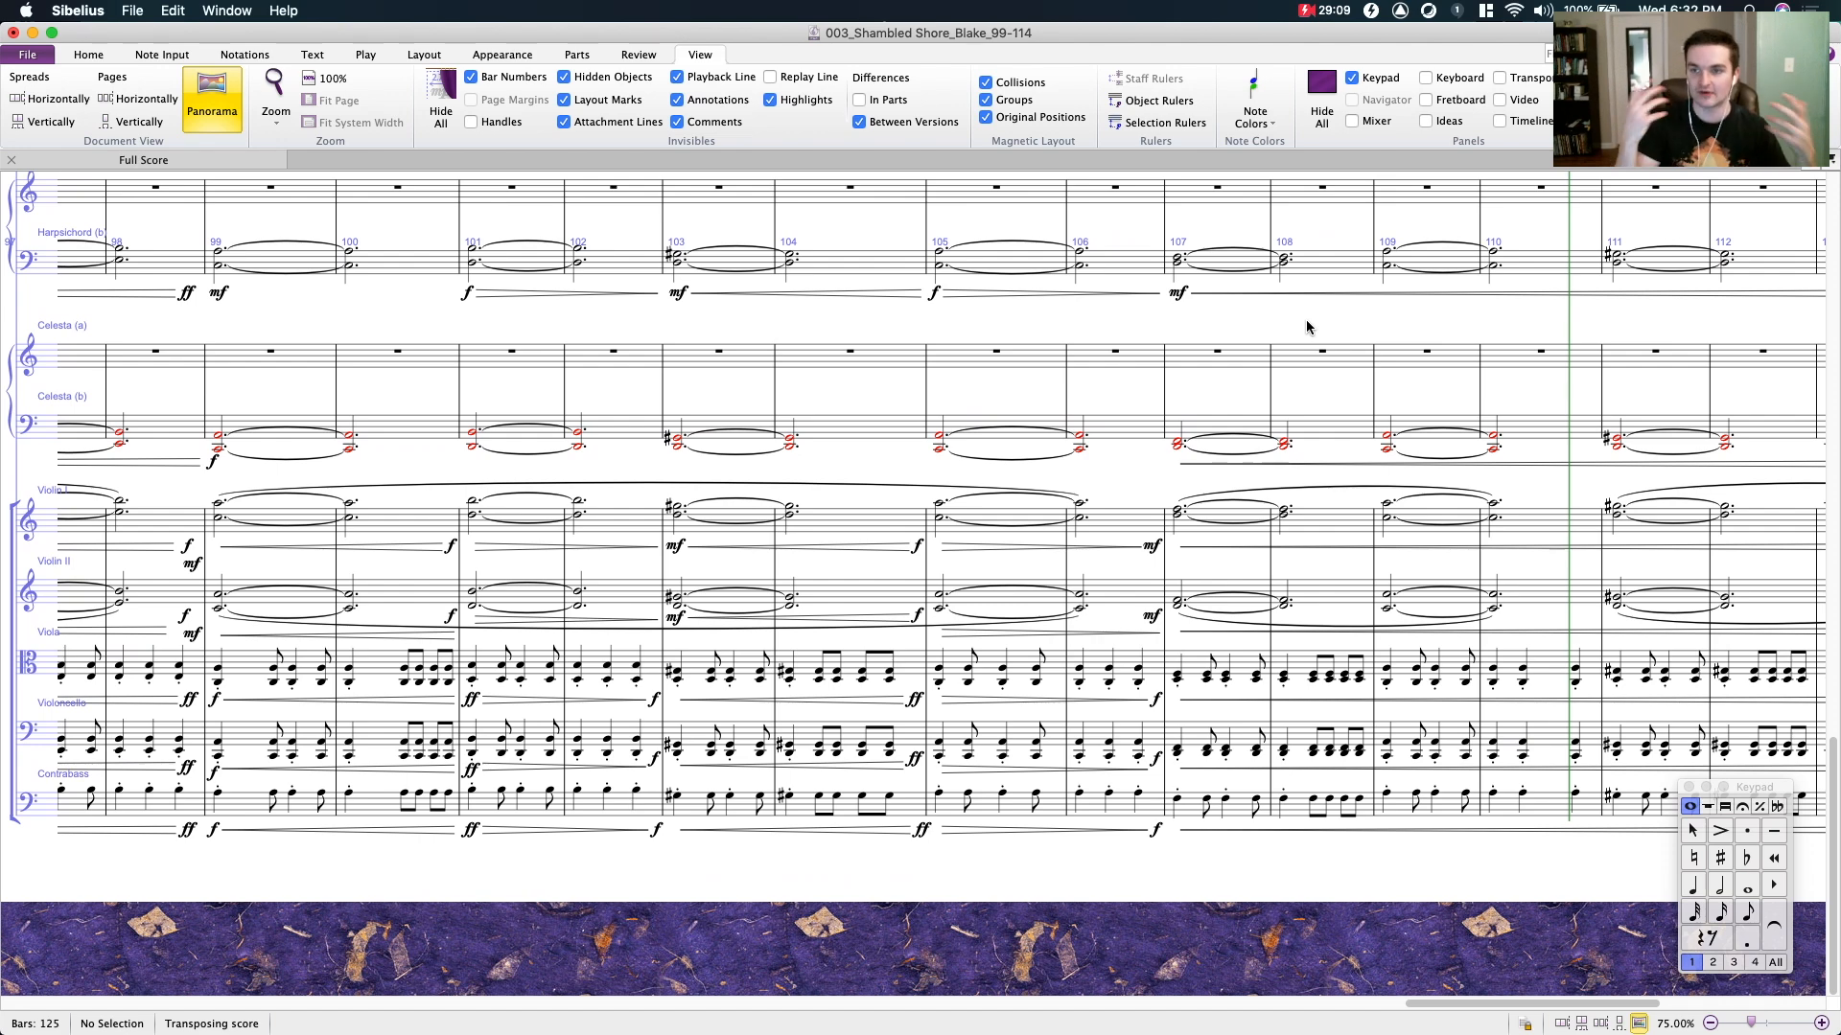
scroll(1284, 326, down, 3)
drag(871, 515, 1055, 425)
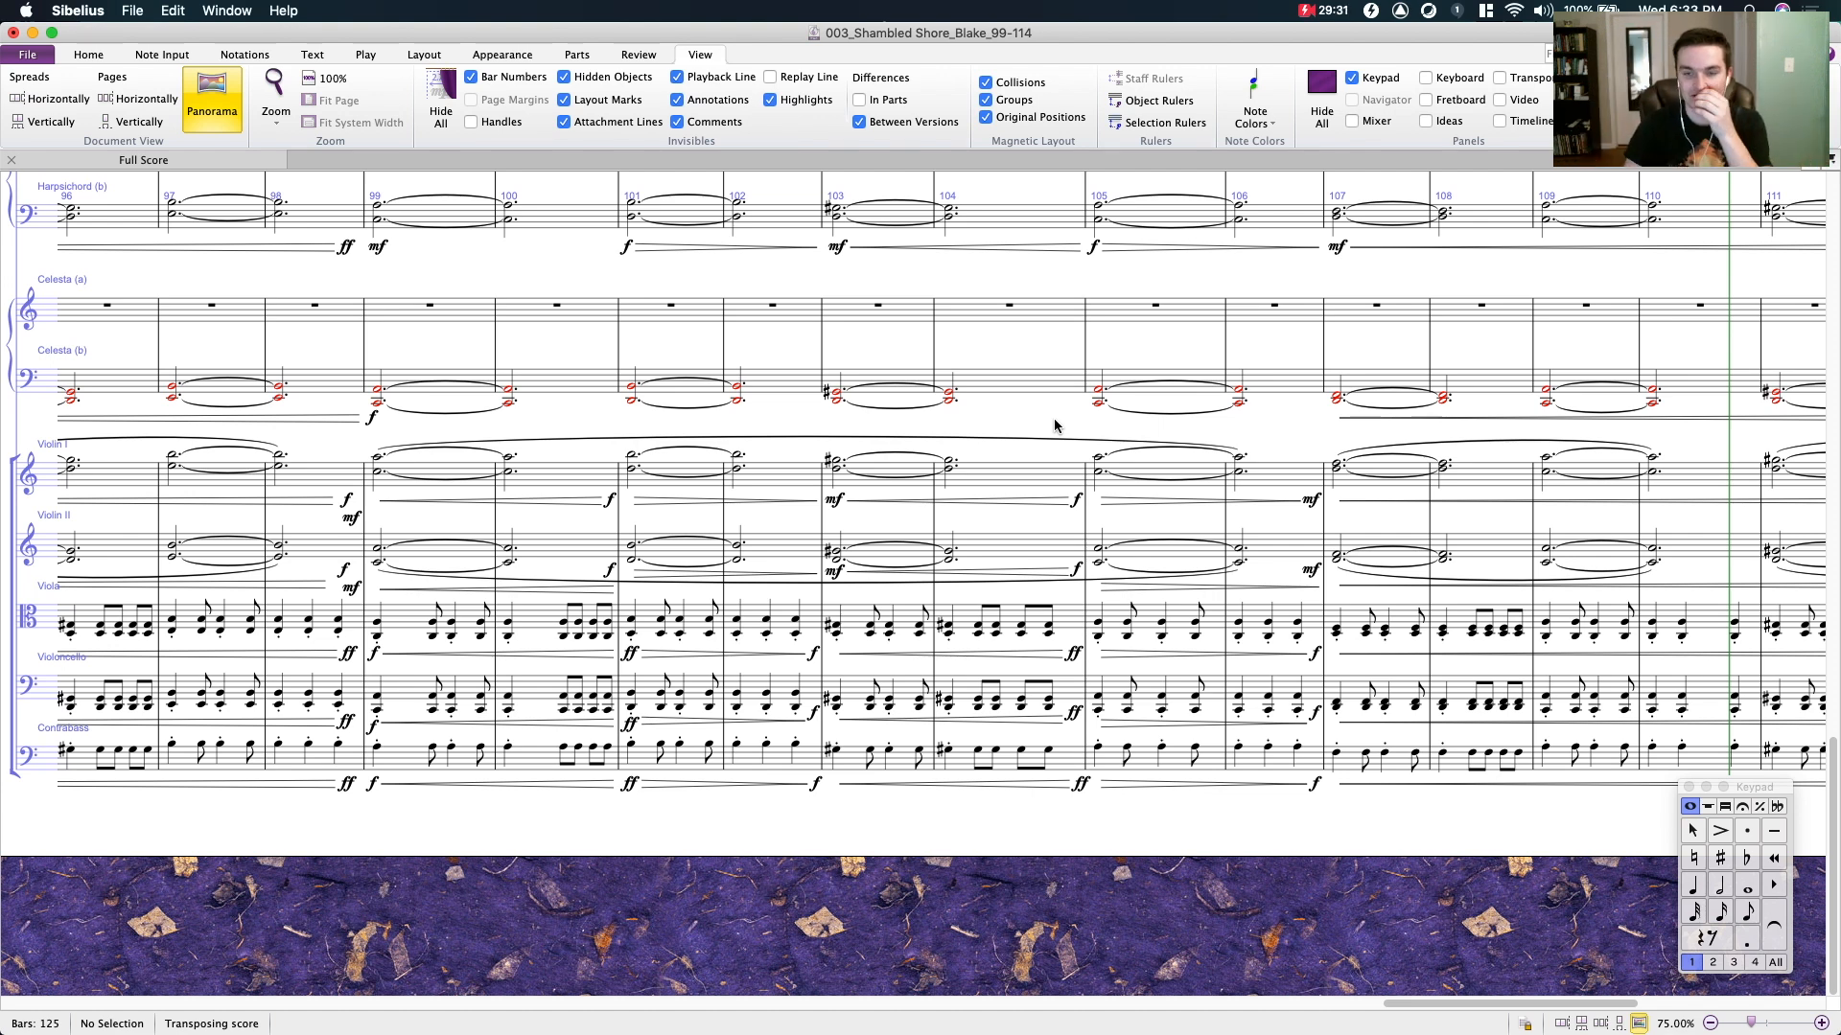
drag(975, 412, 666, 428)
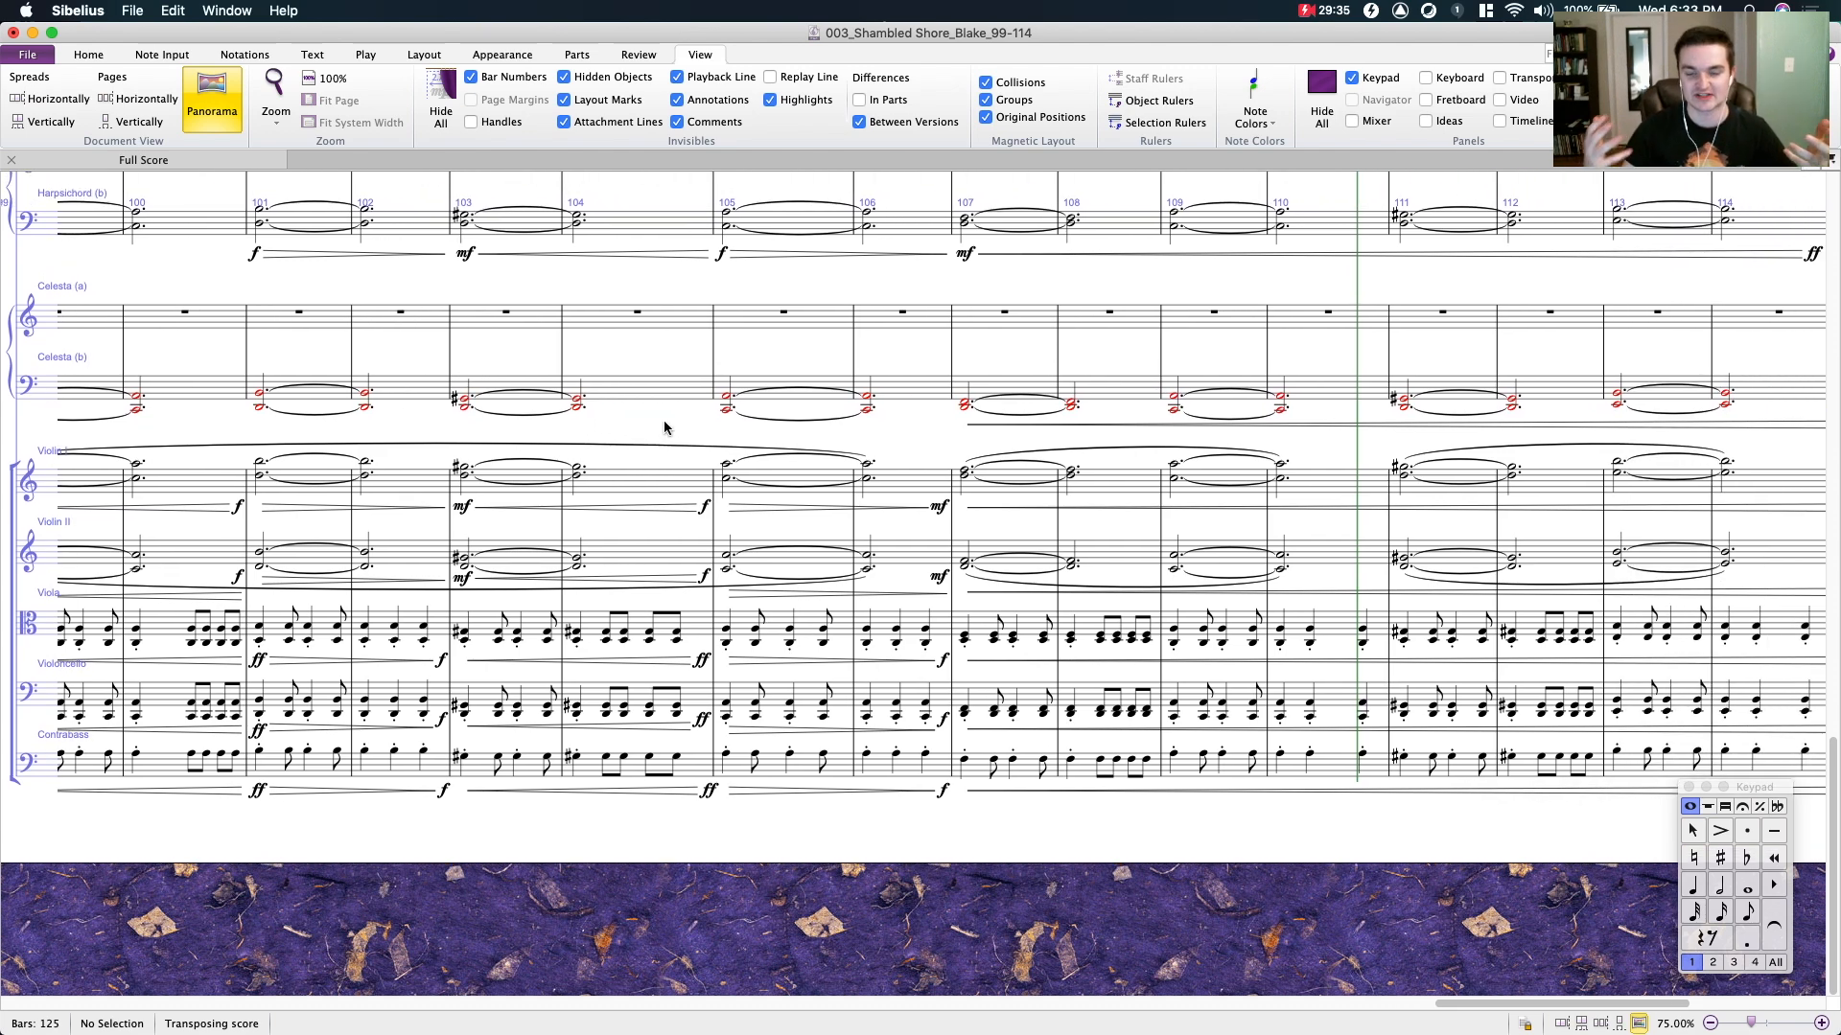
scroll(795, 465, up, 3)
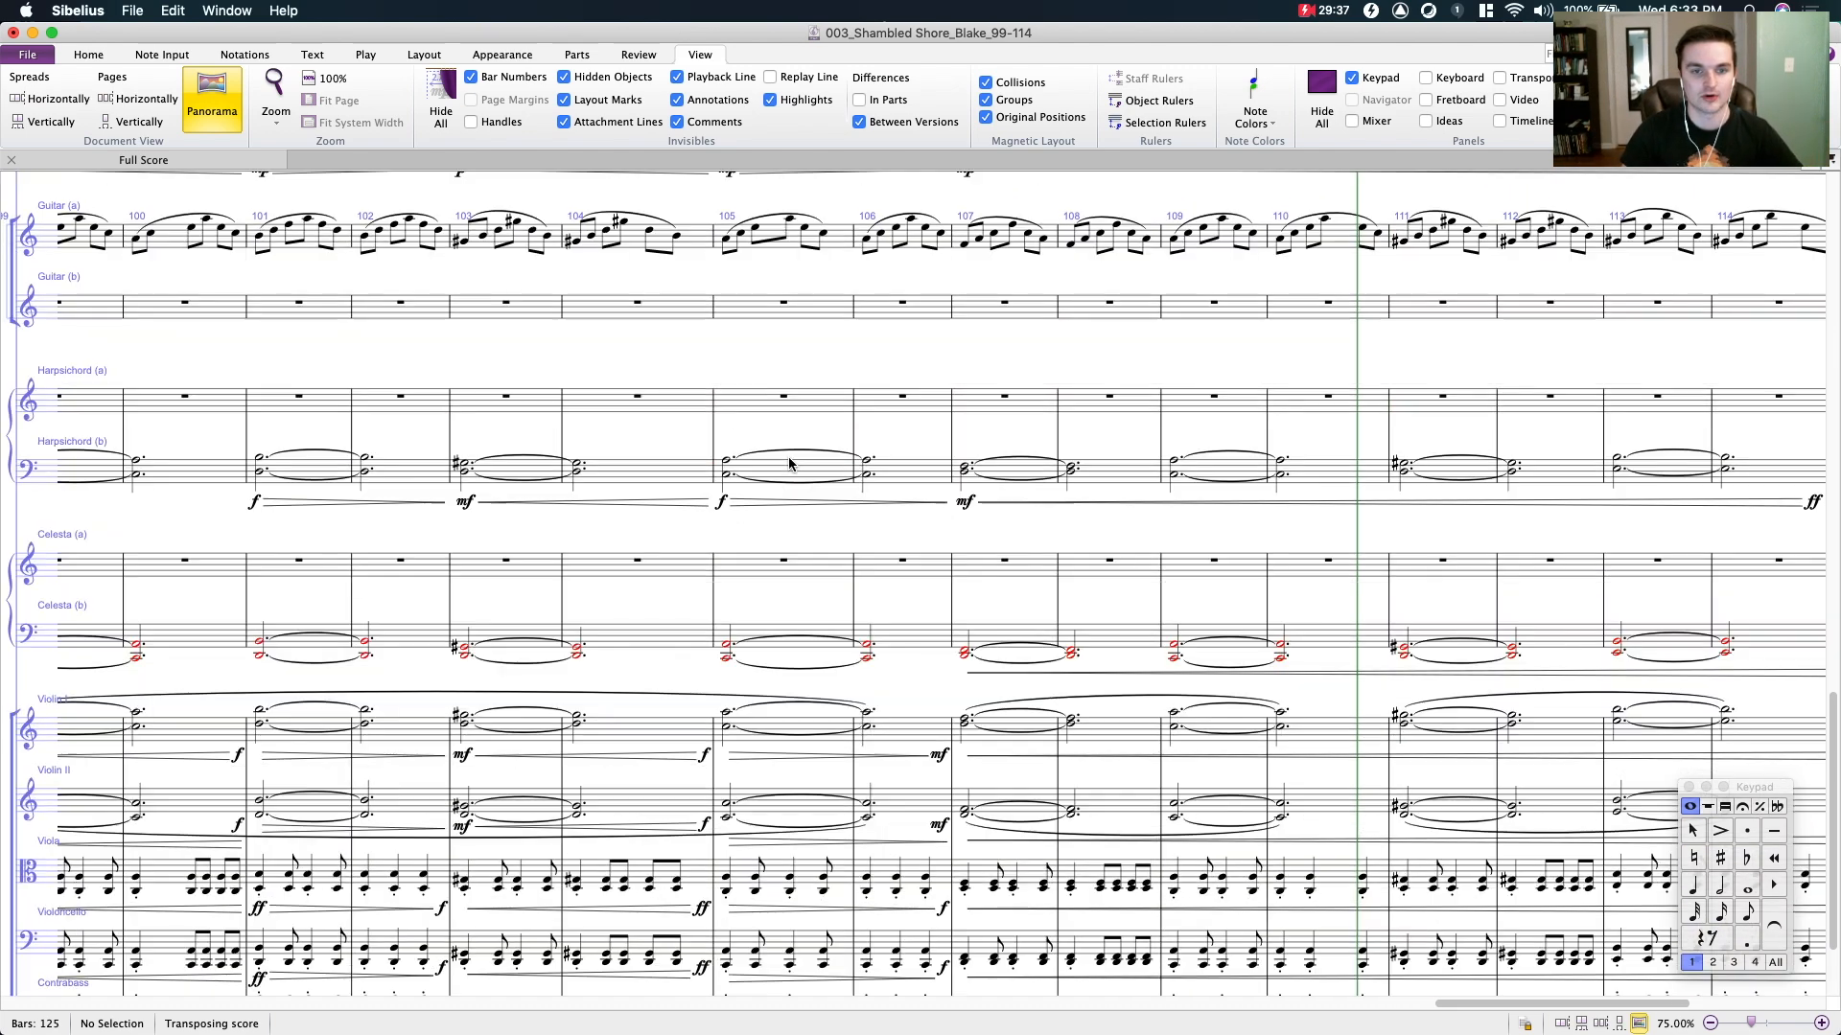
- Compare the keyboard, harp and guitar staves with the percussion and woodwind staves from bar 96 to bar 110
drag(554, 351, 928, 452)
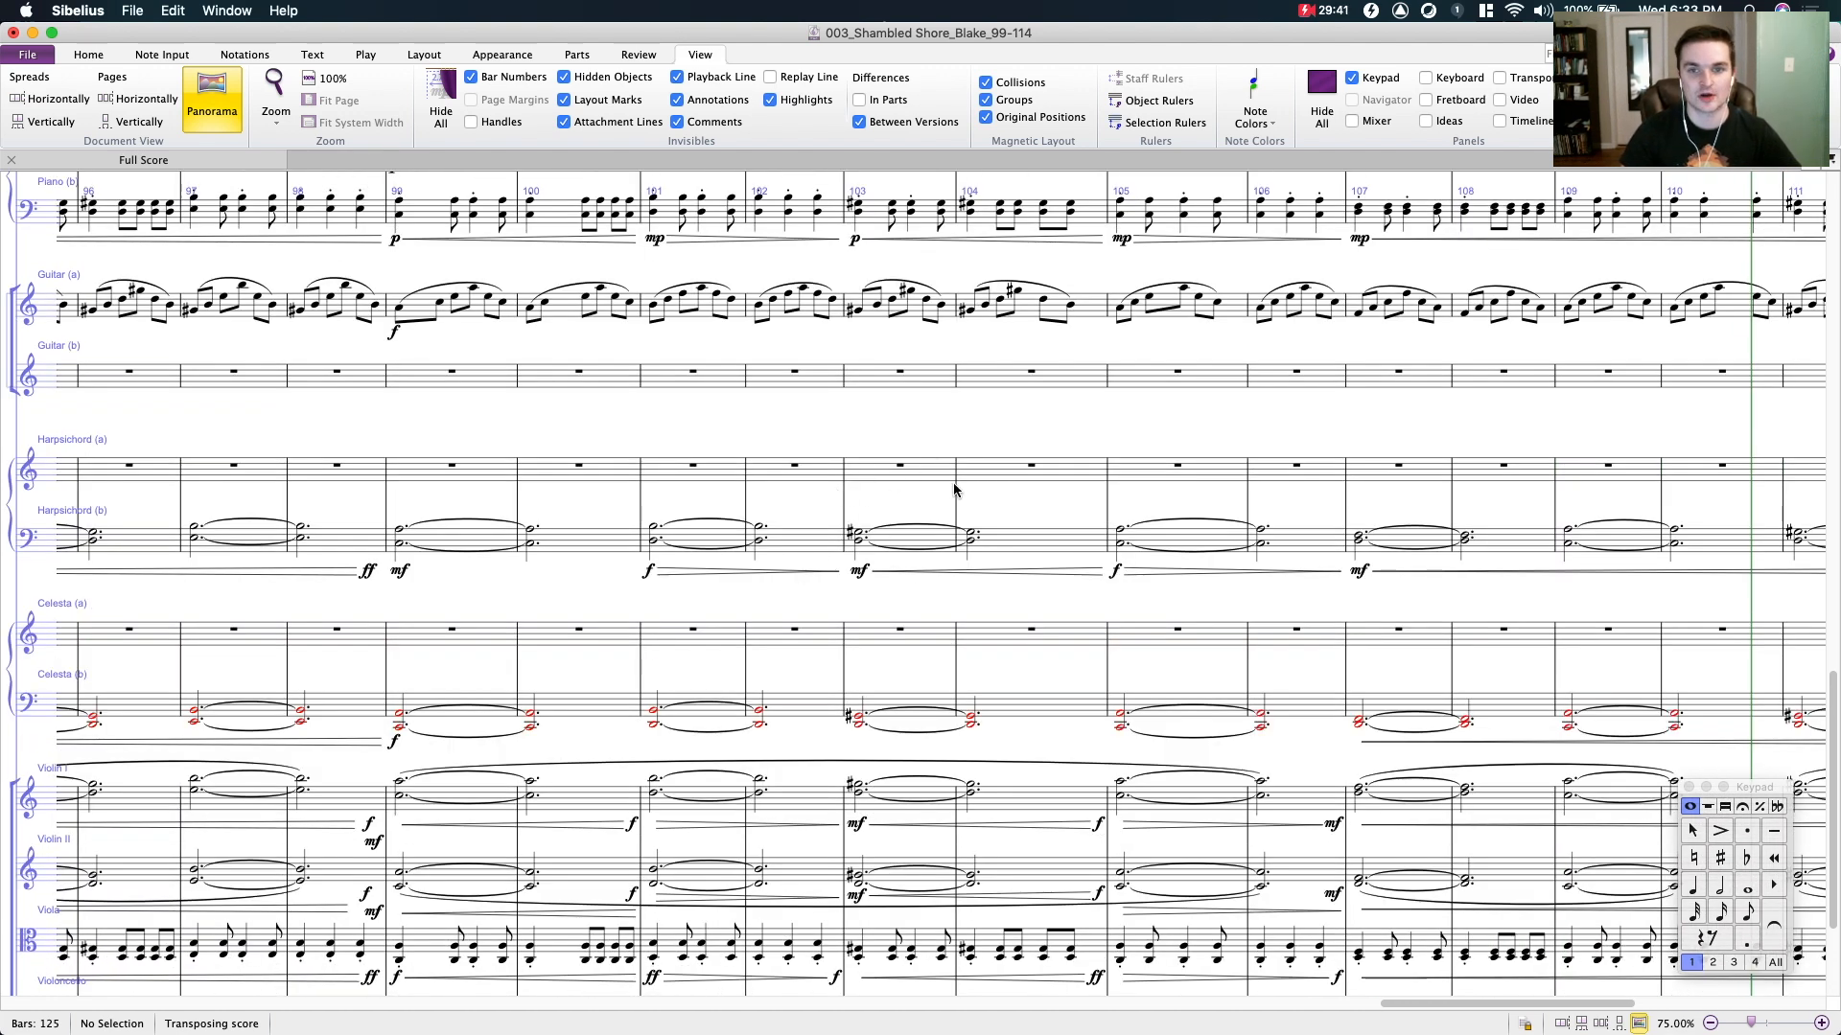
scroll(959, 489, up, 3)
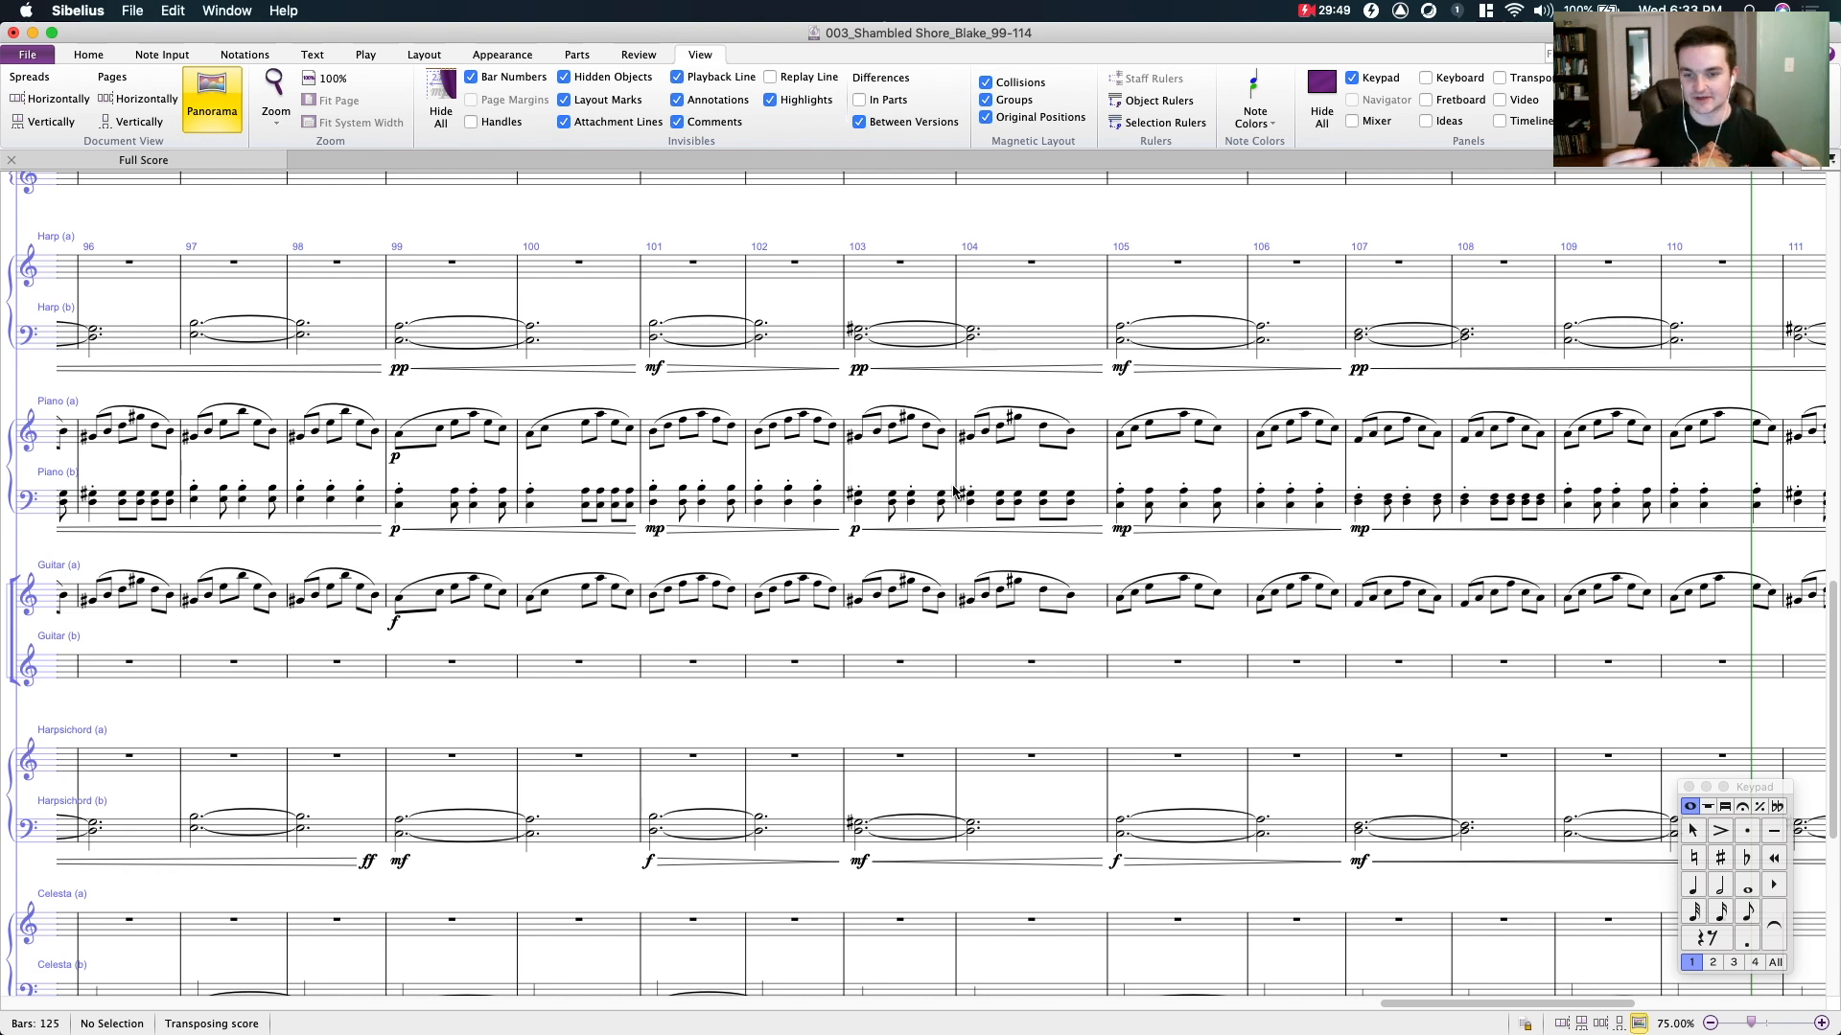
scroll(1002, 610, down, 3)
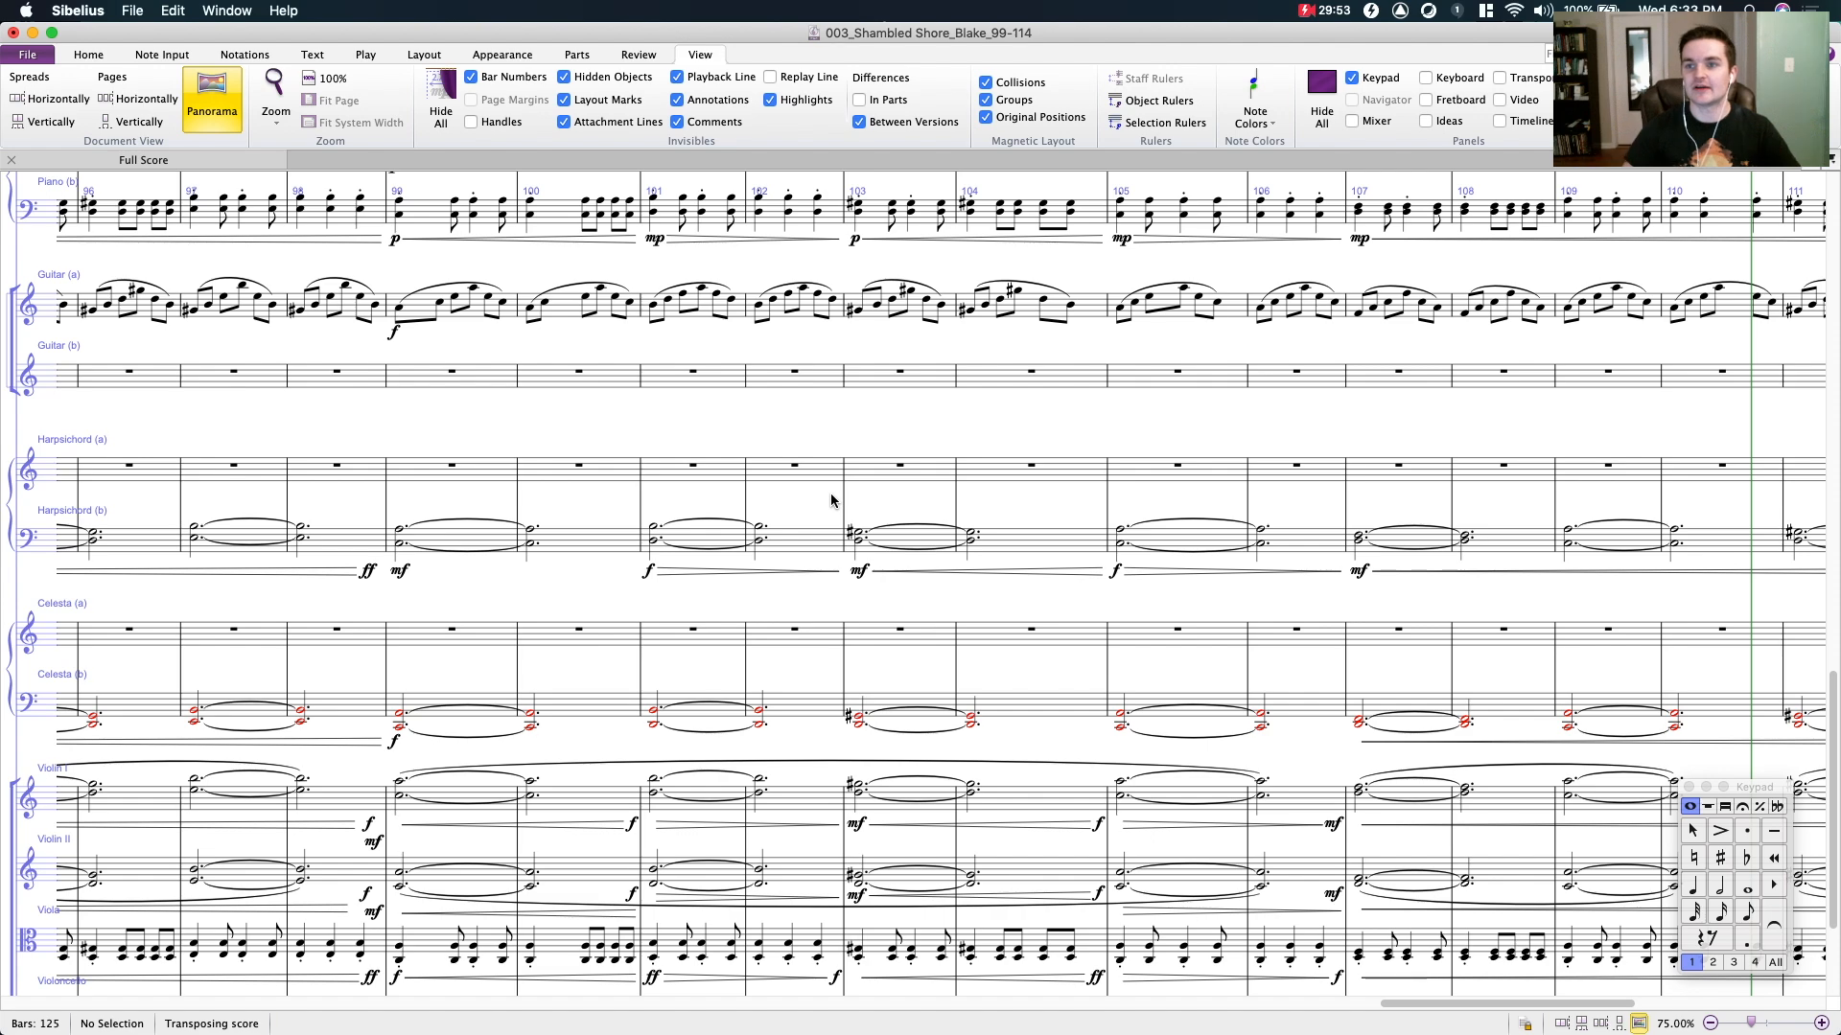
scroll(651, 472, up, 2)
scroll(651, 472, up, 4)
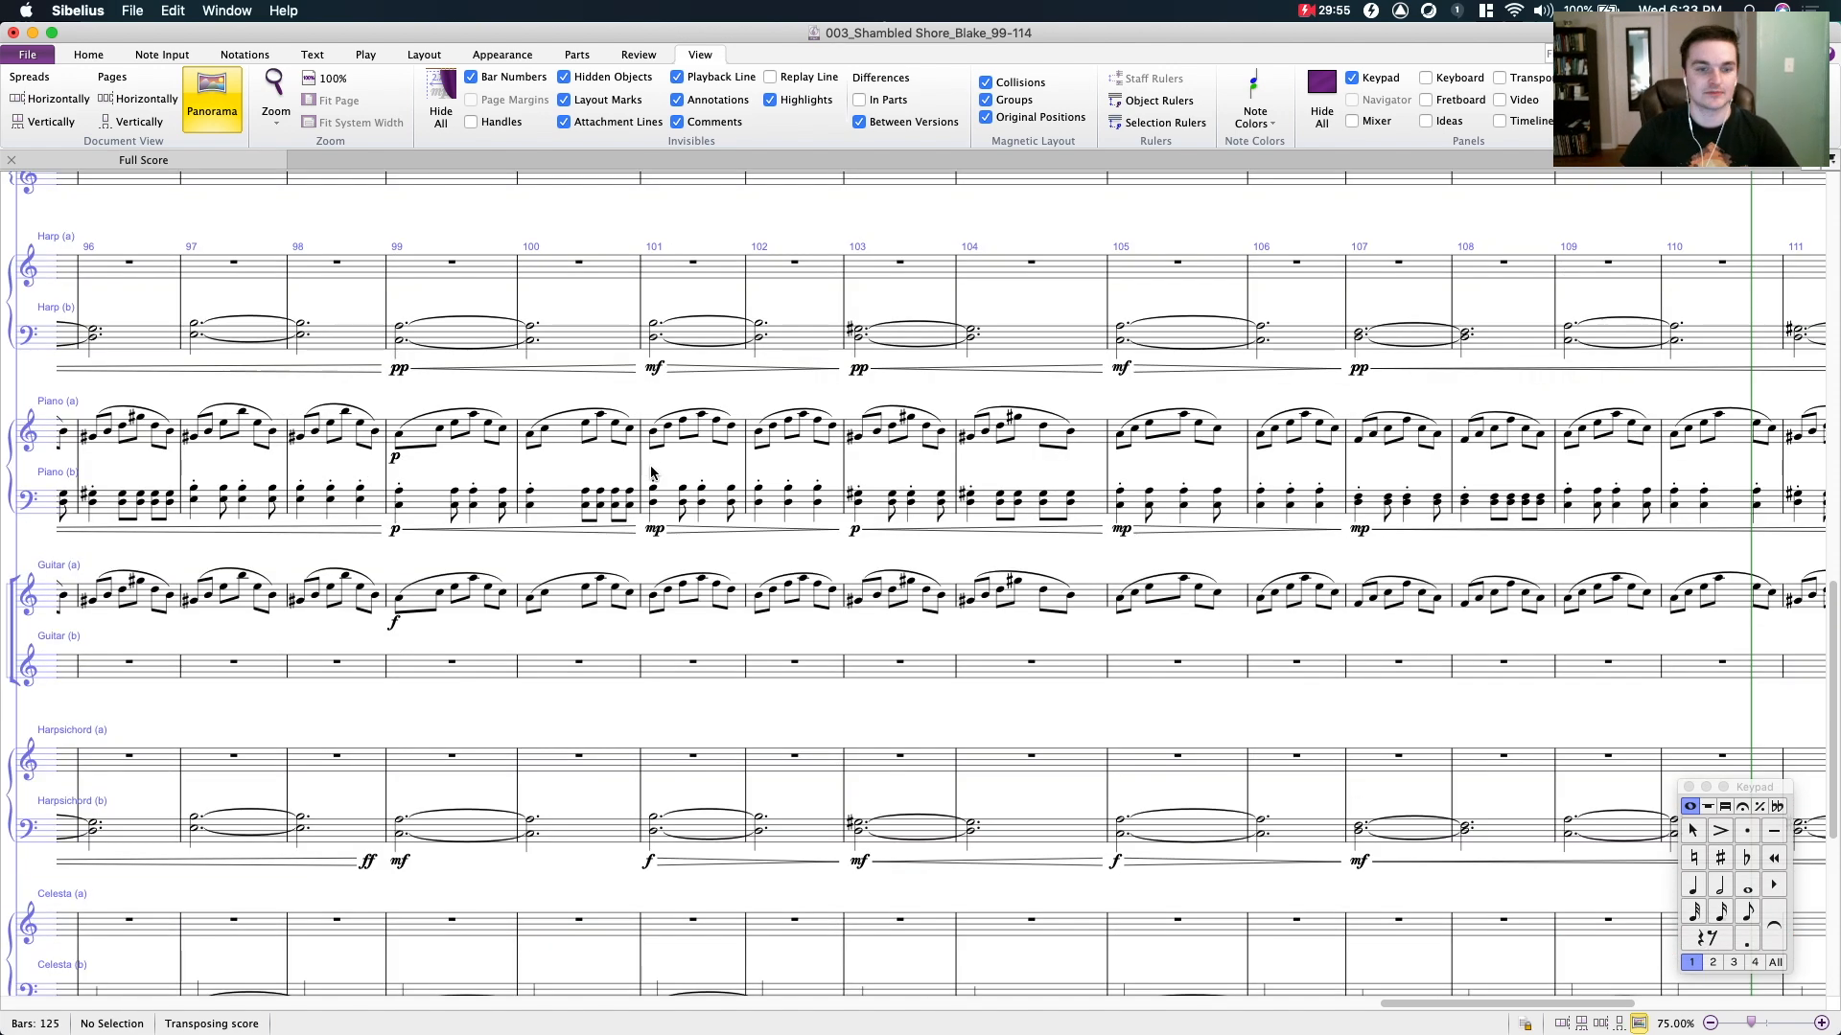
scroll(671, 475, up, 8)
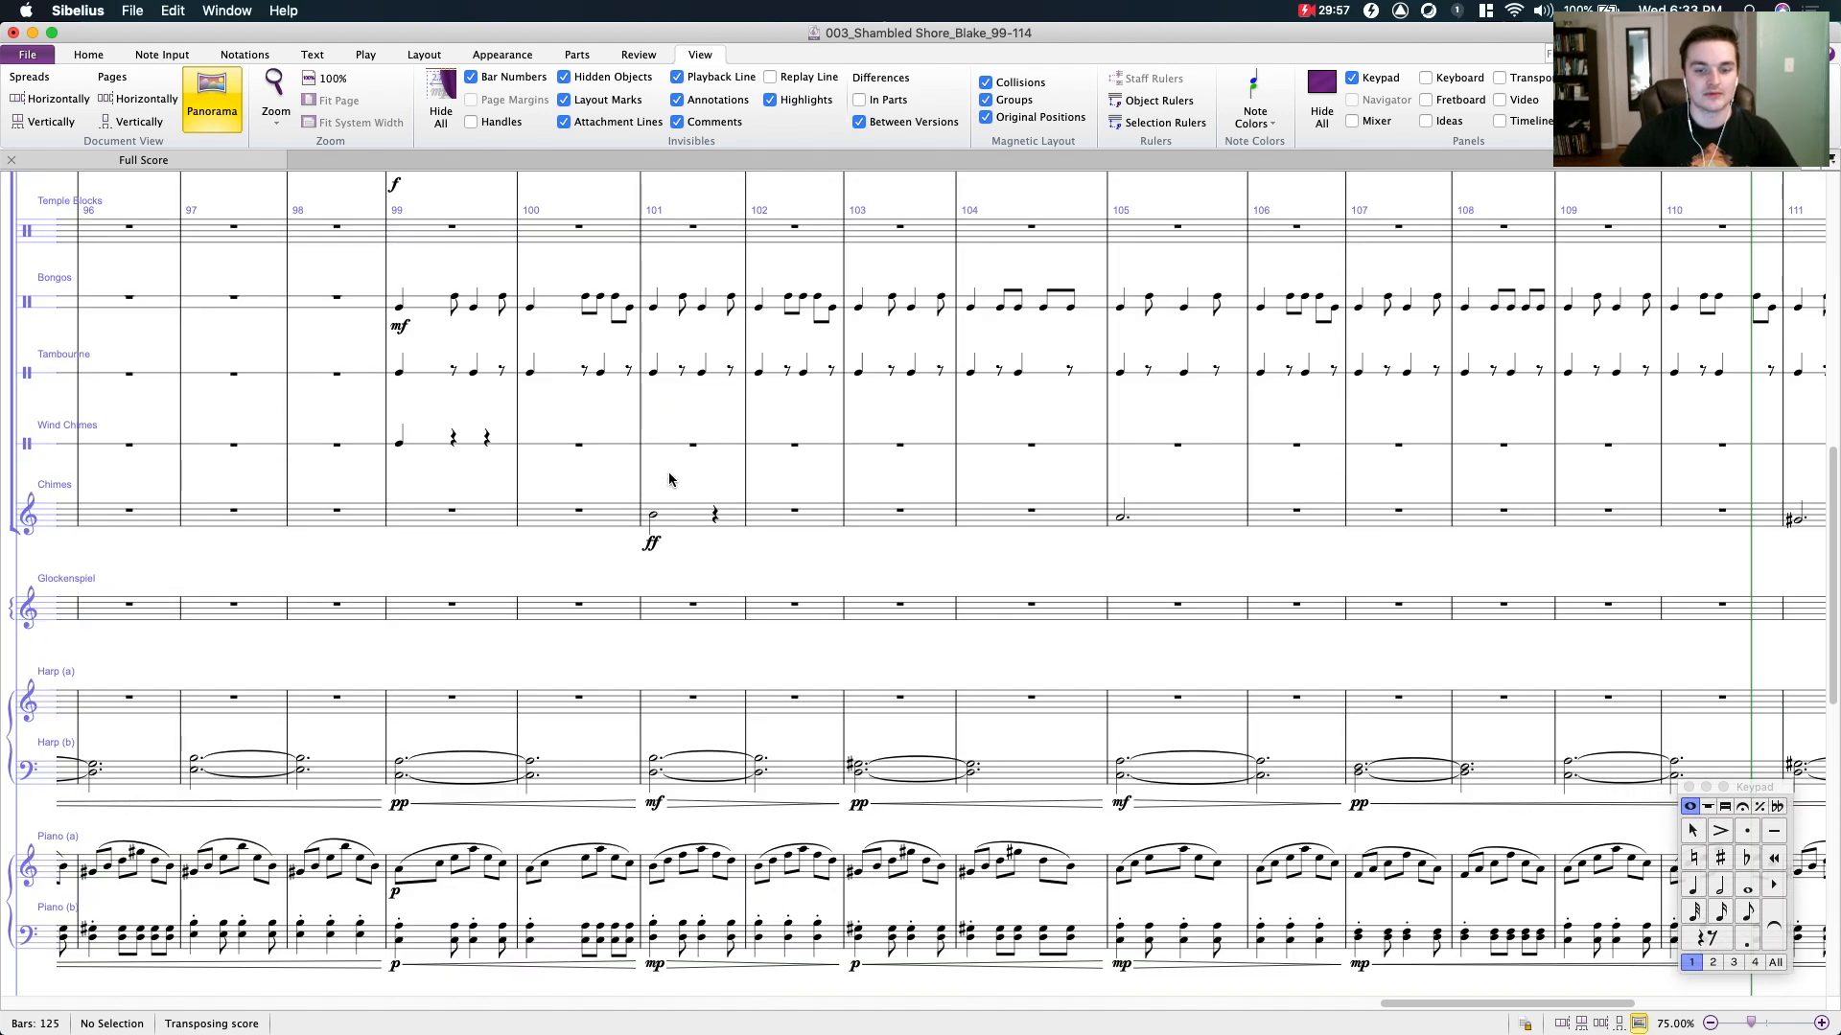
scroll(681, 476, down, 15)
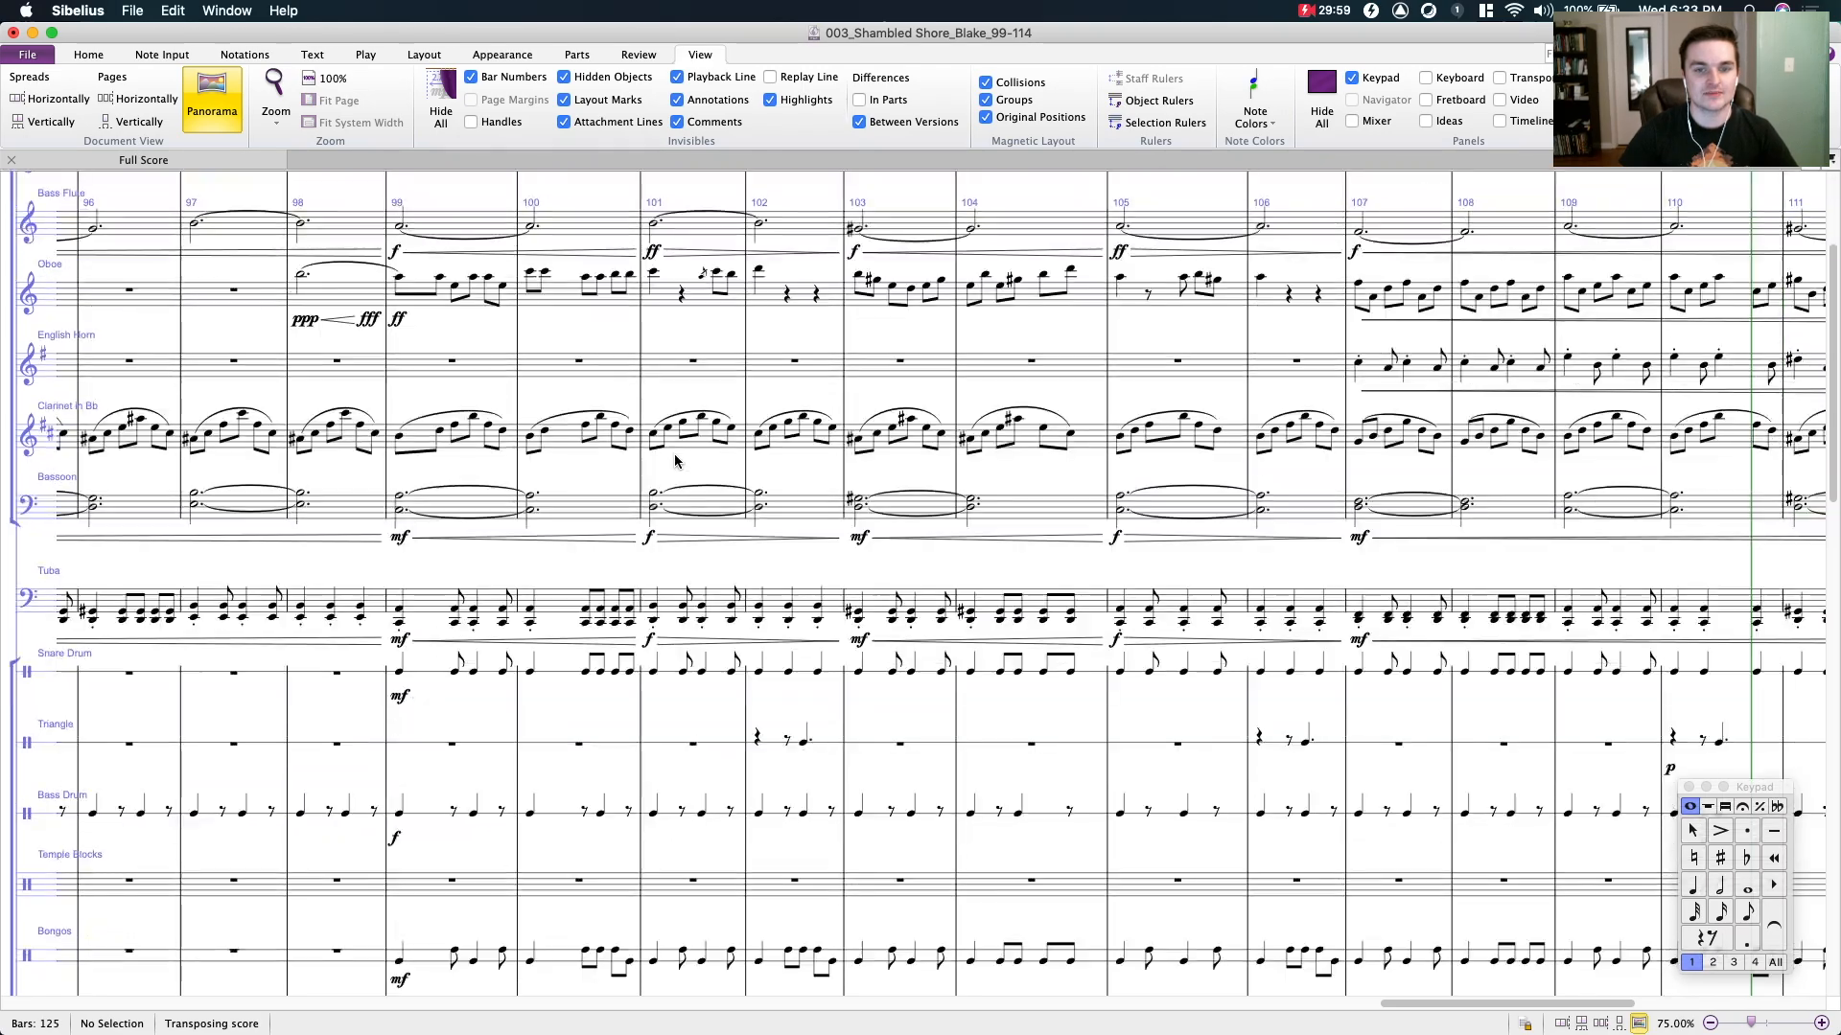
scroll(692, 480, up, 2)
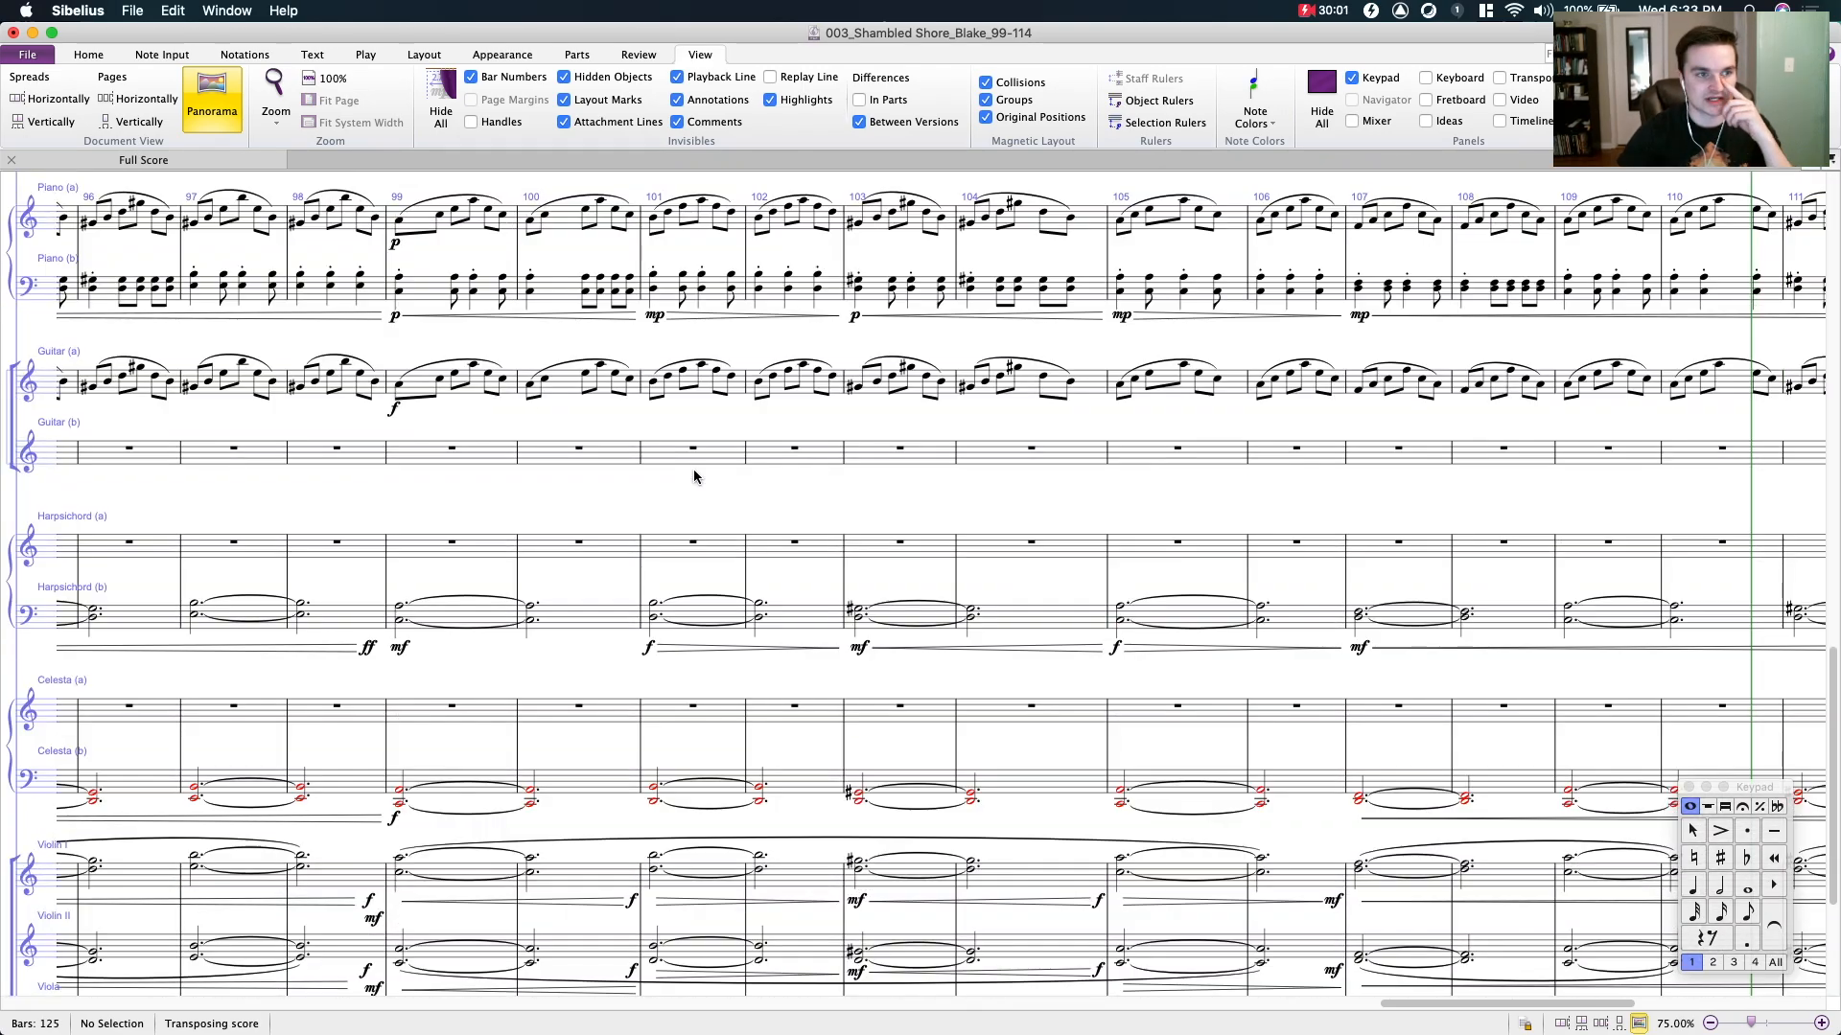
- Select the eighth-note figure in bar 102 of the guitar, piano and clarinet staves in turn for comparison, and clear the selection
click(784, 389)
scroll(791, 460, up, 4)
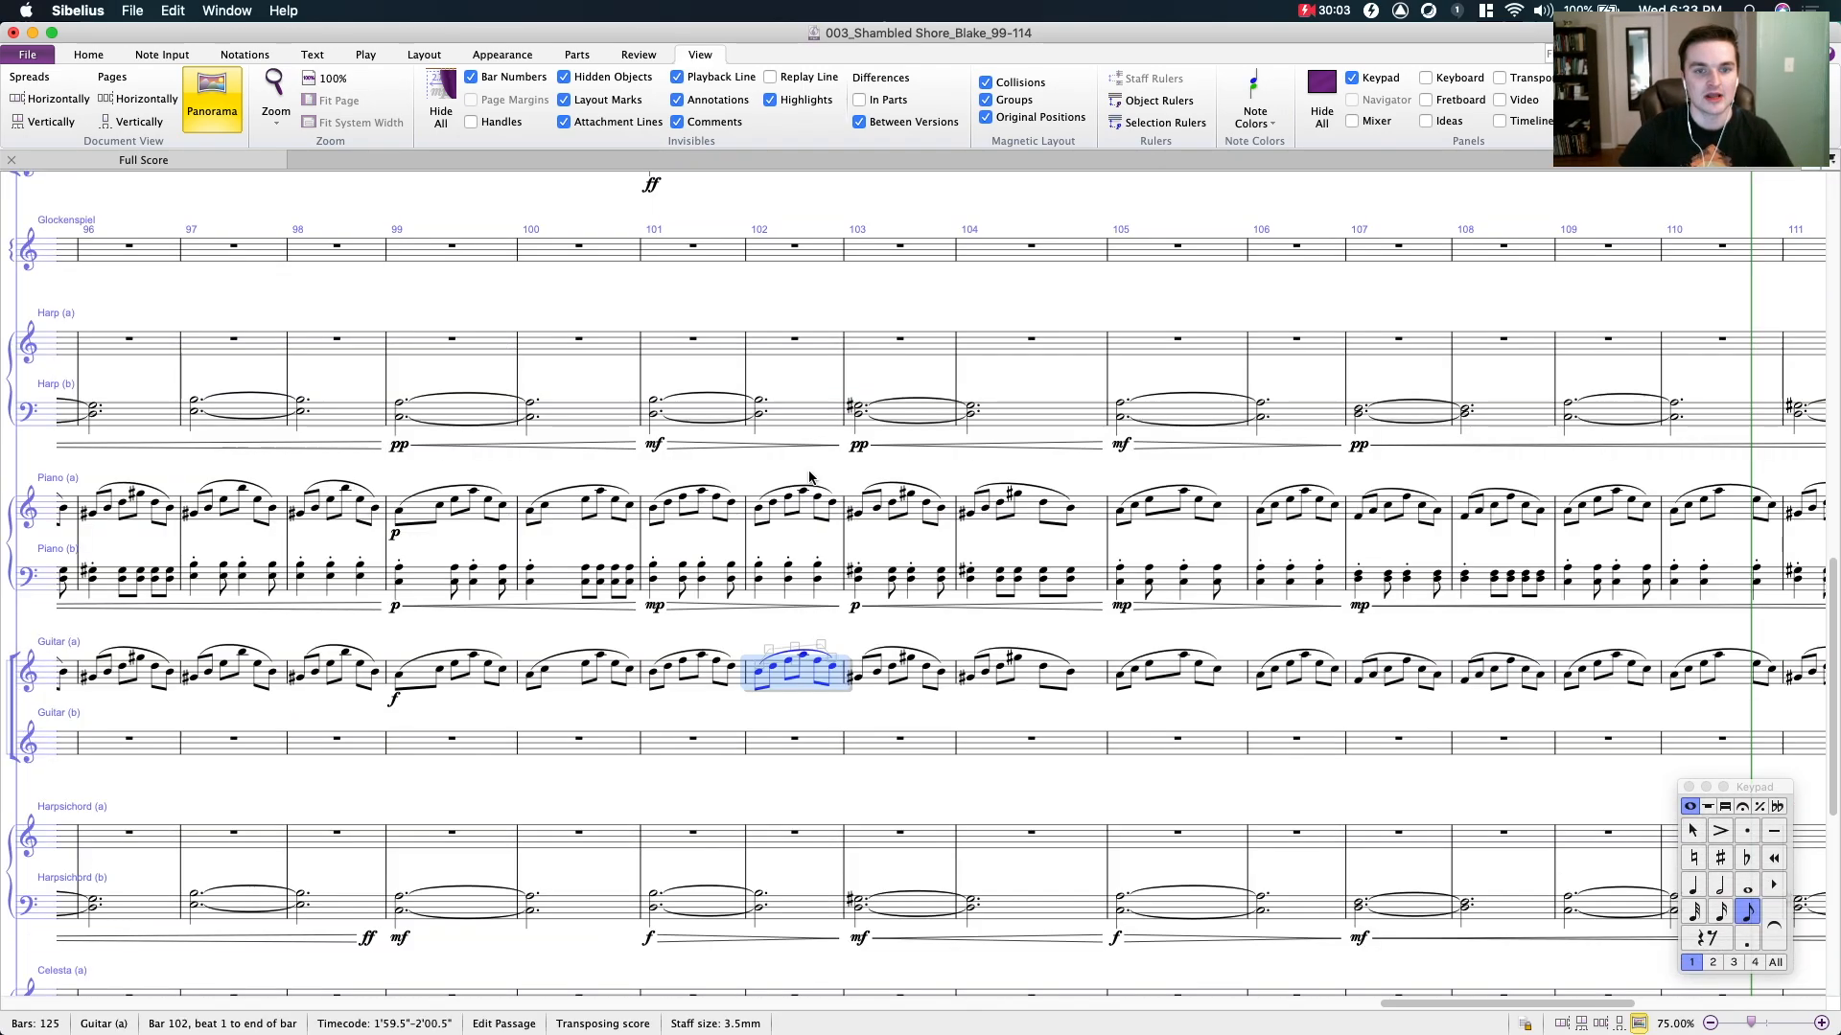
scroll(797, 513, up, 6)
scroll(796, 513, up, 3)
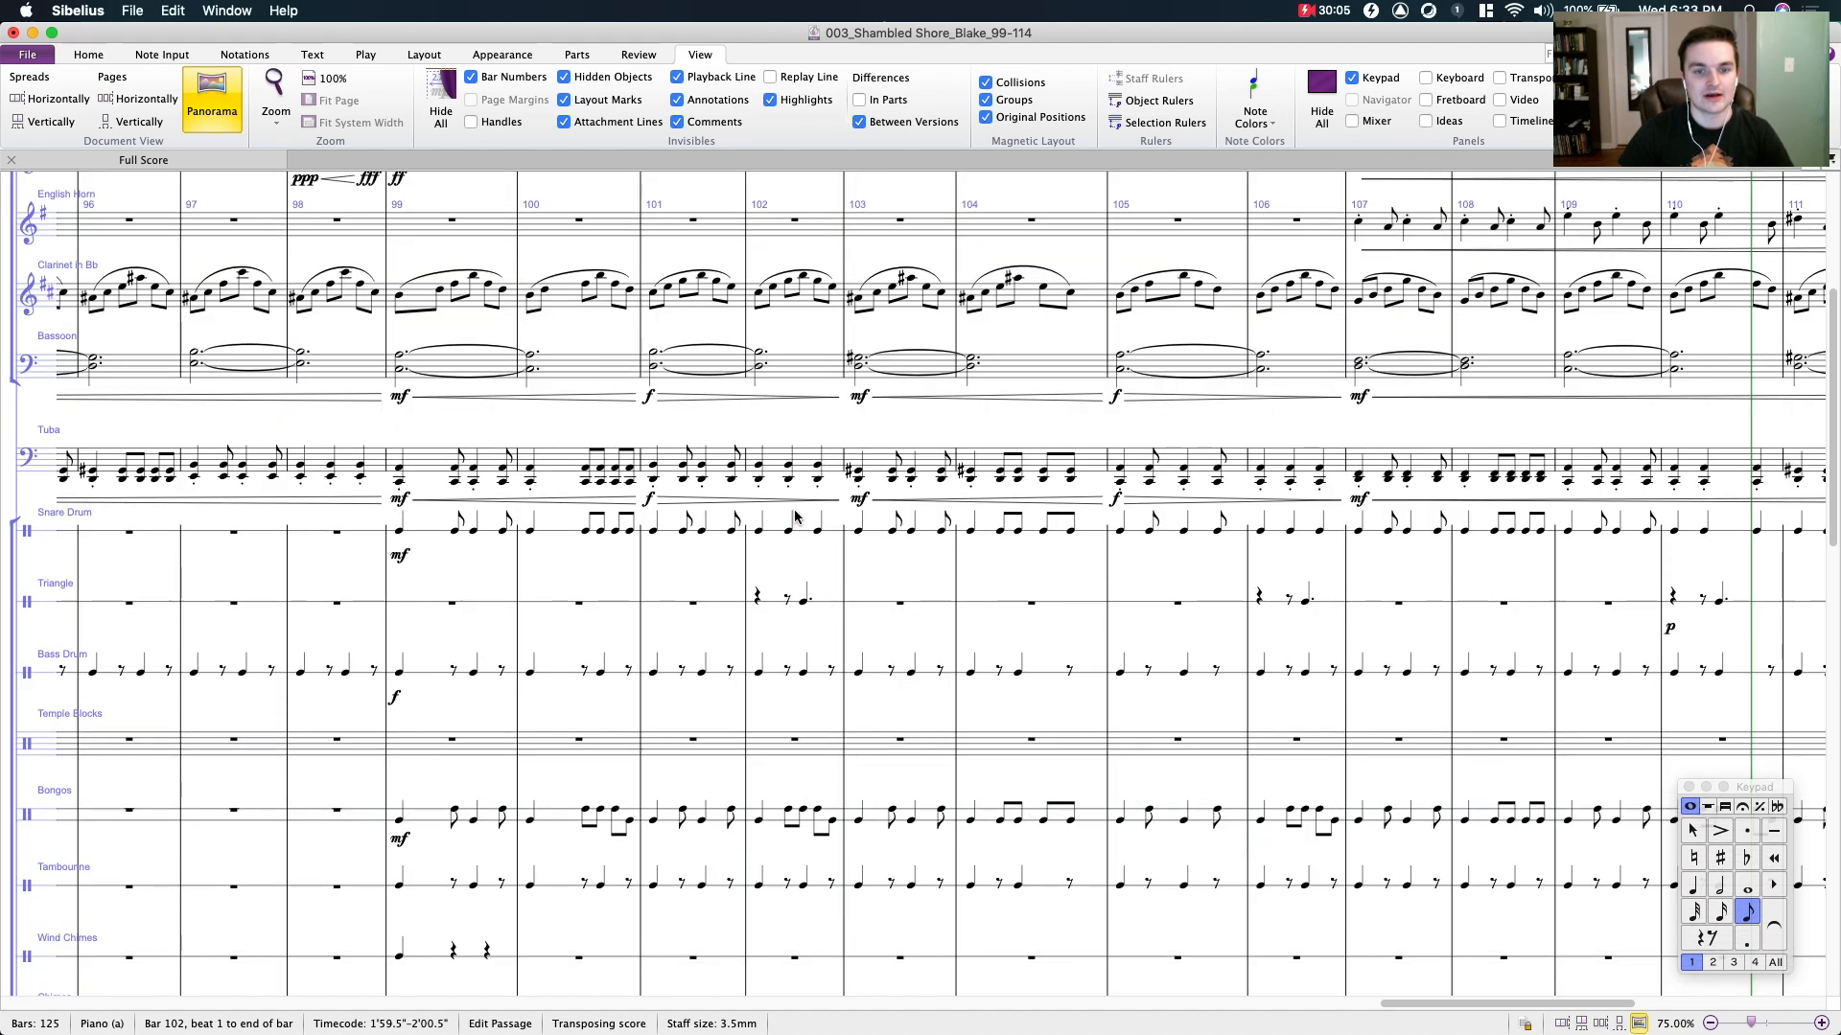
click(803, 299)
drag(816, 251, 860, 256)
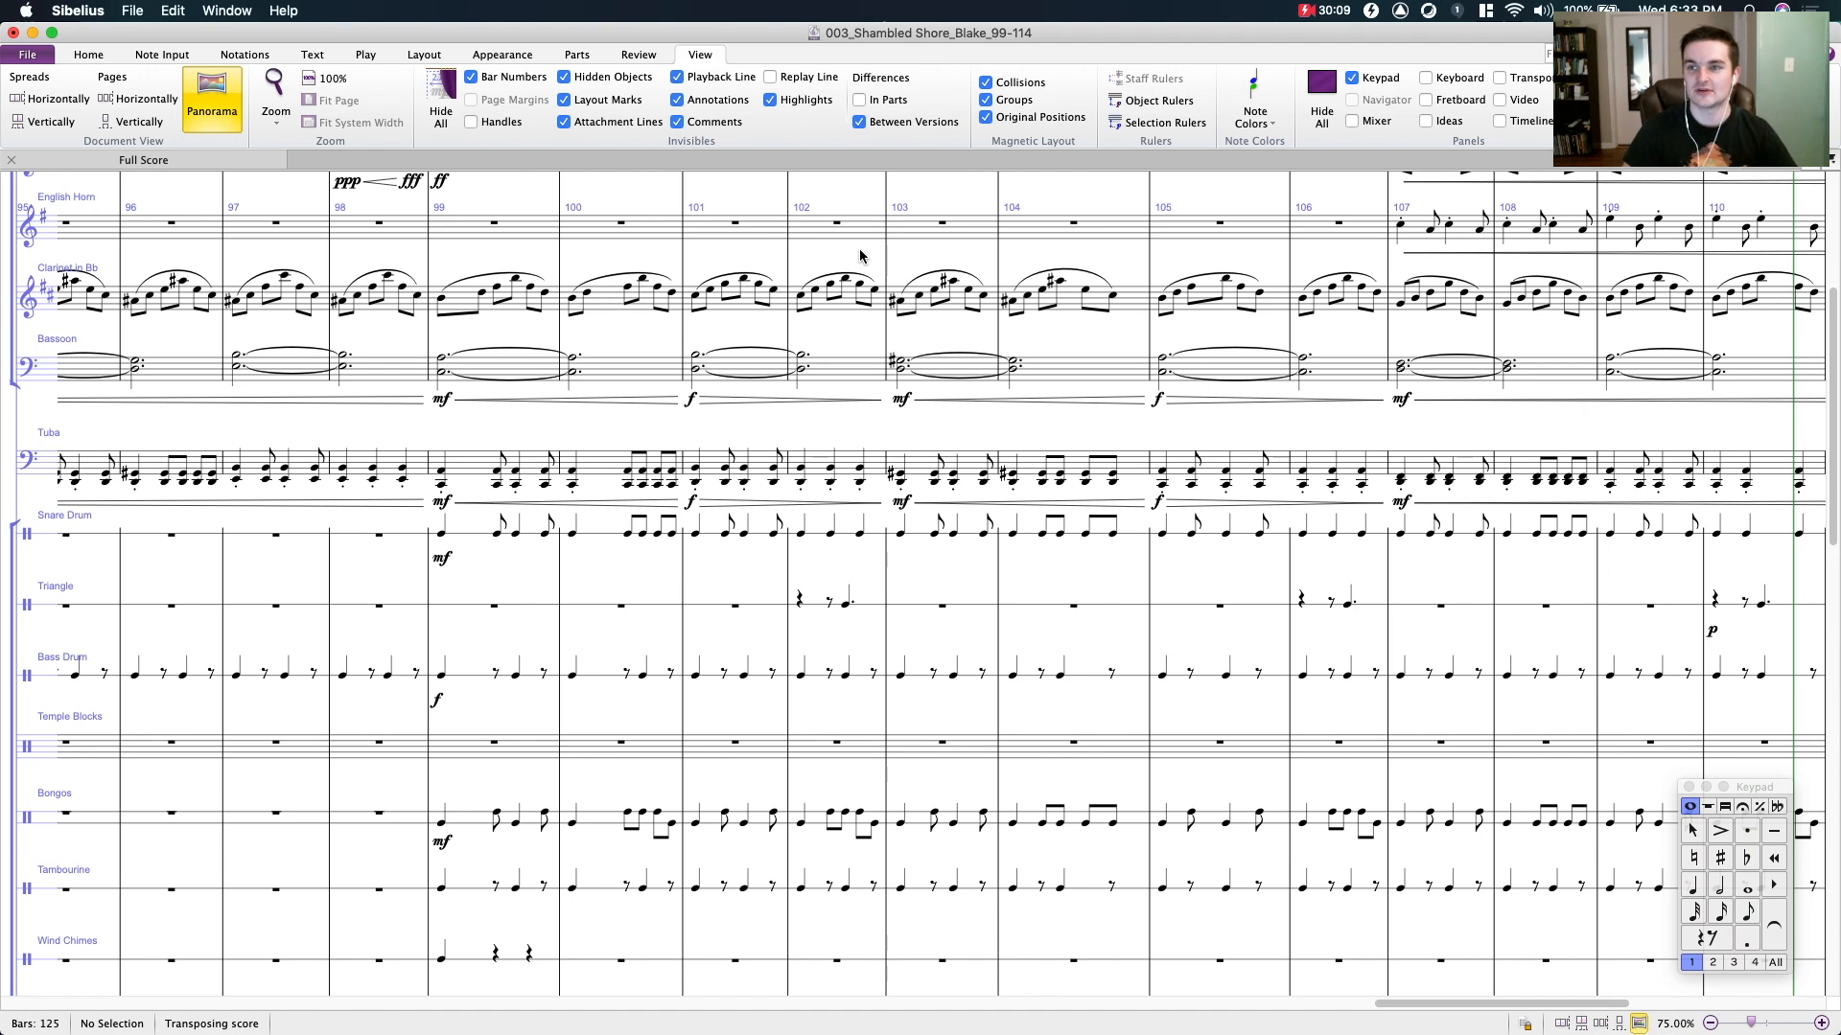
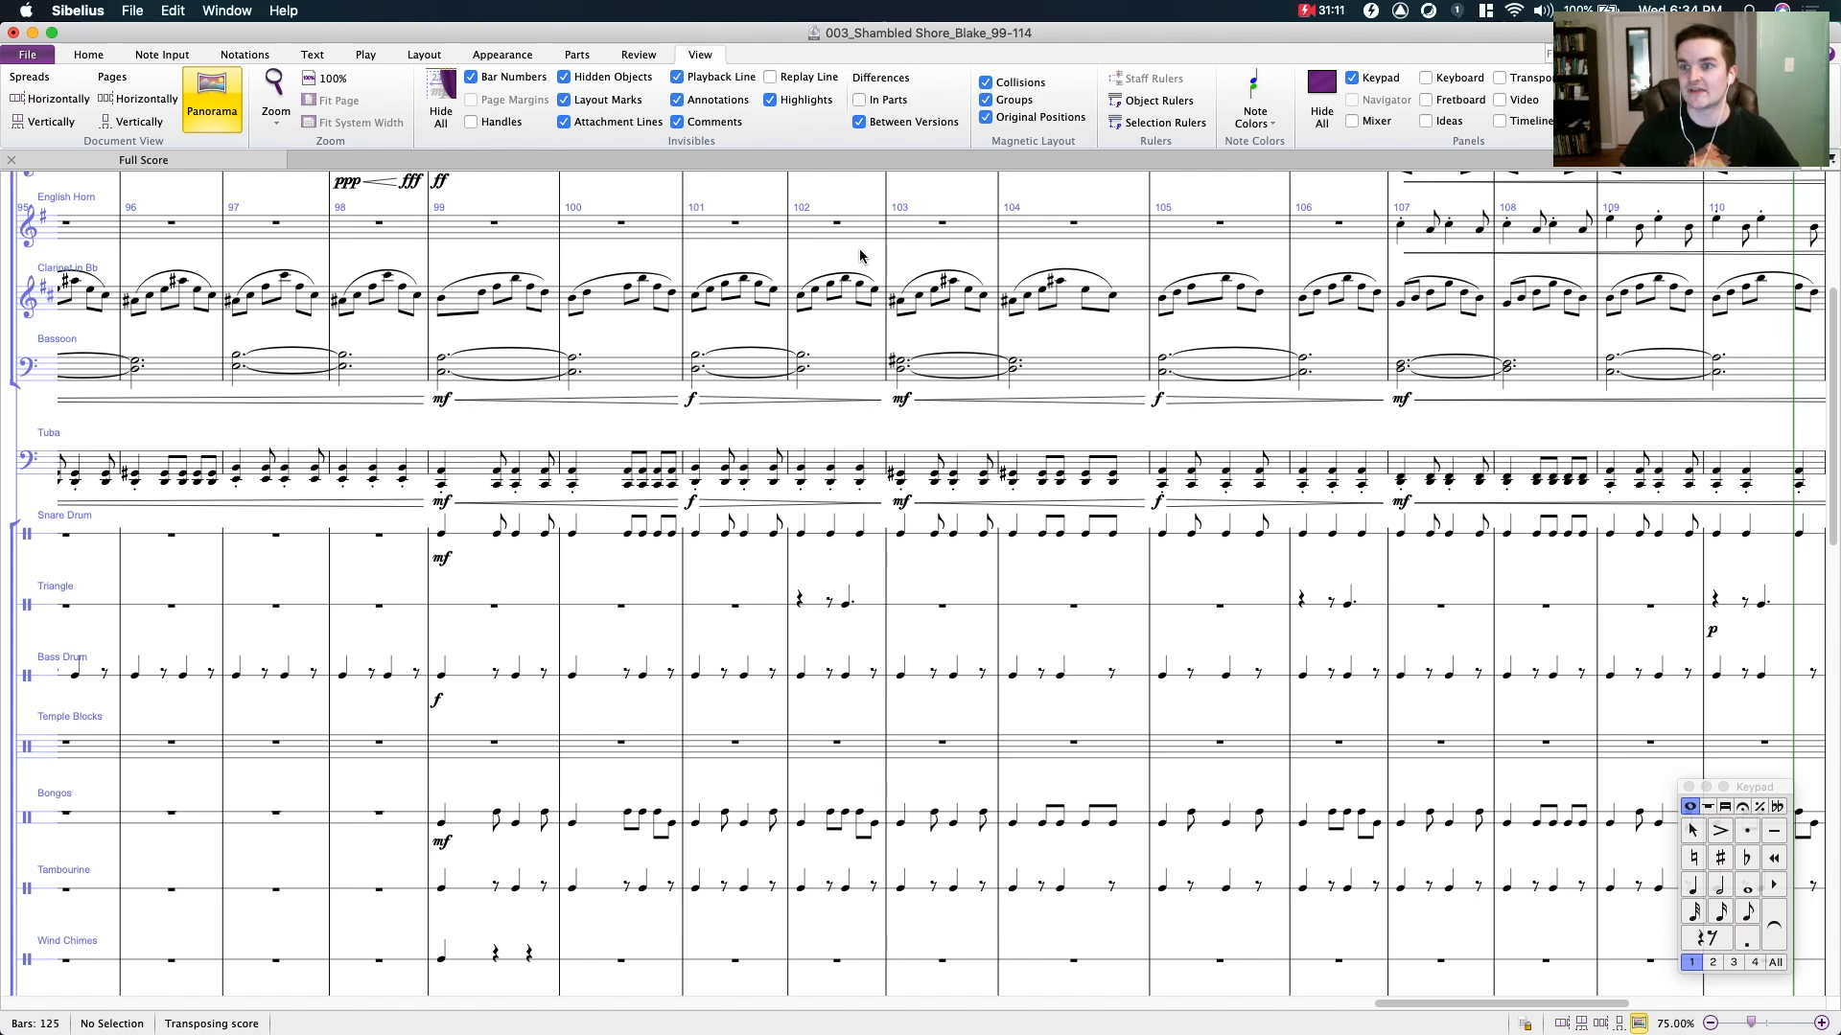
- Examine the percussion, harp, keyboard, guitar and string staves from bar 96 to bar 112
scroll(847, 365, down, 15)
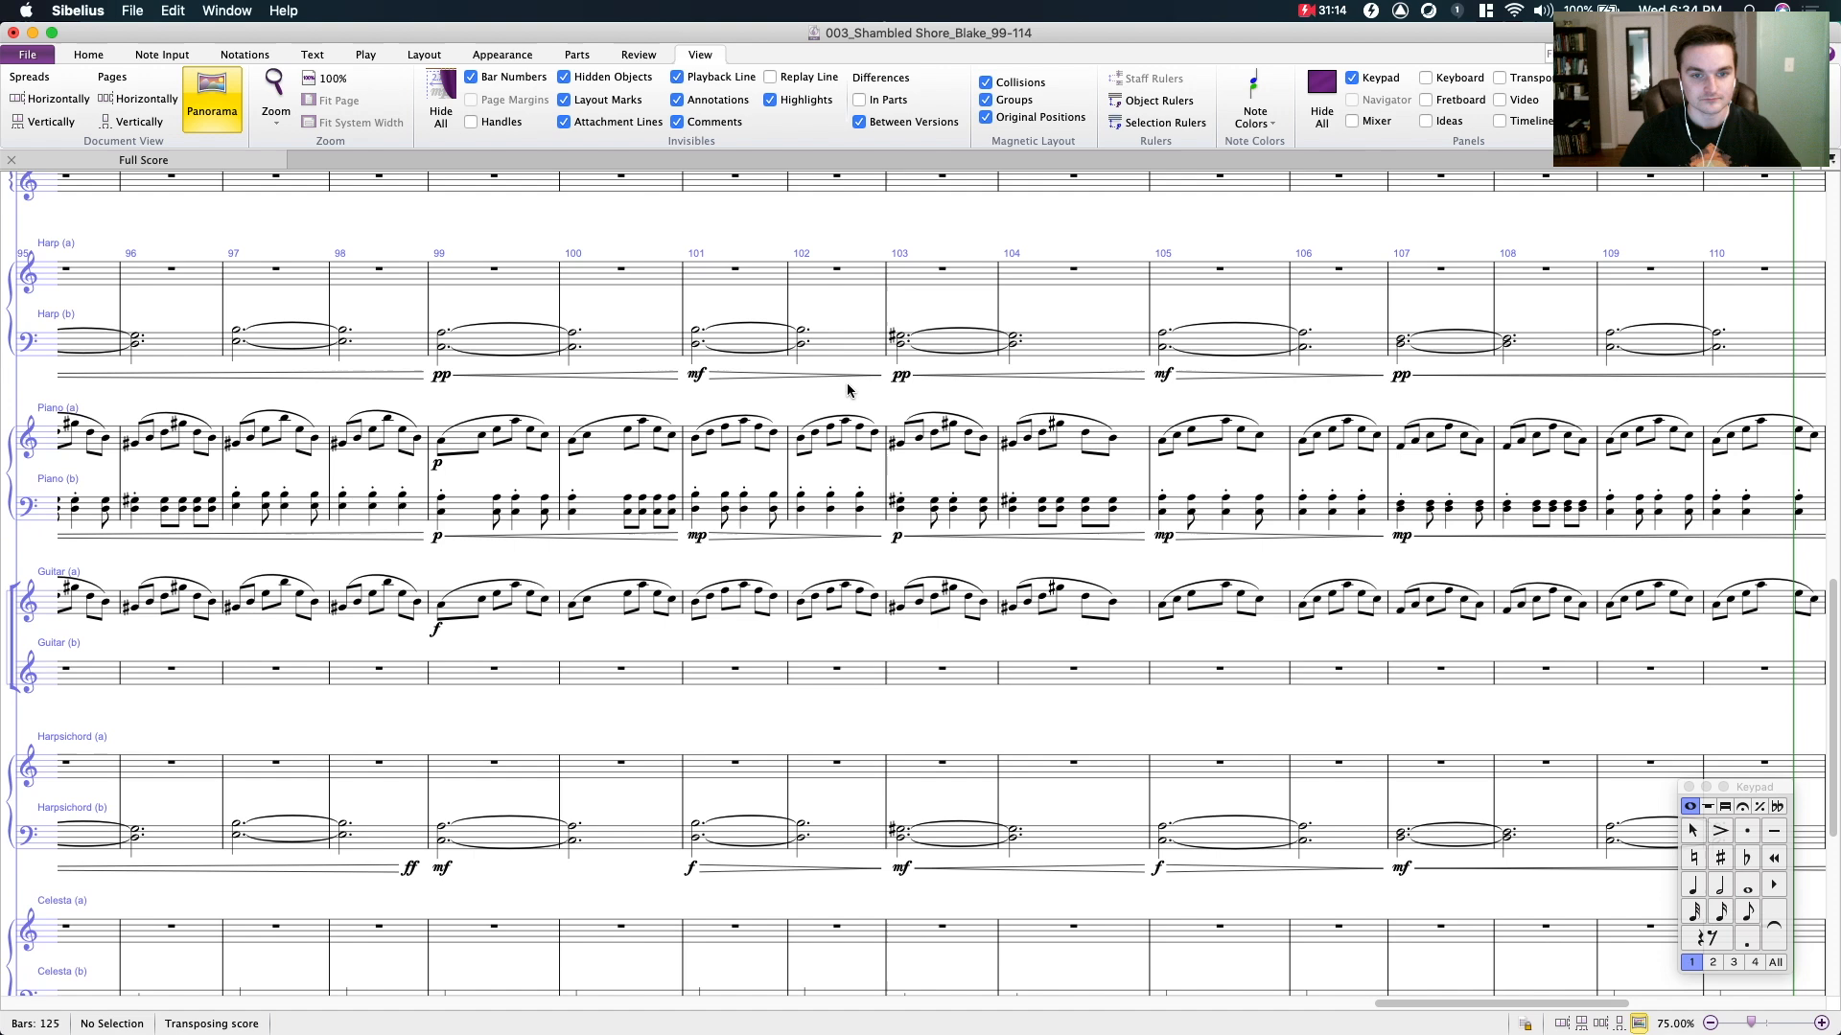
scroll(848, 391, down, 5)
drag(854, 432, 620, 244)
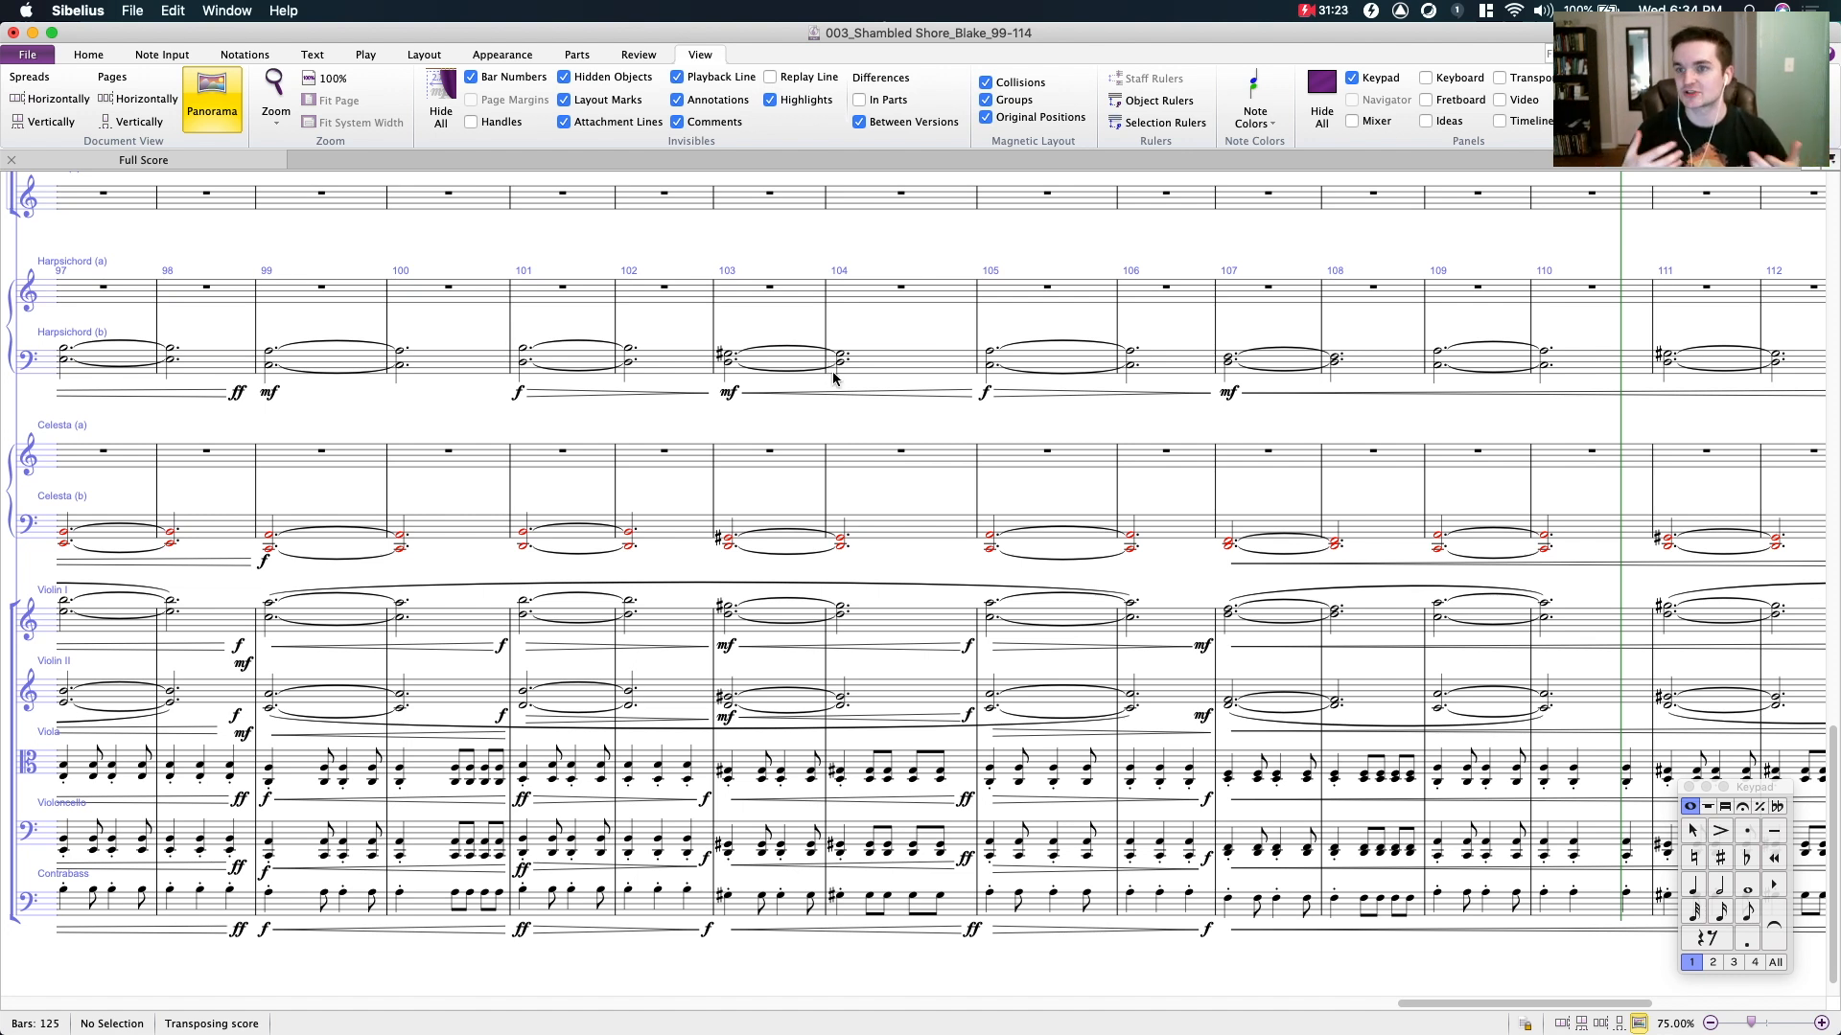
scroll(754, 399, up, 10)
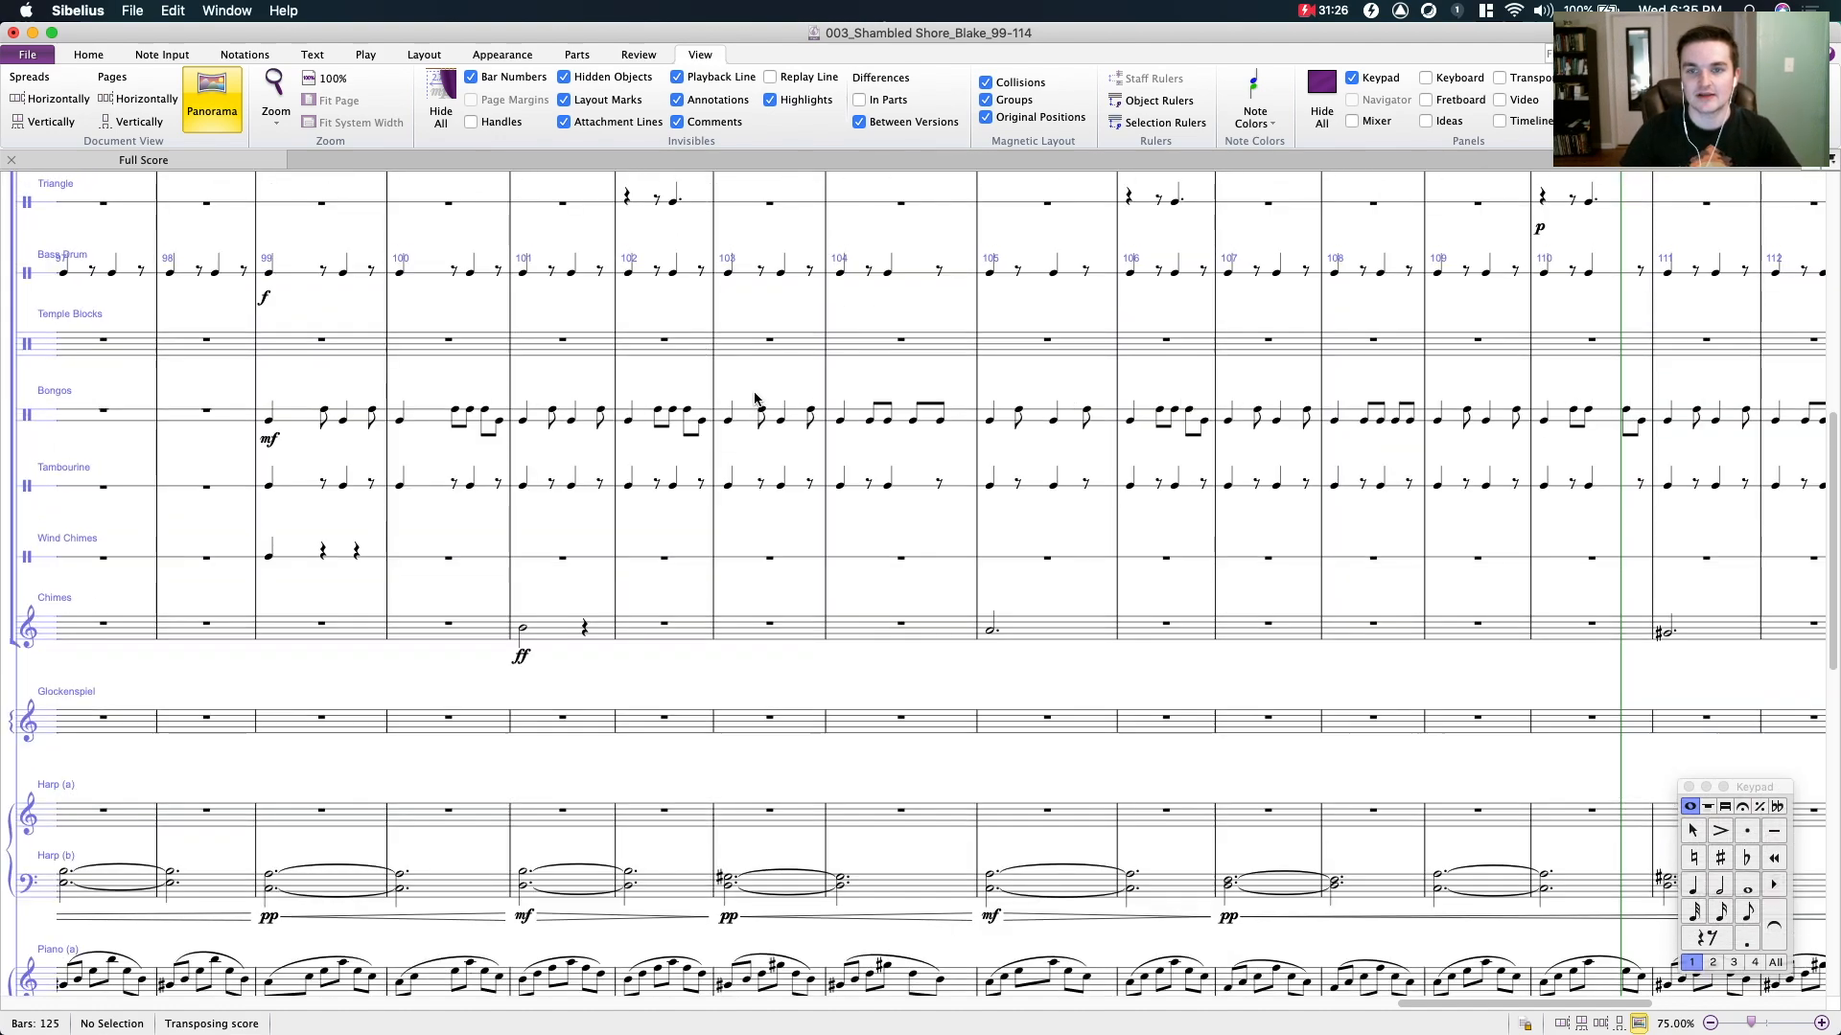
scroll(754, 398, up, 10)
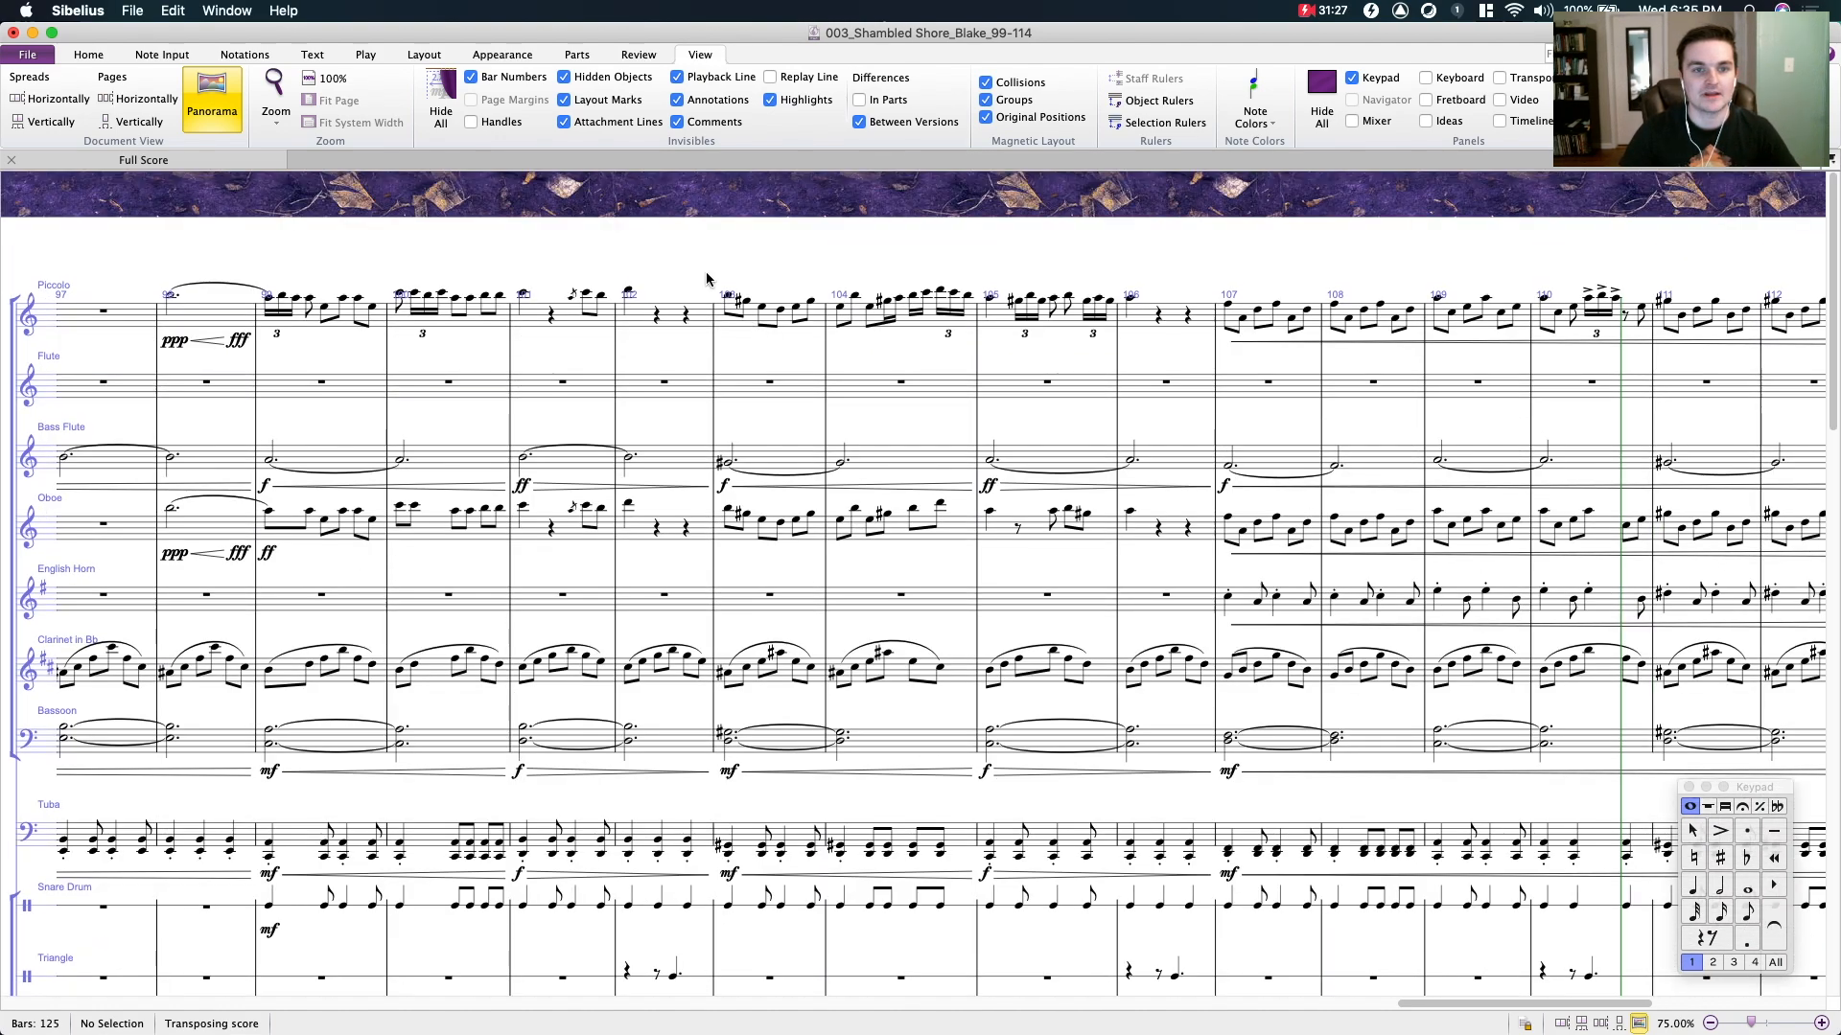
- Play back the passage from the first piccolo note of bar 99 through bar 114, and stop playback
click(555, 246)
drag(555, 247, 359, 225)
click(372, 264)
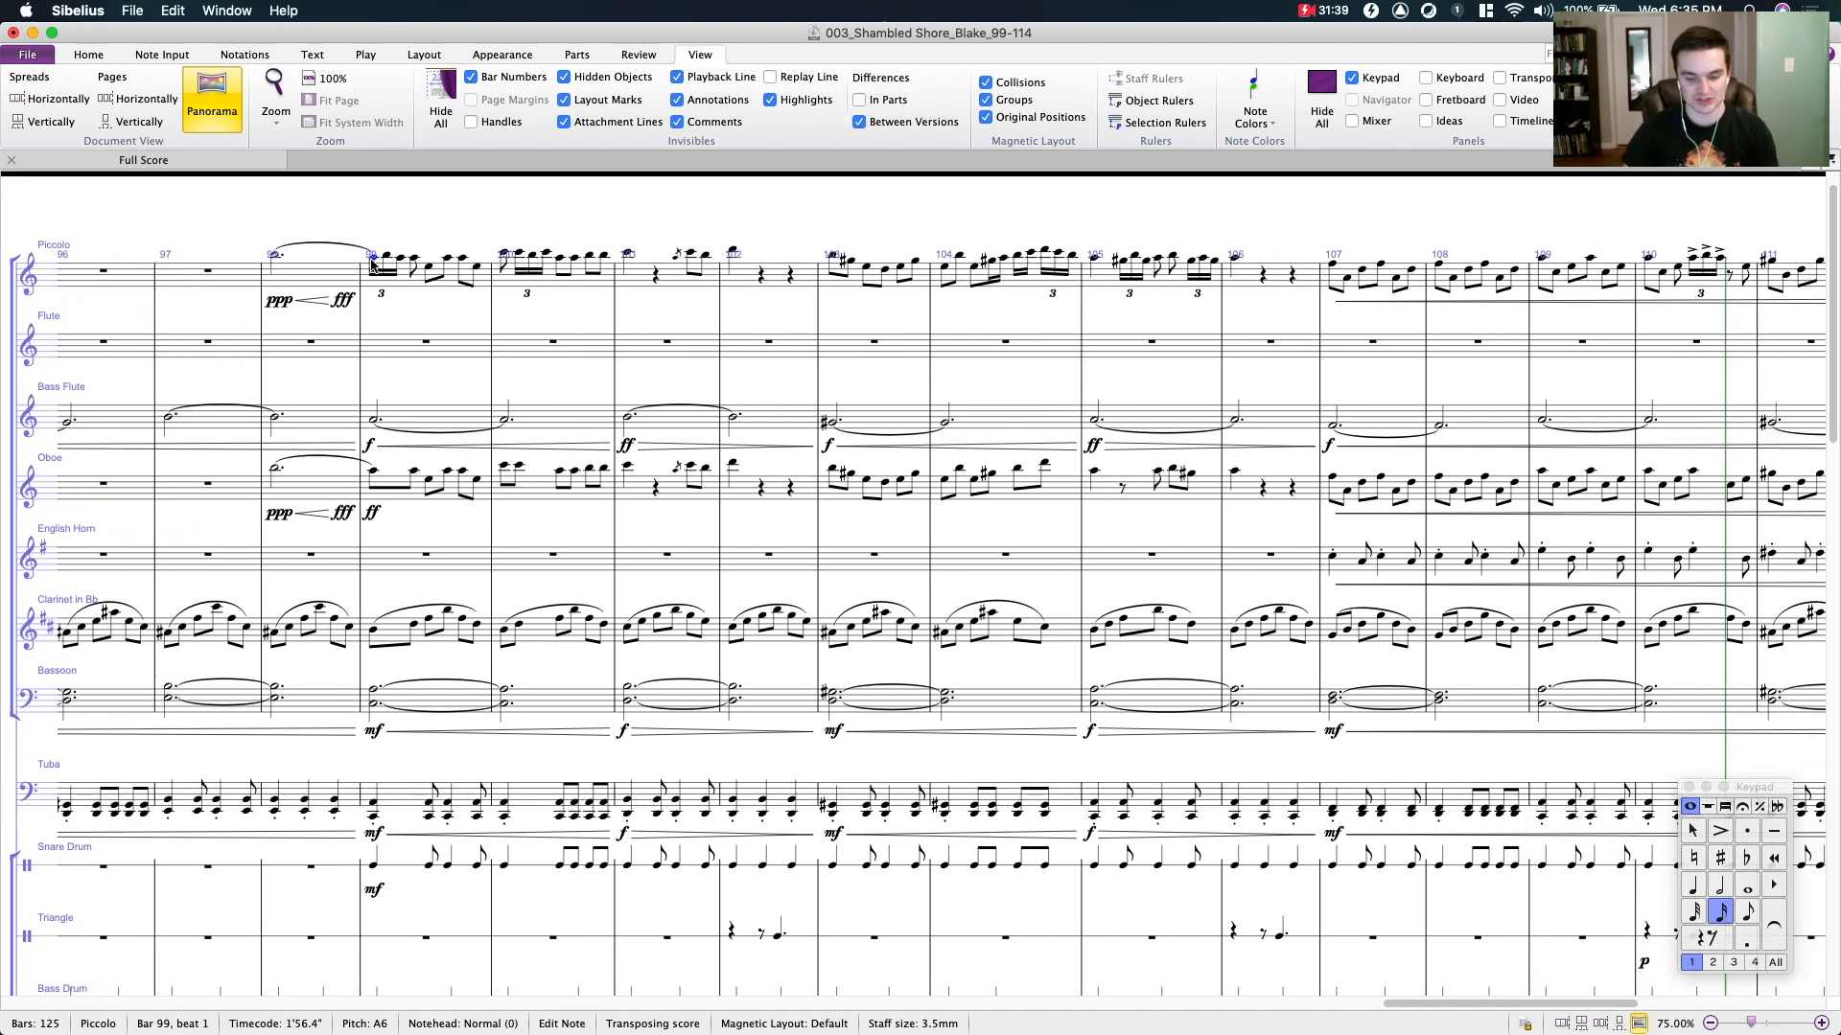
key(super+minus)
key(super+minus)
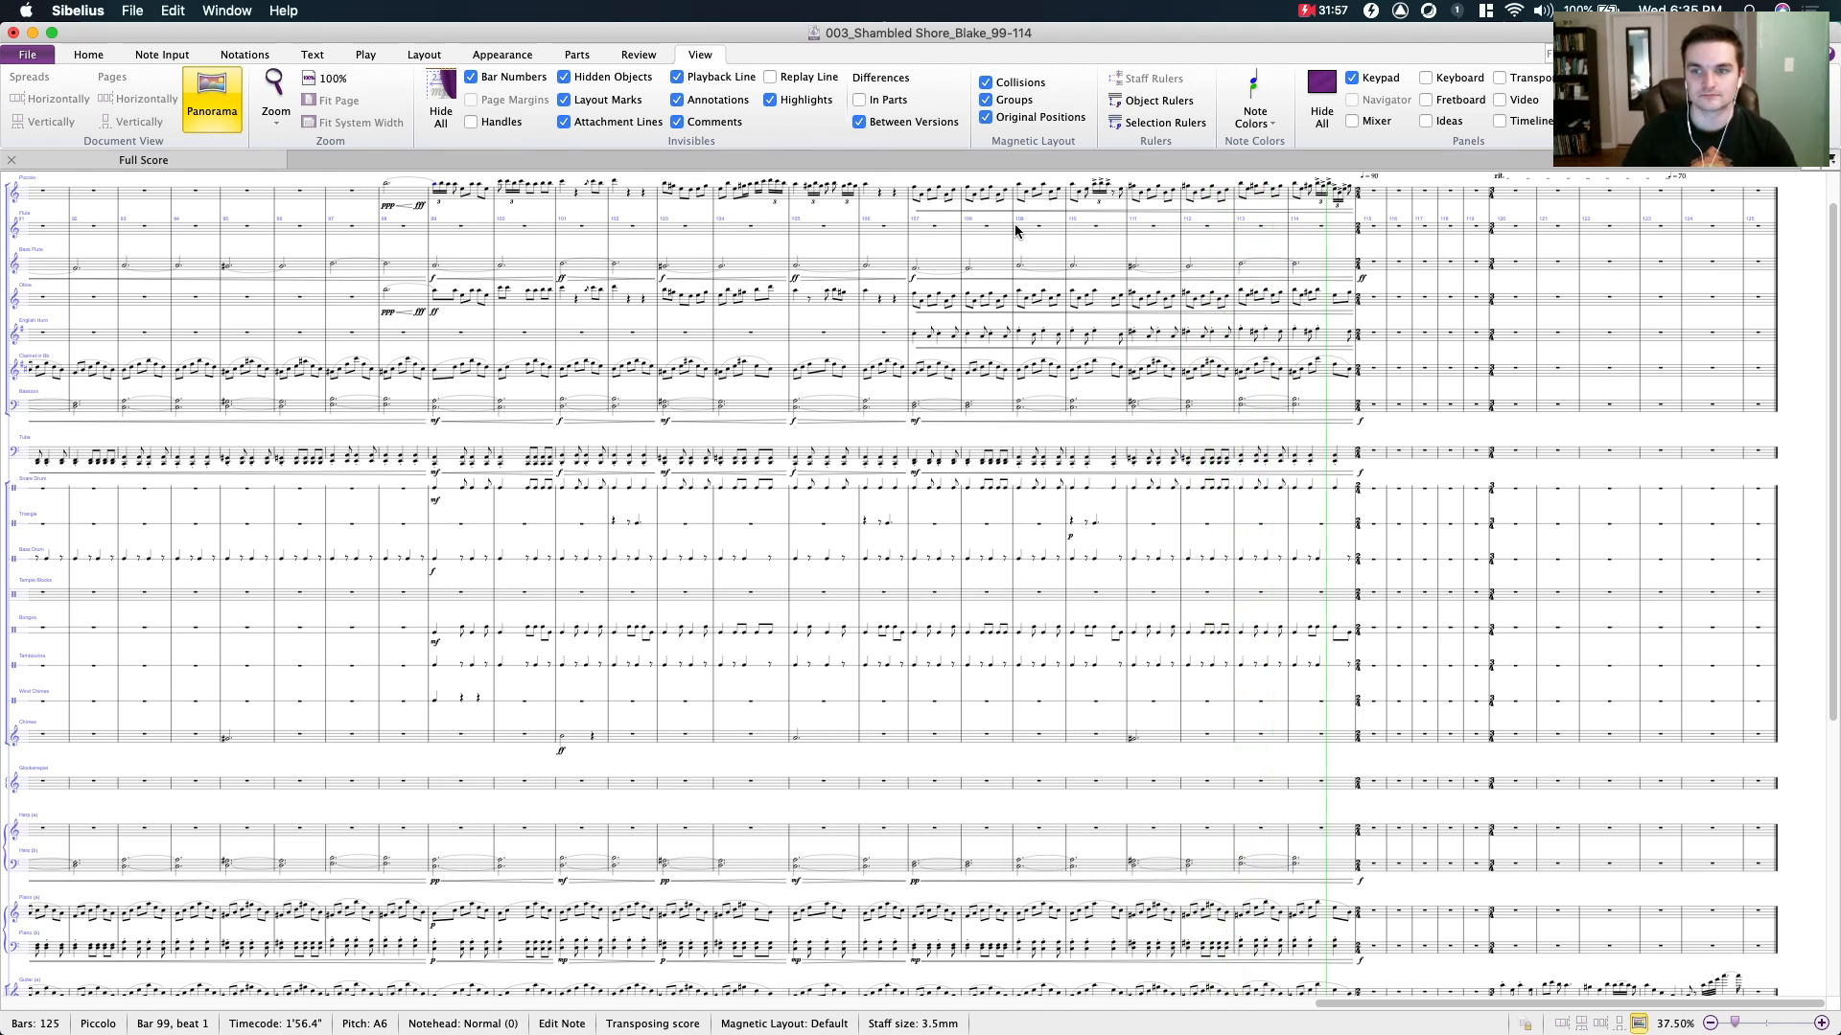
key(space)
- Select the hairpin starting in bar 107 of the lower harpsichord staff to inspect its dynamics closely, and clear the selection
scroll(1132, 248, down, 5)
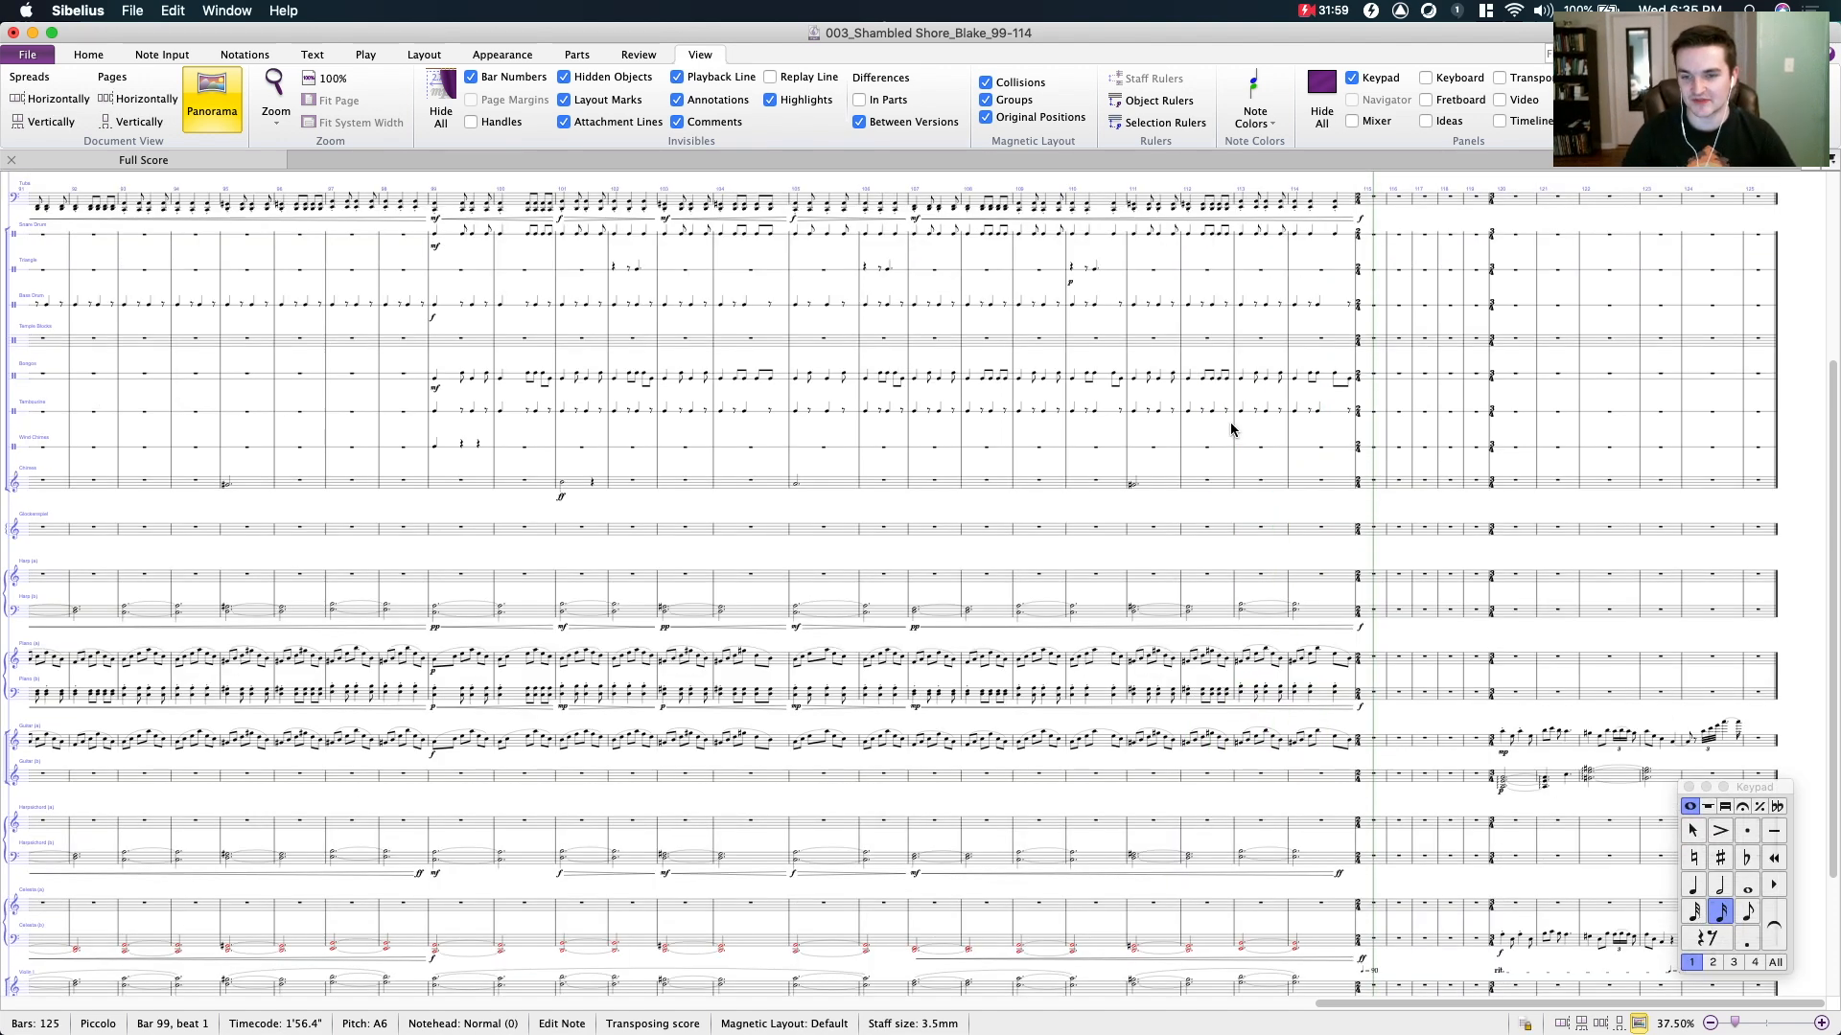
scroll(1233, 576, down, 4)
click(1220, 686)
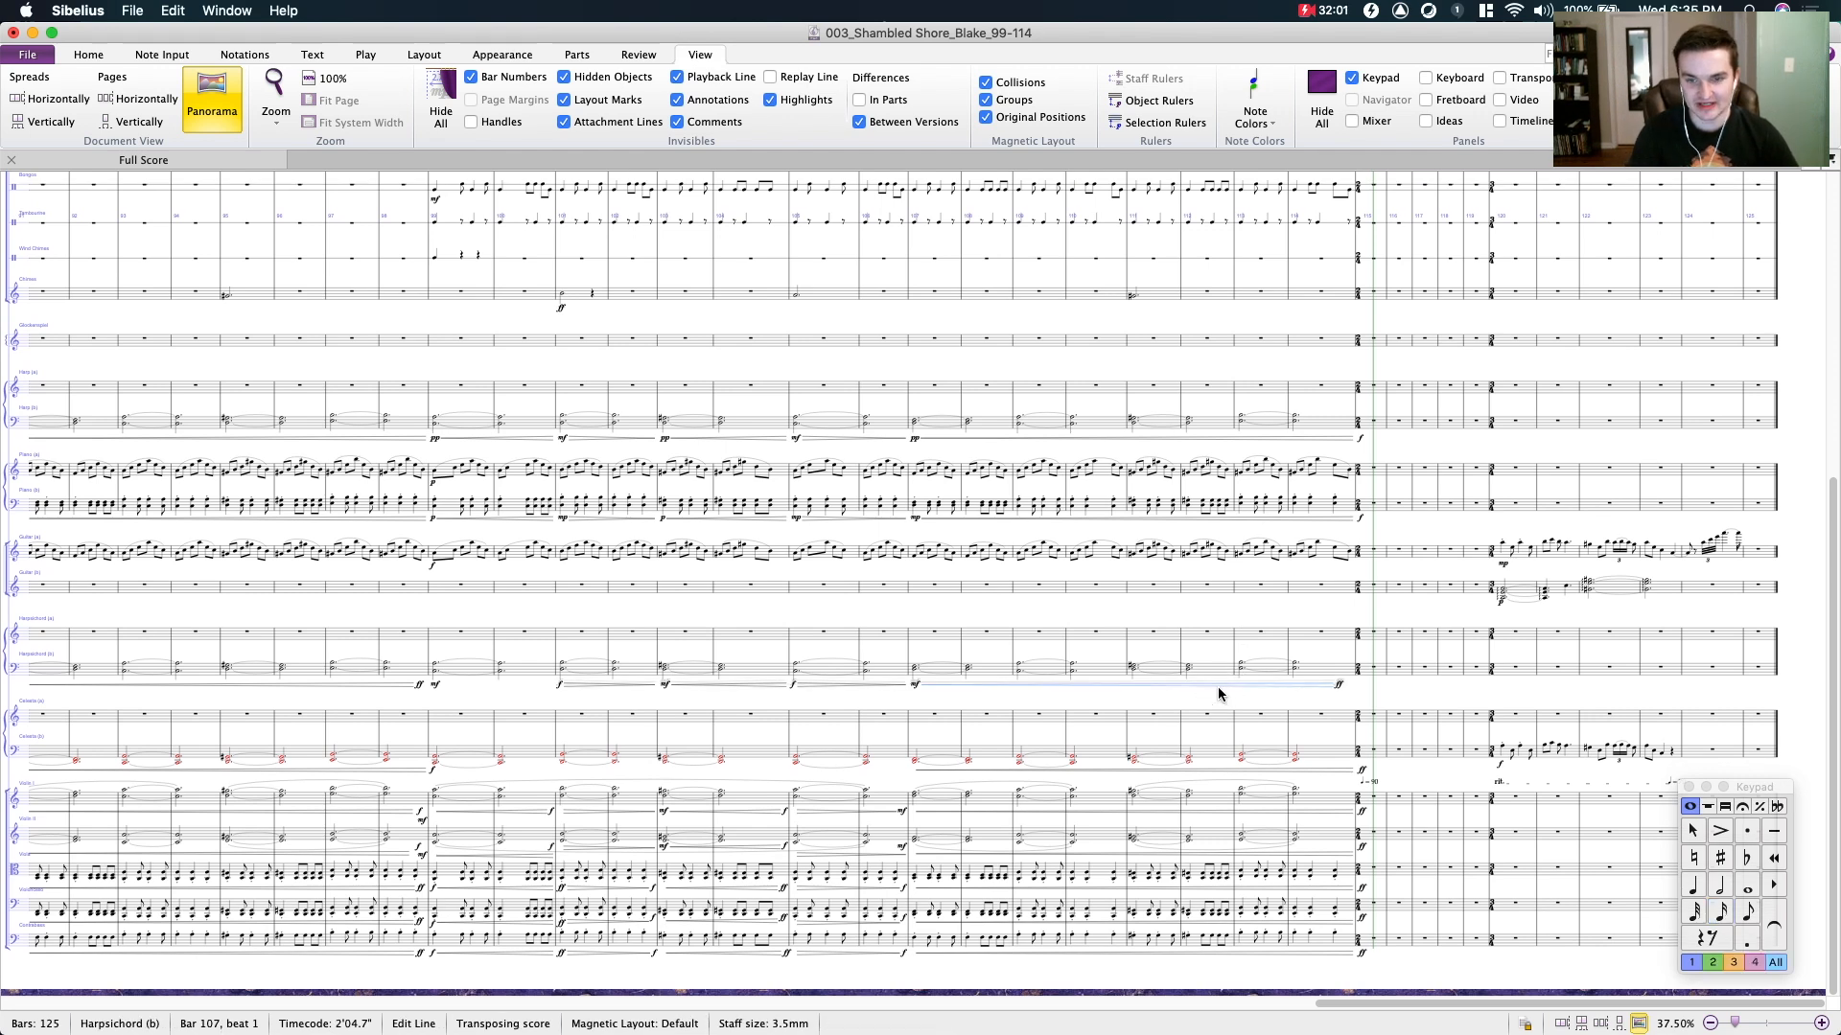
scroll(1218, 691, up, 5)
drag(1136, 716, 1011, 715)
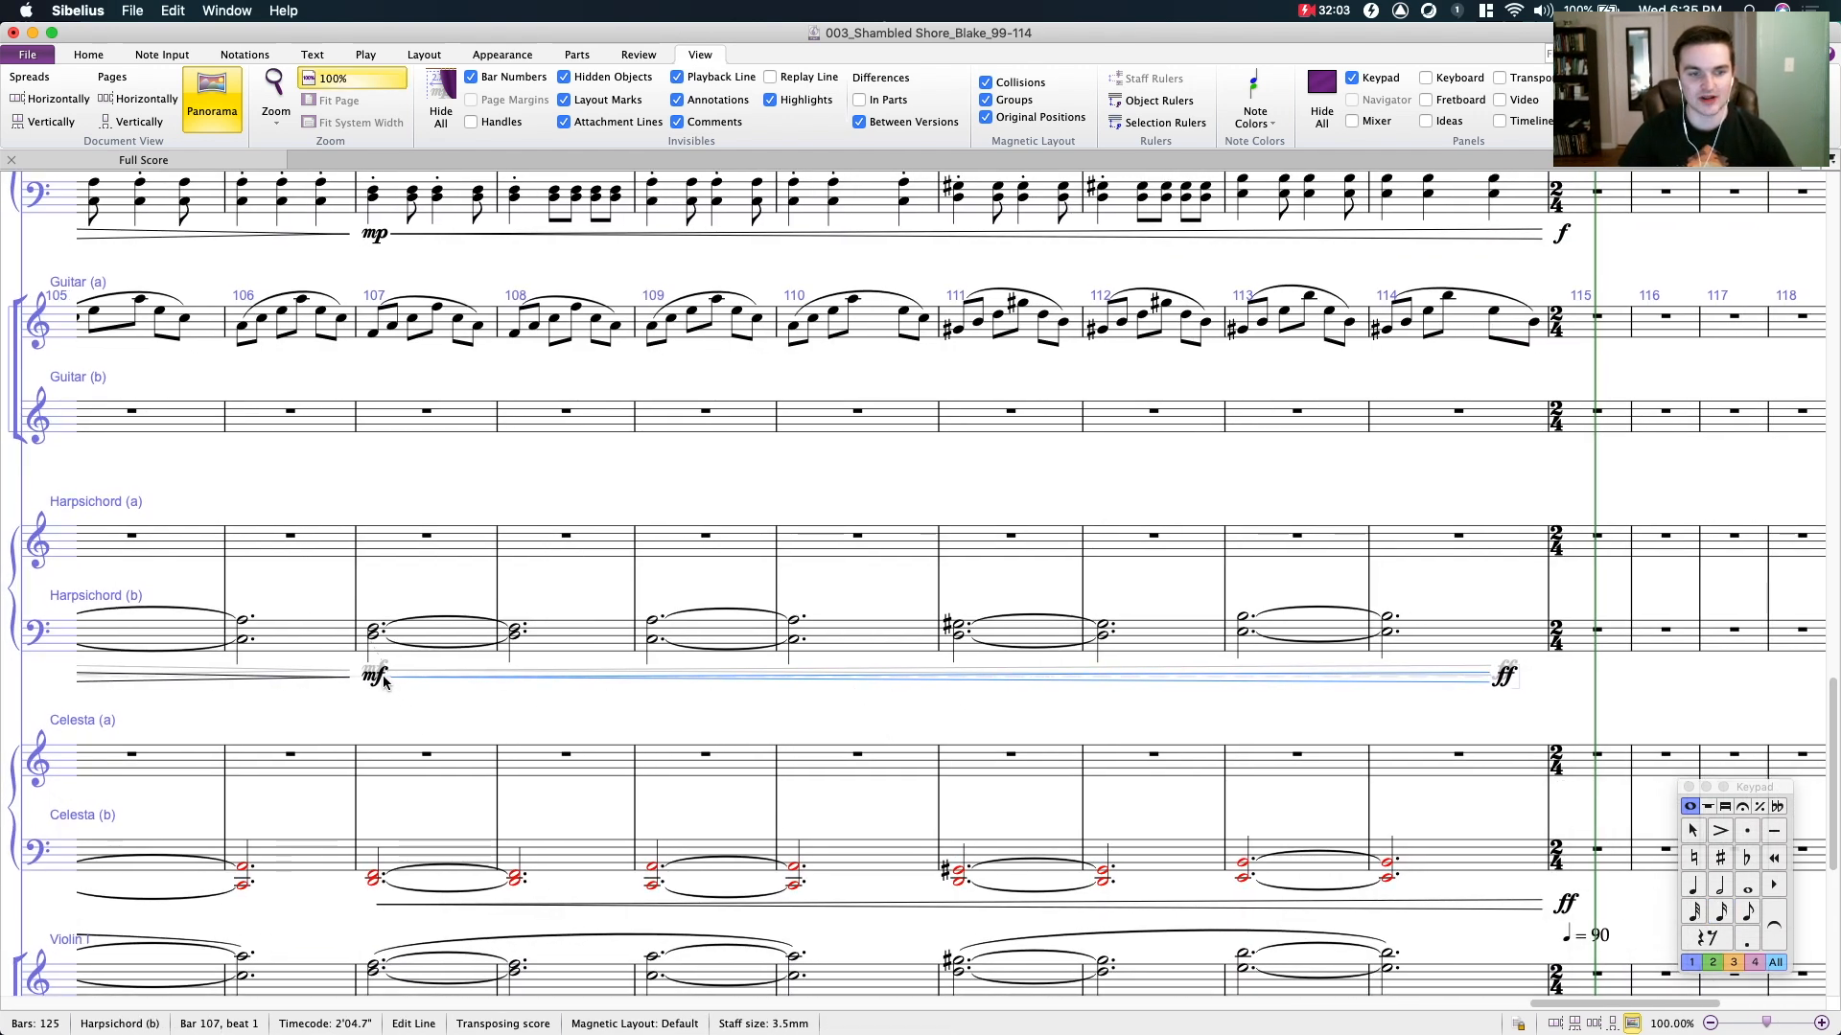
click(429, 697)
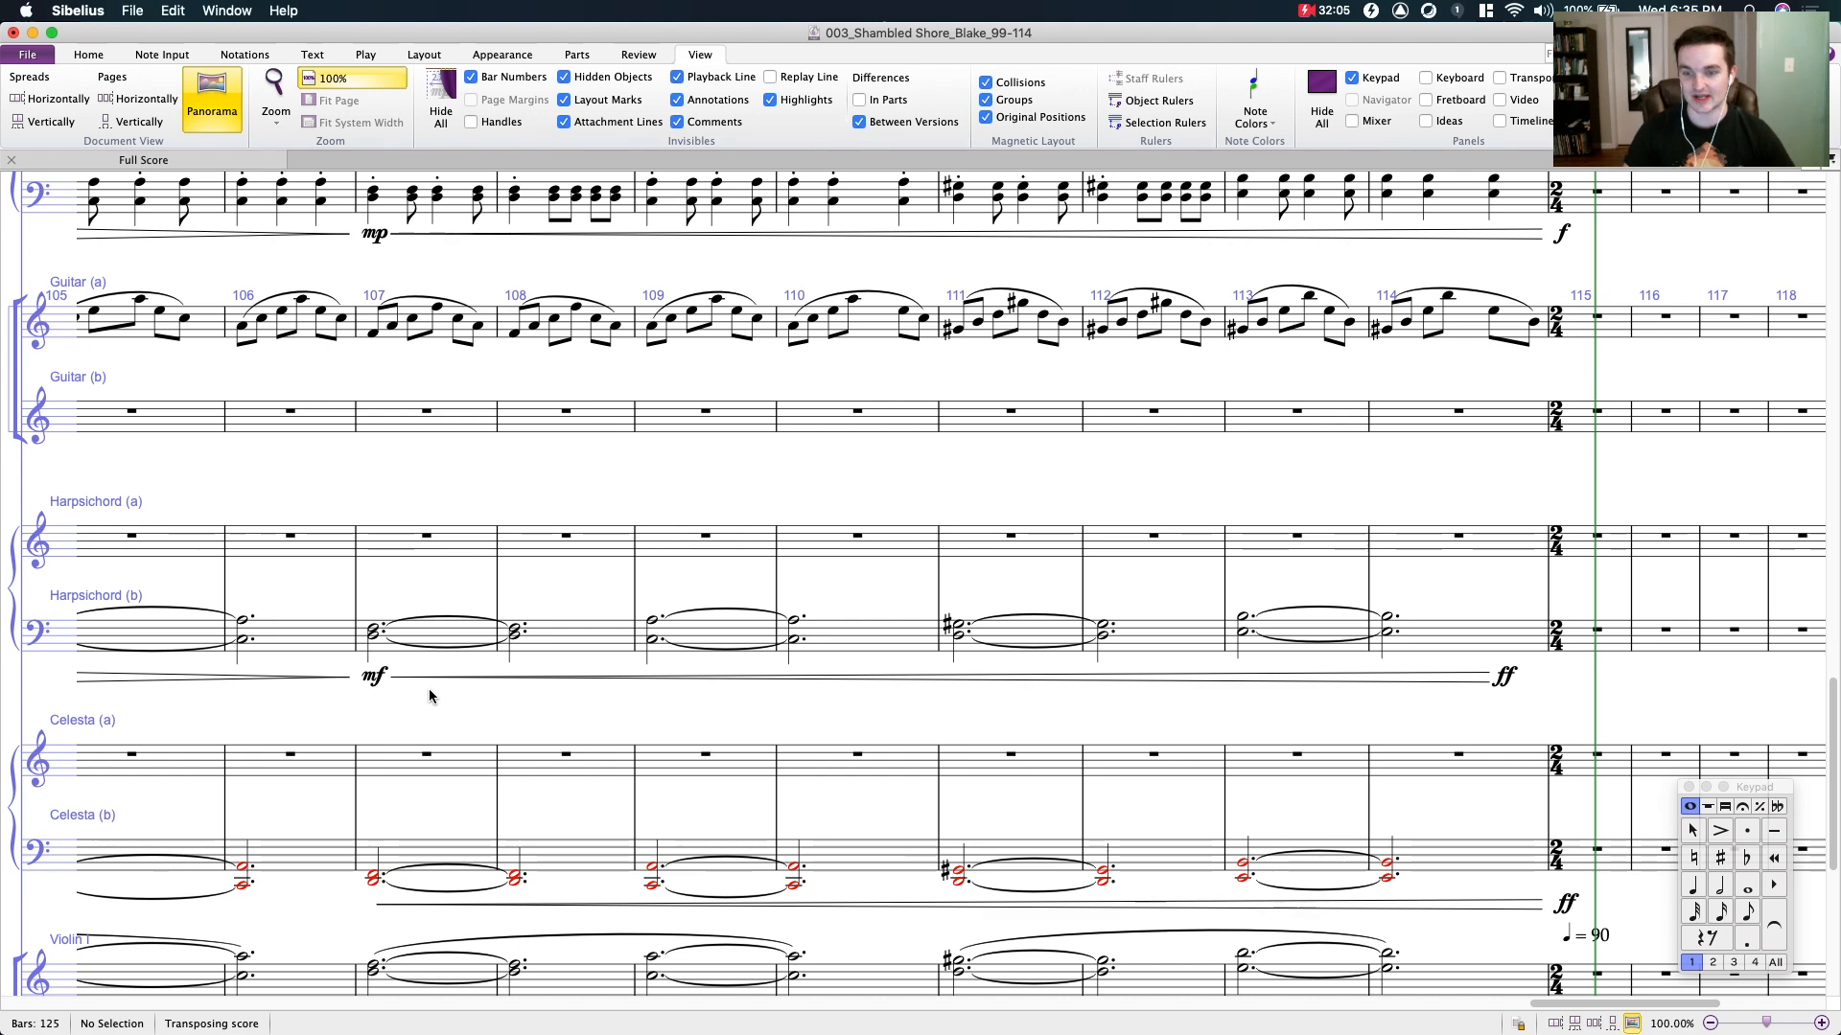
- Compare the dynamics and textures of the keyboard, string, percussion and woodwind staves from bar 99 to bar 114
key(super+minus)
scroll(542, 663, down, 4)
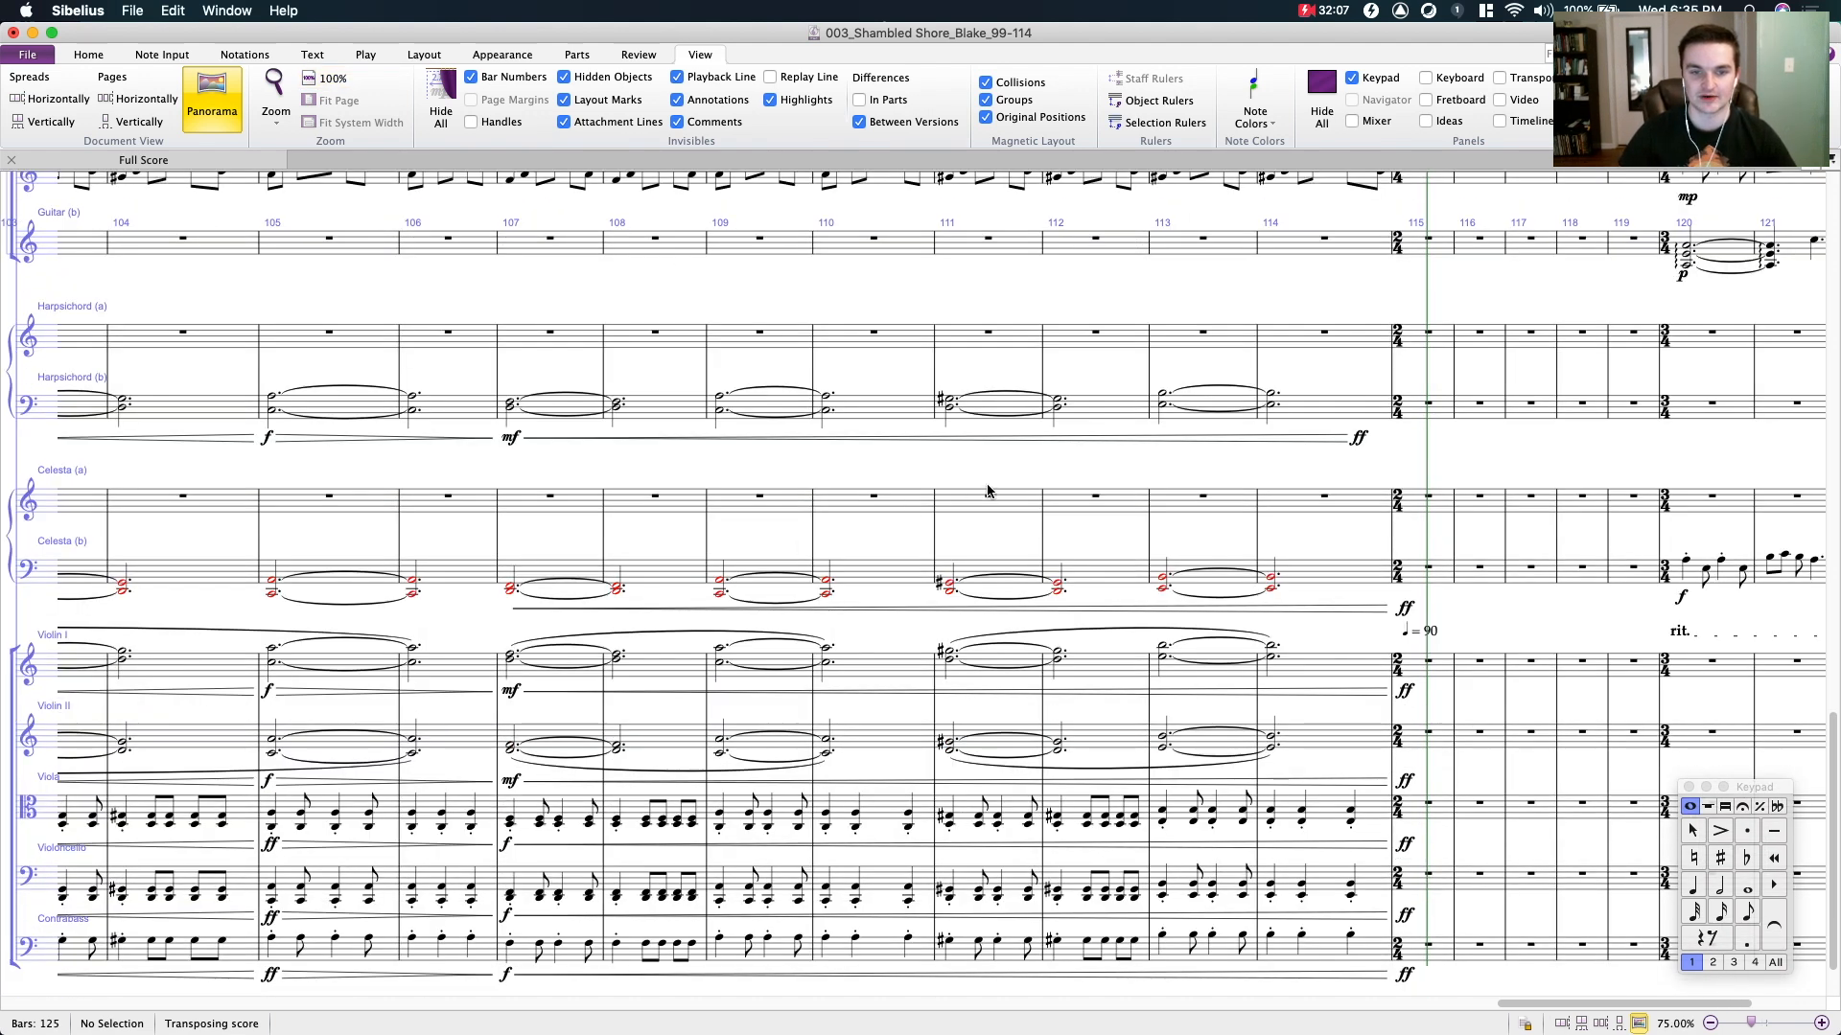
click(915, 439)
click(903, 488)
drag(827, 490, 992, 465)
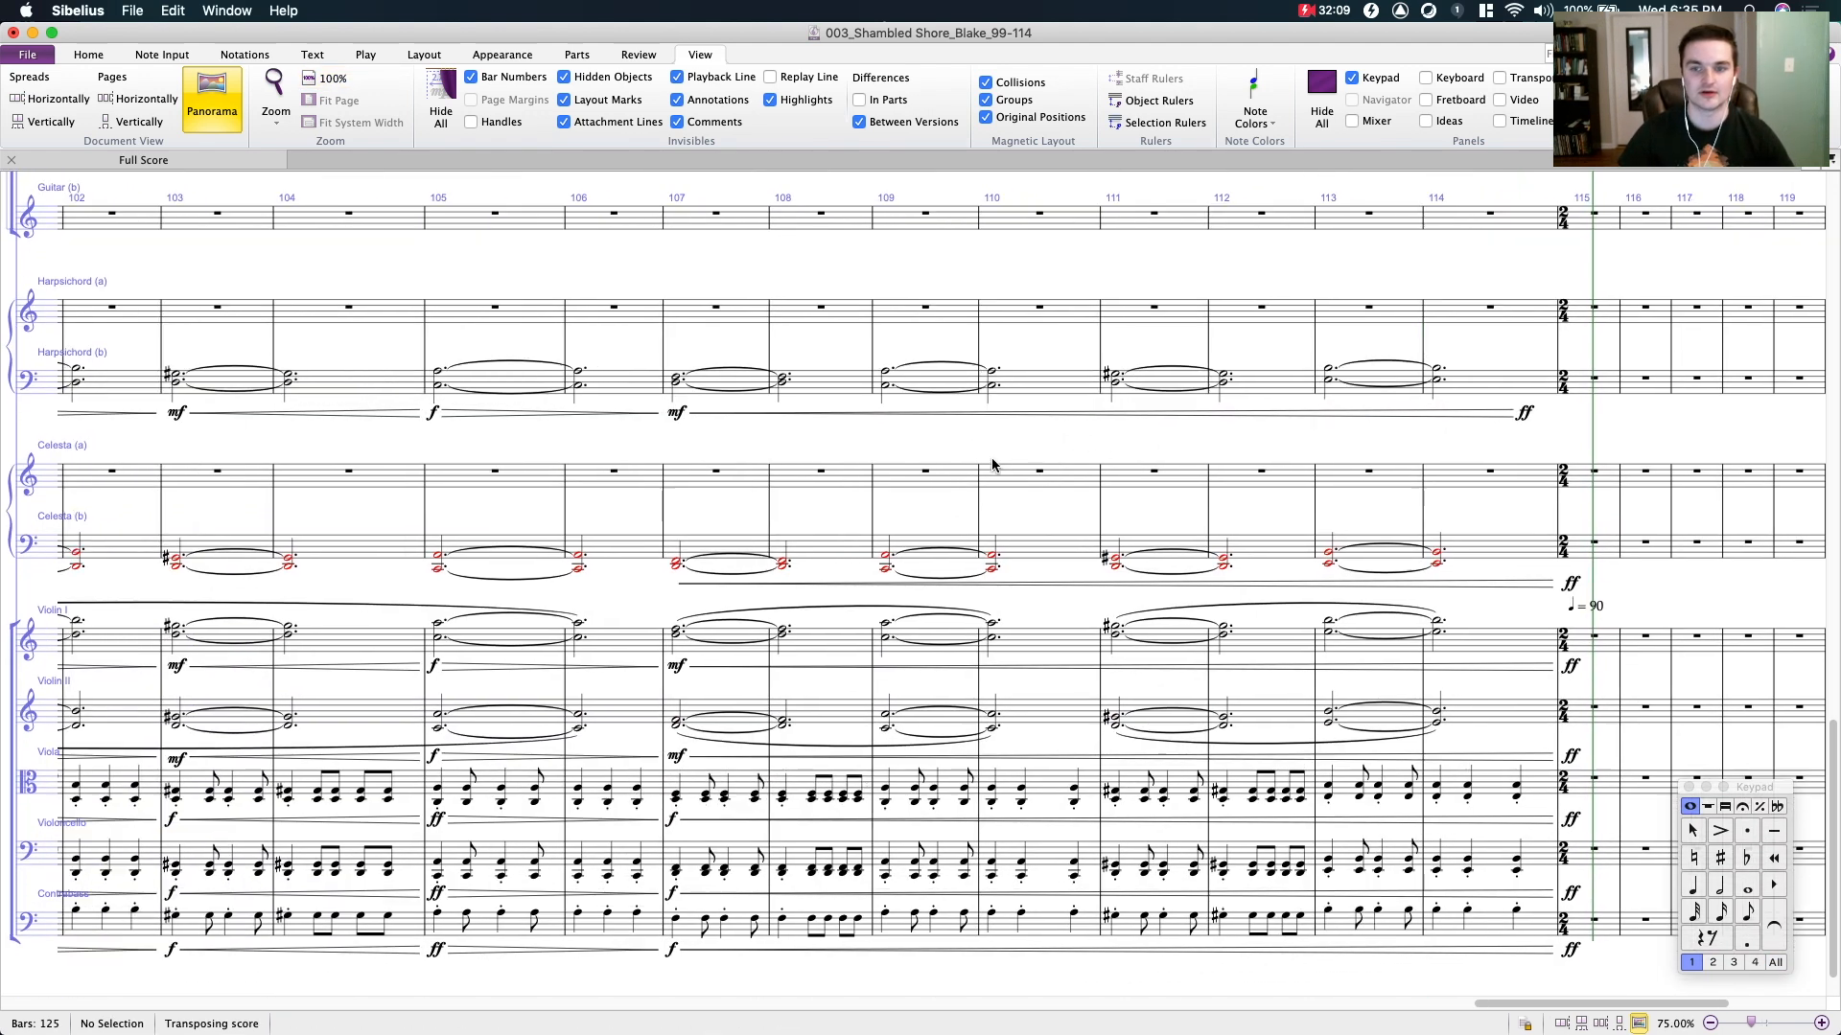
key(super+minus)
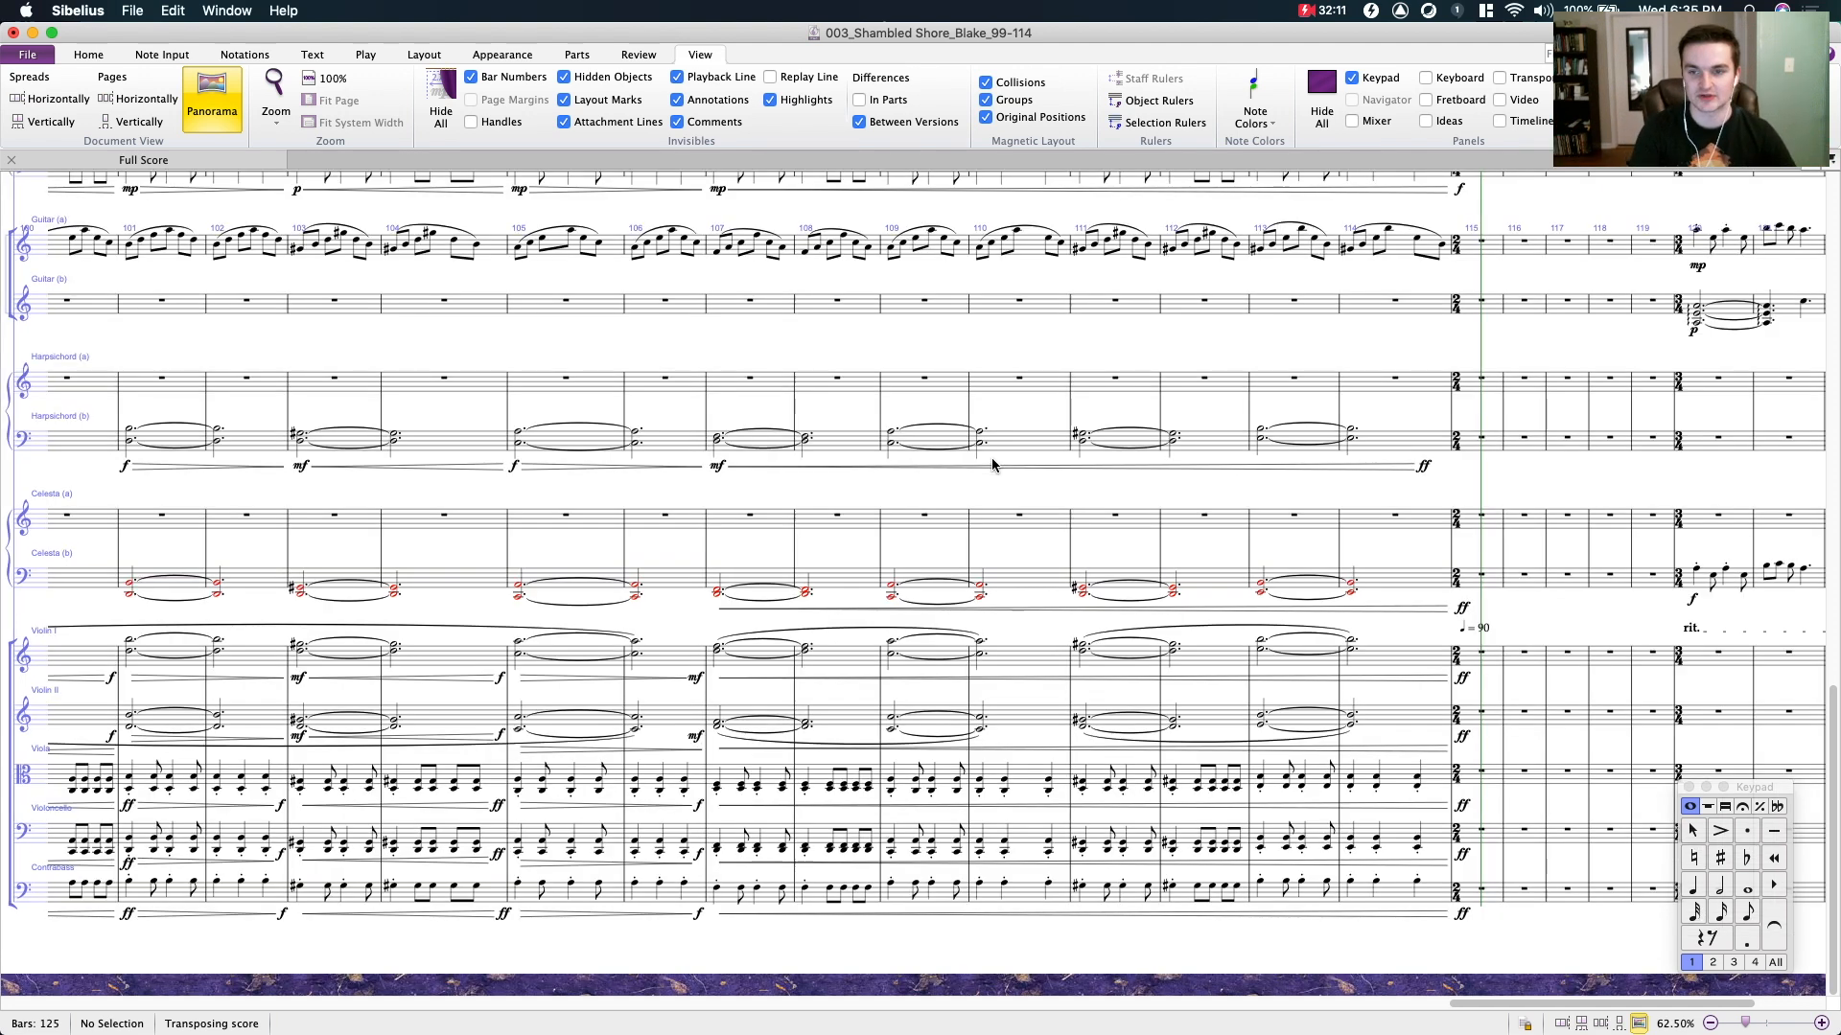
key(super+minus)
drag(1007, 465, 1136, 372)
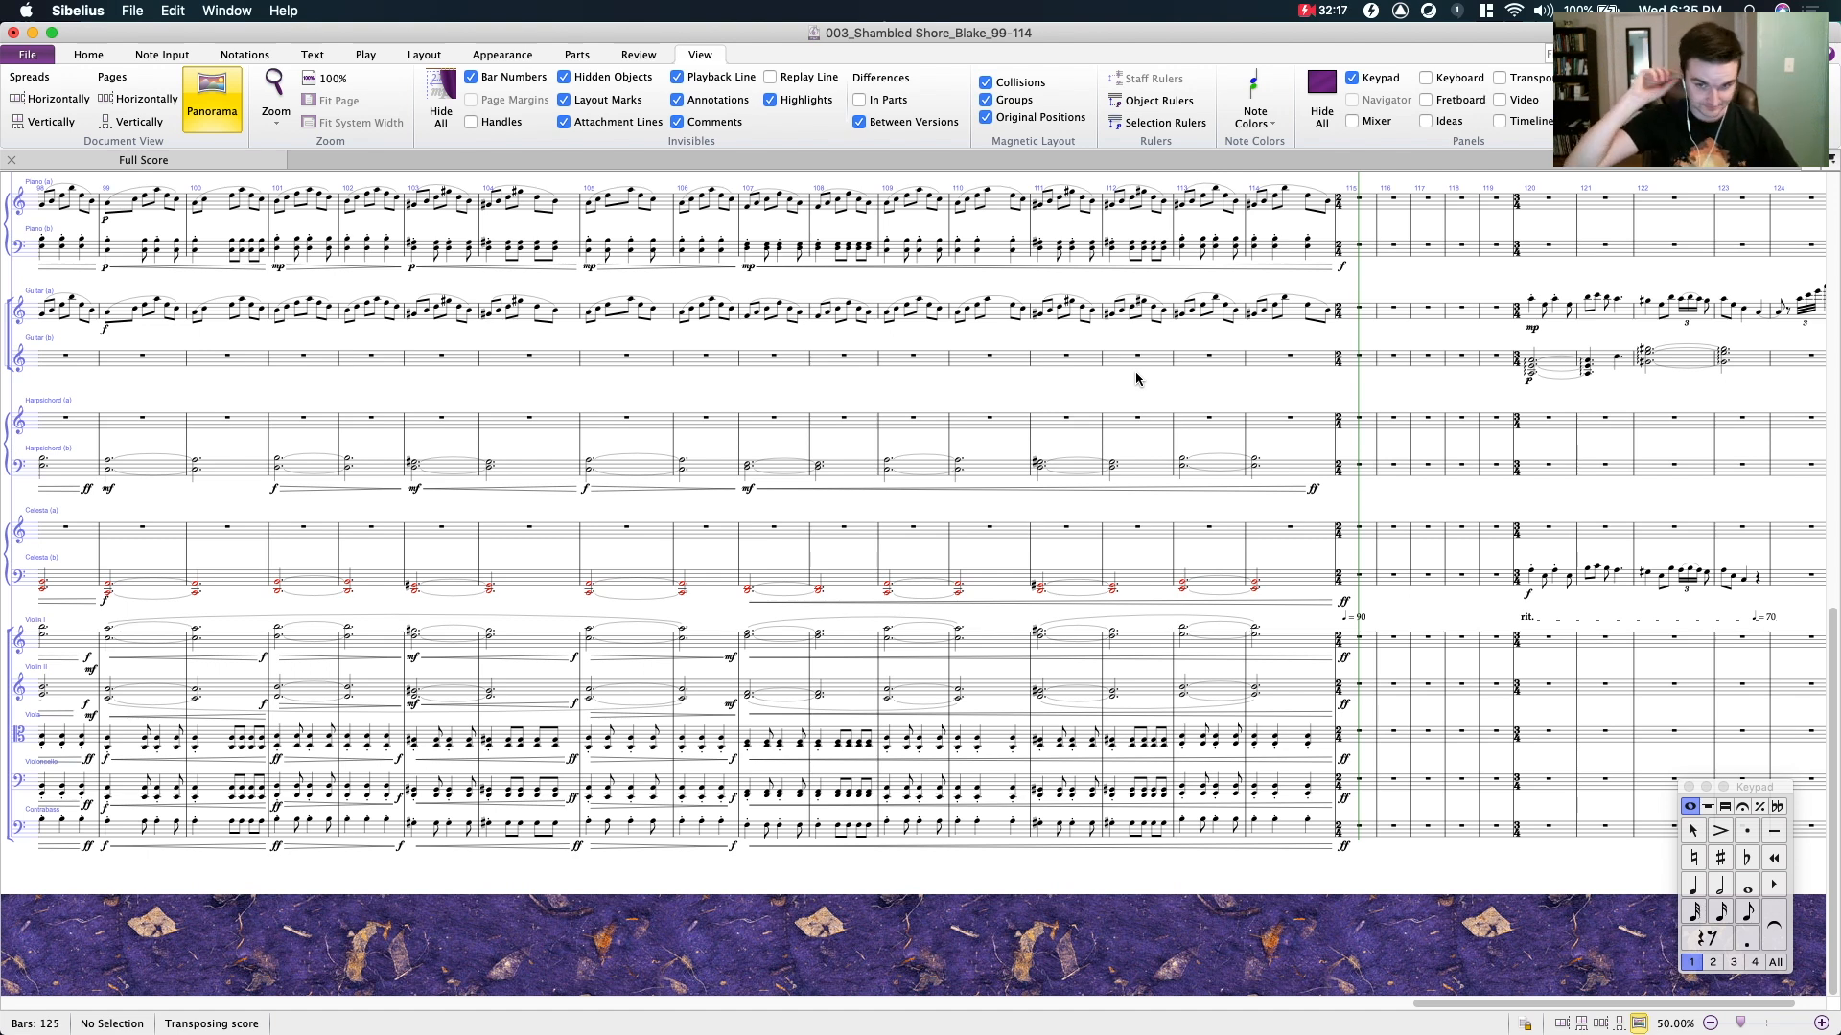
scroll(1184, 577, up, 3)
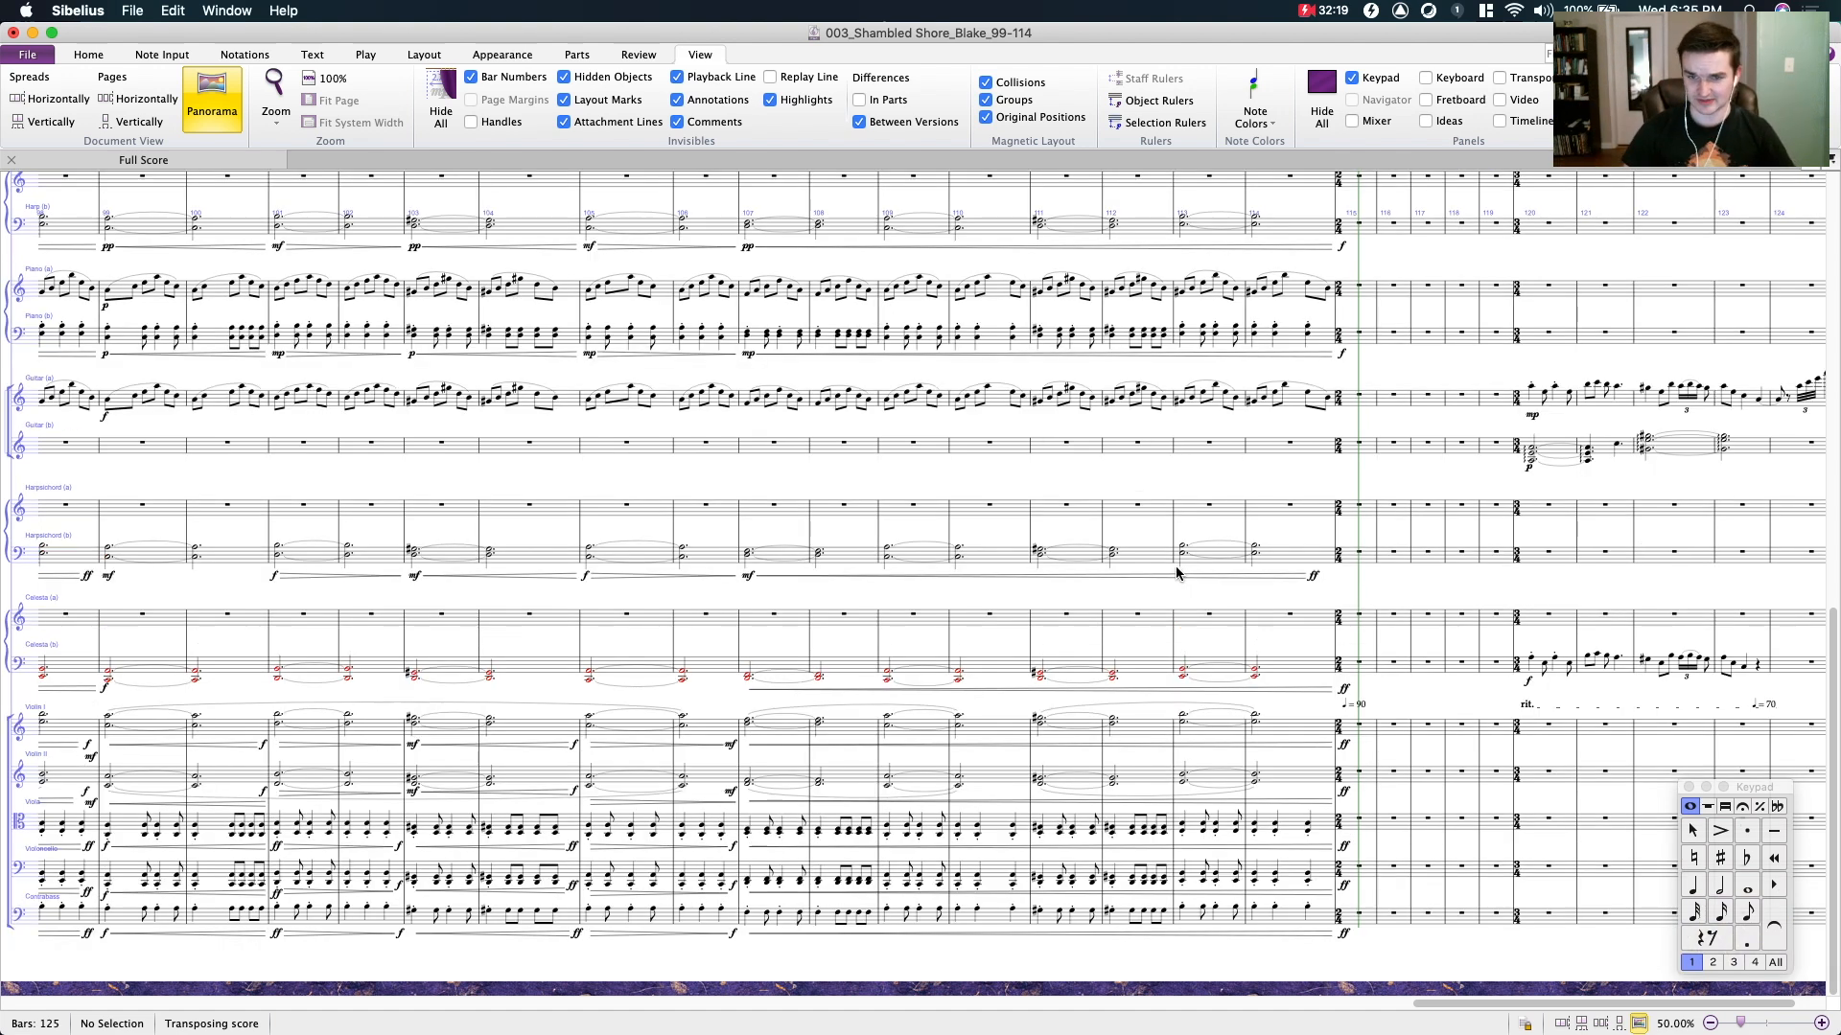
scroll(1179, 573, up, 20)
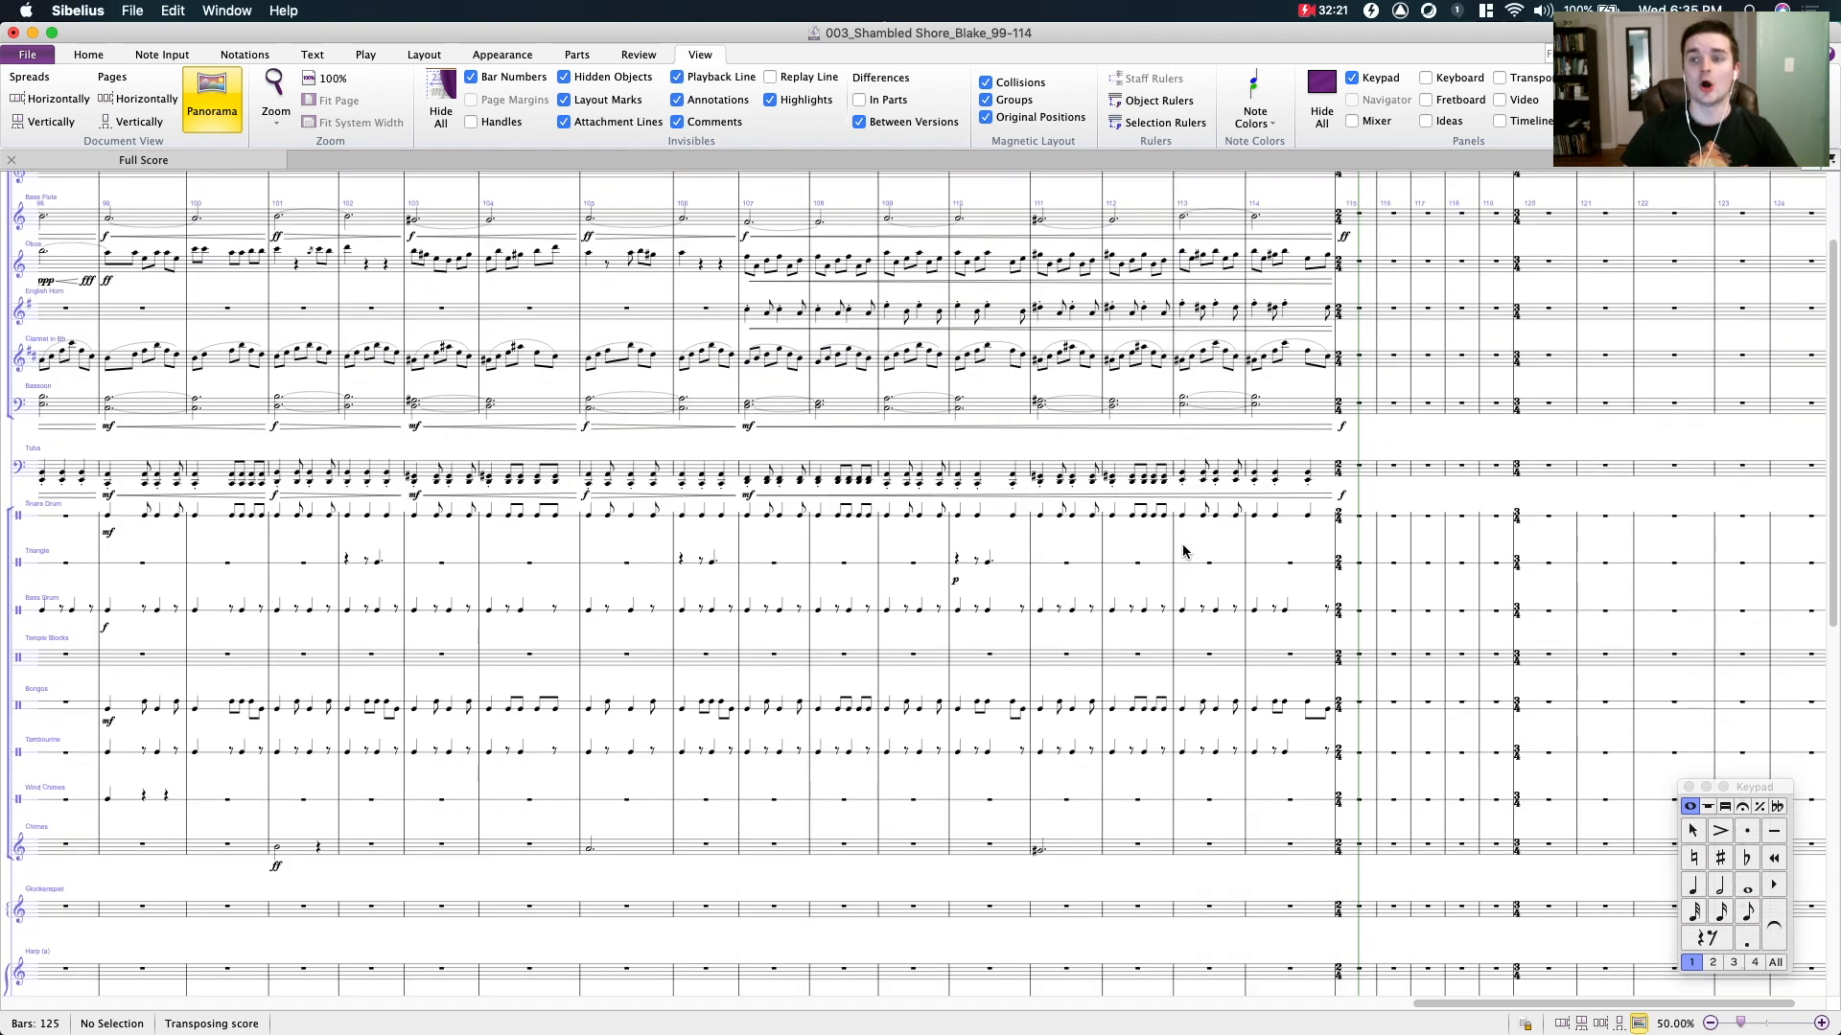
scroll(1184, 552, down, 3)
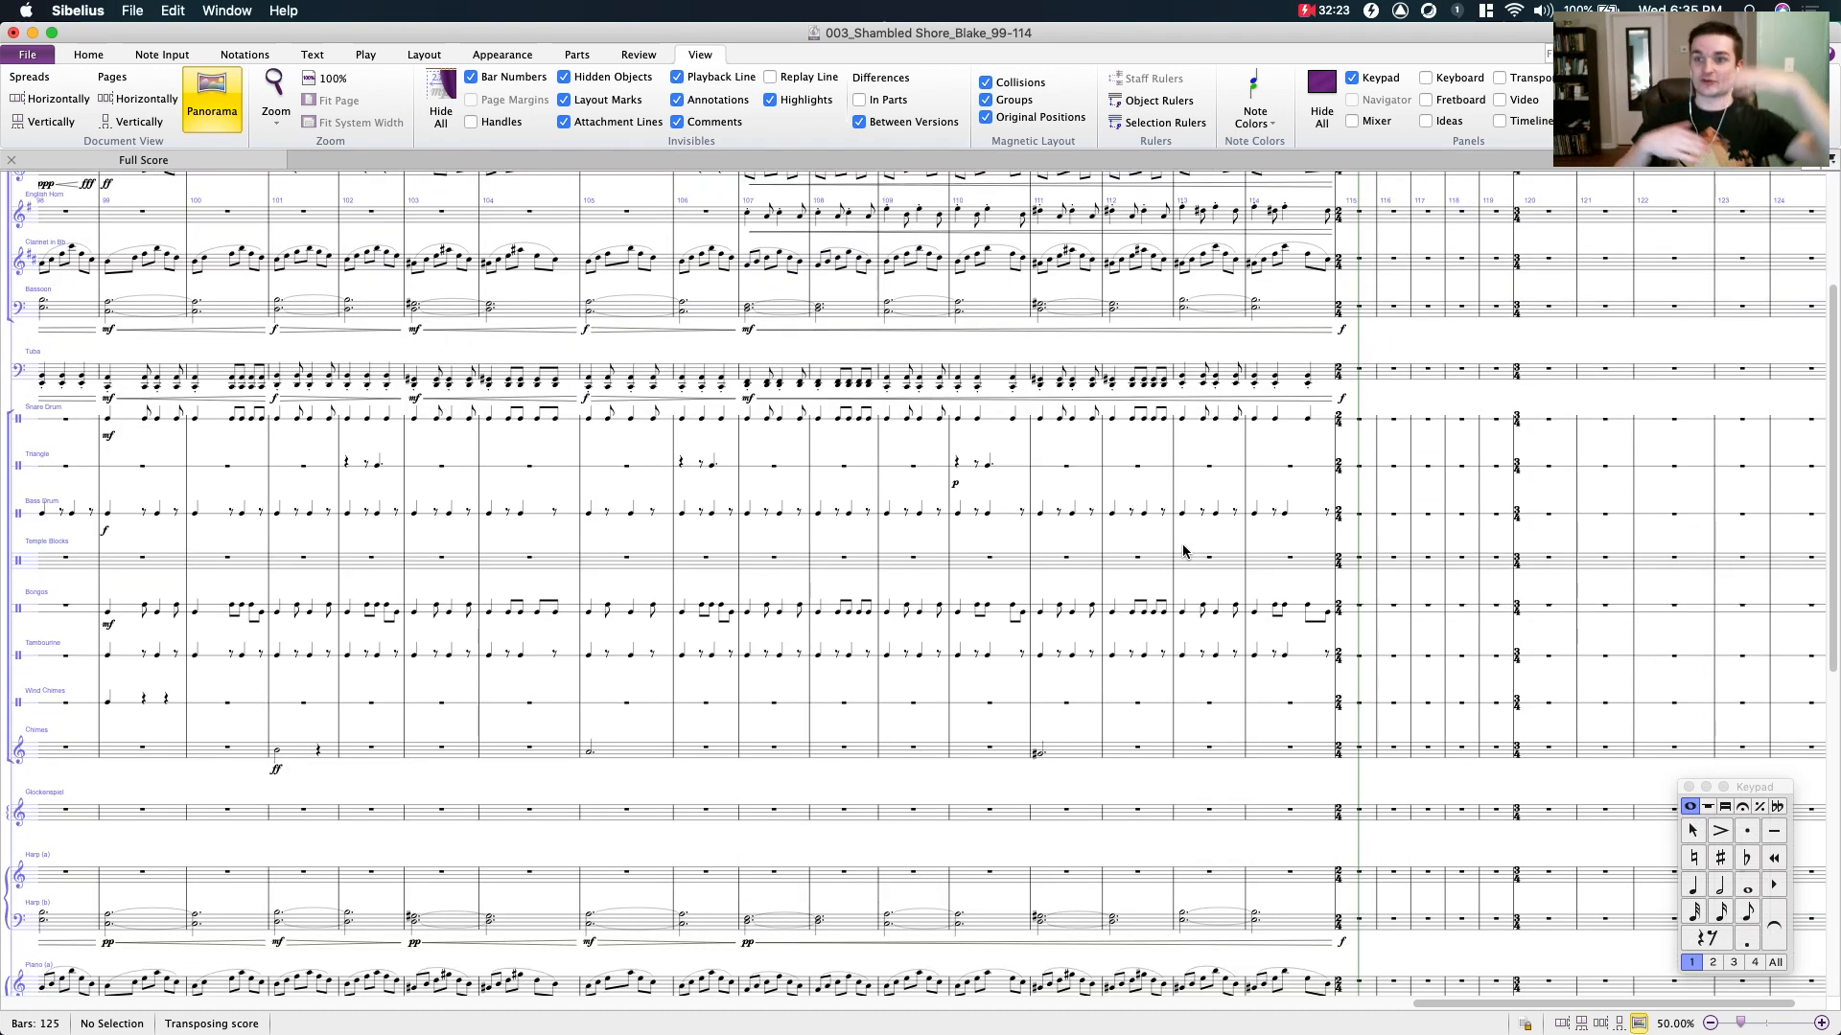